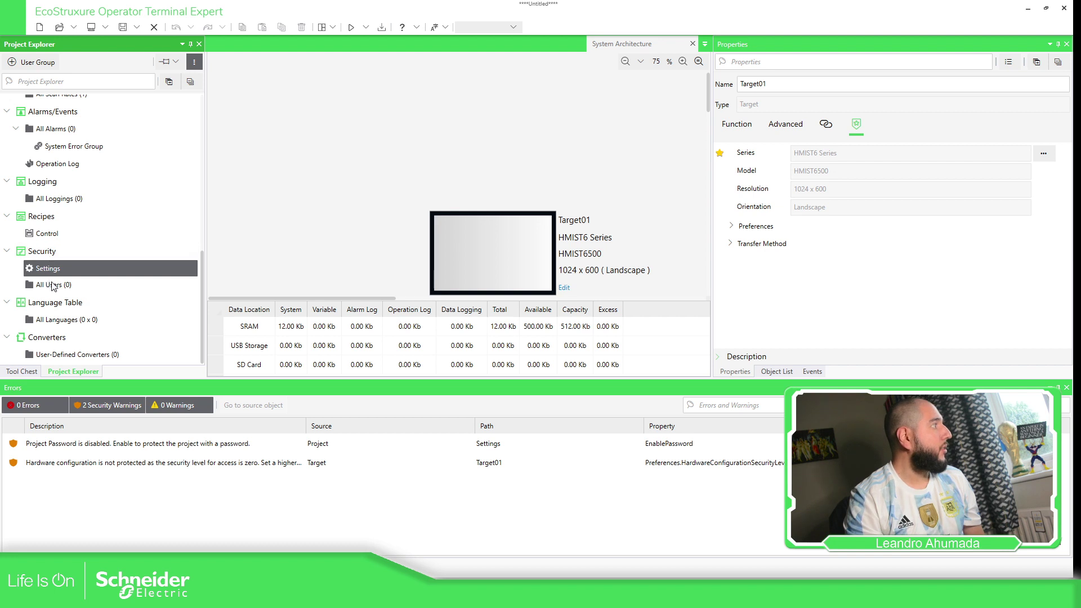
Add a new user group under All Users with security level 10, named Admins.
double_click(54, 285)
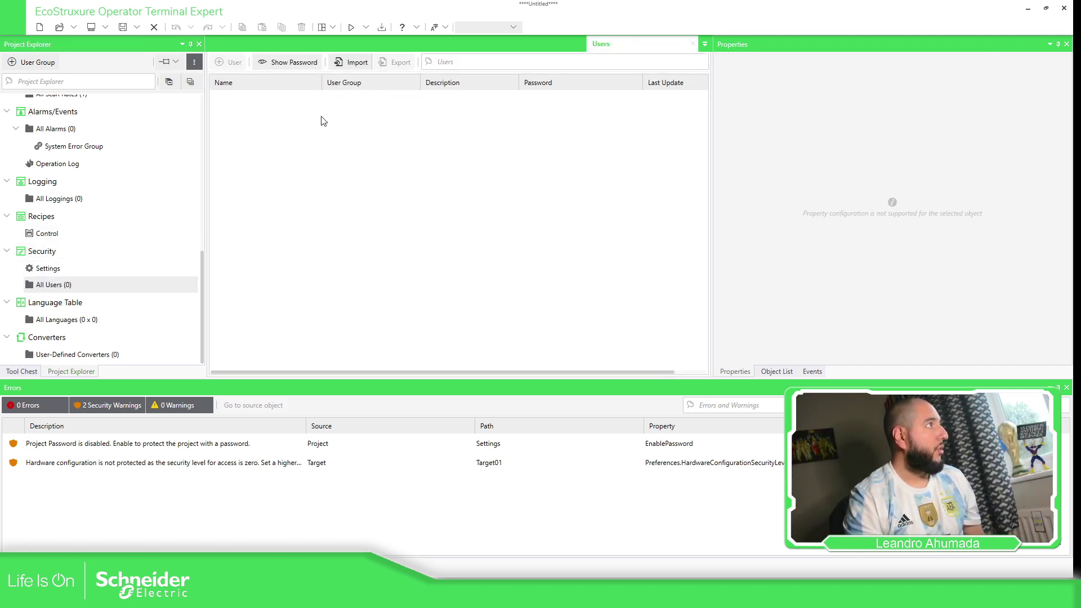
click(48, 285)
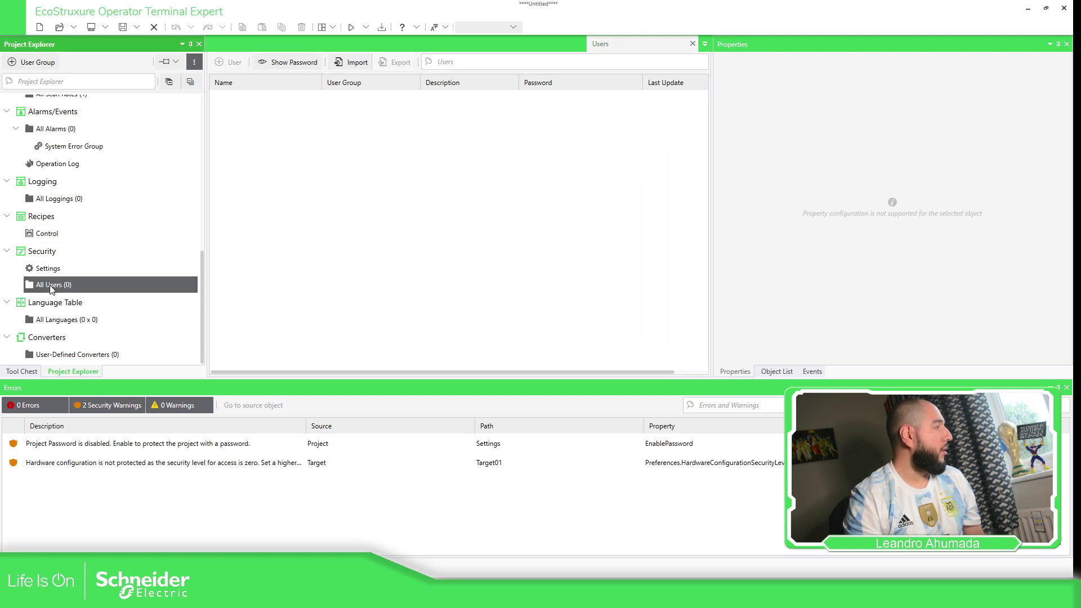
click(37, 62)
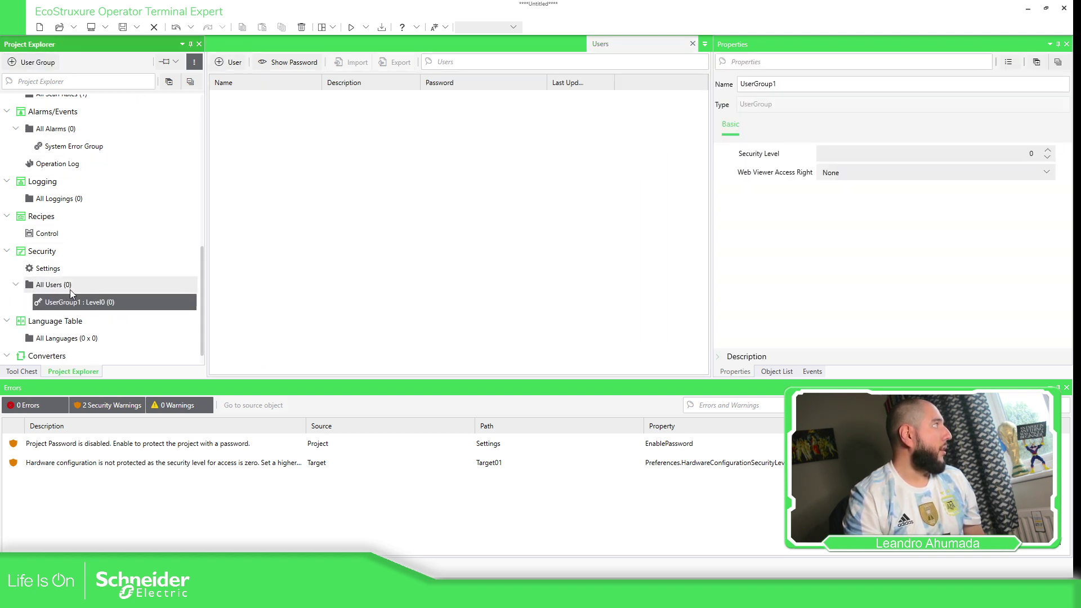
click(999, 157)
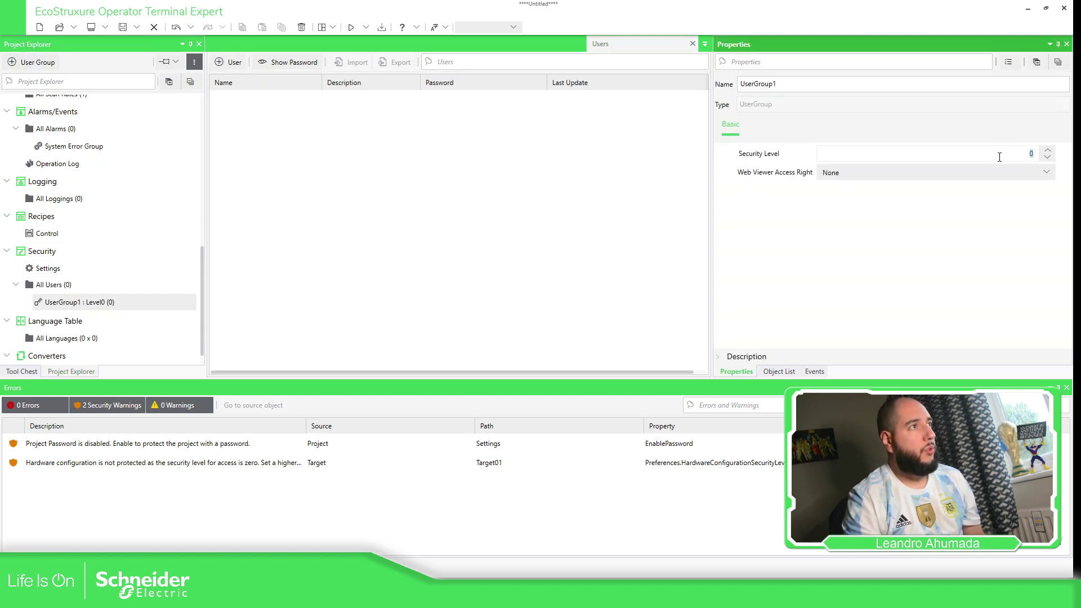
text(10)
key(Tab)
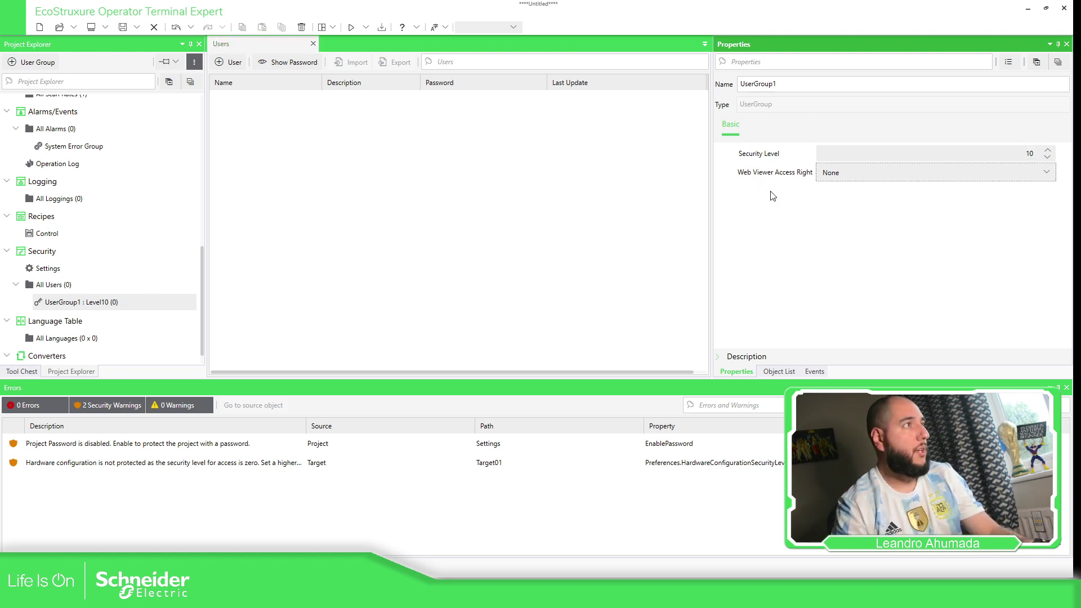
click(790, 80)
text(Admins)
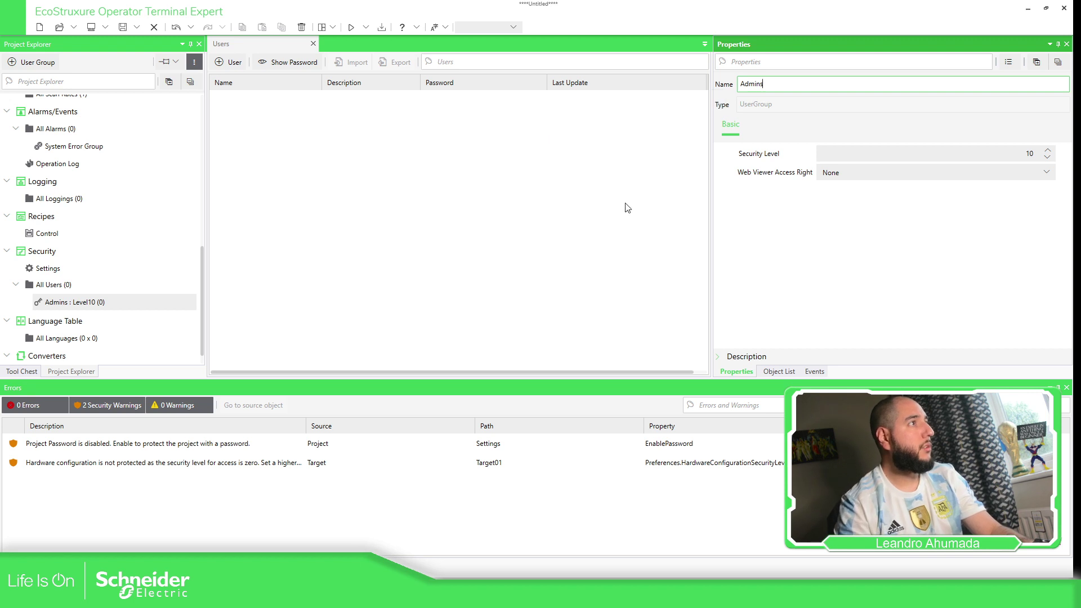
click(843, 218)
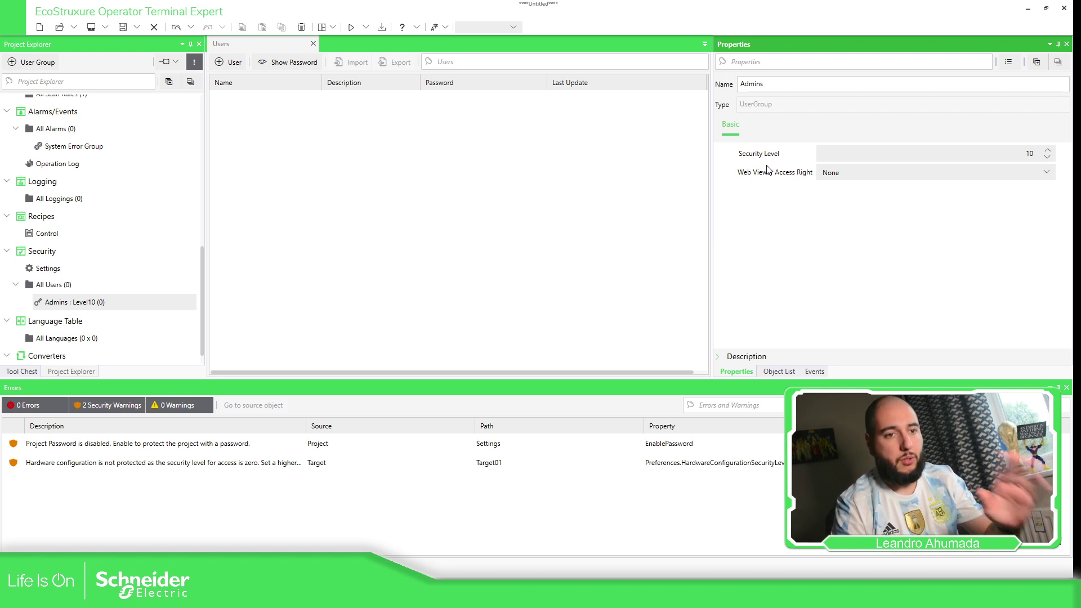
Add an Admins user with login name, full-name description and password, then add a second user group.
click(234, 65)
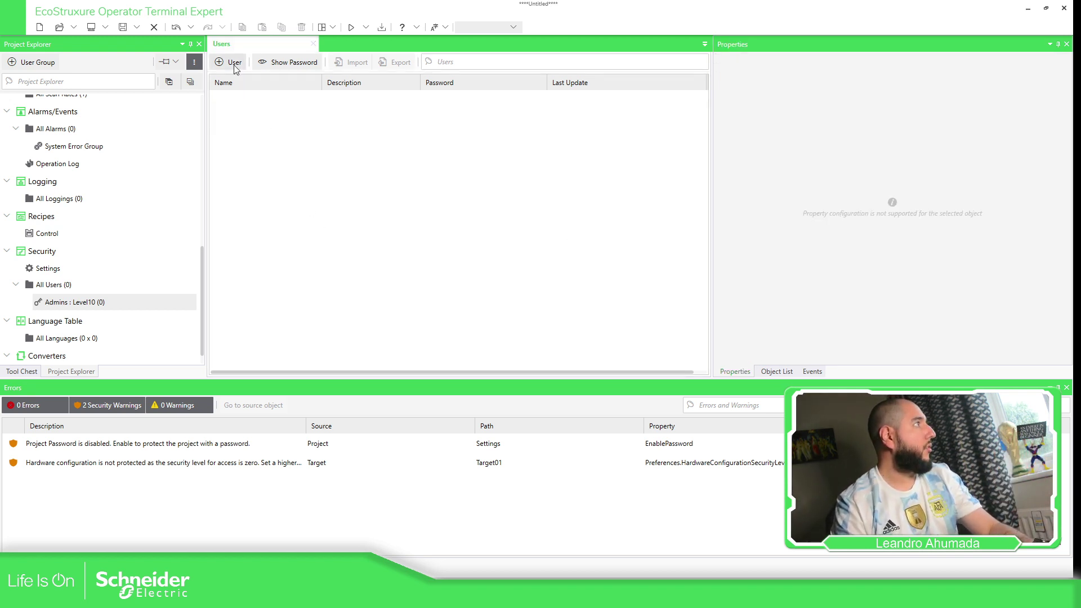
click(235, 65)
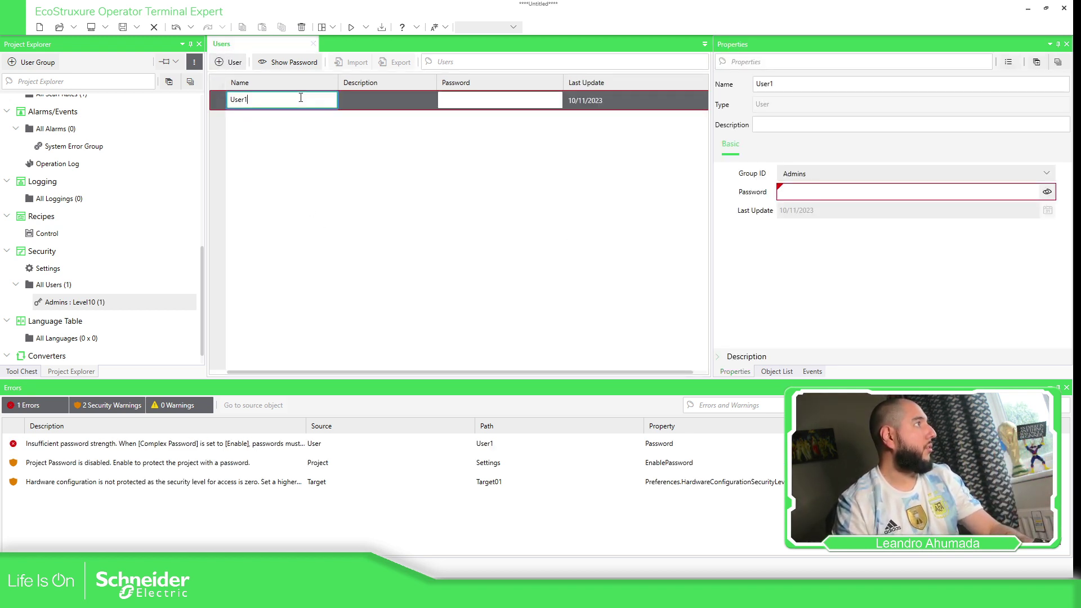
text(LTA)
key(Tab)
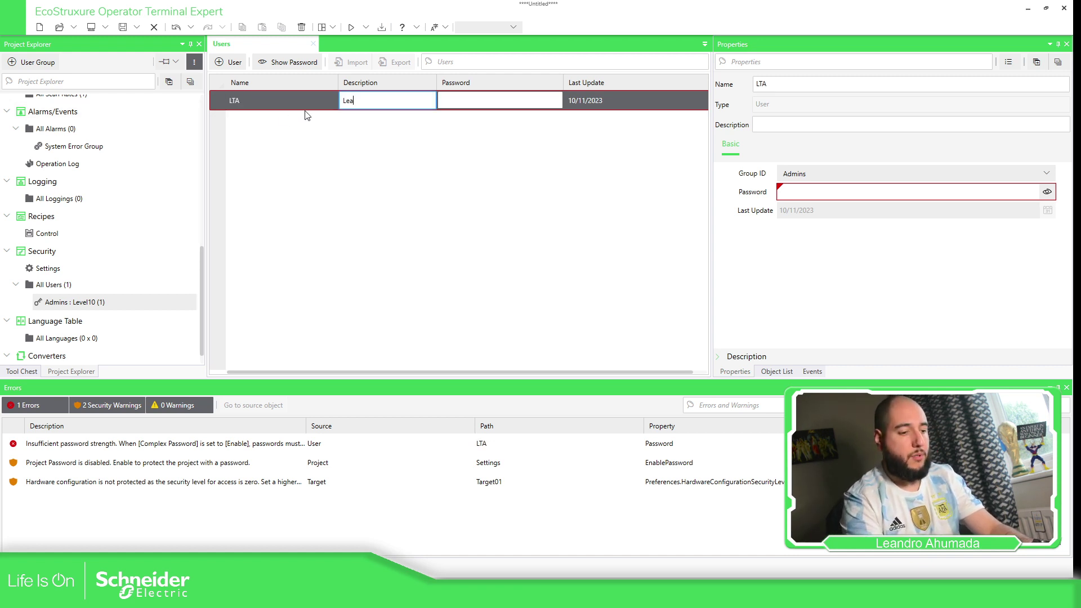
text(Leandro Tomas A)
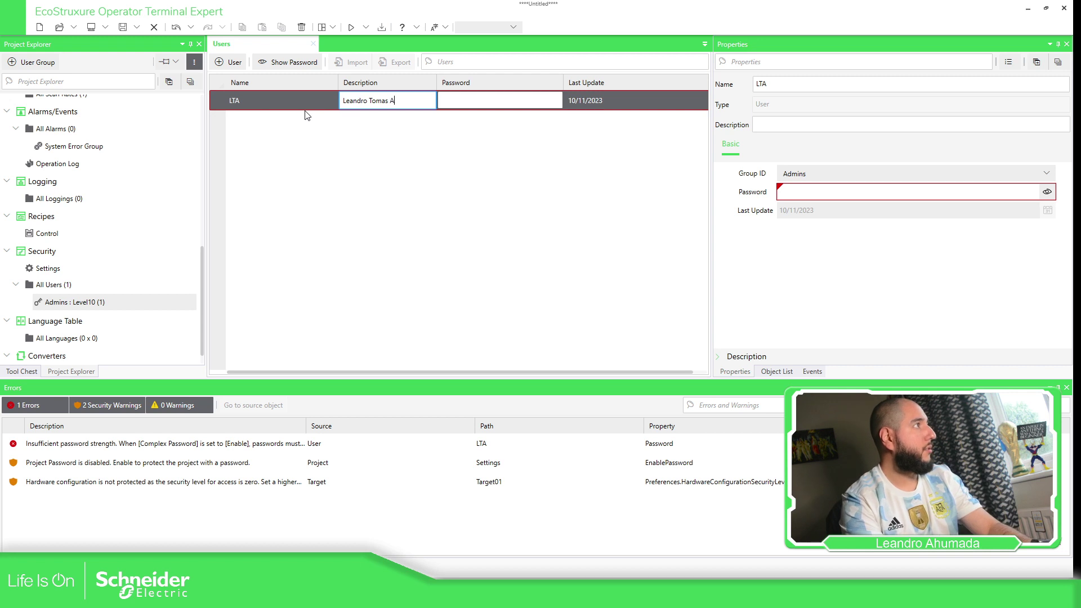
click(533, 100)
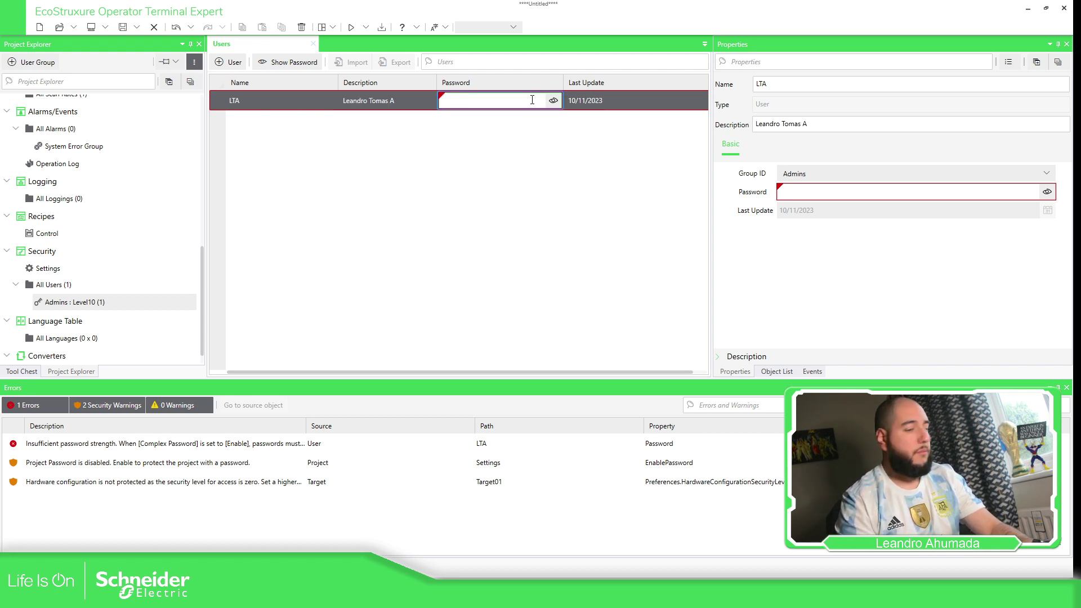
key(Return)
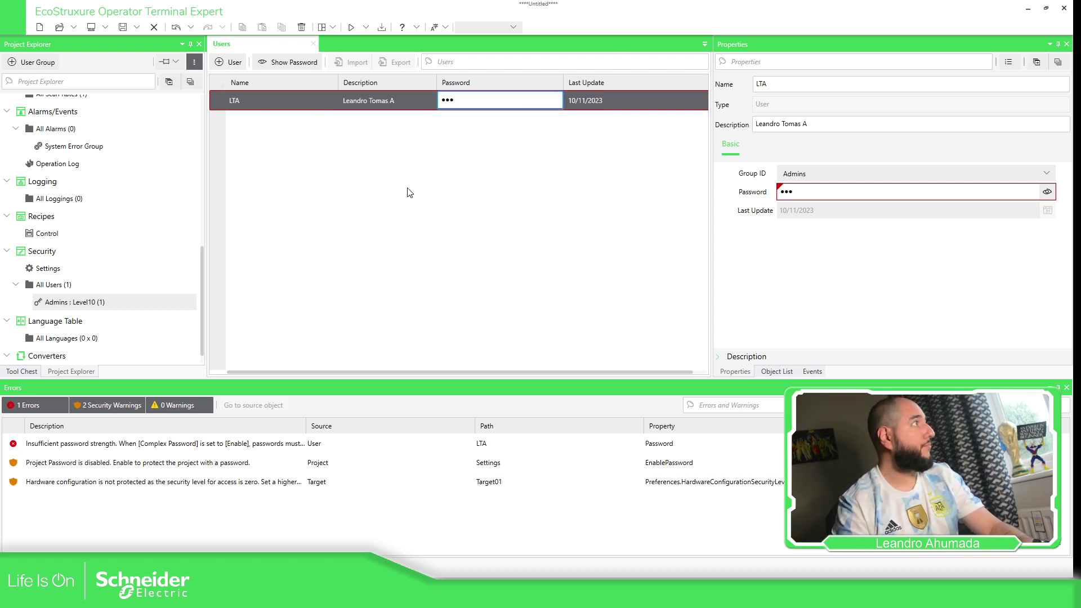
click(58, 285)
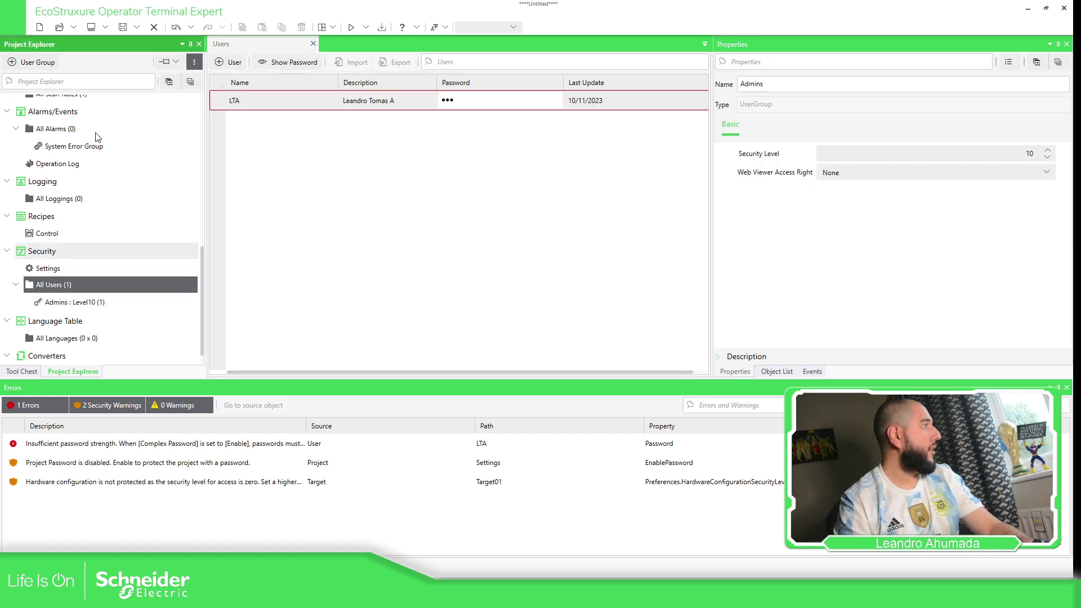
click(34, 62)
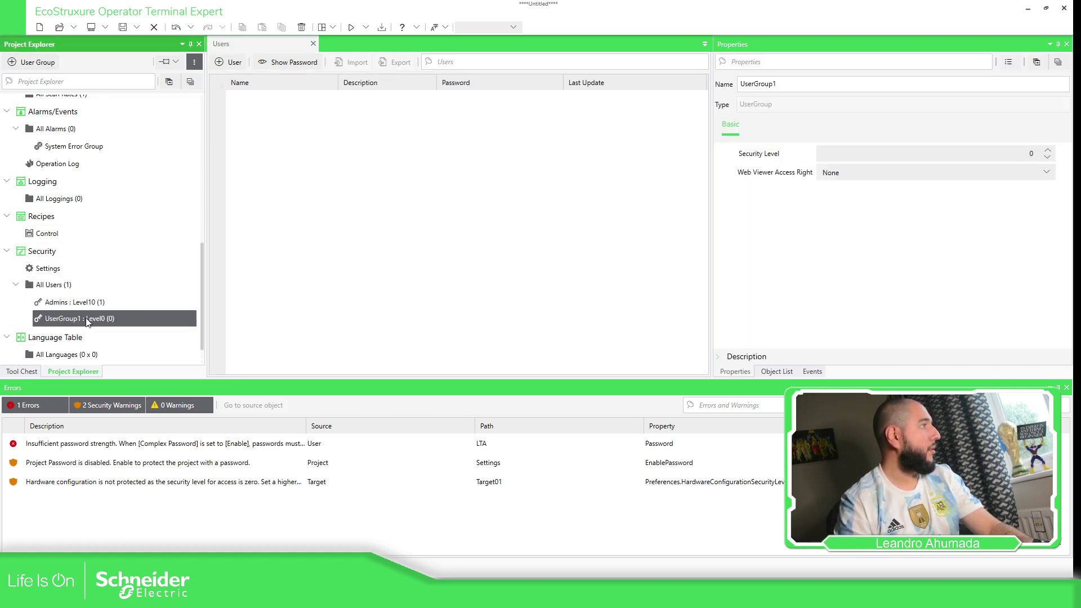
Rename the second group to Opers and set its security level to 5.
double_click(783, 84)
text(Opers)
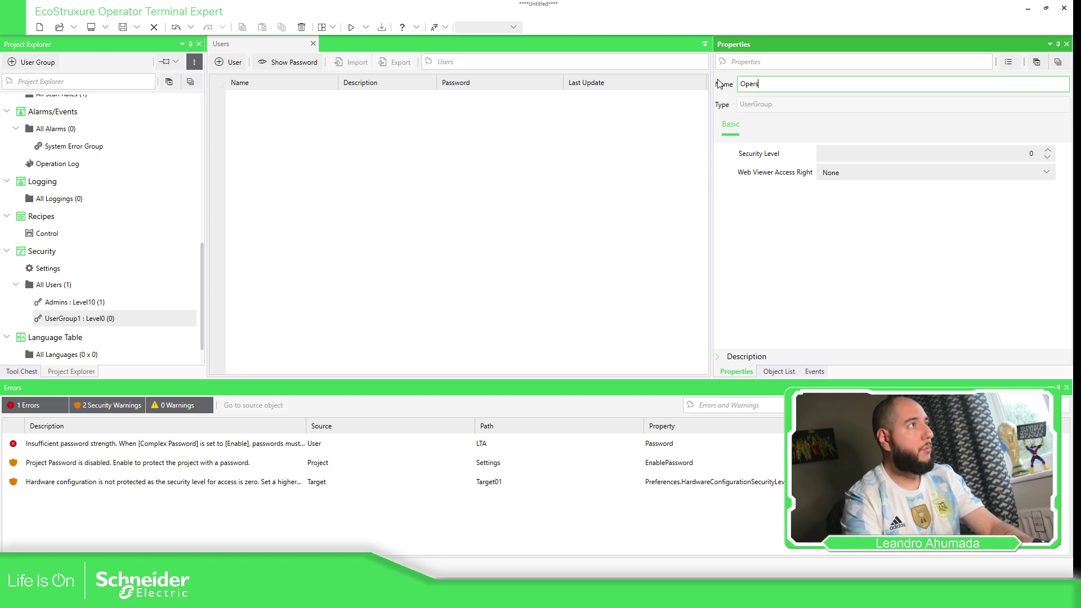
key(Return)
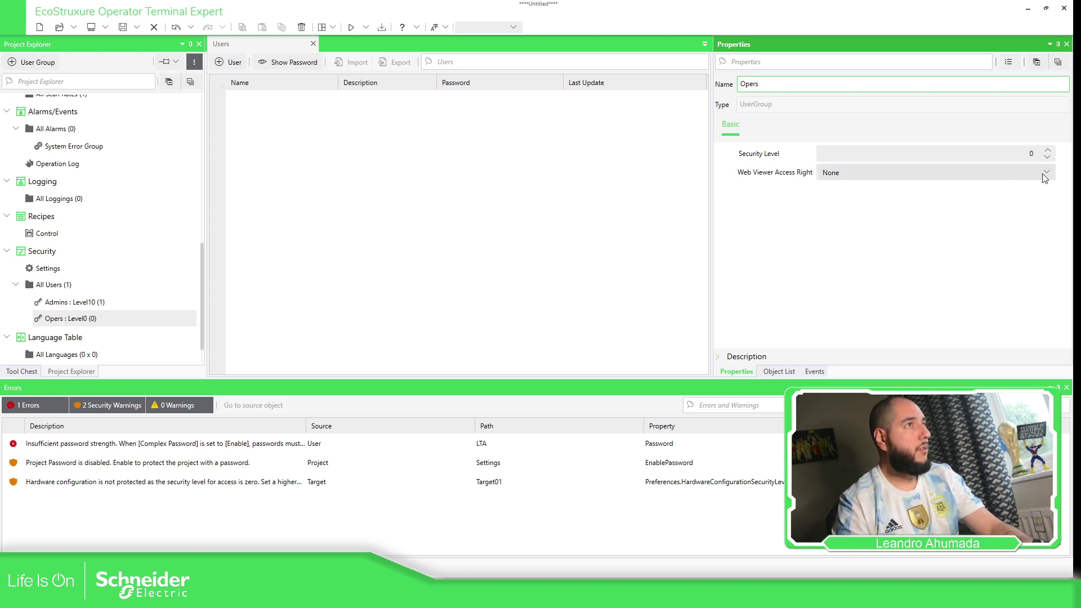
click(1036, 158)
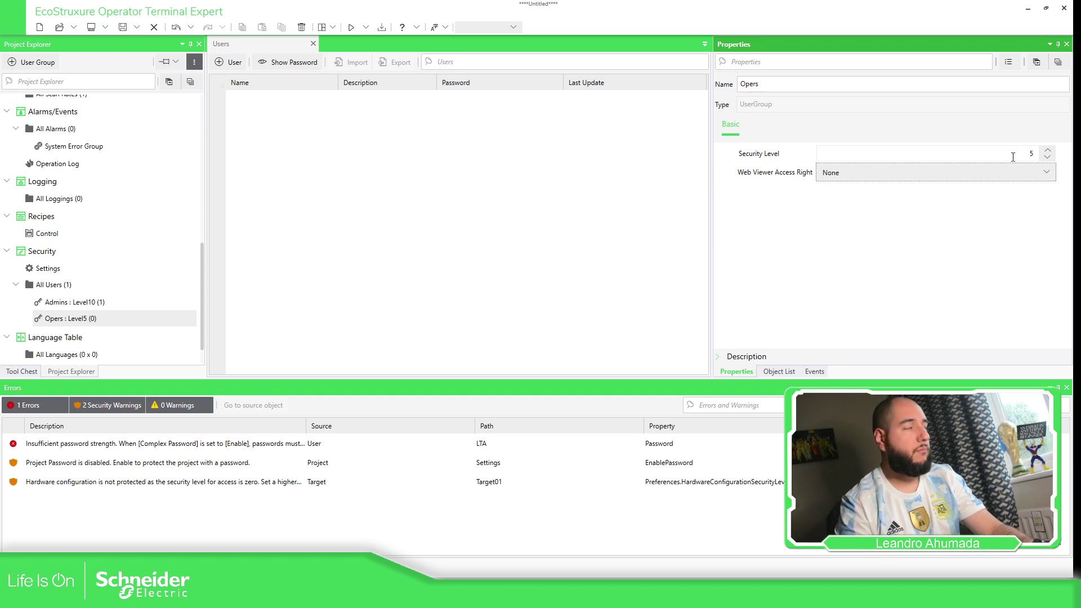
Add user pepito with a password to the Opers group.
click(555, 239)
click(229, 63)
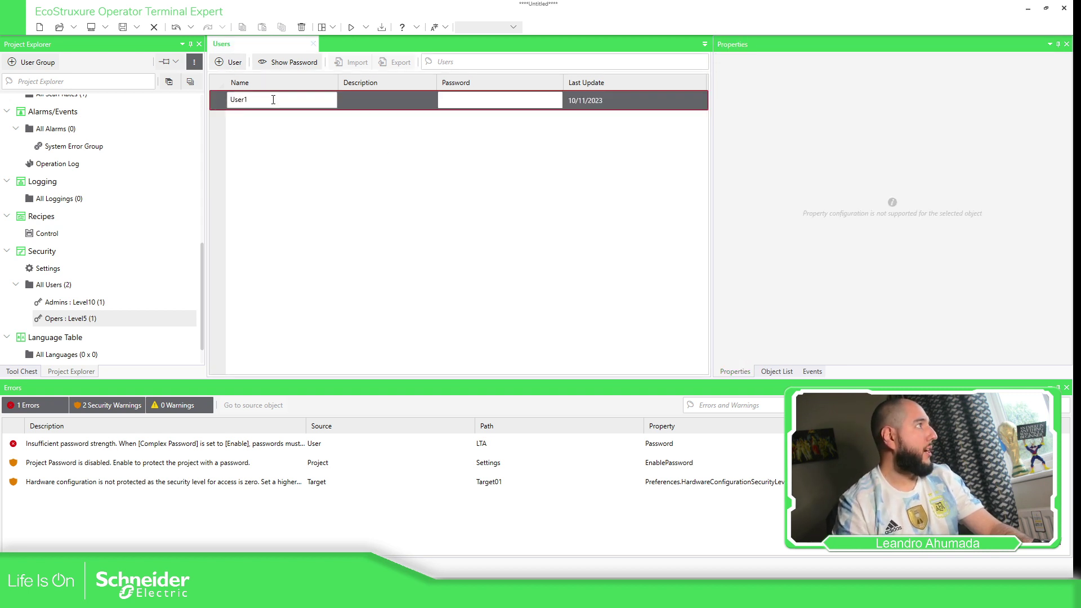
text(pep)
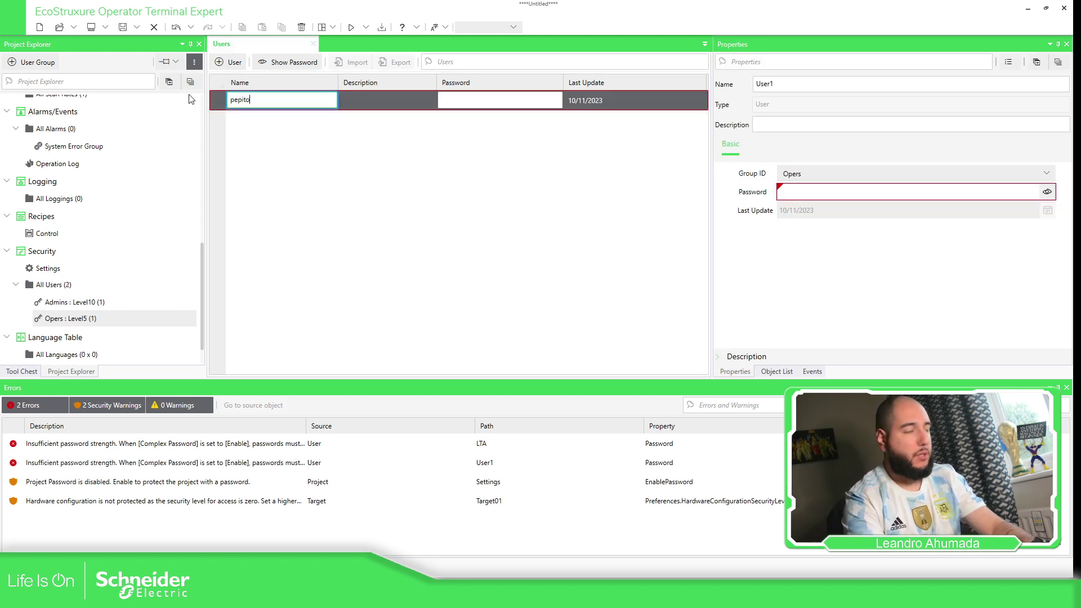
text(ito)
key(Return)
click(468, 102)
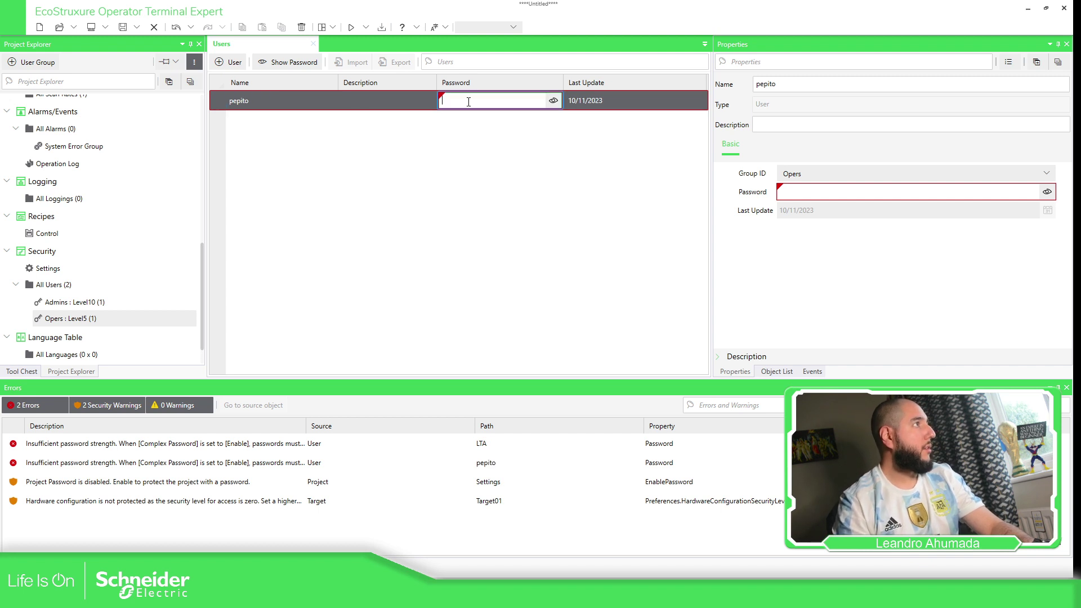
key(Return)
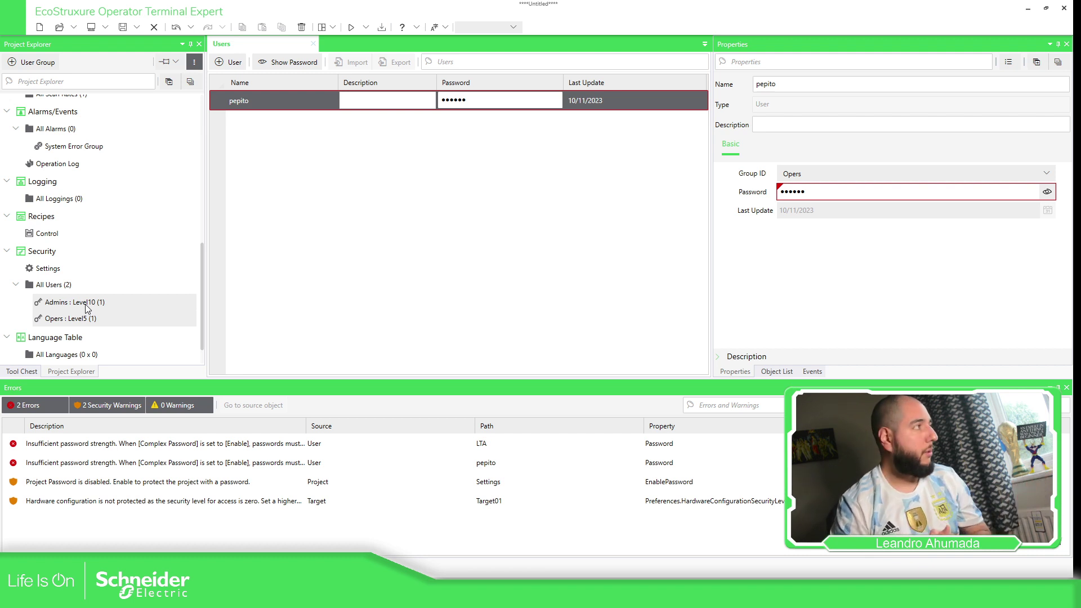
Open S00001 : Screen1 [Canvas] from Screen Design in the Project Explorer.
scroll(114, 213, up, 6)
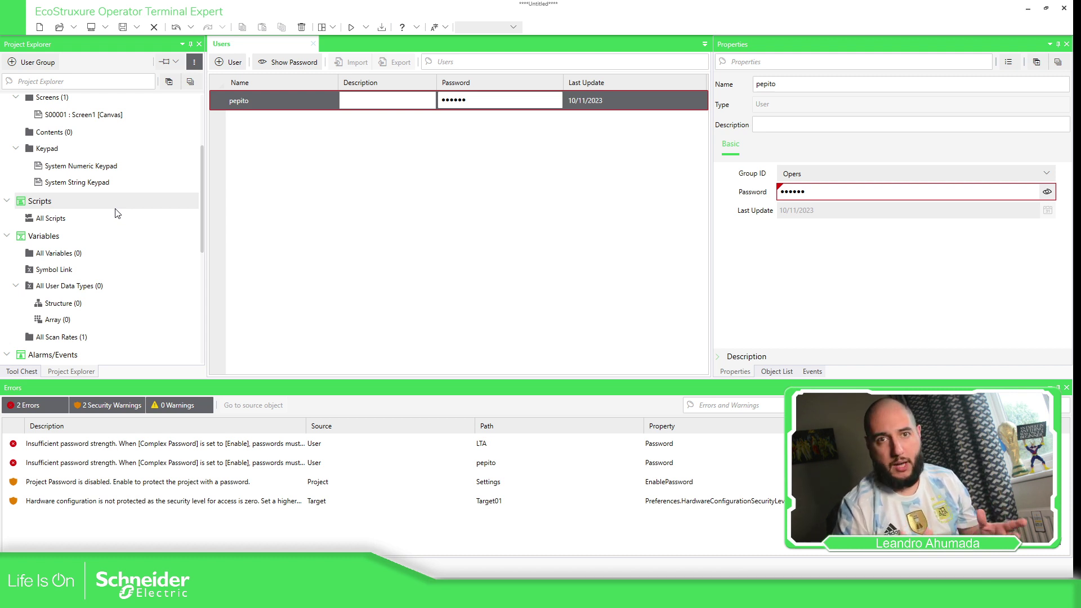
scroll(117, 213, up, 3)
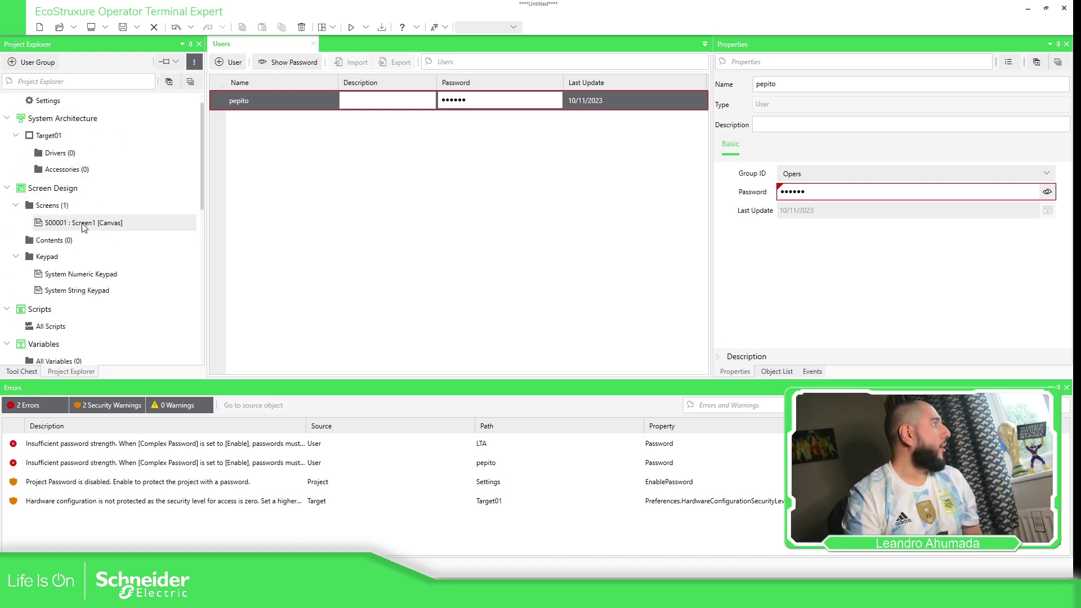
click(82, 224)
double_click(83, 224)
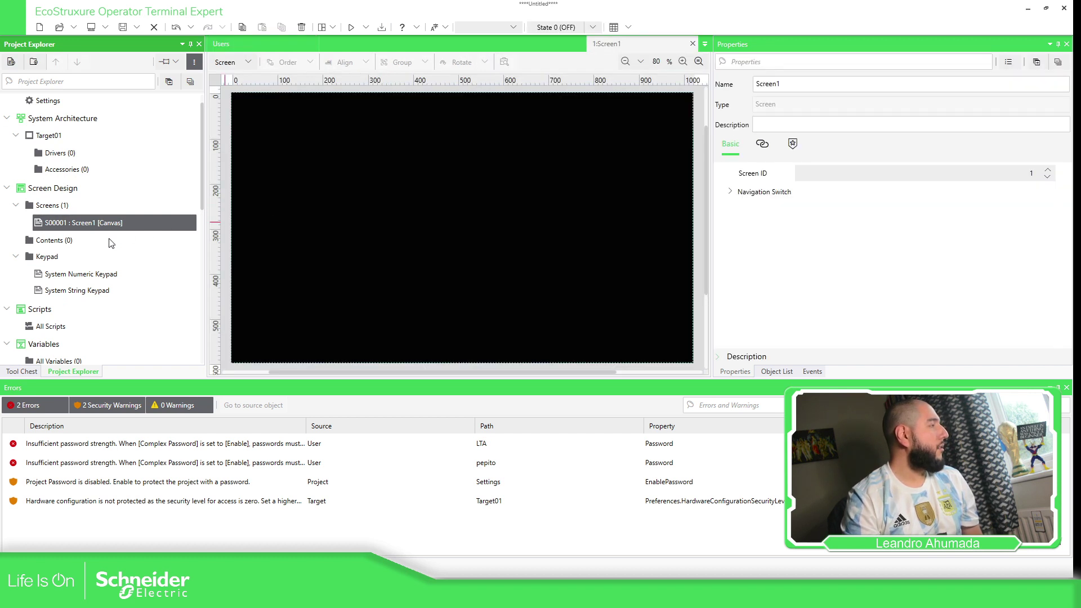
click(160, 445)
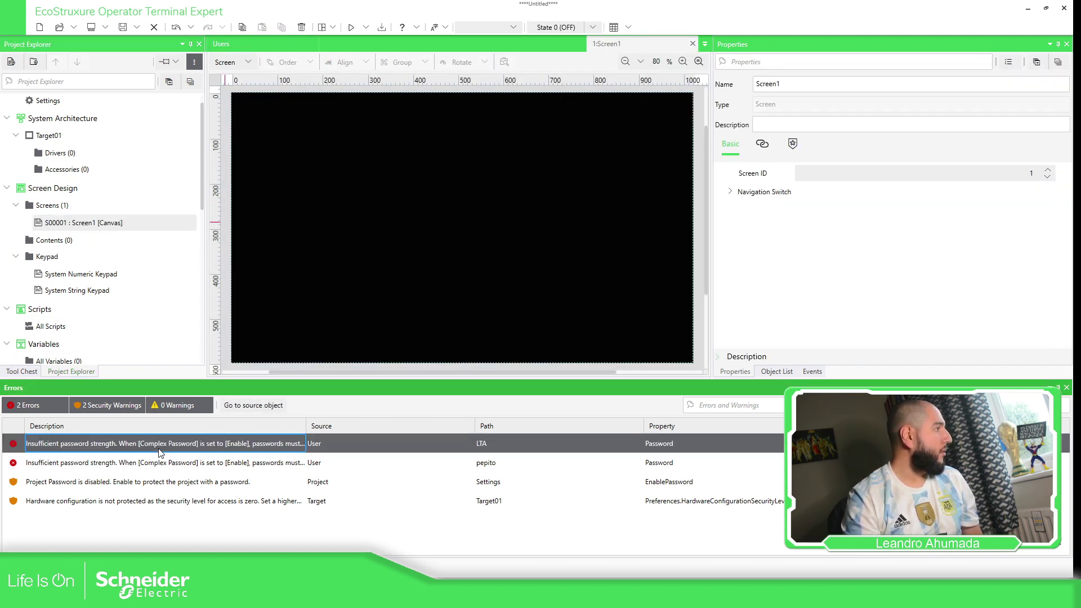
scroll(124, 303, down, 10)
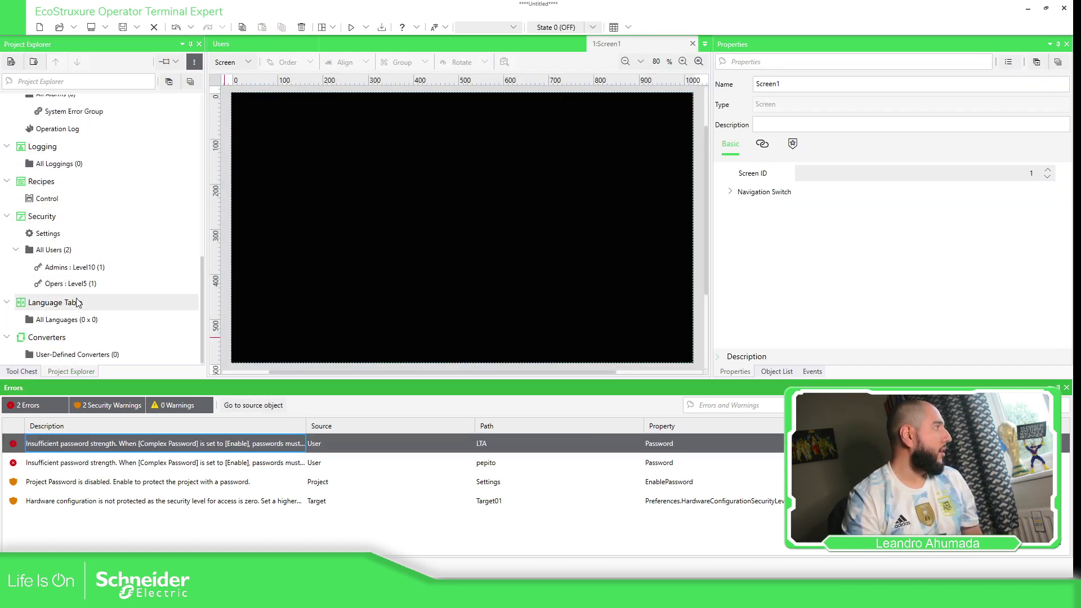
Set Complex Password to Disable in Security Settings and accept the information notice.
click(54, 234)
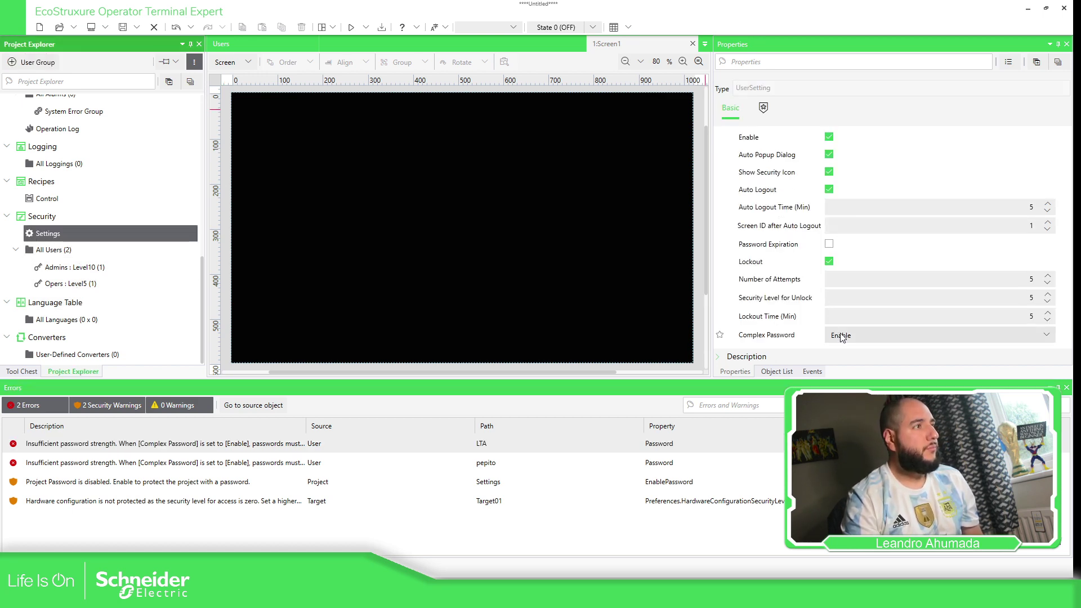
click(841, 335)
click(846, 354)
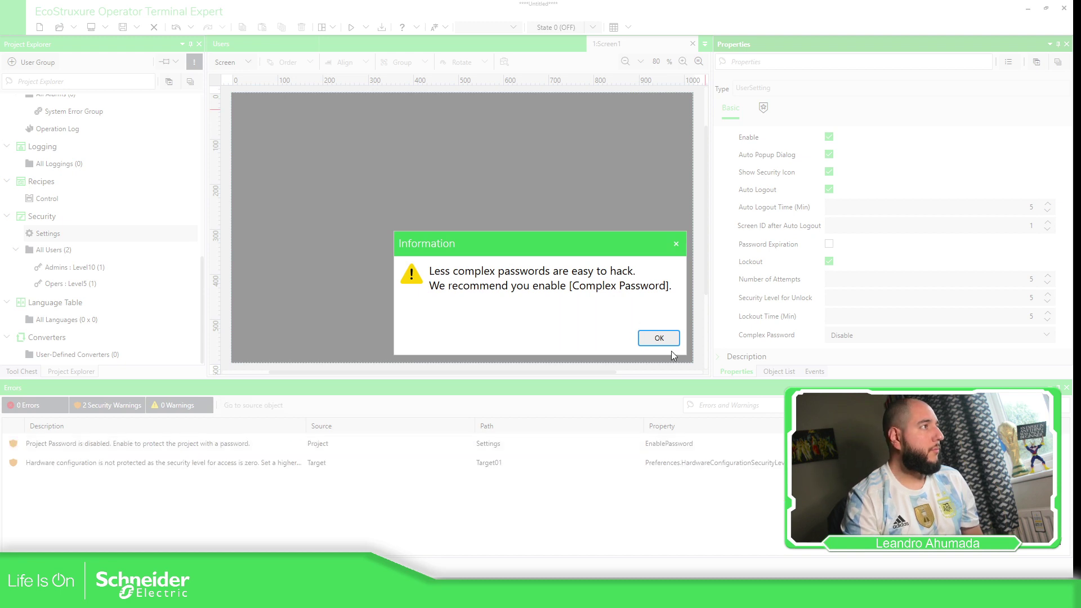
click(656, 336)
scroll(113, 203, up, 9)
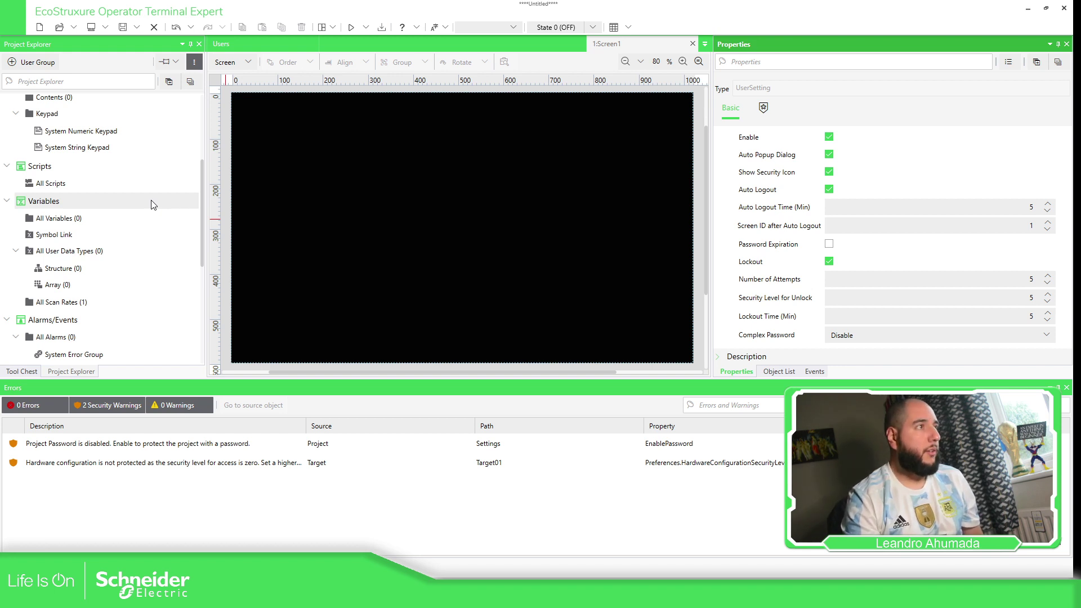
scroll(141, 191, up, 3)
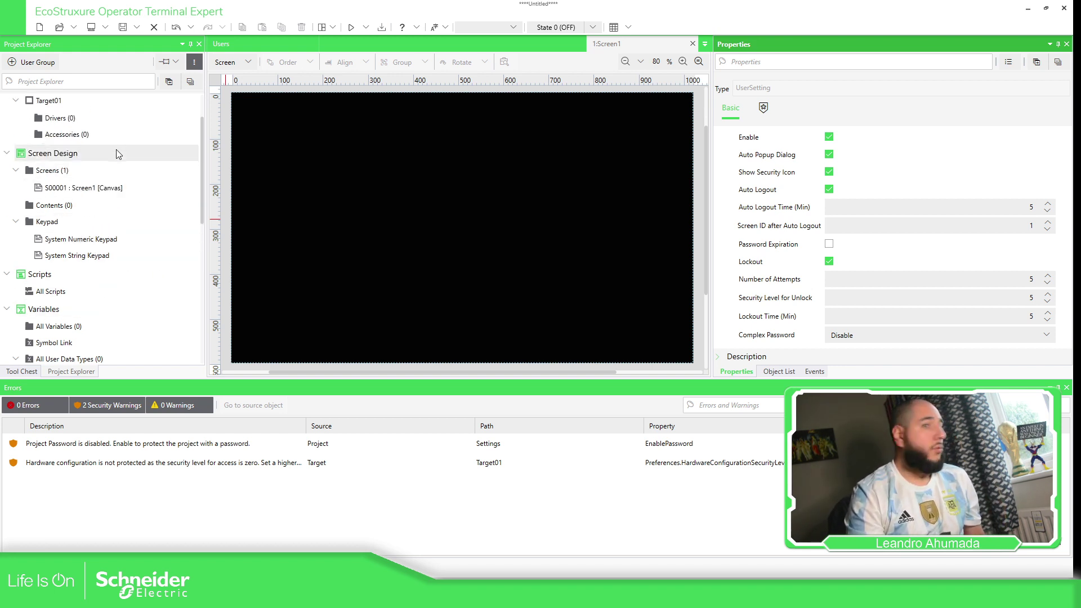
scroll(121, 163, up, 1)
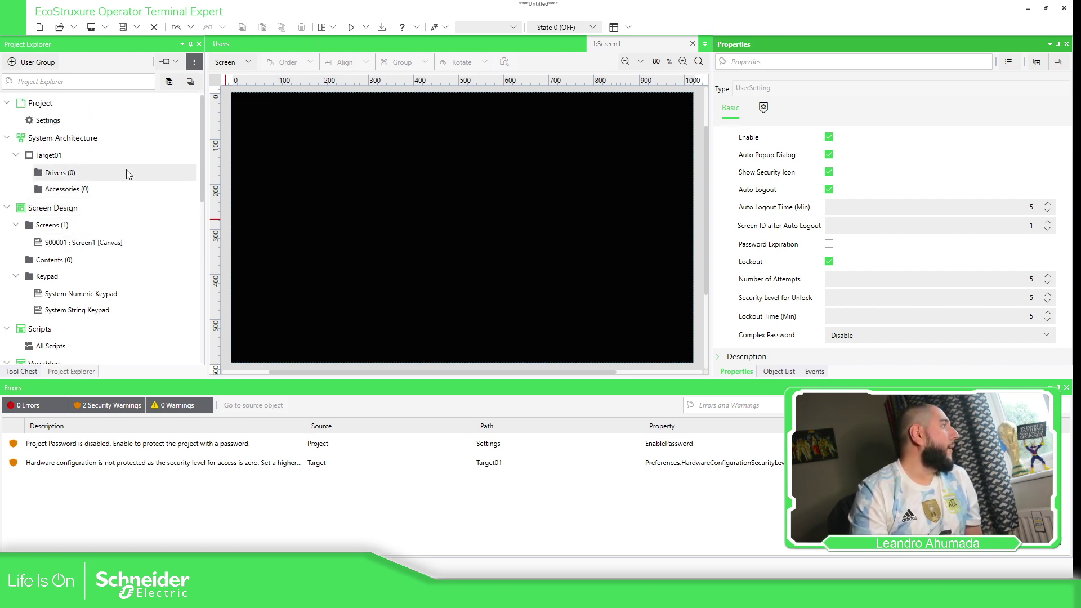
Select Screen1 and browse the Tool Chest's Parts and Shapes for a switch.
click(107, 245)
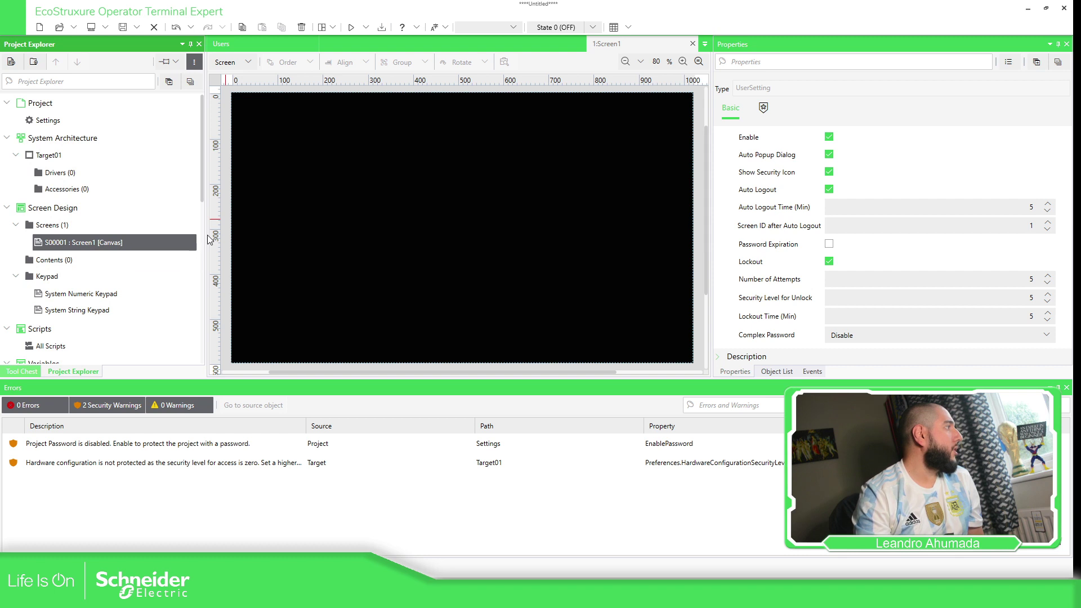
click(22, 371)
scroll(163, 319, up, 2)
scroll(164, 318, up, 1)
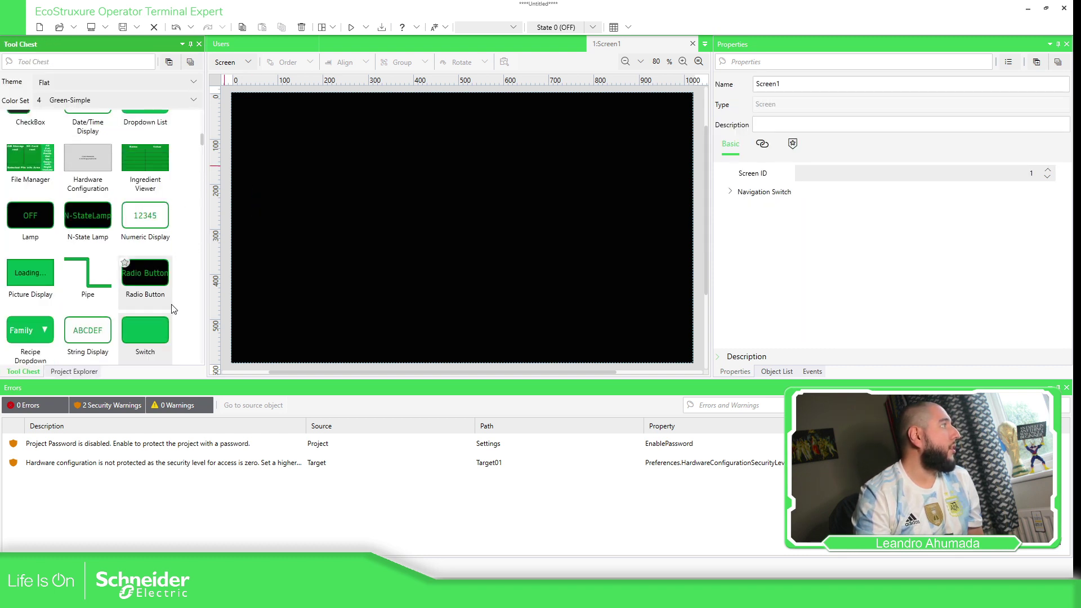
scroll(173, 308, up, 3)
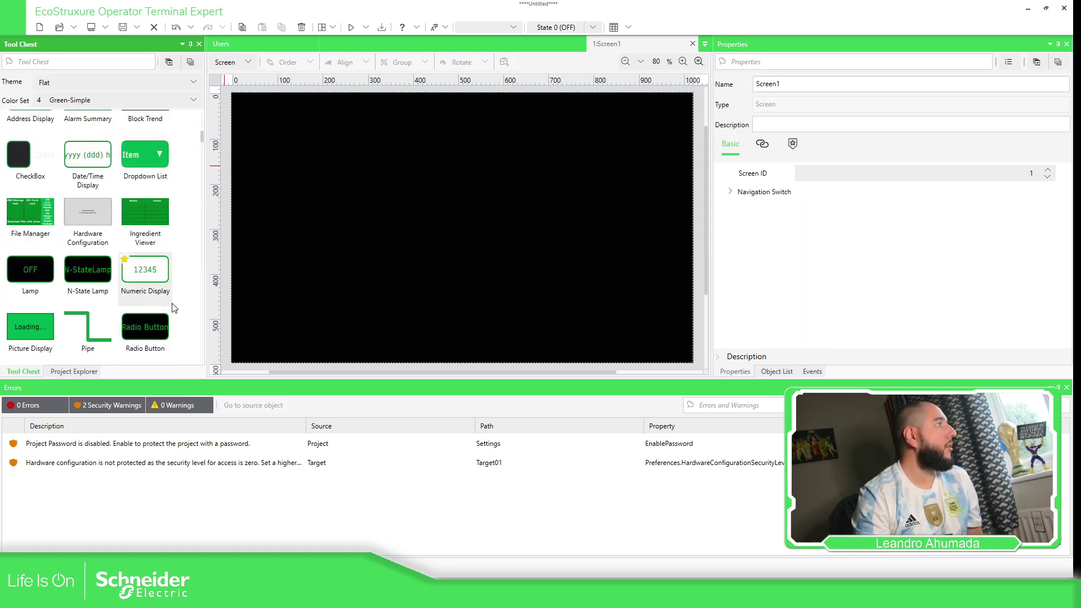
scroll(152, 240, up, 8)
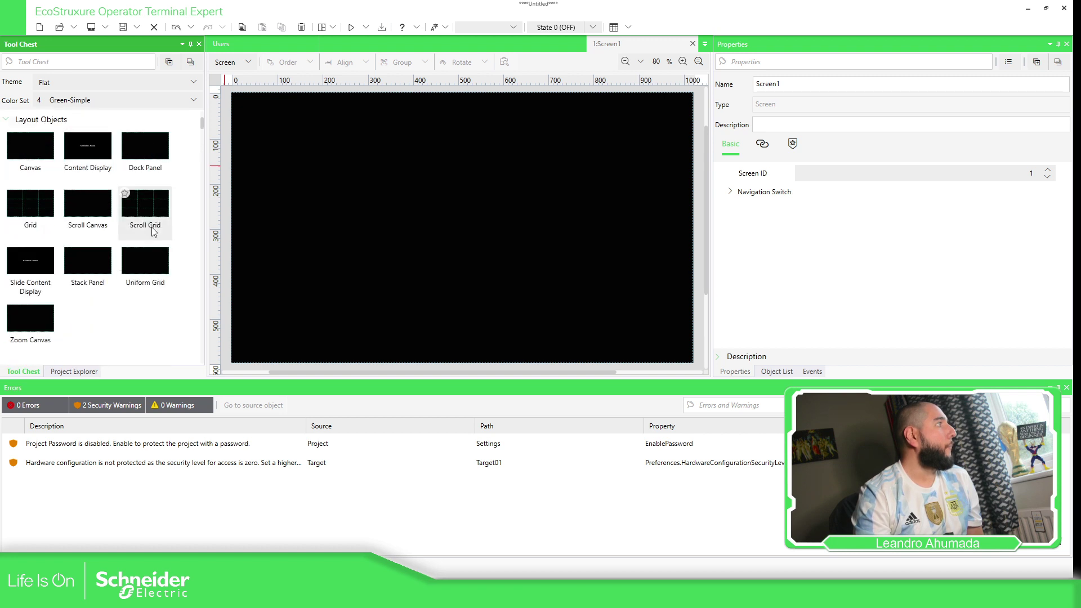
scroll(165, 246, down, 10)
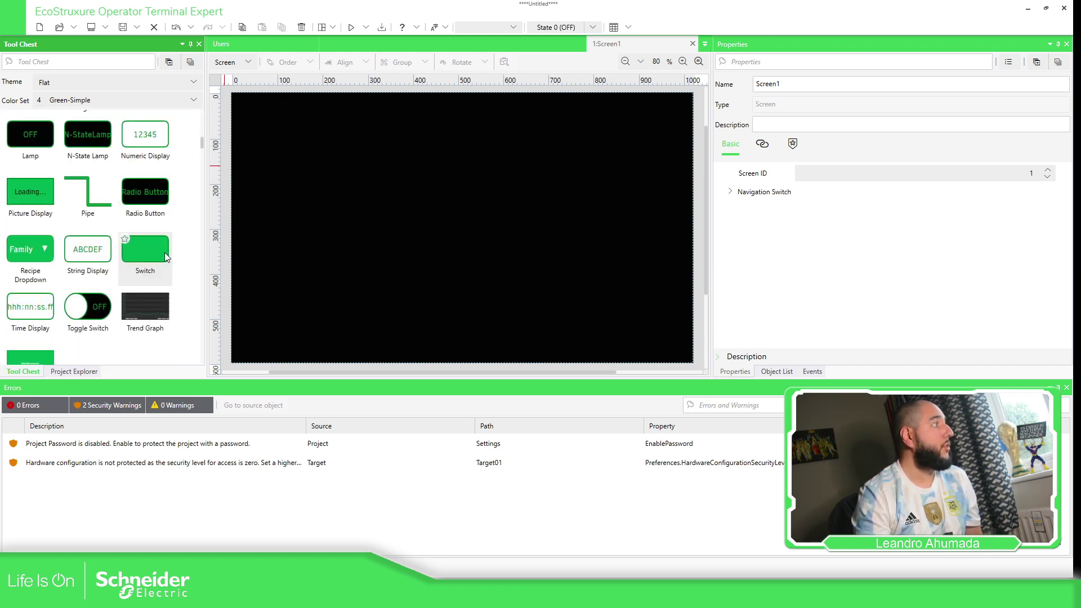
scroll(164, 253, down, 3)
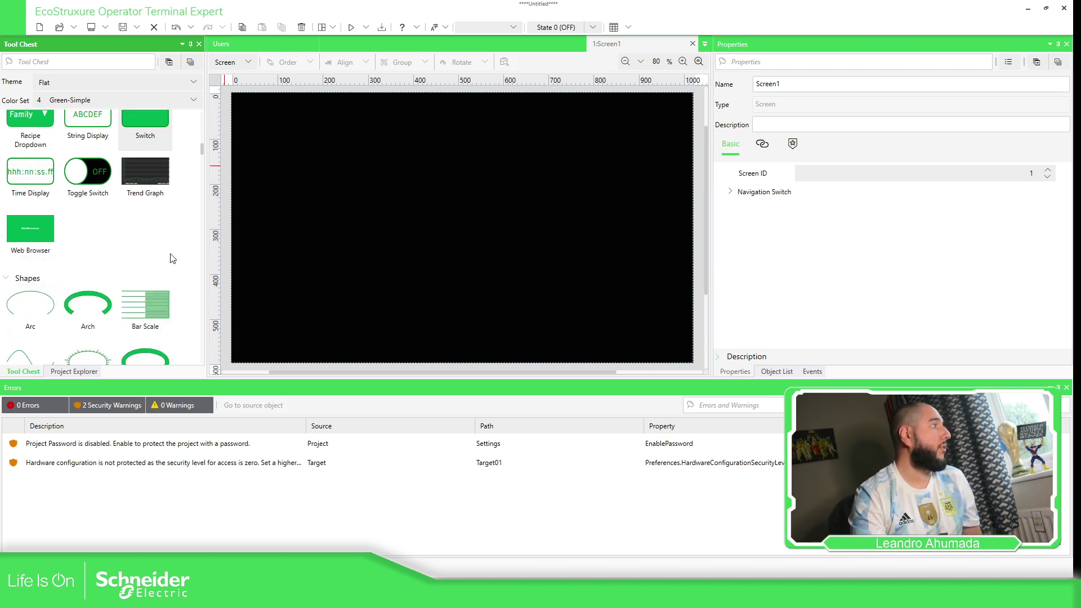
scroll(172, 258, down, 6)
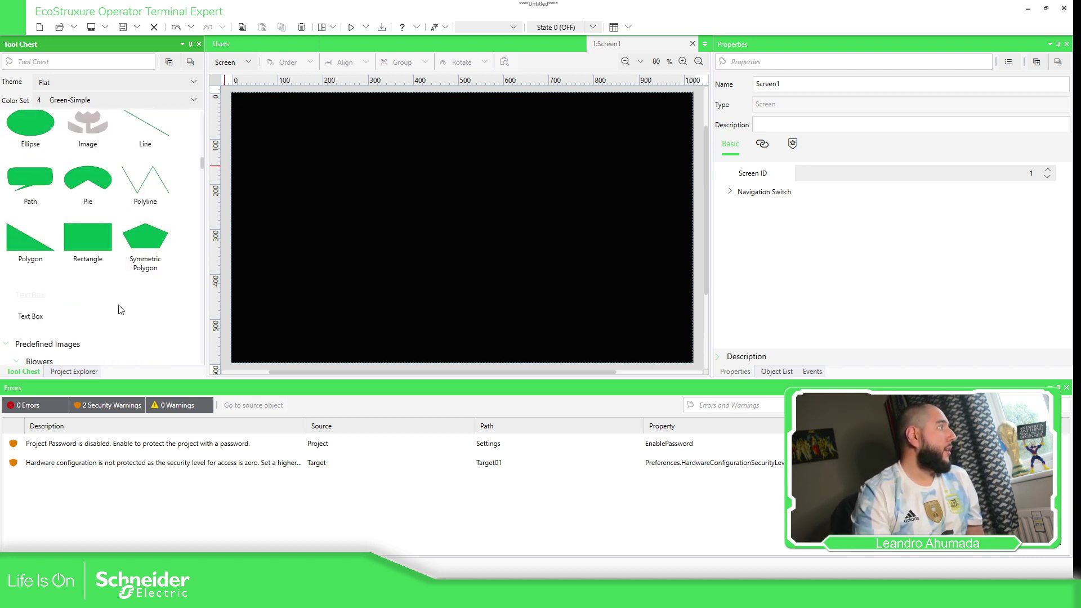
scroll(120, 309, down, 10)
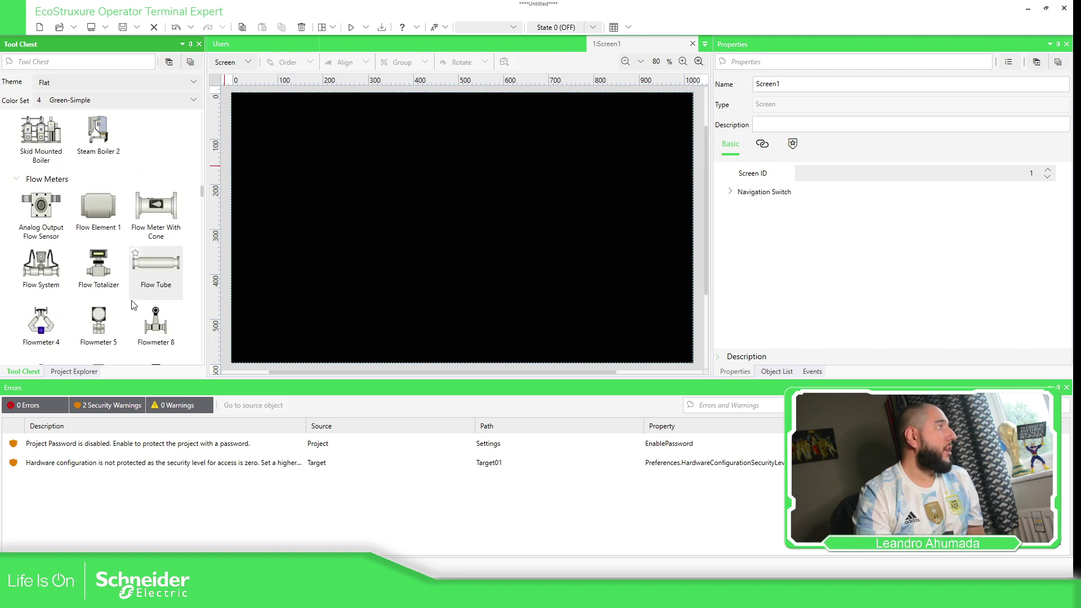
scroll(133, 304, up, 10)
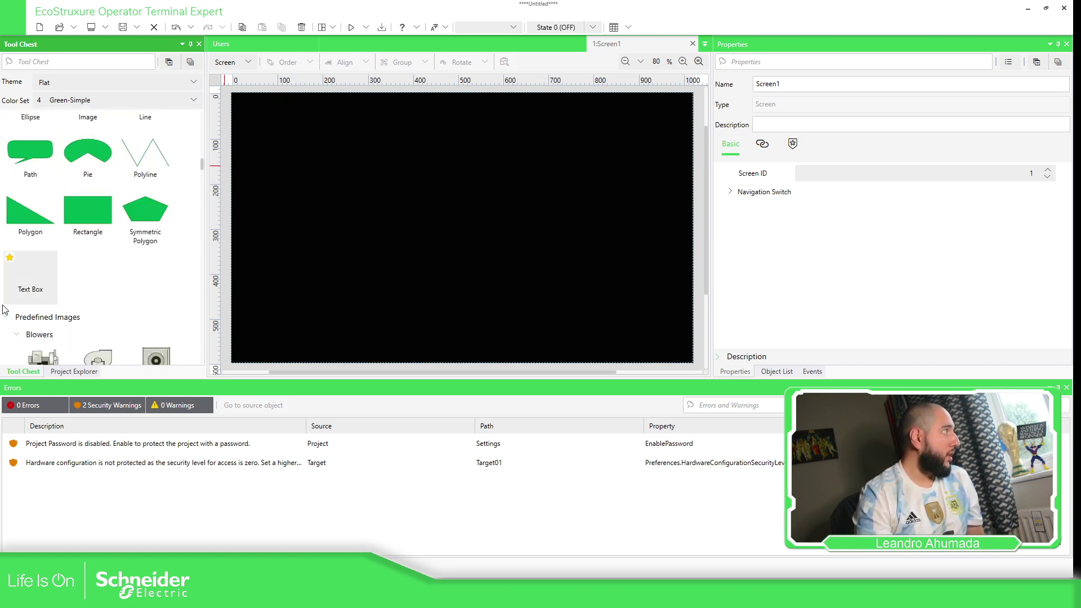
scroll(113, 270, up, 7)
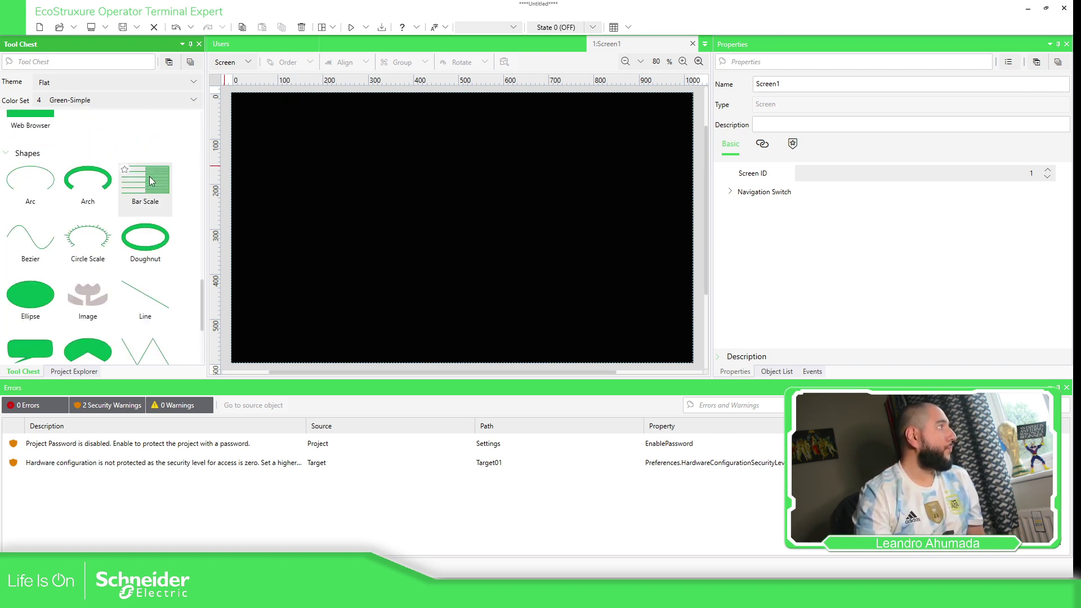
scroll(151, 180, up, 7)
Drop a Switch onto the Screen1 canvas and name it Login.
drag(145, 180, 325, 186)
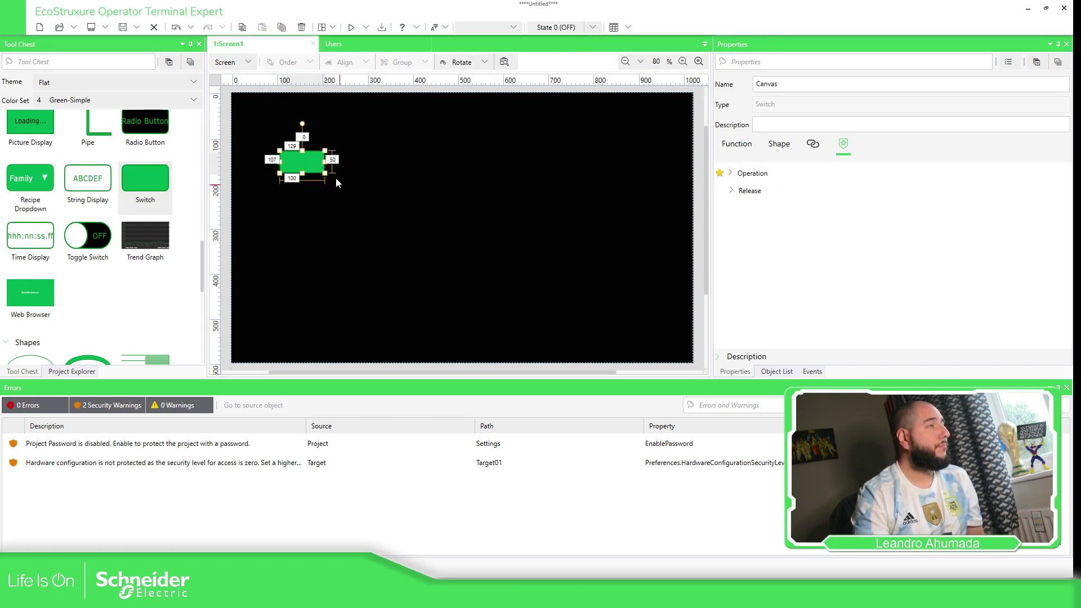
click(766, 82)
text(Logi)
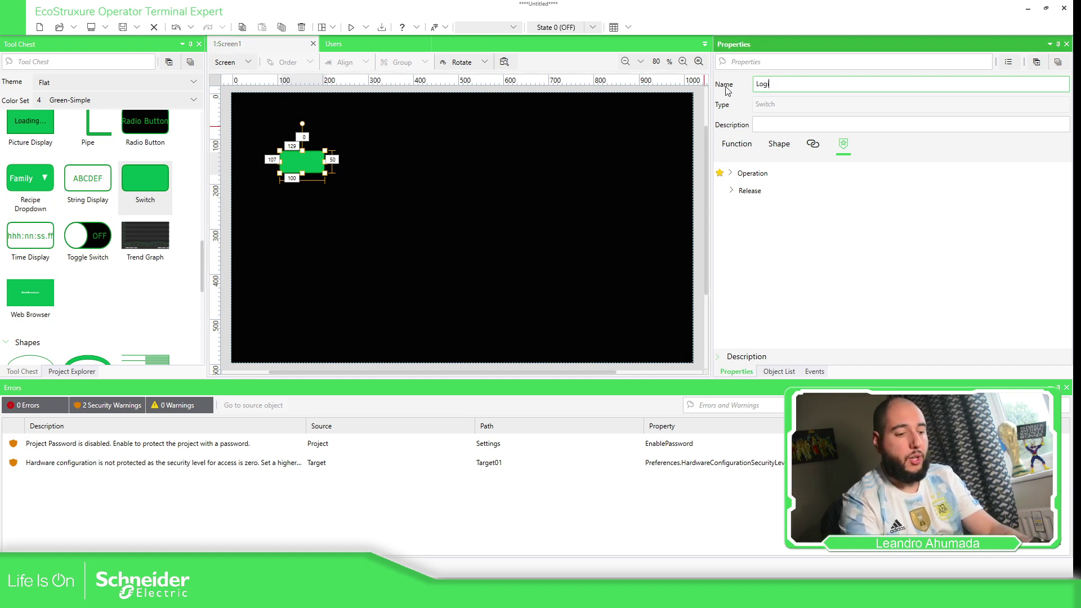
text(n)
click(301, 166)
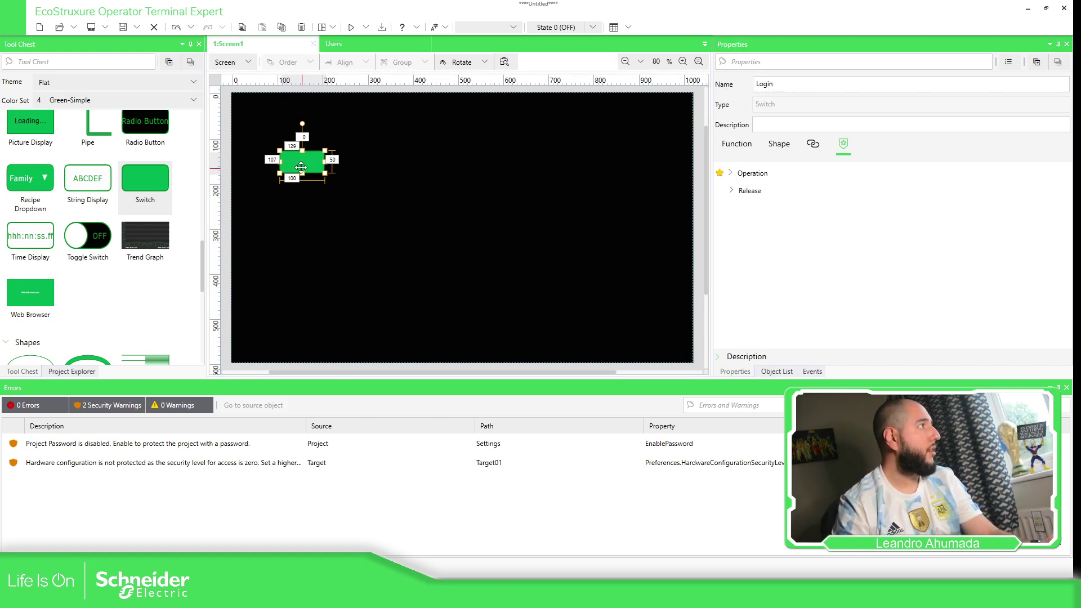
Set the switch's Release Text and Press Text to Login.
click(743, 145)
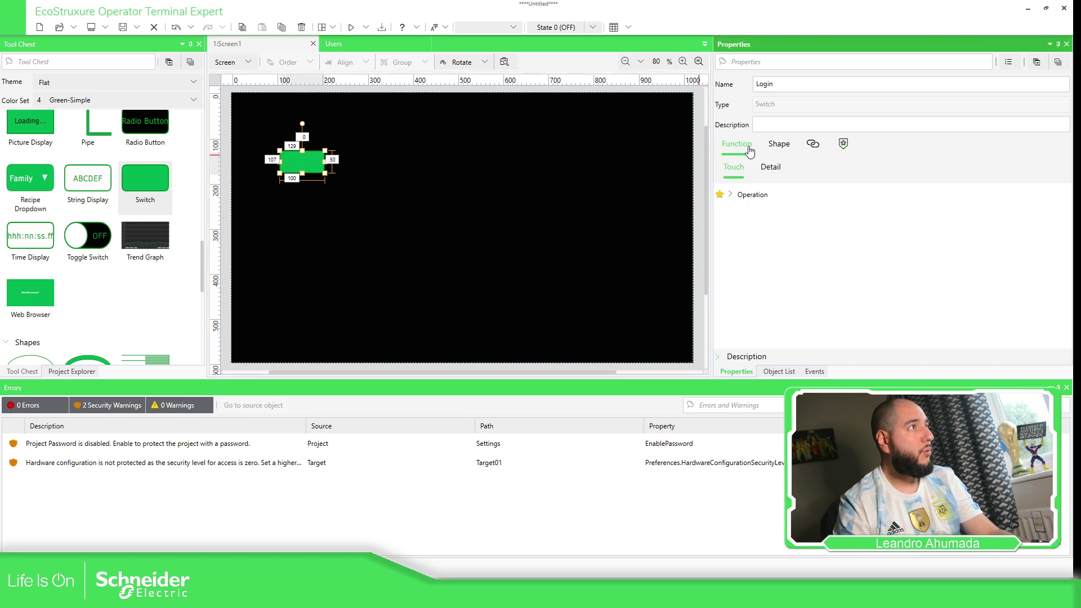
click(783, 147)
click(762, 167)
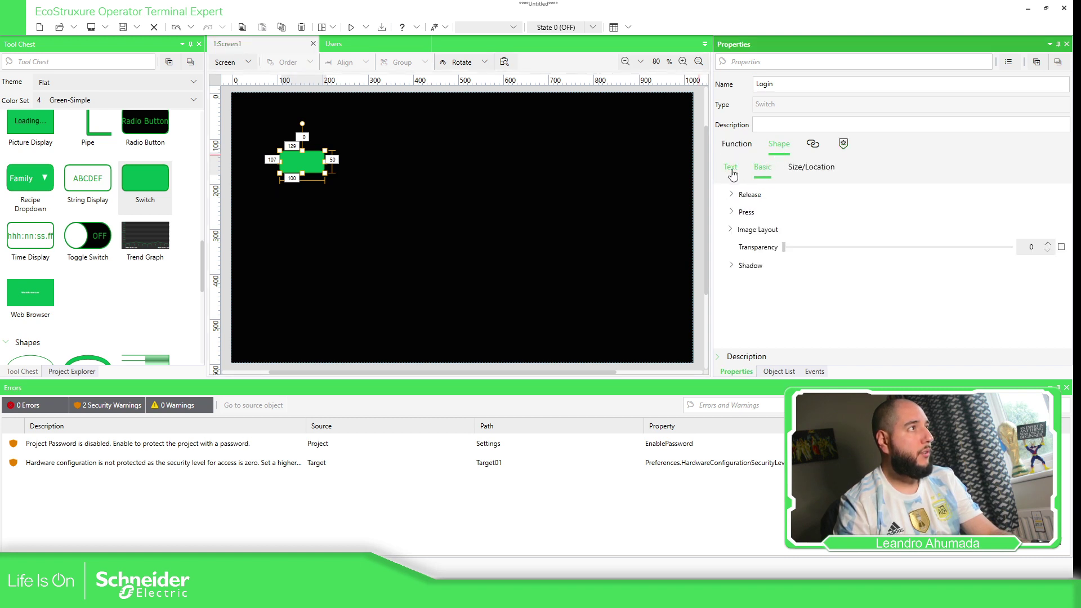
click(730, 167)
click(730, 194)
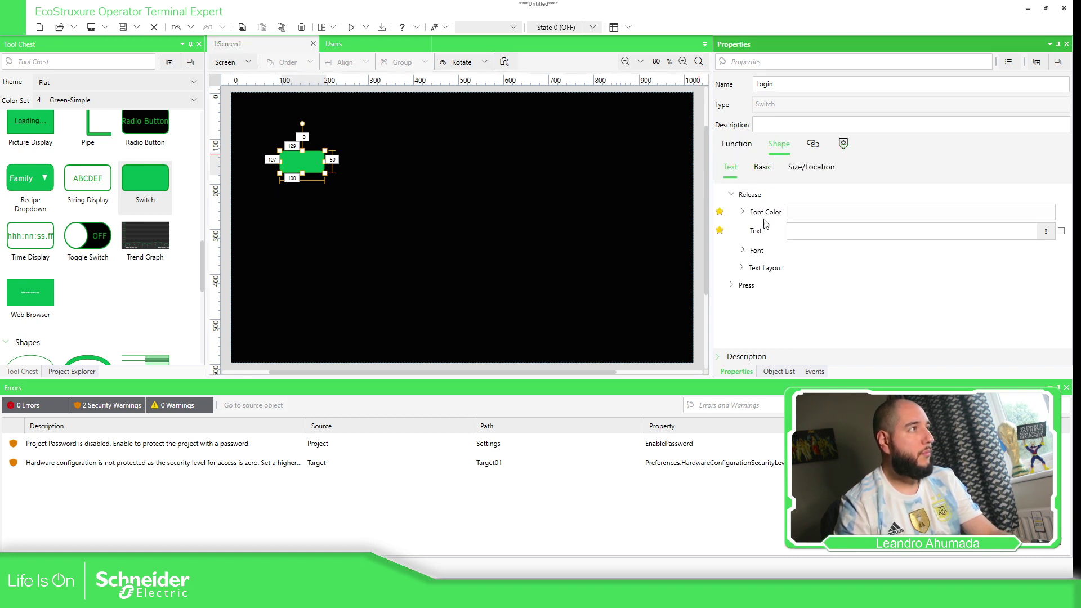
click(807, 231)
text(Login)
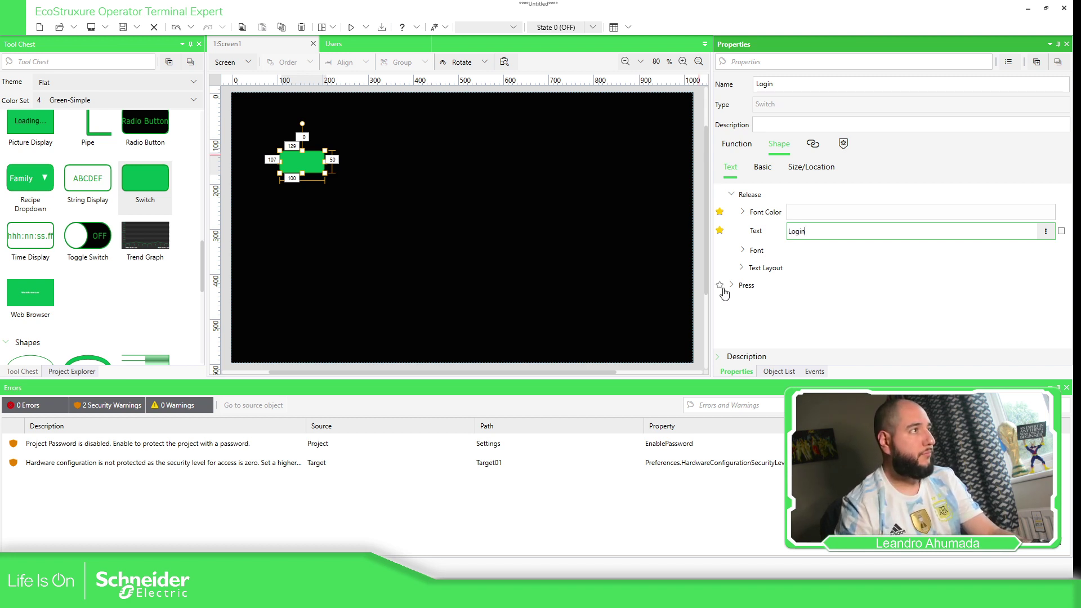
click(730, 285)
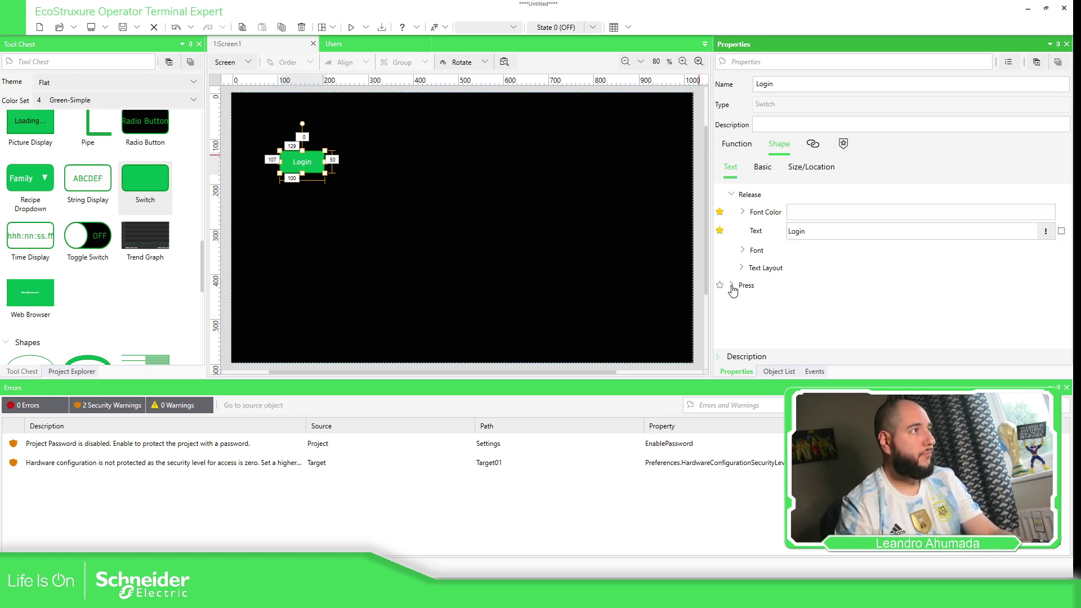
click(794, 322)
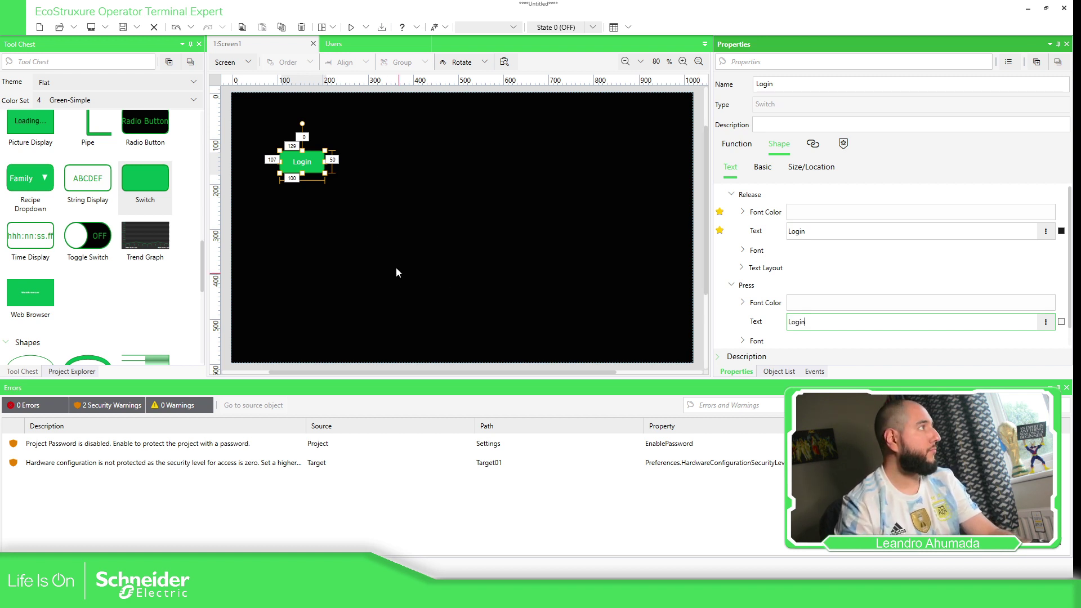
click(313, 172)
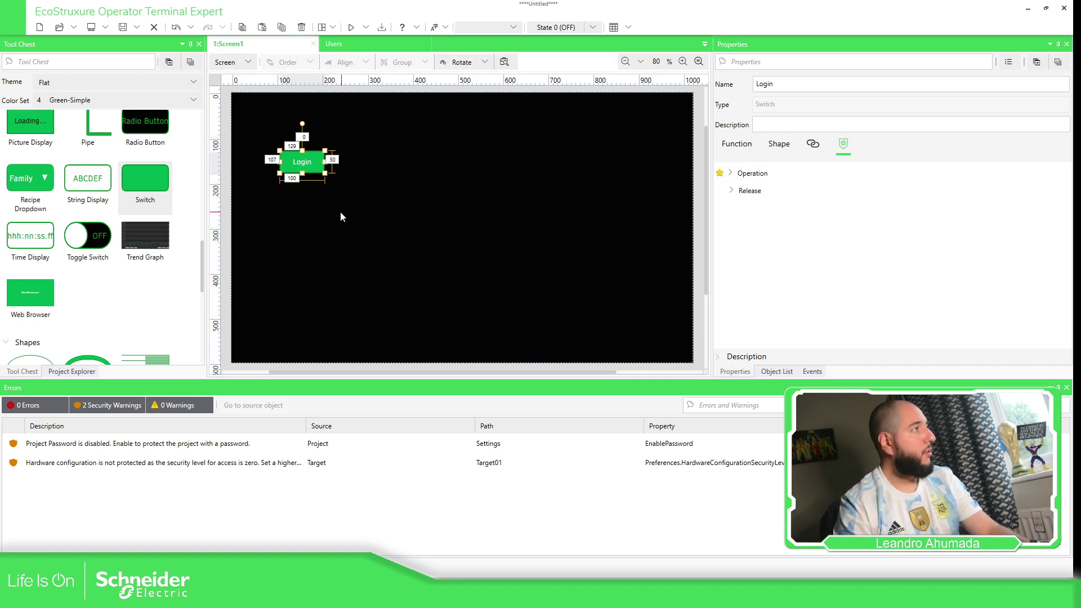
Duplicate the Login switch just below it and name the copy Logout.
drag(302, 159, 302, 194)
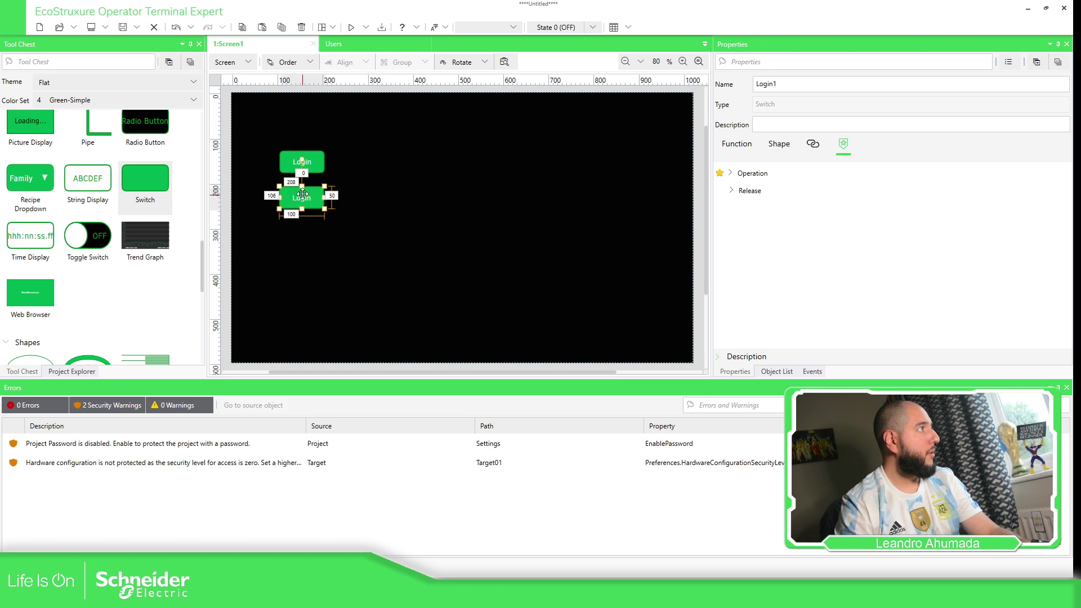
click(789, 89)
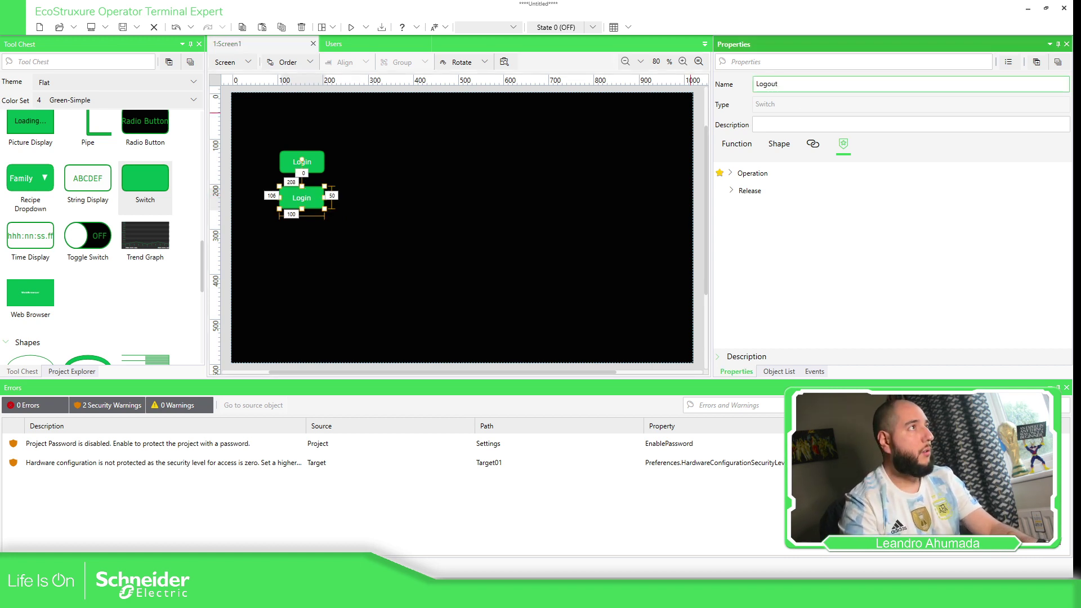
click(735, 192)
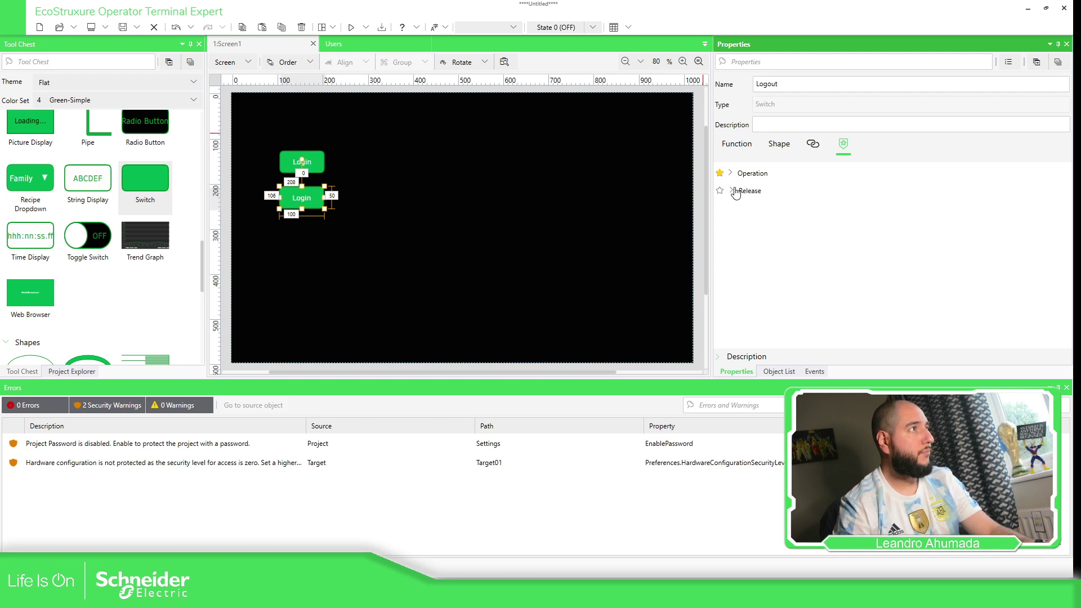
Set the copy's Release Text and Press Text to Logout.
click(733, 191)
click(764, 230)
text(Logout)
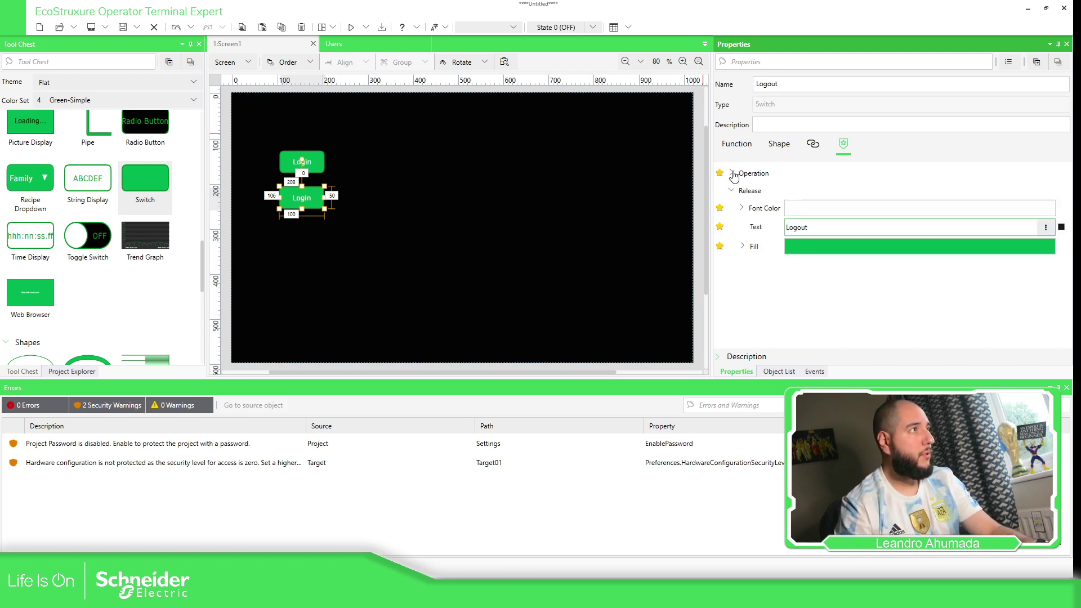
click(775, 146)
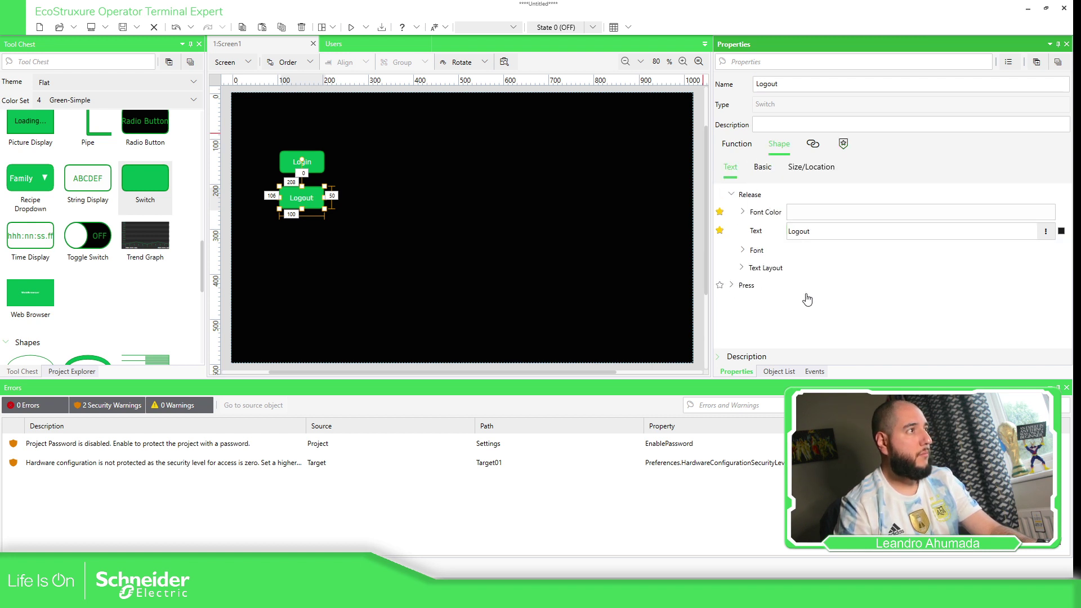
click(745, 286)
double_click(823, 323)
text(Logout)
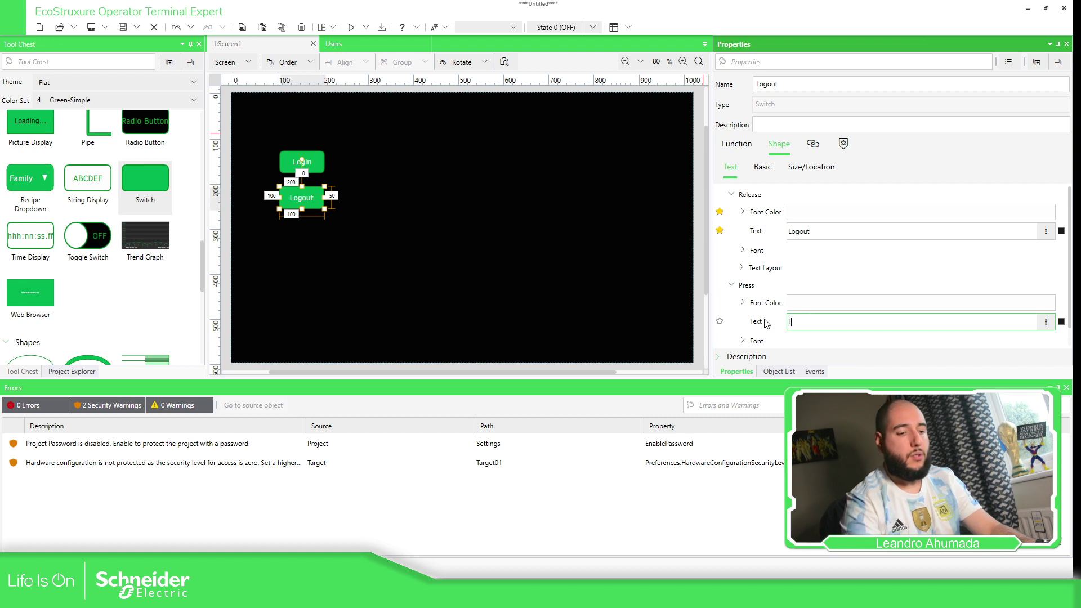
click(377, 145)
click(231, 62)
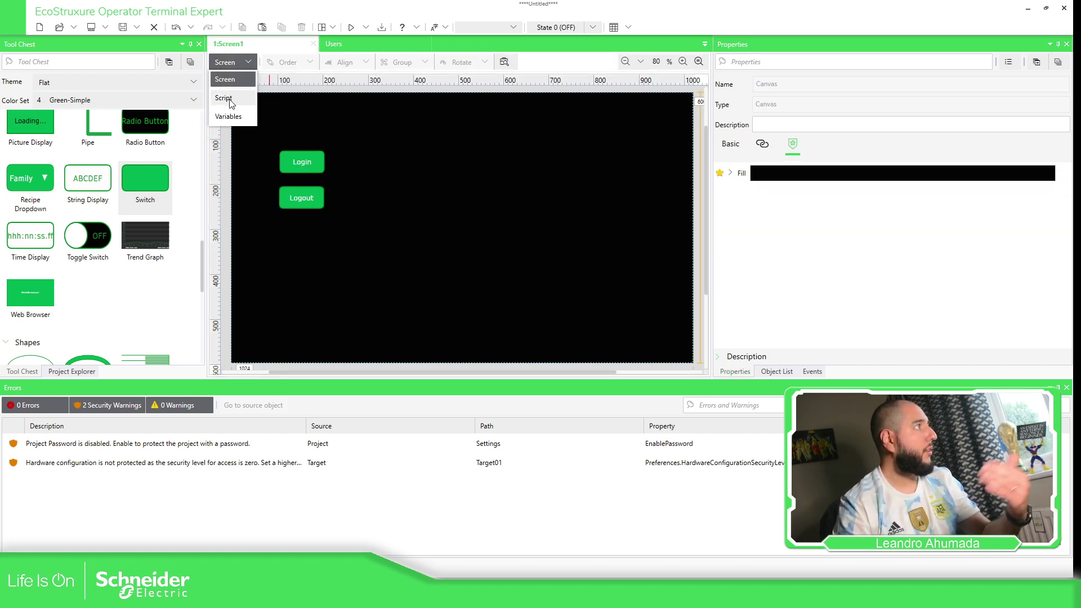
Switch Screen1 to Script view and add a Touch (Click) trigger.
click(312, 121)
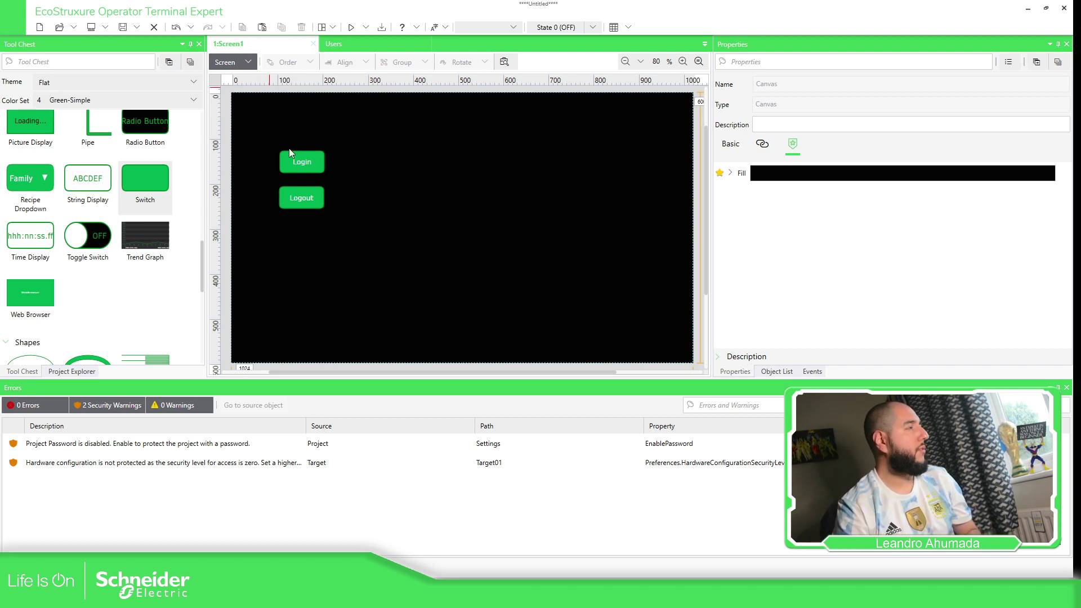
click(246, 62)
click(266, 103)
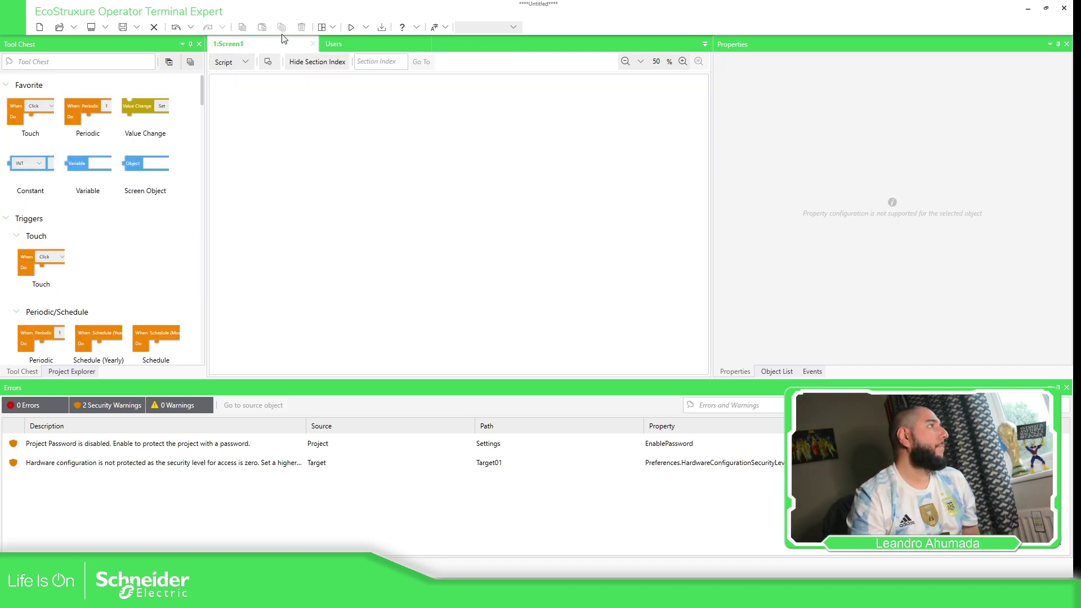
drag(44, 119, 340, 138)
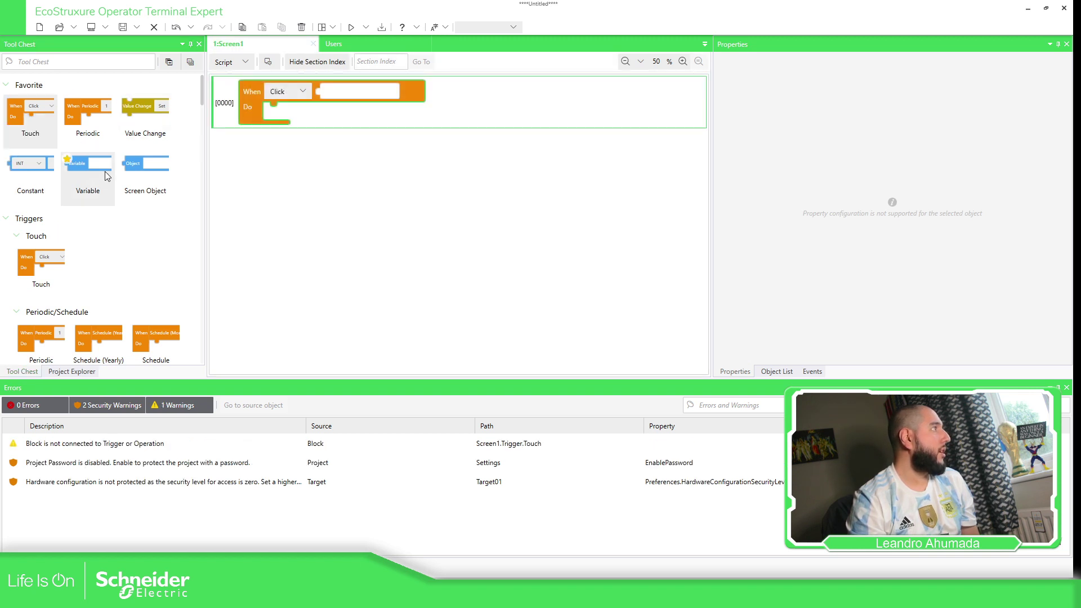
Attach a Screen Object to the trigger set to $GraphicObject.Login.
drag(147, 163, 418, 108)
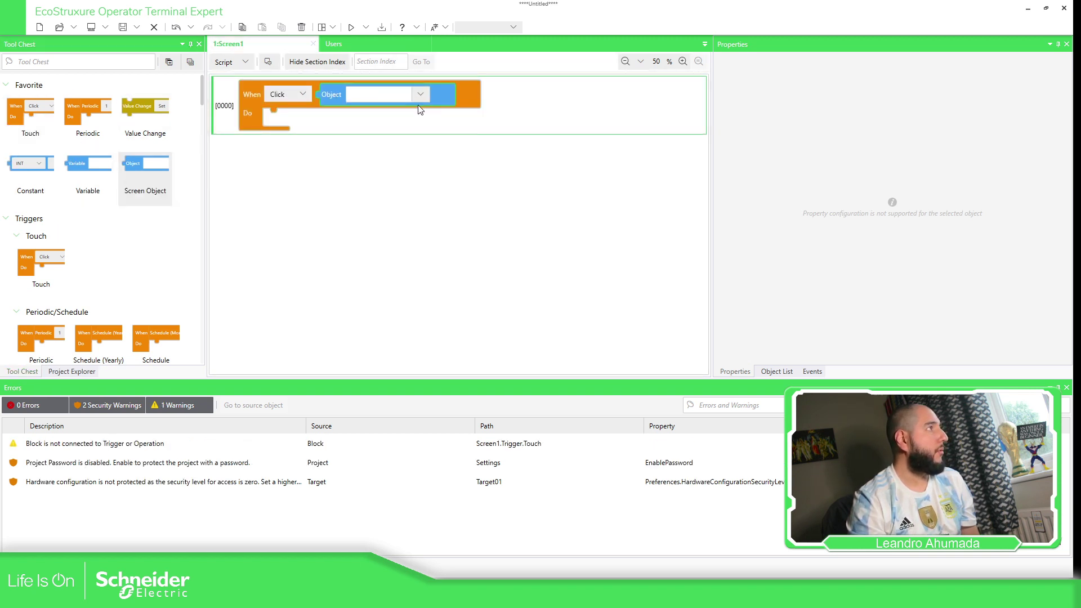
click(420, 94)
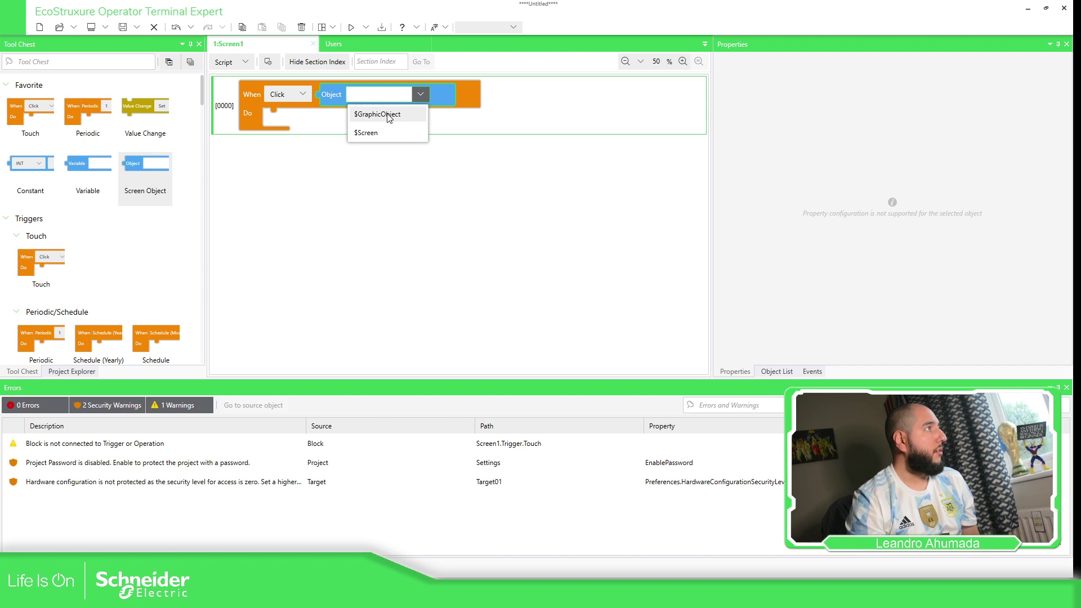
click(367, 133)
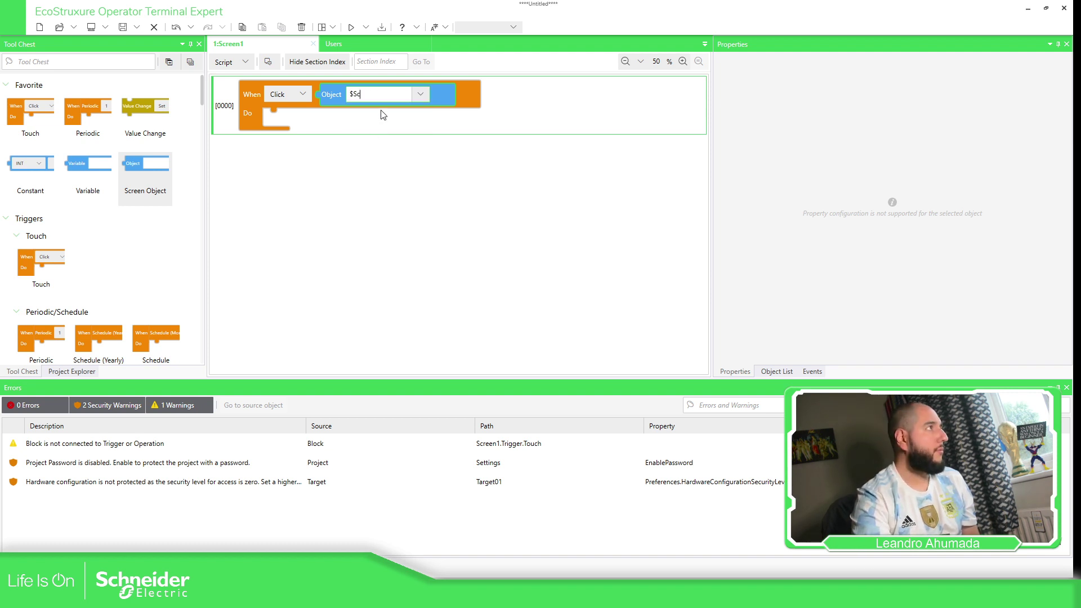
click(420, 94)
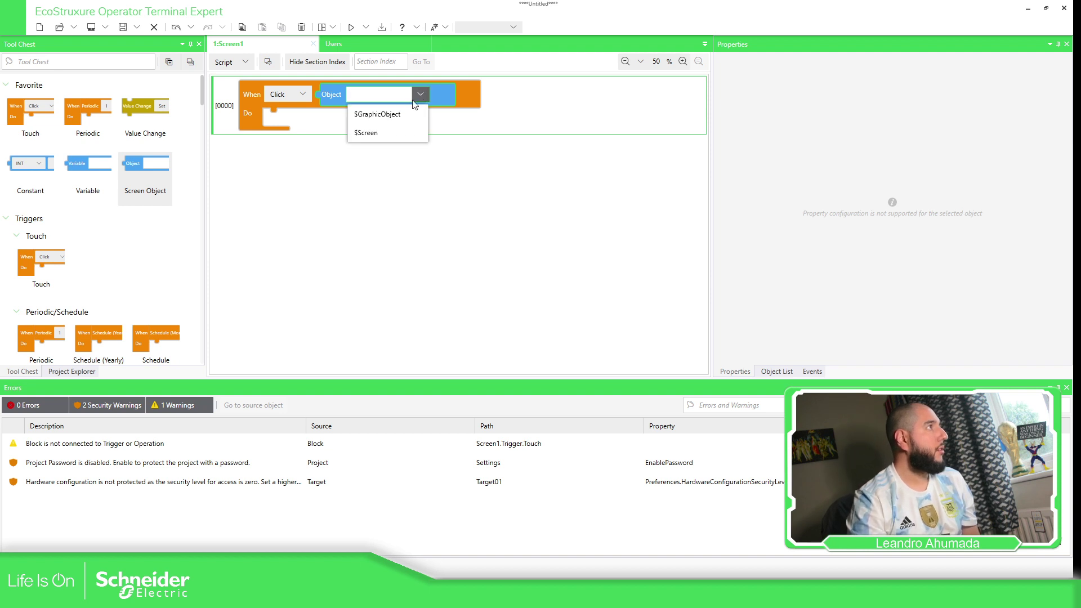
click(394, 117)
text(.)
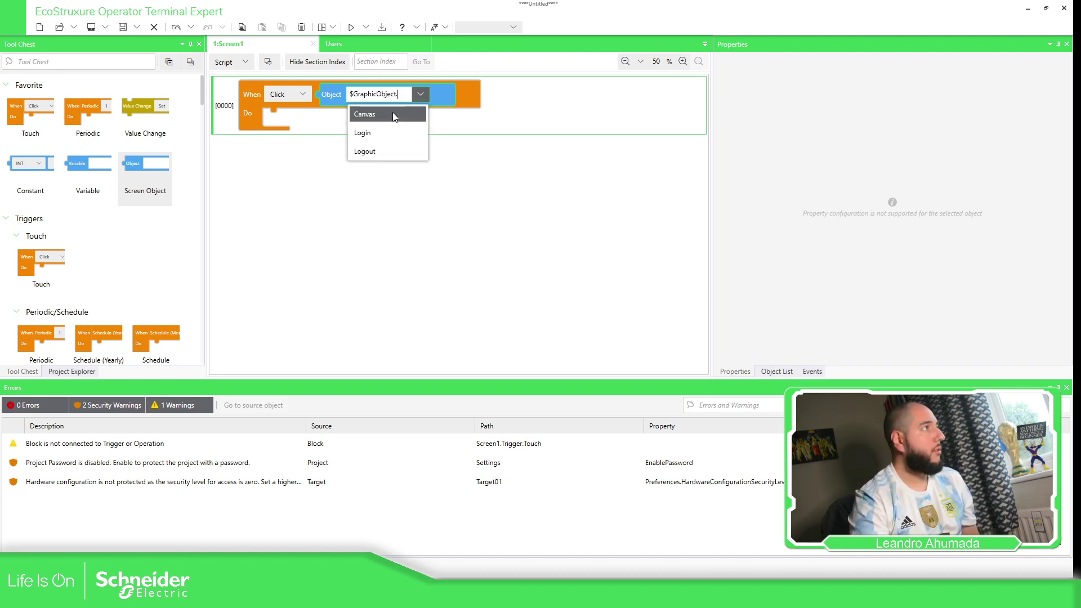
key(Down)
key(Return)
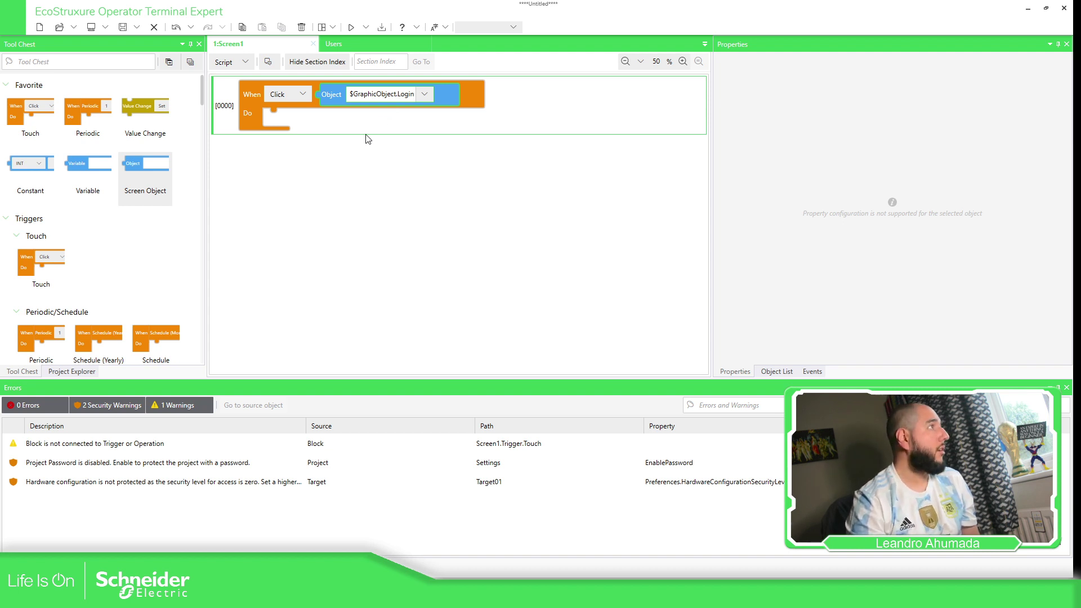
Add a Security Login action to the Click trigger's Do section.
scroll(120, 225, down, 15)
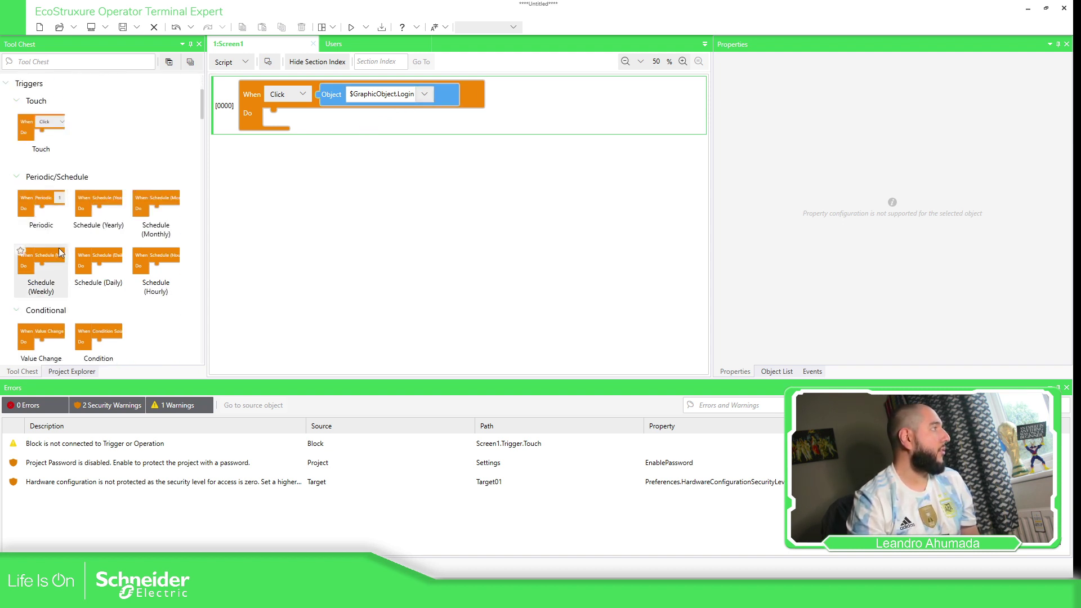
scroll(155, 270, down, 10)
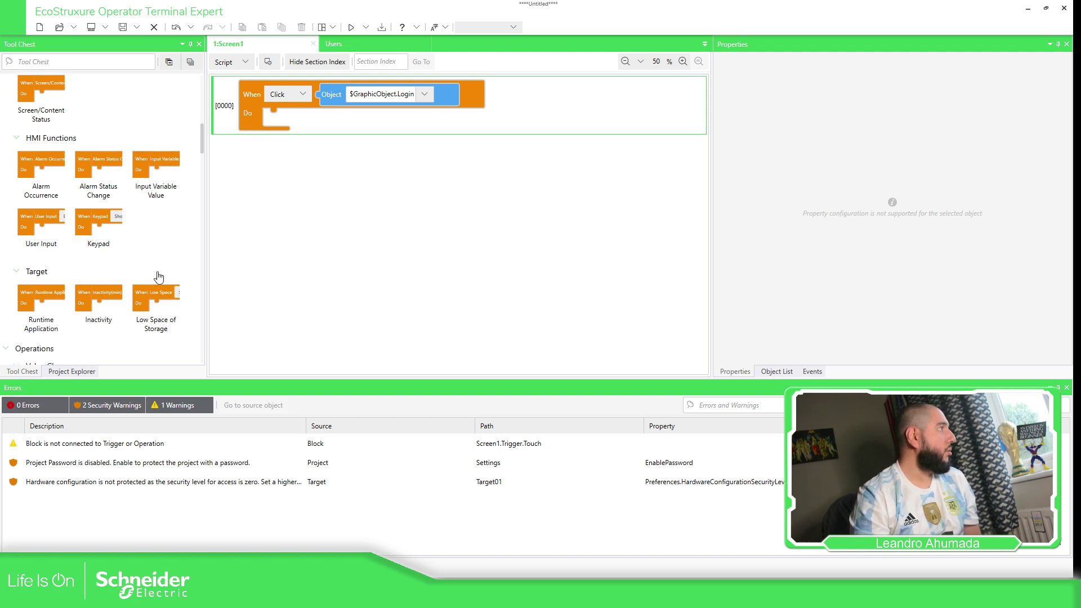
scroll(175, 276, down, 10)
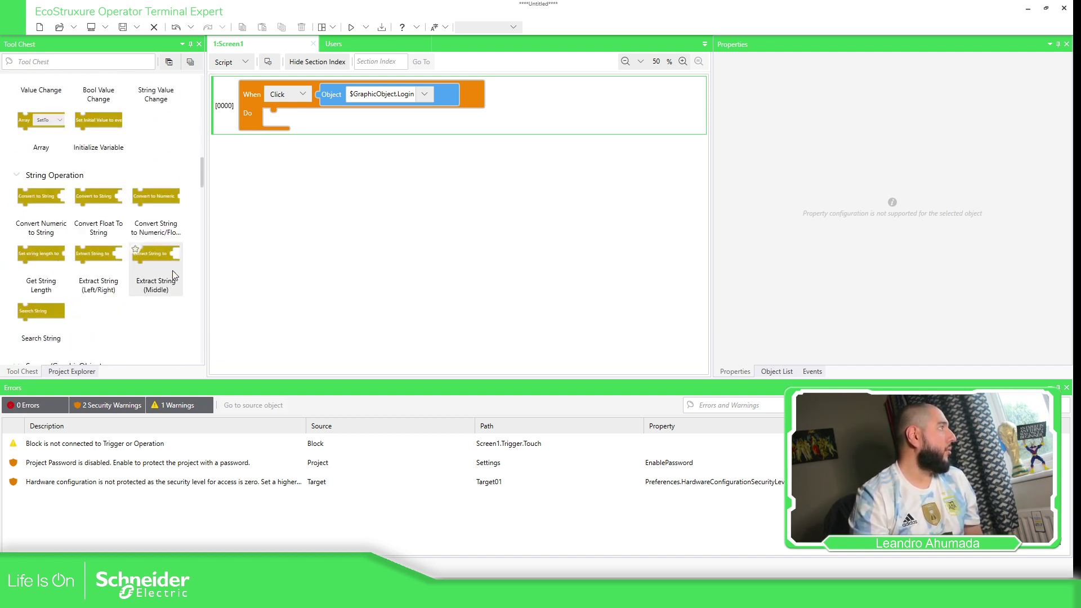
scroll(173, 272, down, 5)
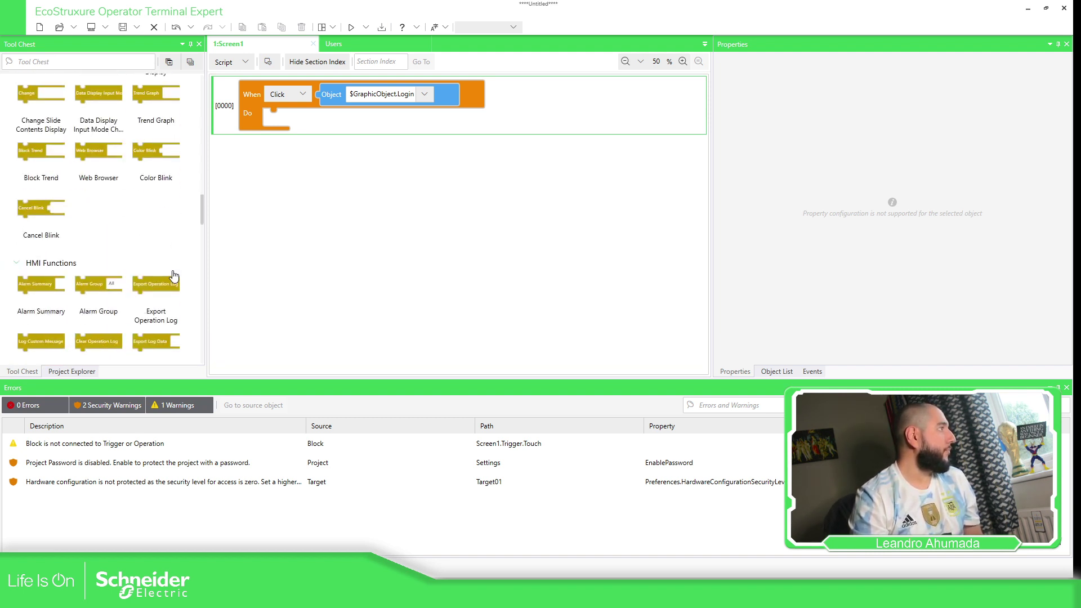
drag(156, 290, 284, 133)
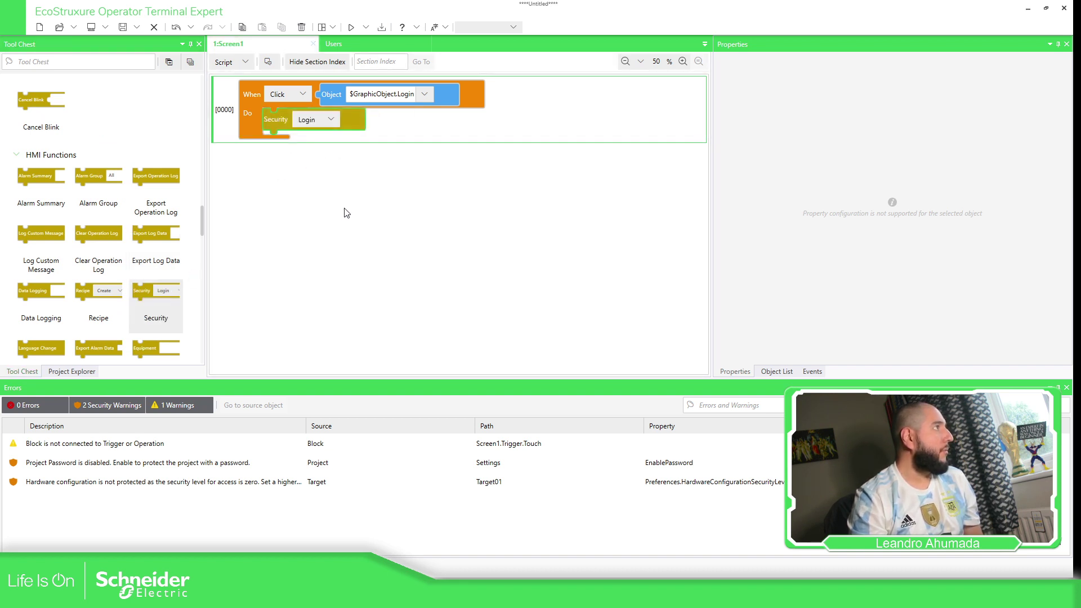
Duplicate script [0000] and set the copy's object to $GraphicObject.Logout.
click(249, 100)
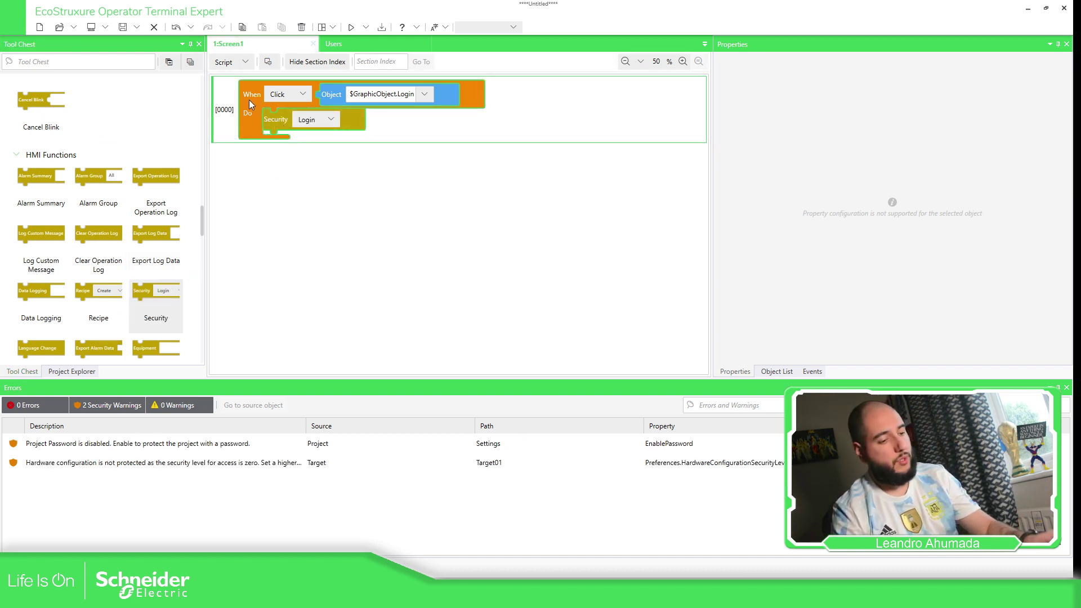
key(ctrl+c)
key(ctrl+v)
click(424, 163)
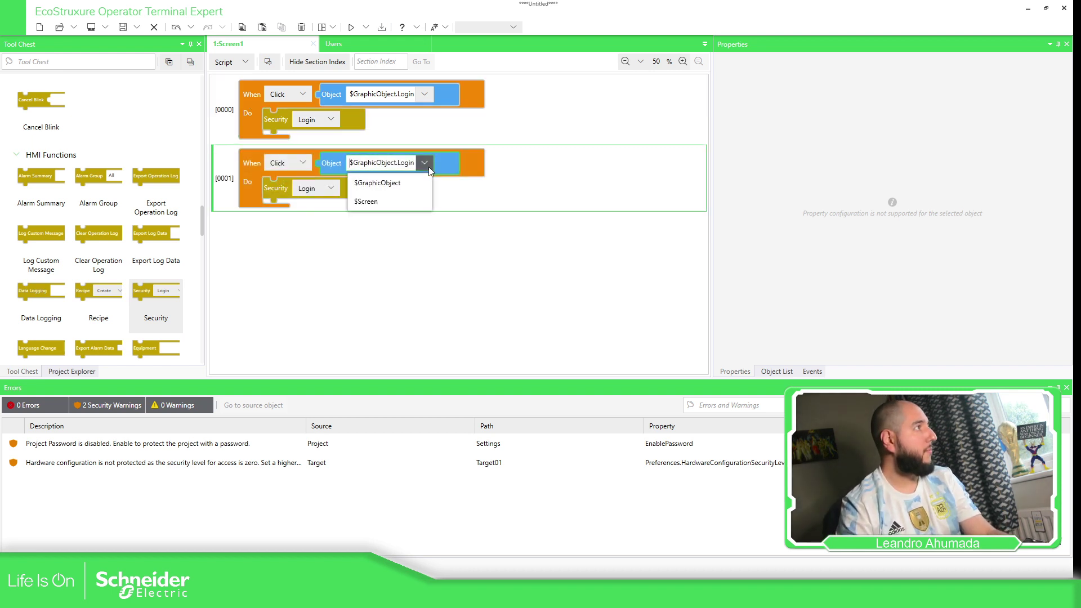
click(398, 182)
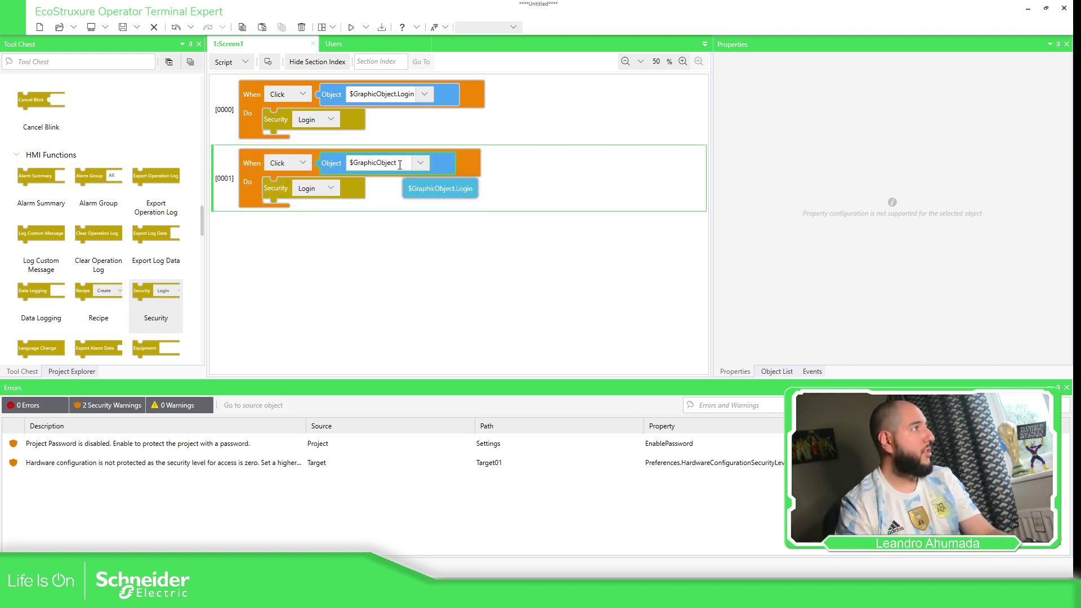
click(399, 166)
key(Return)
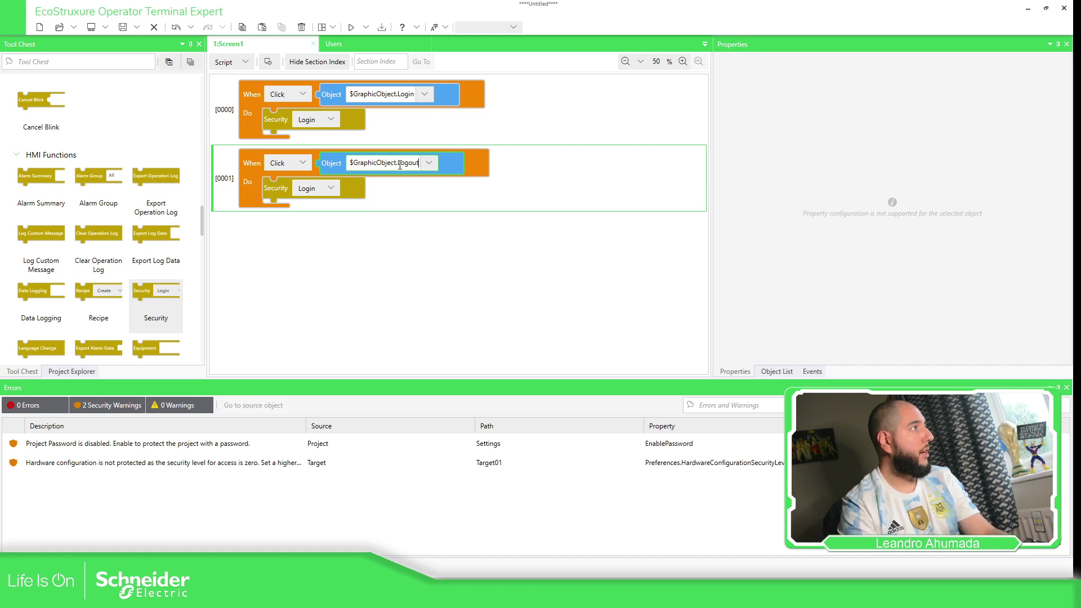
click(451, 196)
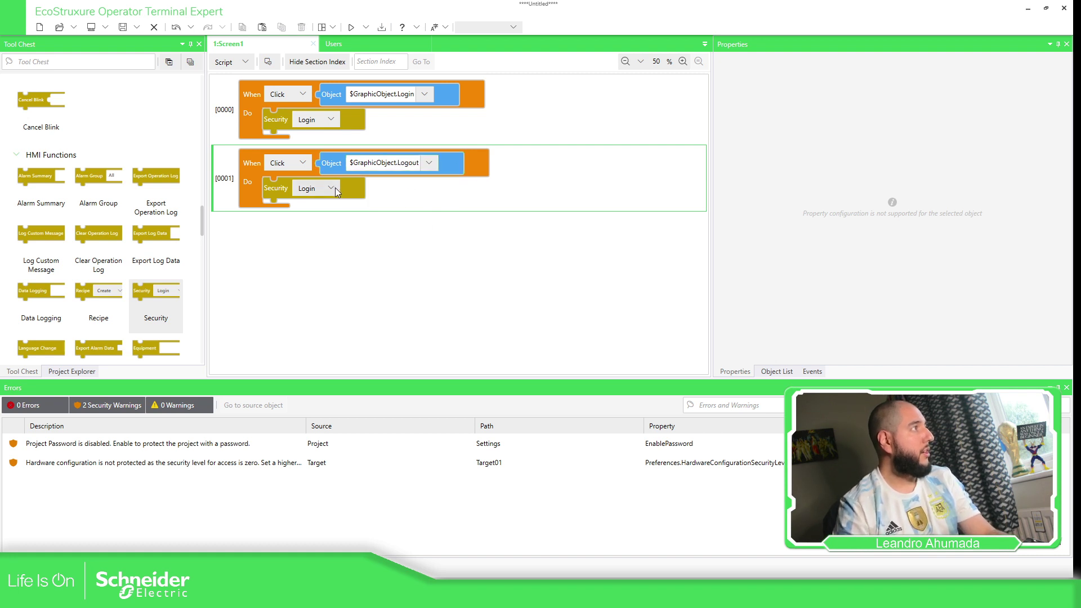
Change the copied Security action to Logout and review the Users list.
click(335, 188)
click(329, 221)
click(417, 188)
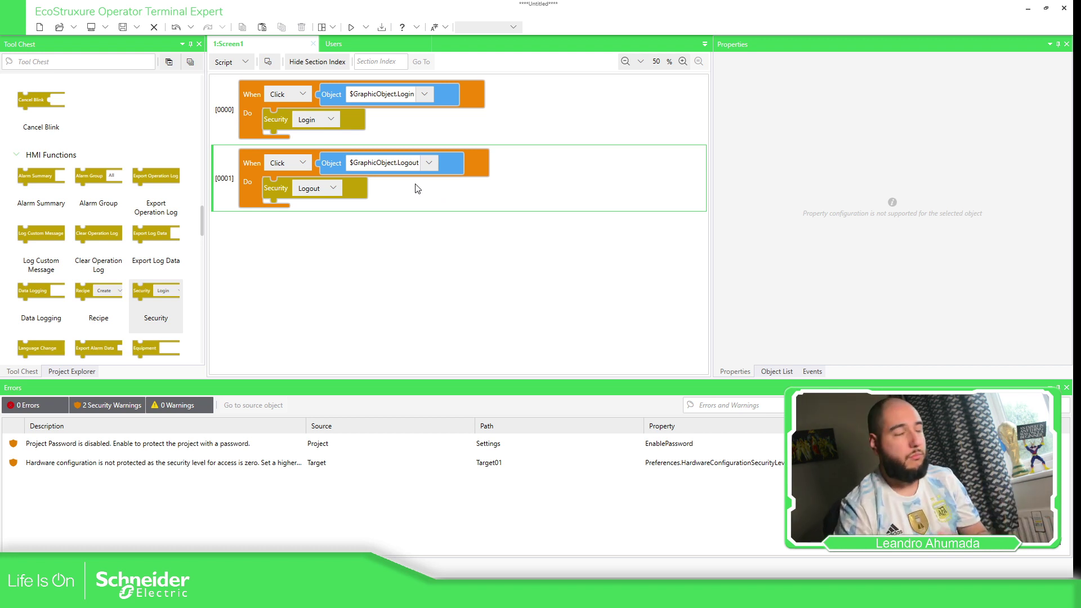
click(360, 47)
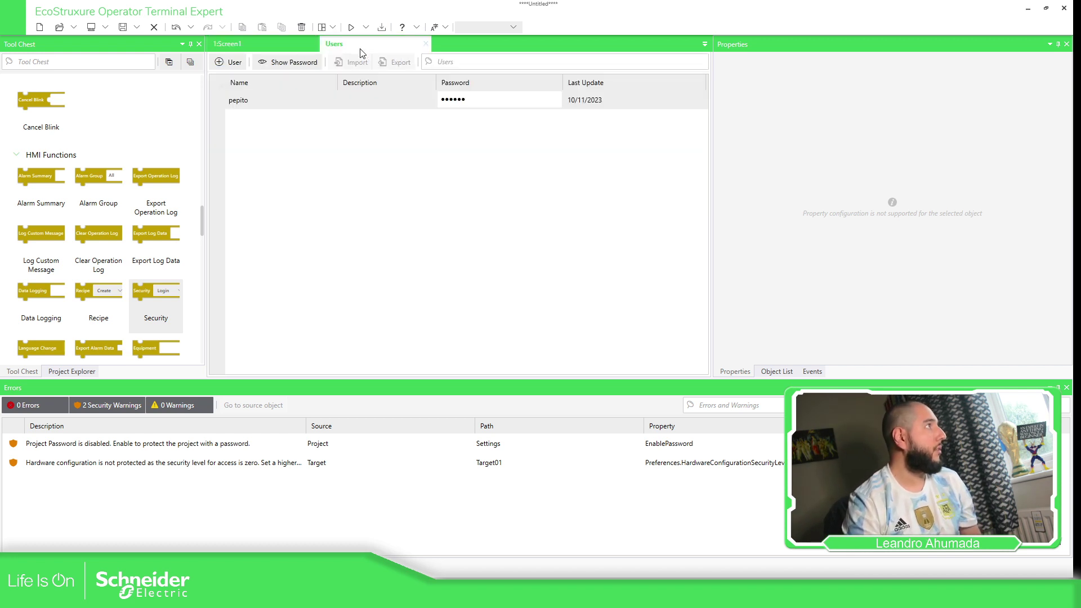
click(259, 44)
click(241, 63)
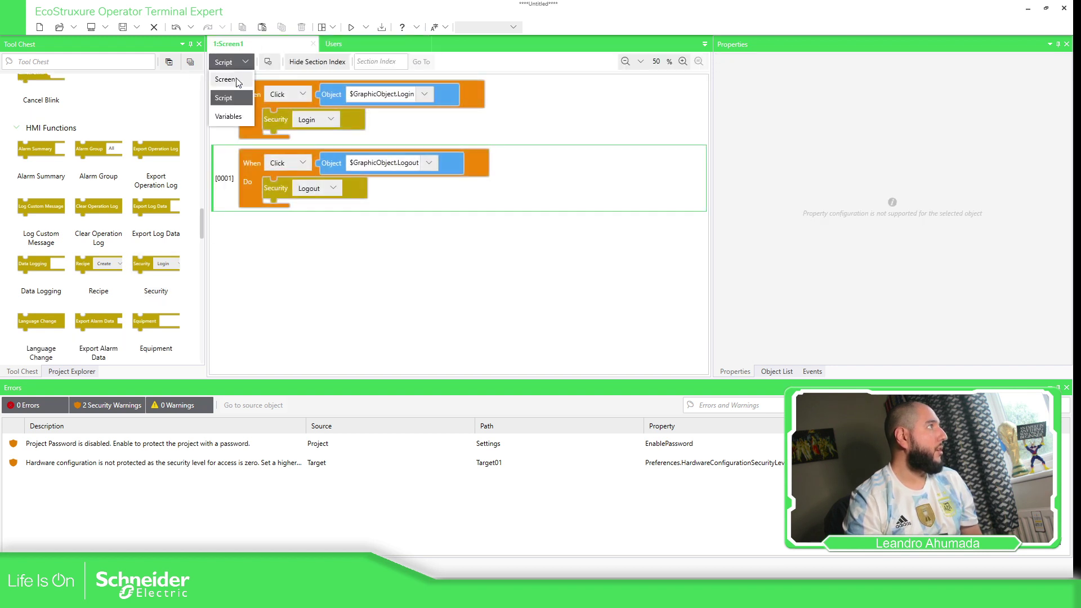
Bind the numeric display's Current Value to Target01 SecuritySettings.CurrentSecurityLevel.
click(236, 80)
scroll(69, 211, up, 3)
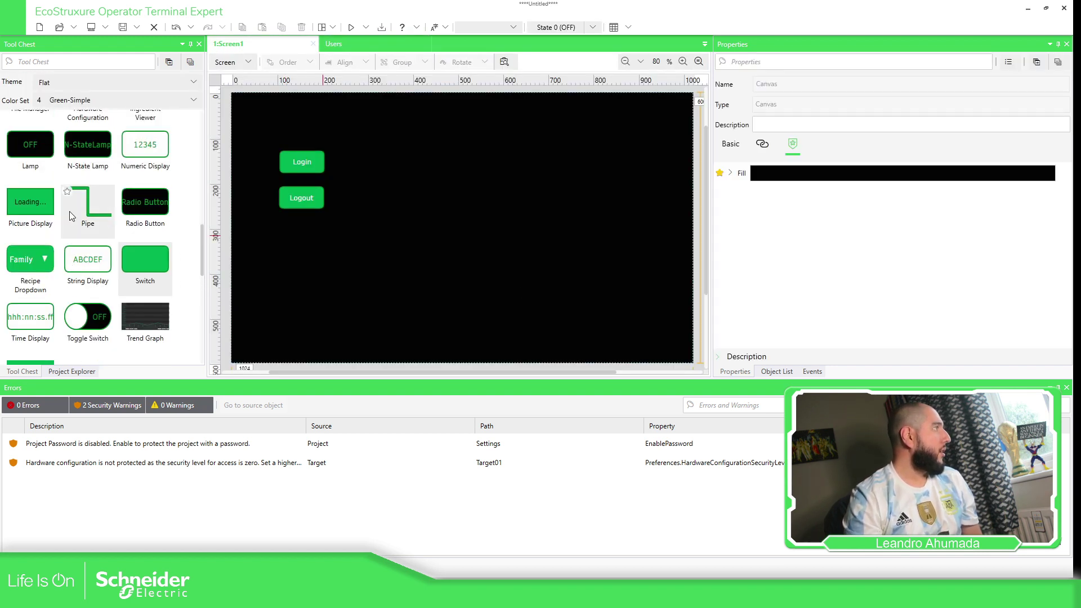
scroll(71, 205, up, 1)
drag(145, 251, 486, 124)
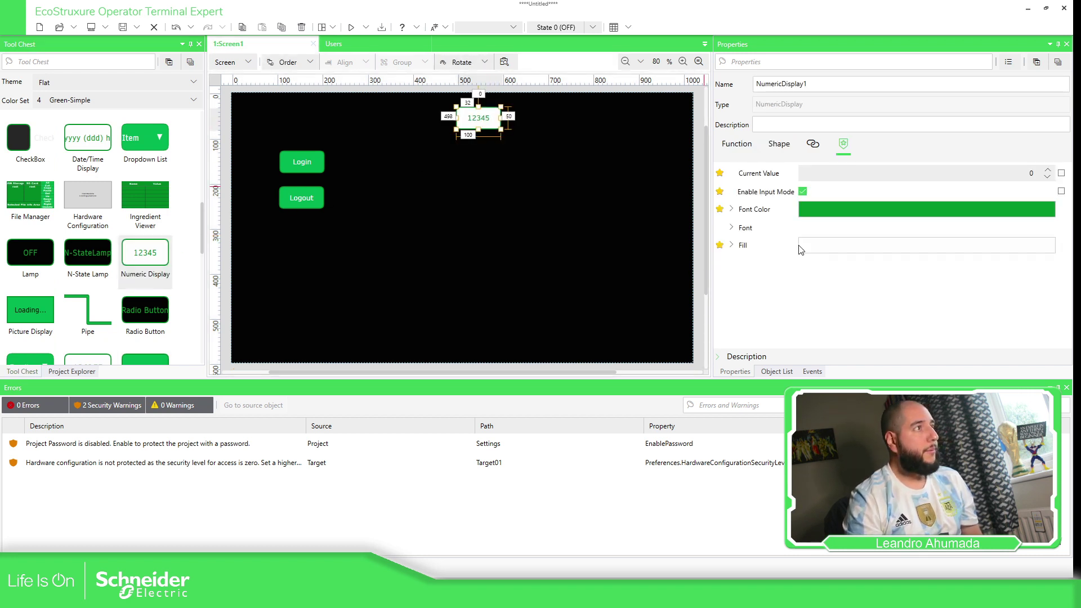
click(727, 147)
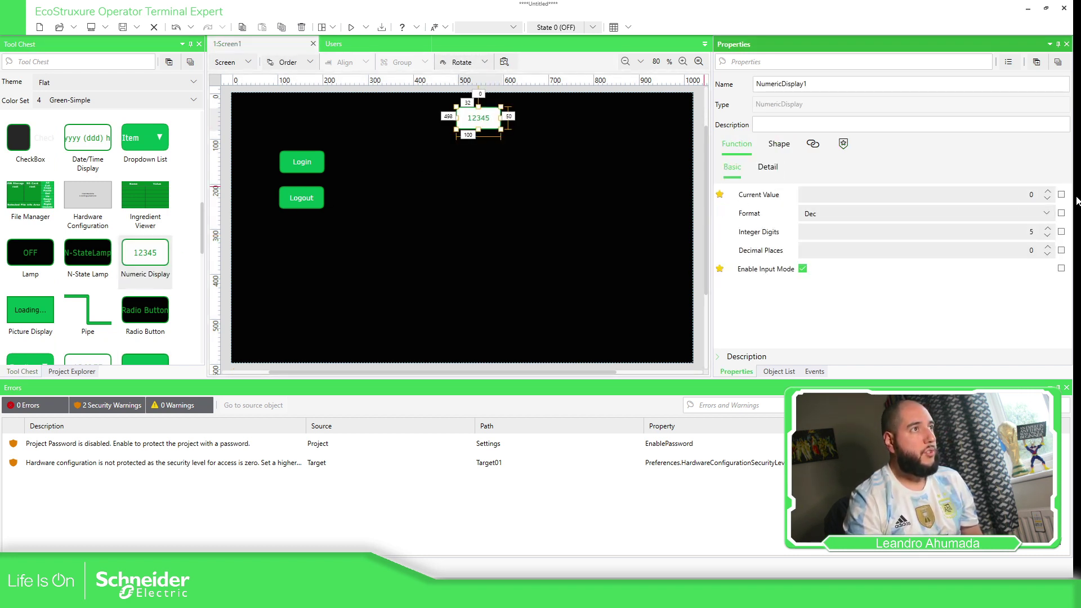
click(1062, 195)
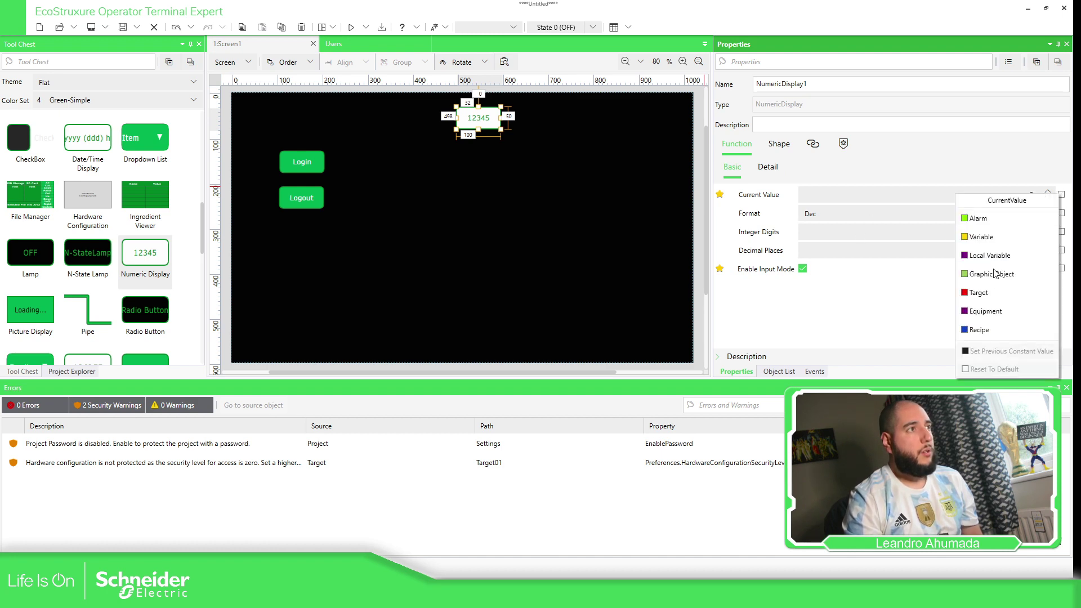
click(988, 296)
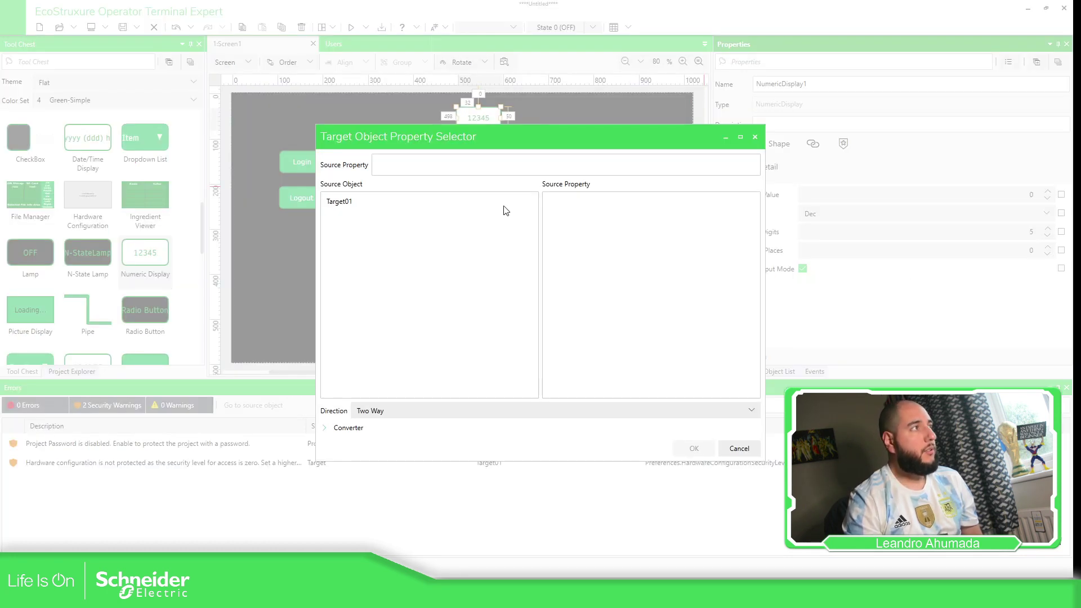
click(373, 202)
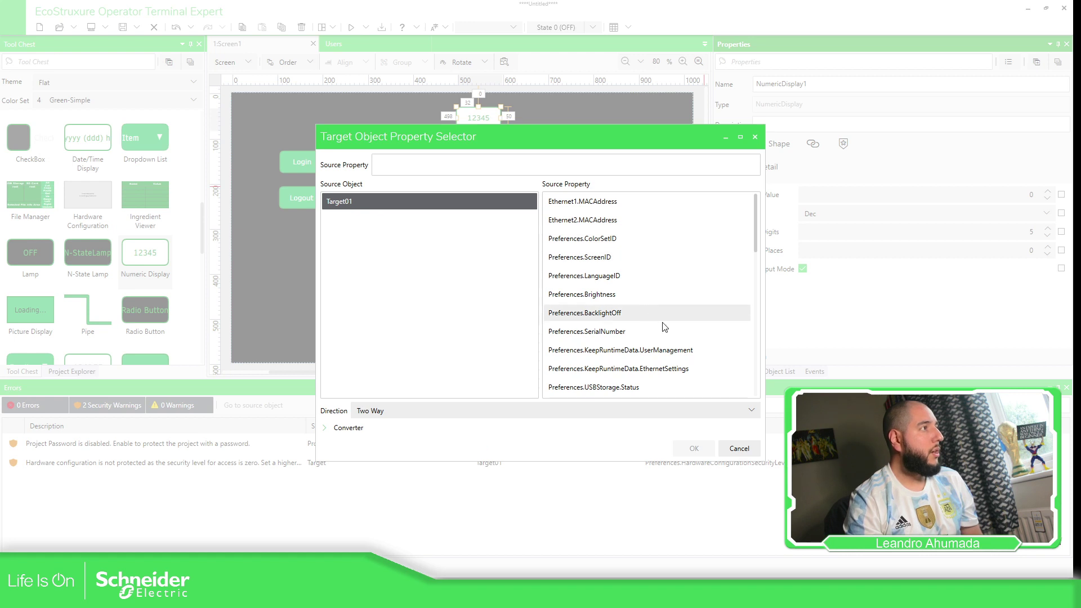
scroll(668, 332, down, 2)
scroll(664, 290, down, 2)
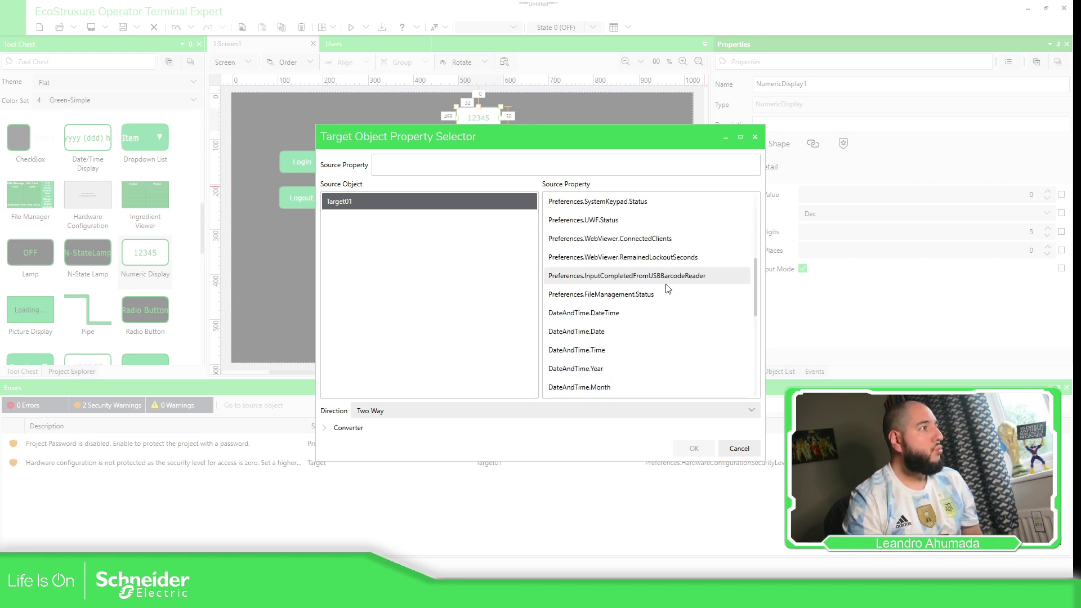
scroll(670, 293, down, 1)
scroll(677, 307, down, 2)
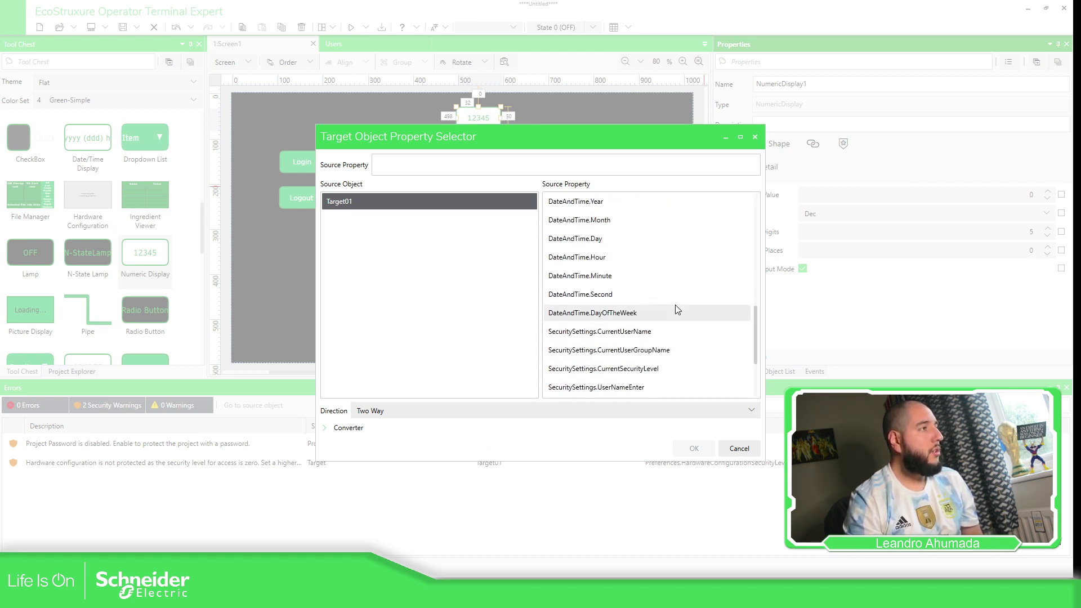
click(631, 369)
click(694, 448)
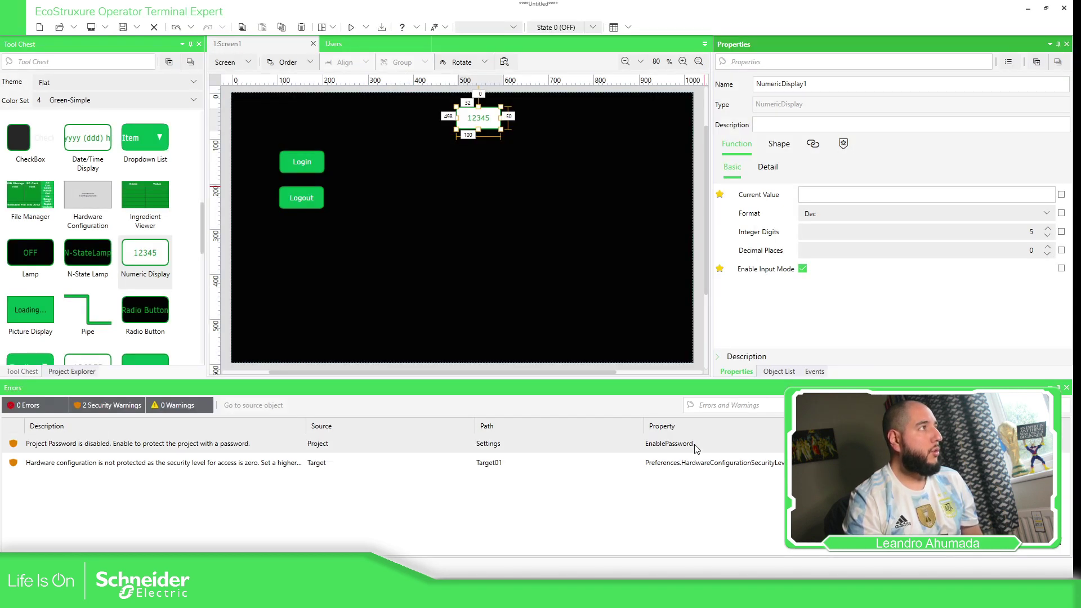
Turn off Enable Input Mode and make the security level binding One Way.
click(500, 121)
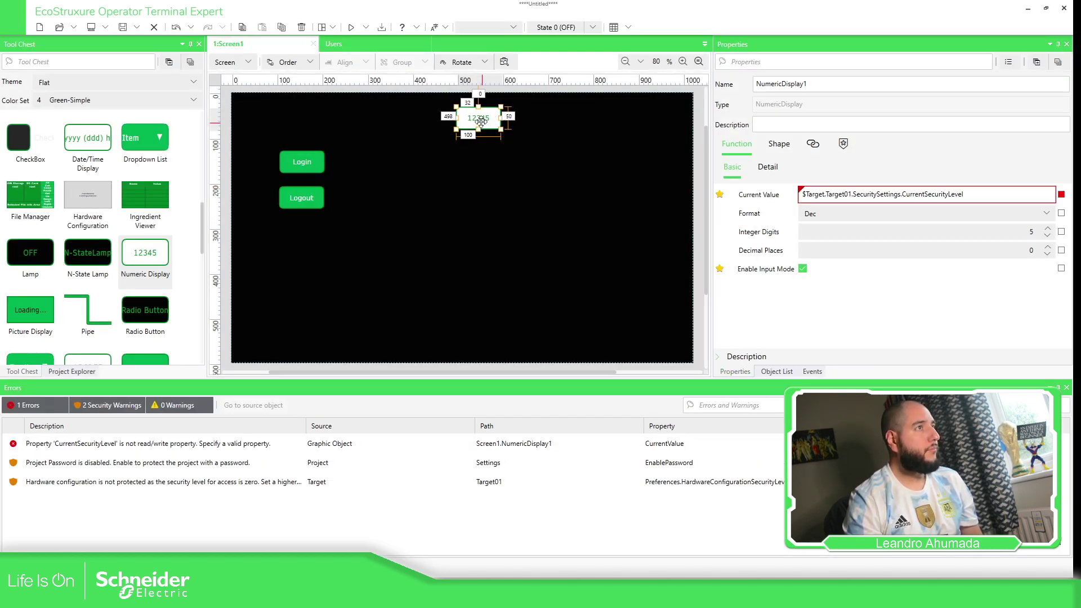
click(802, 269)
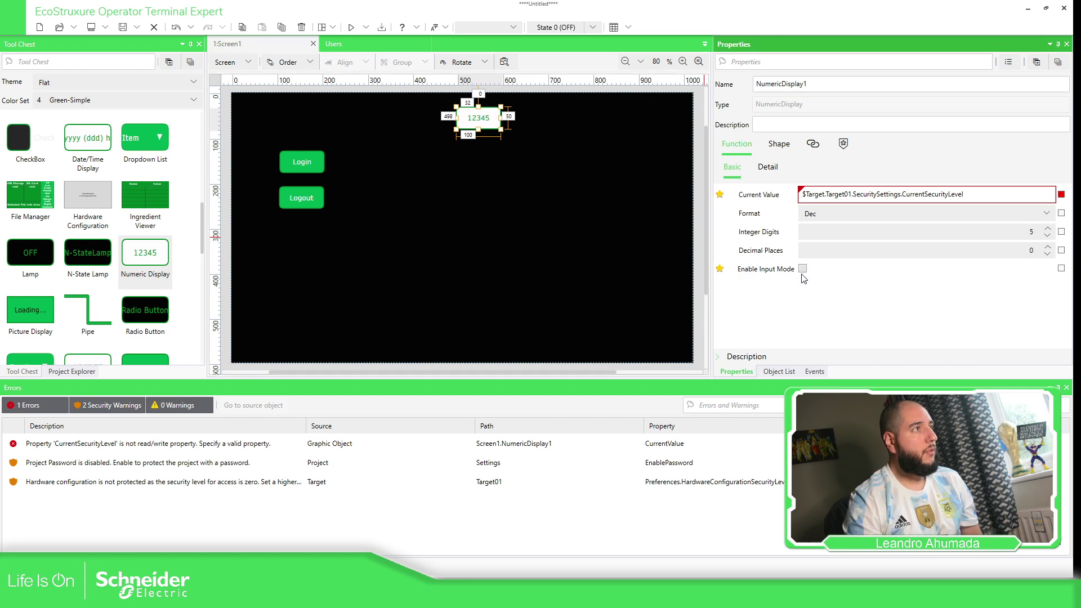
click(1060, 194)
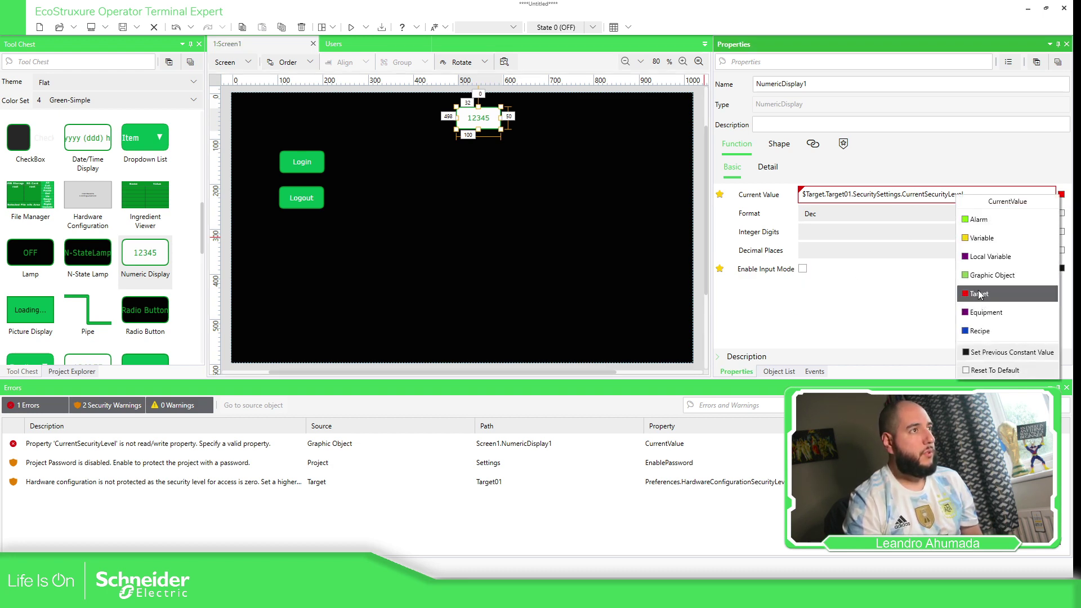
click(979, 294)
click(368, 410)
click(371, 427)
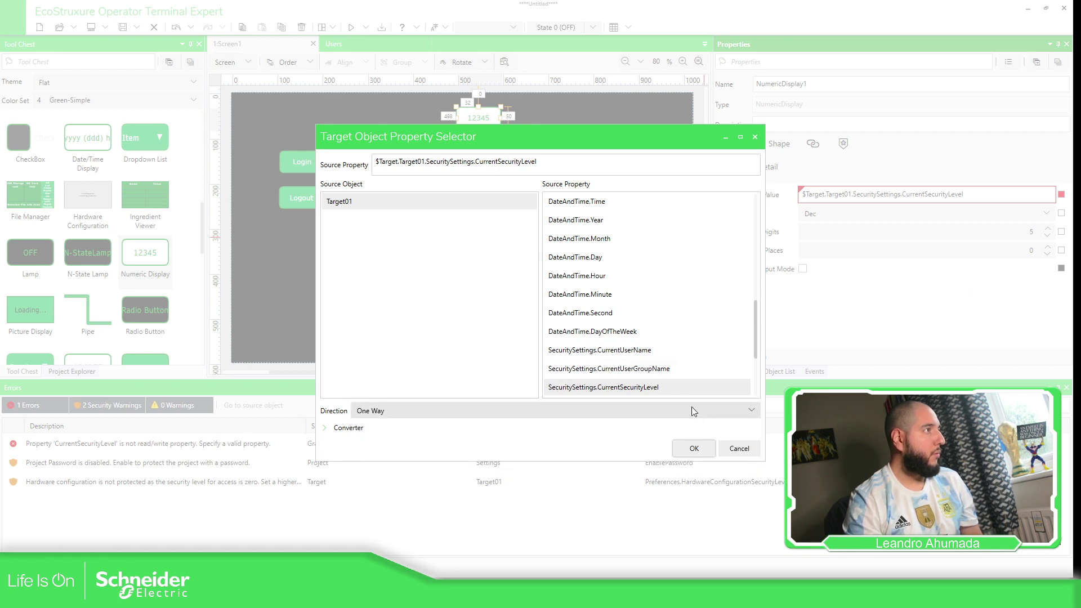
click(688, 448)
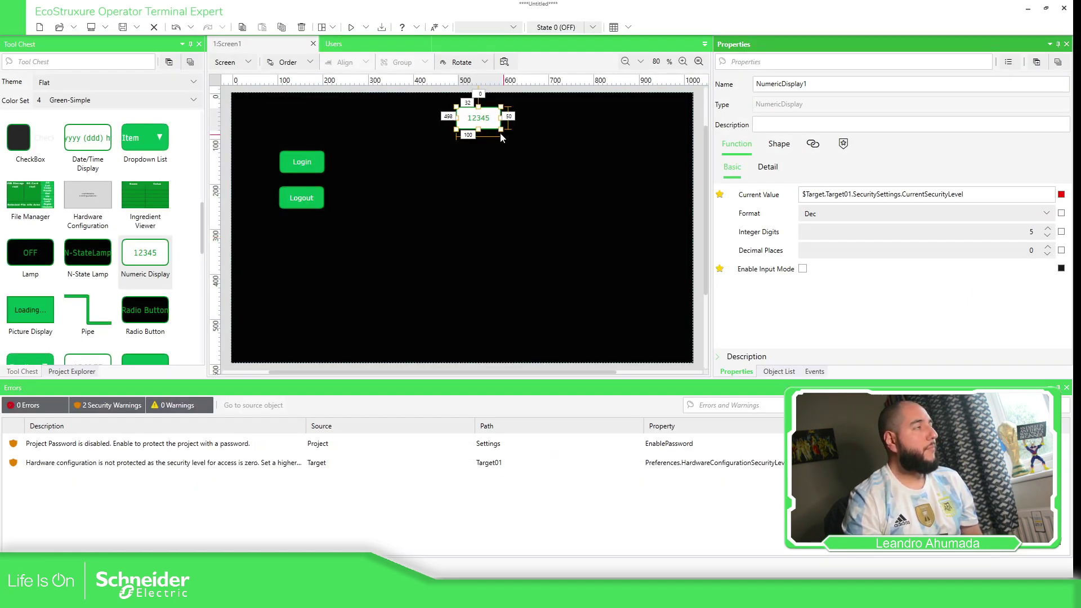
Nudge the display right and set its Detail prefix to 'Level:'.
drag(487, 117, 506, 116)
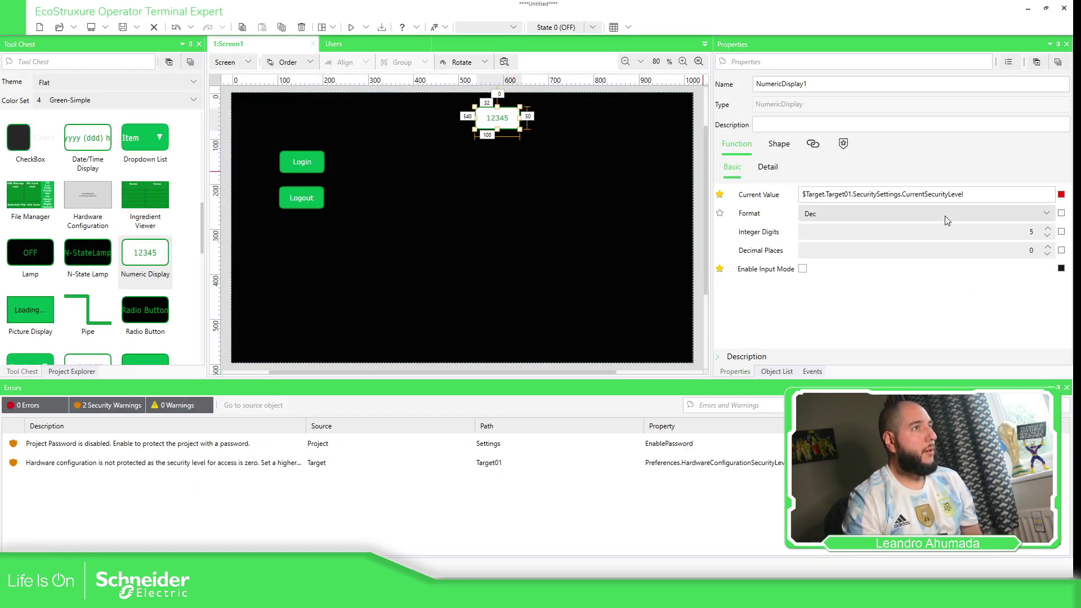
click(769, 169)
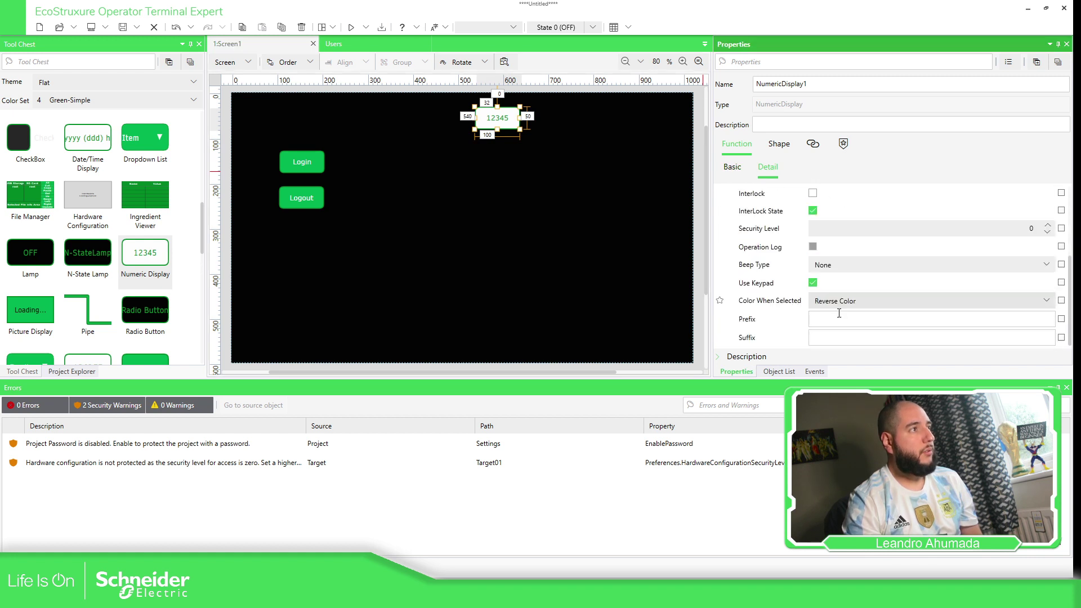
click(837, 318)
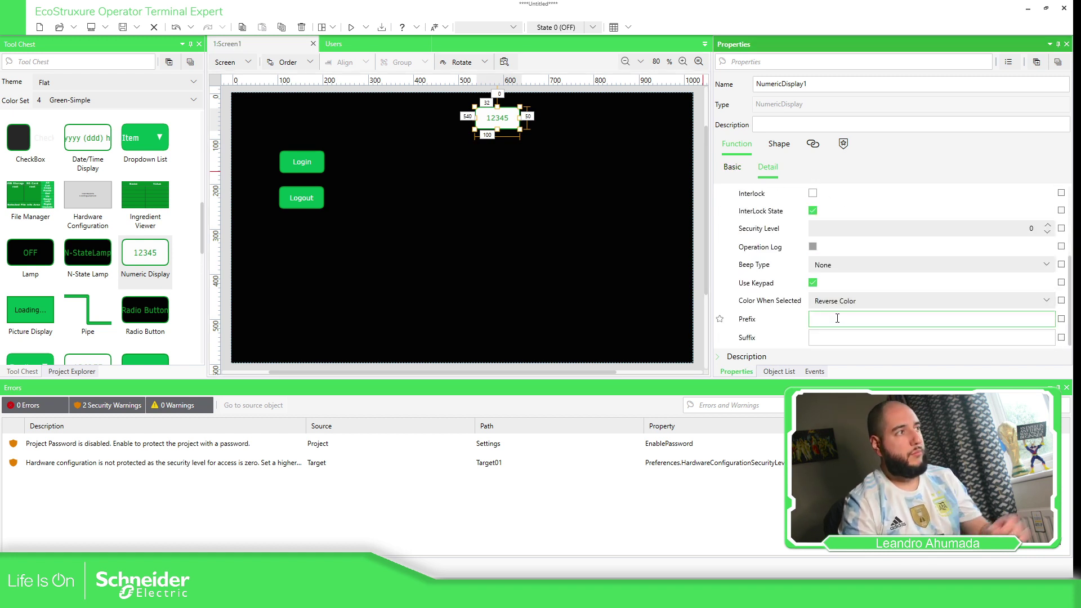
text(Level)
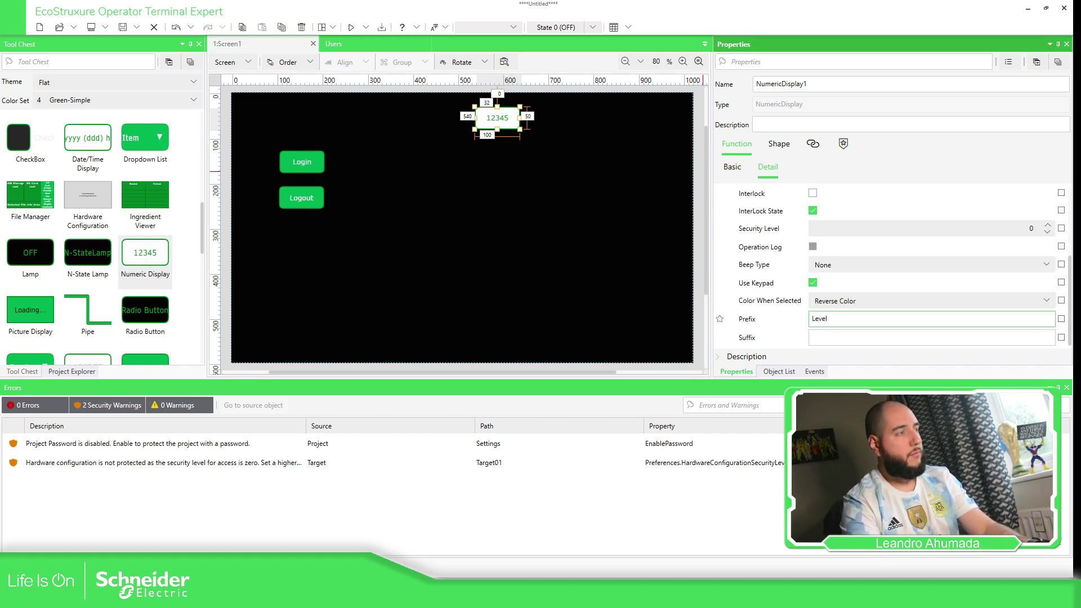
text(:)
key(Tab)
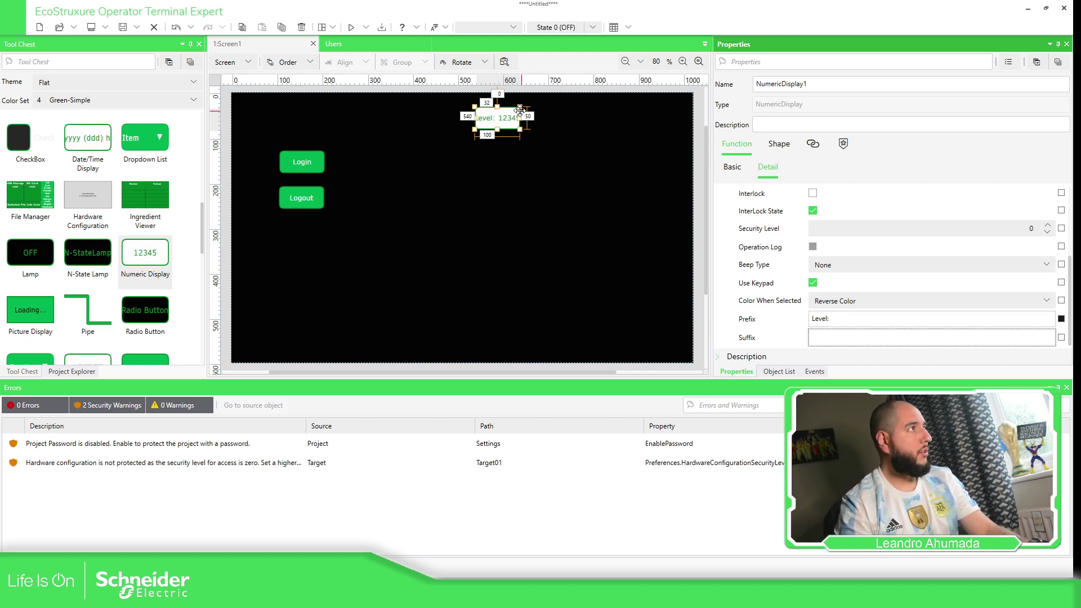
Widen the level display to 170 and move it above the Login button.
mouse_move(519, 109)
mouse_down()
mouse_move(581, 112)
mouse_move(514, 122)
mouse_up()
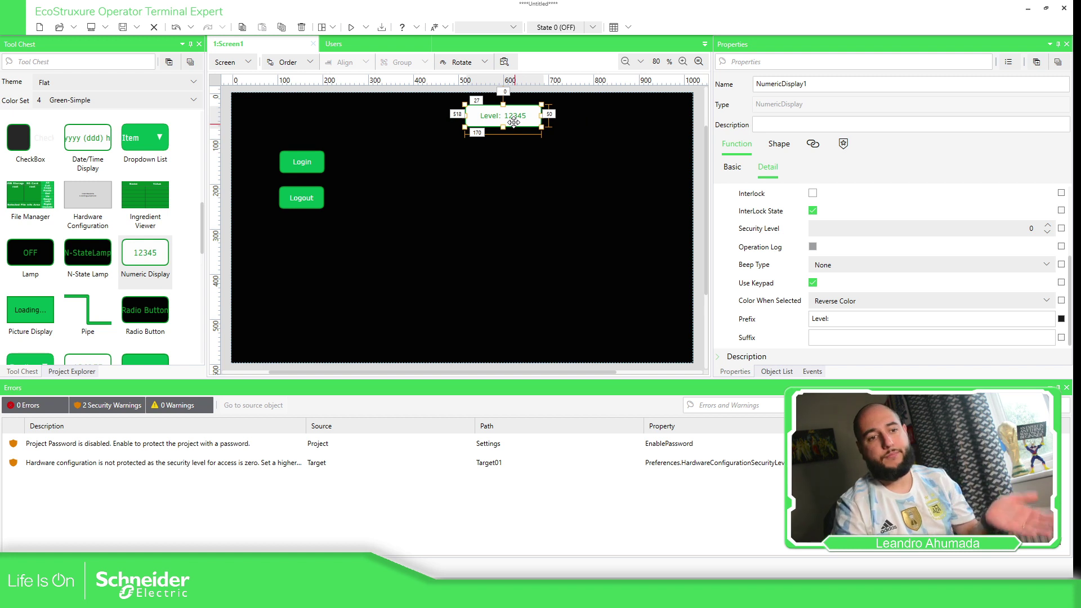
drag(500, 112, 365, 108)
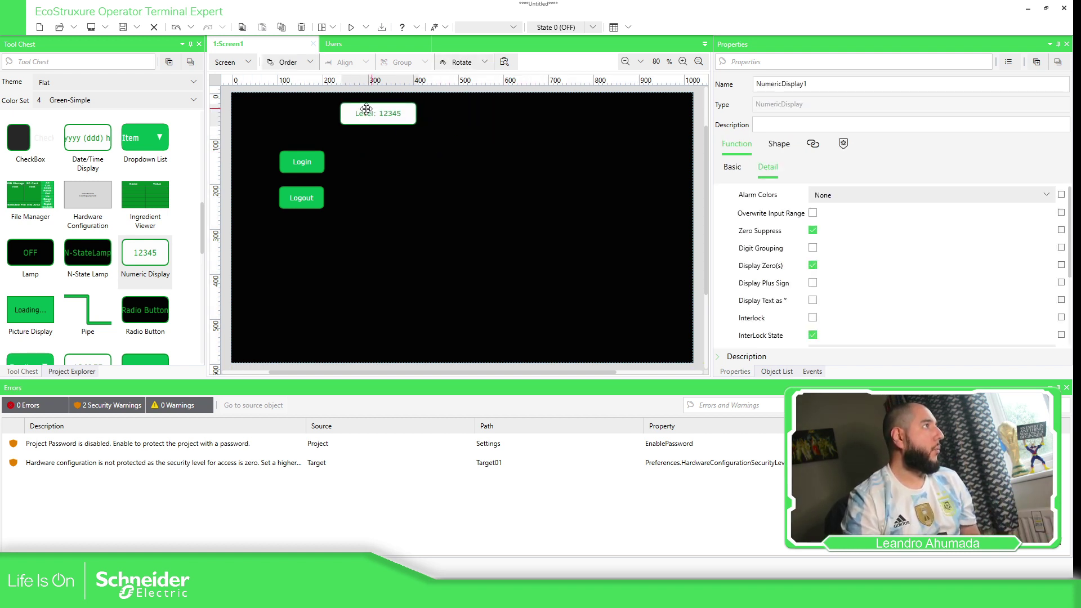
click(373, 28)
click(380, 43)
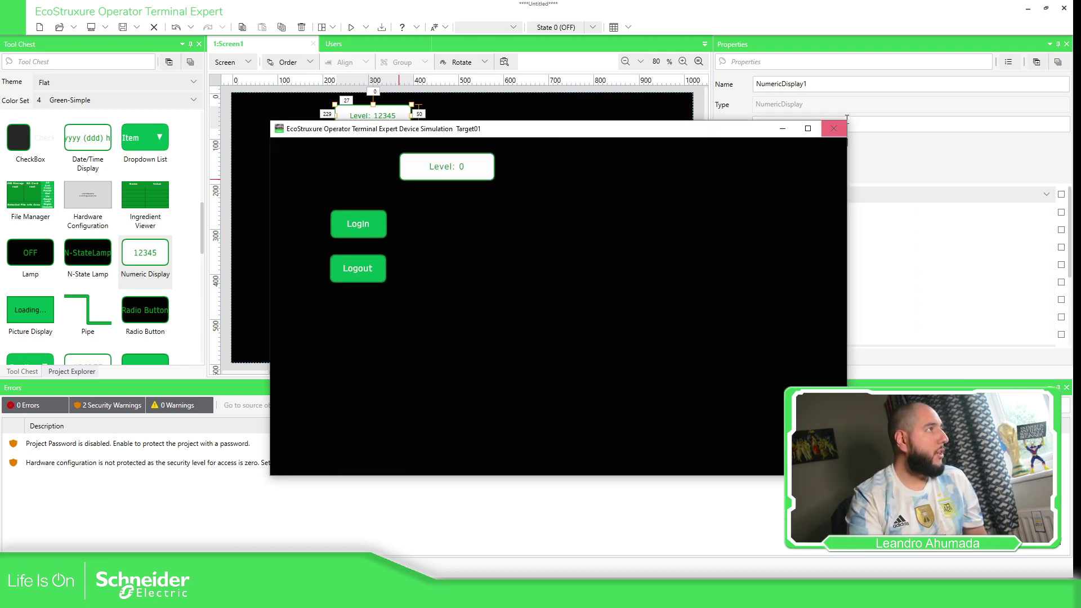
click(833, 129)
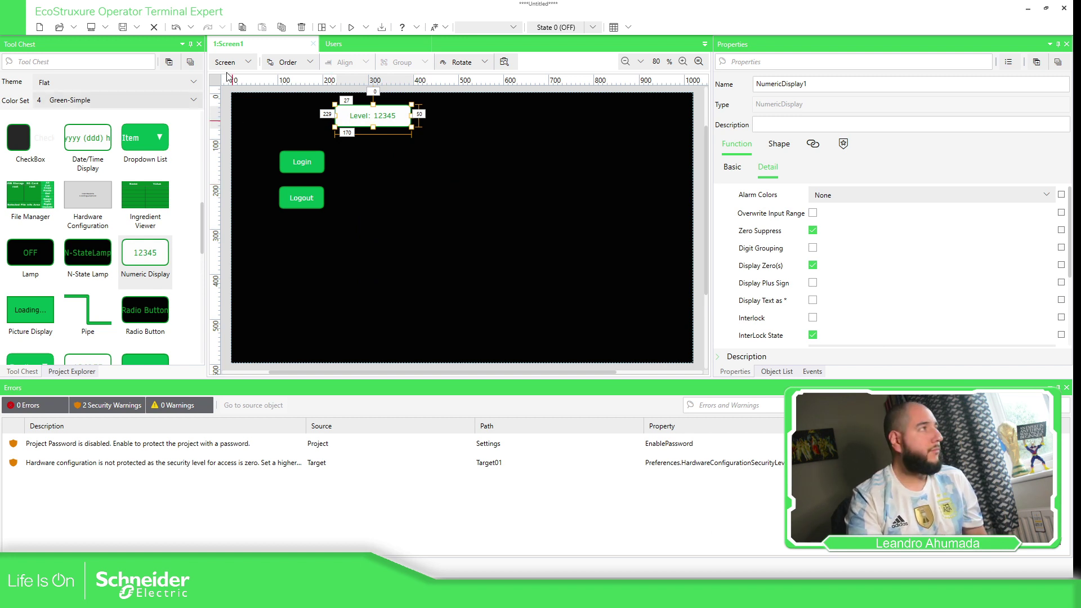
In the Script view, change script [0000]'s Security action from Login to PopupSystemLoginDialog.
click(251, 60)
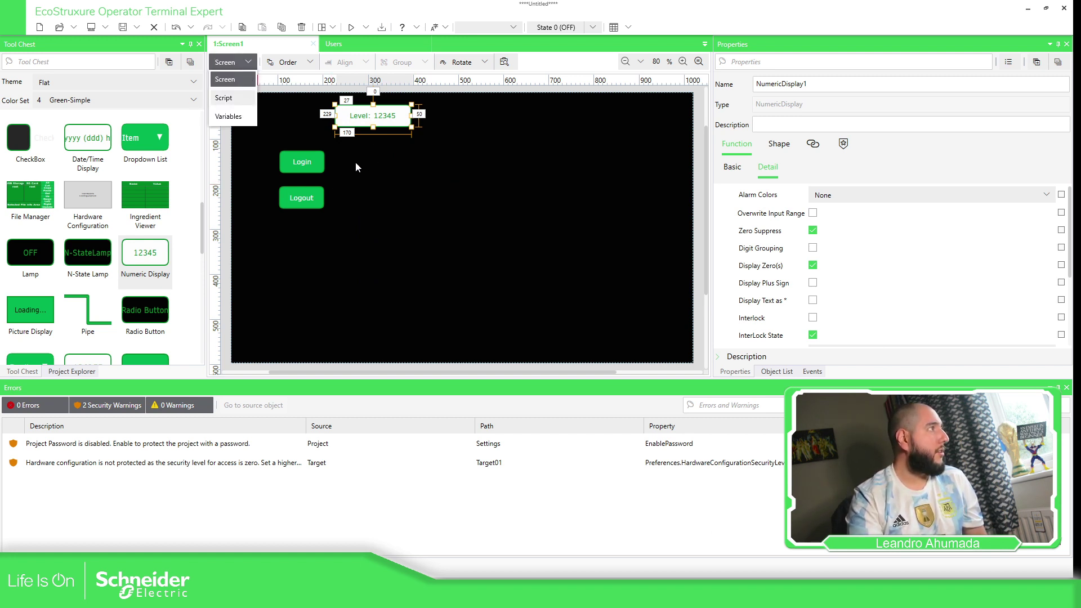
click(273, 125)
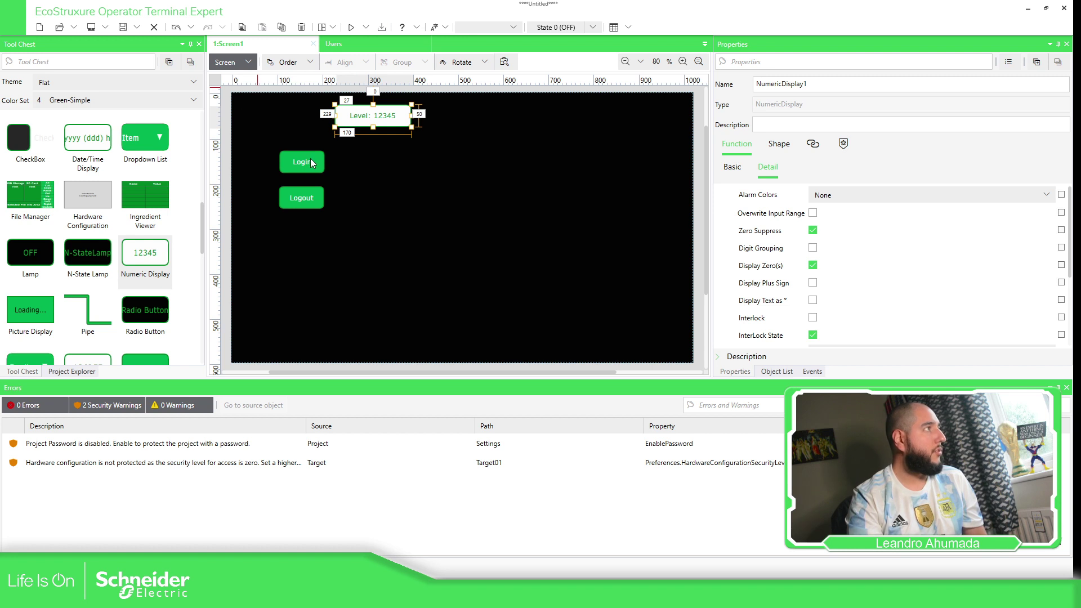
click(235, 63)
click(247, 62)
click(329, 130)
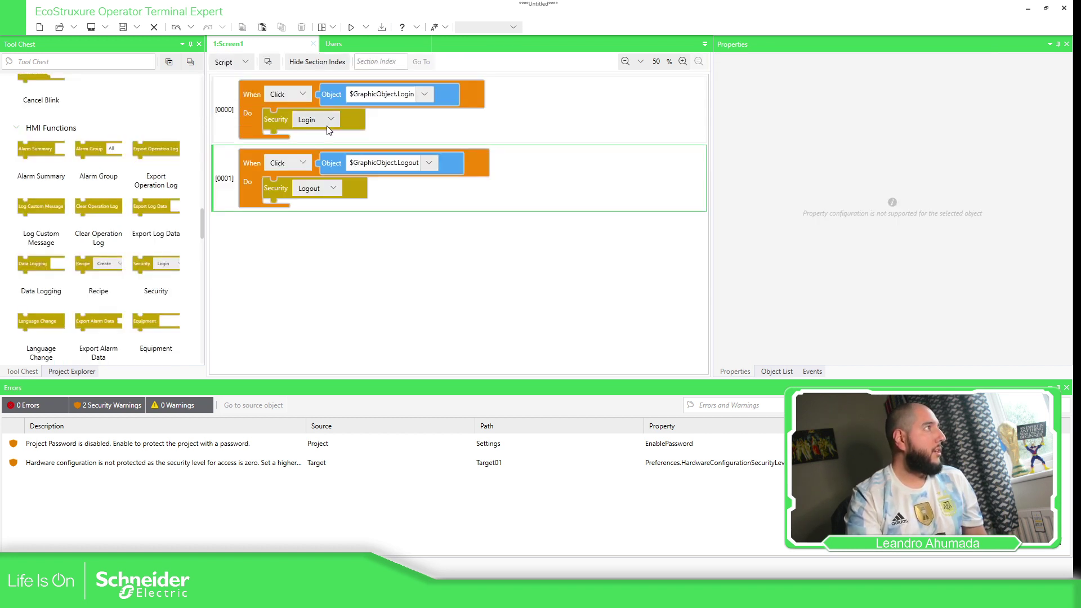
click(331, 119)
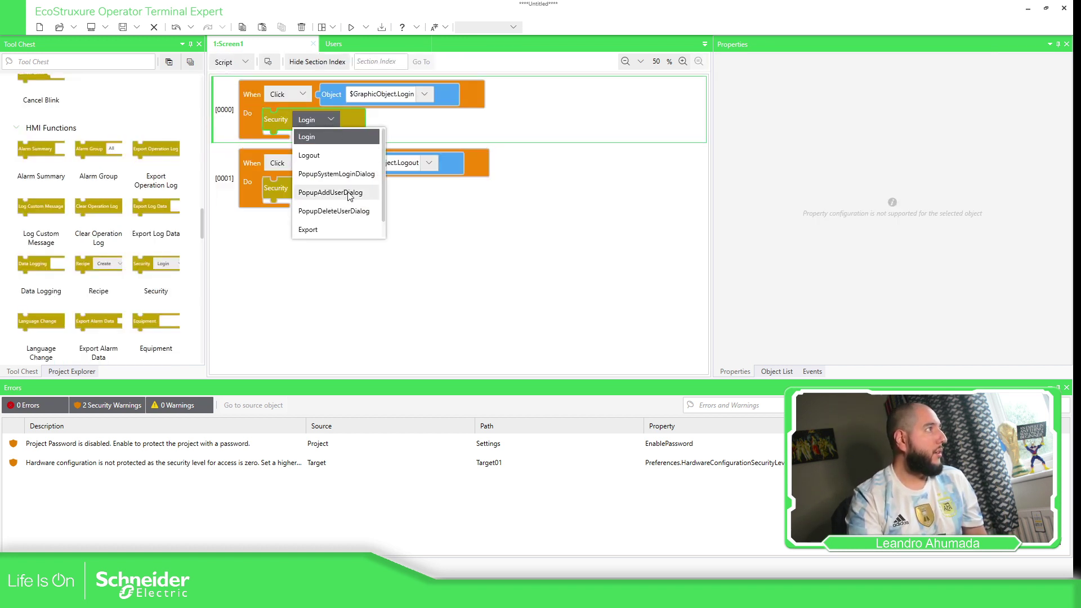
click(352, 175)
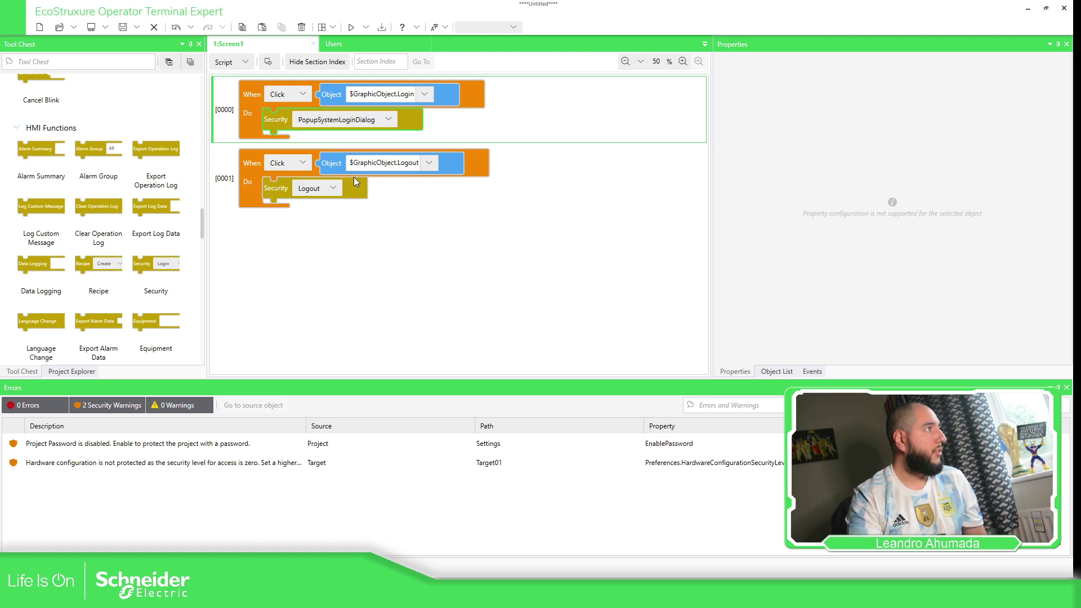
click(238, 63)
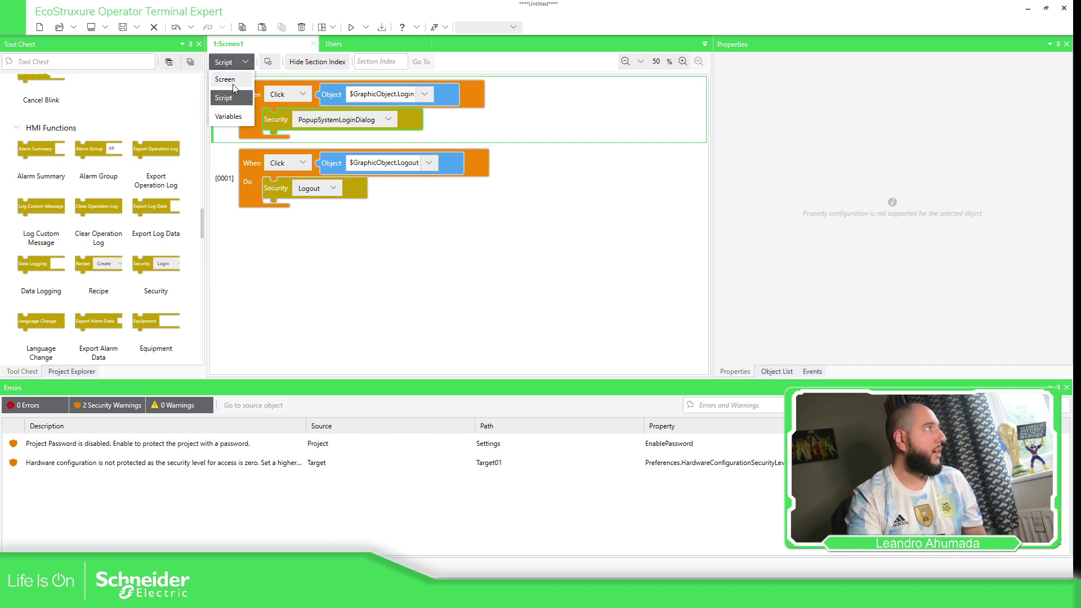
click(225, 95)
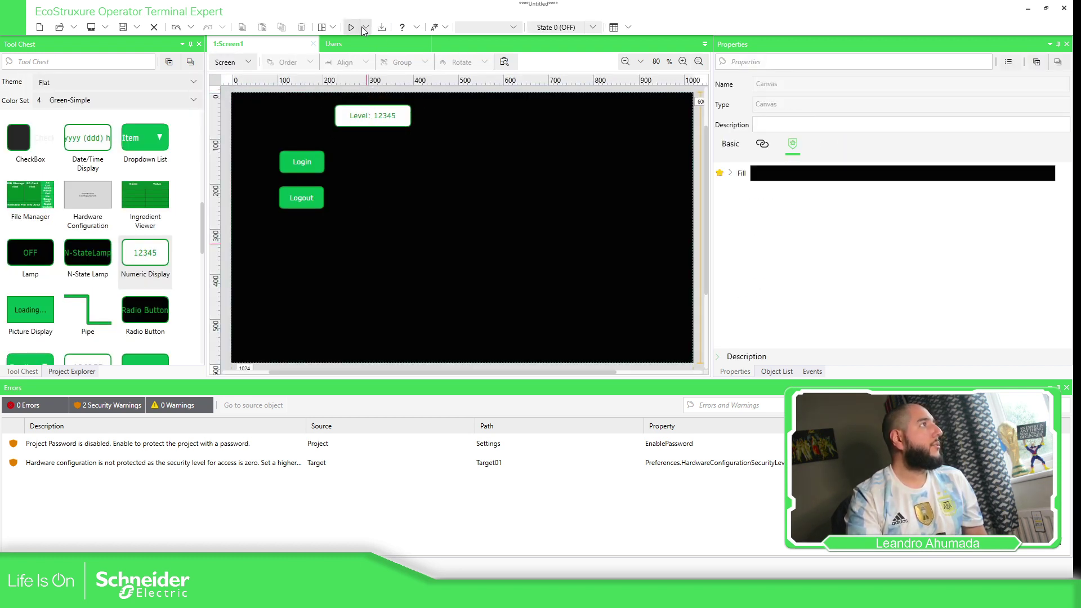
Start the device simulation and log in as the first user, reaching Level: 10.
click(366, 27)
click(367, 49)
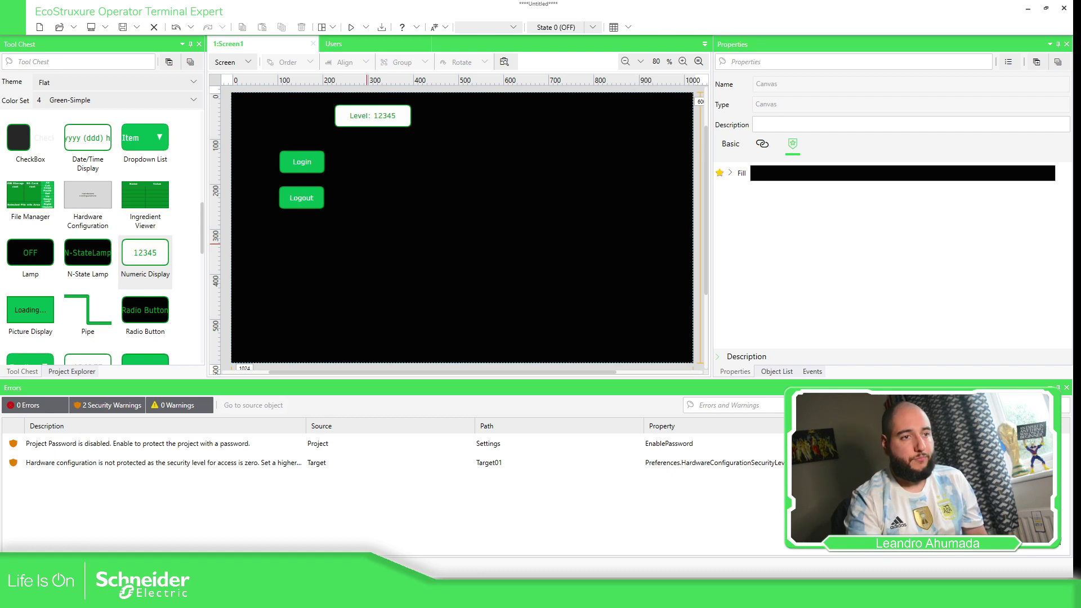
click(313, 228)
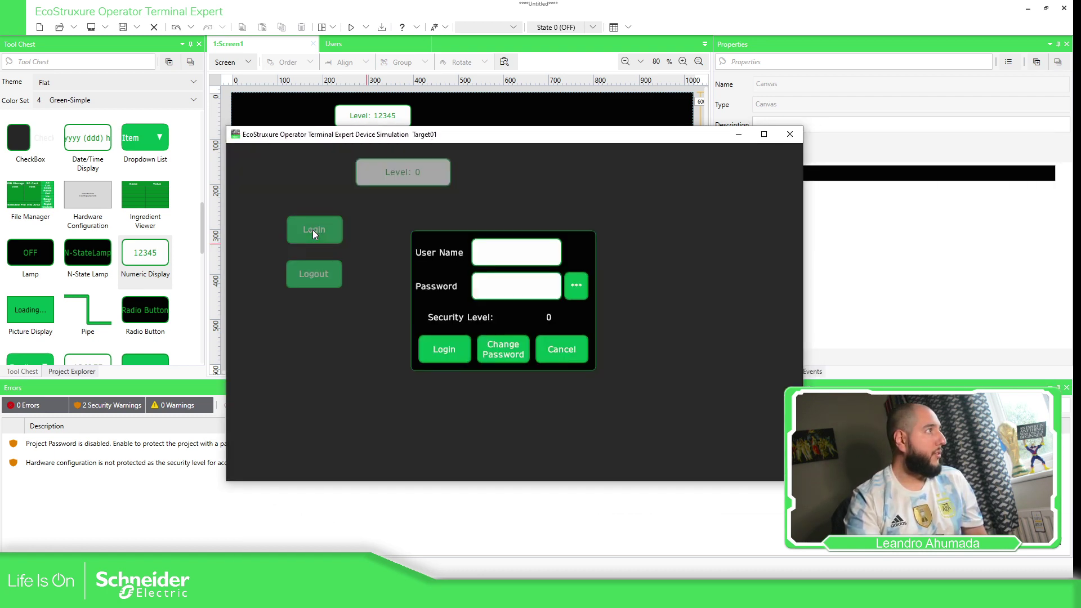
click(516, 259)
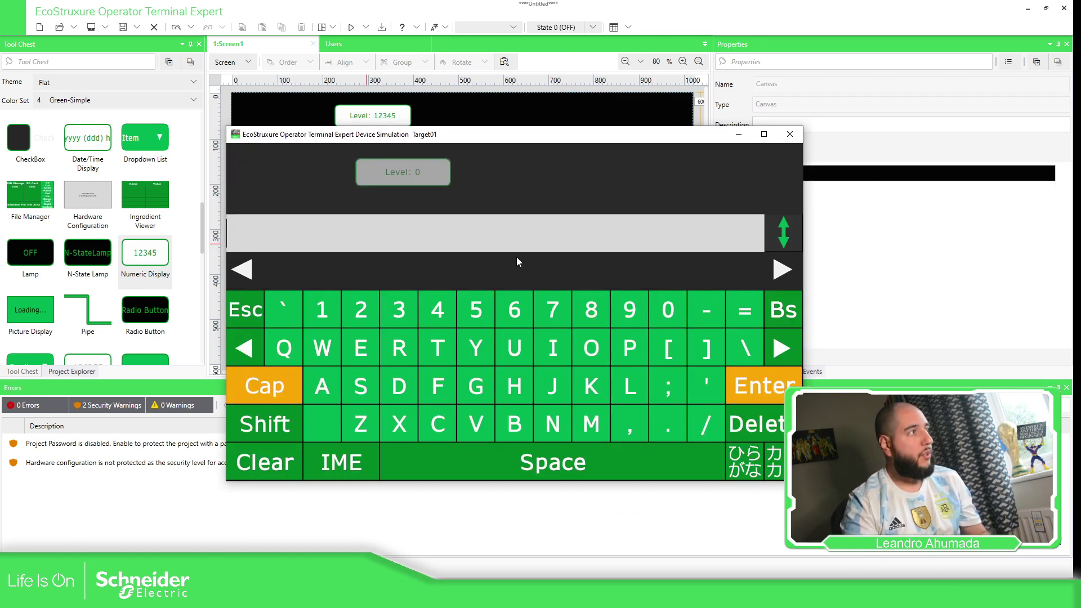
text(LTA)
key(Return)
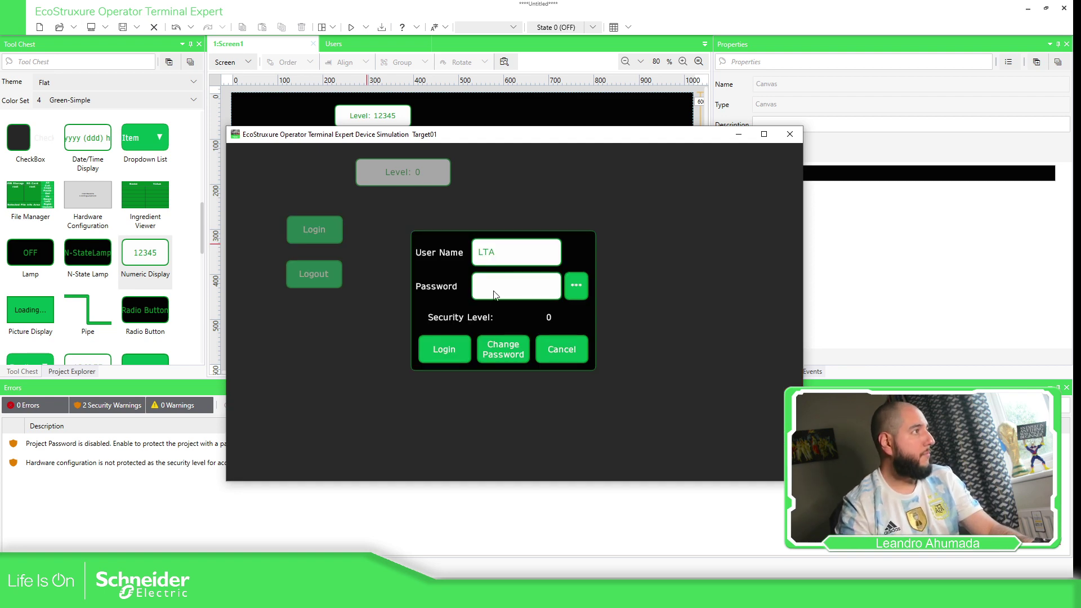
click(493, 290)
text(***)
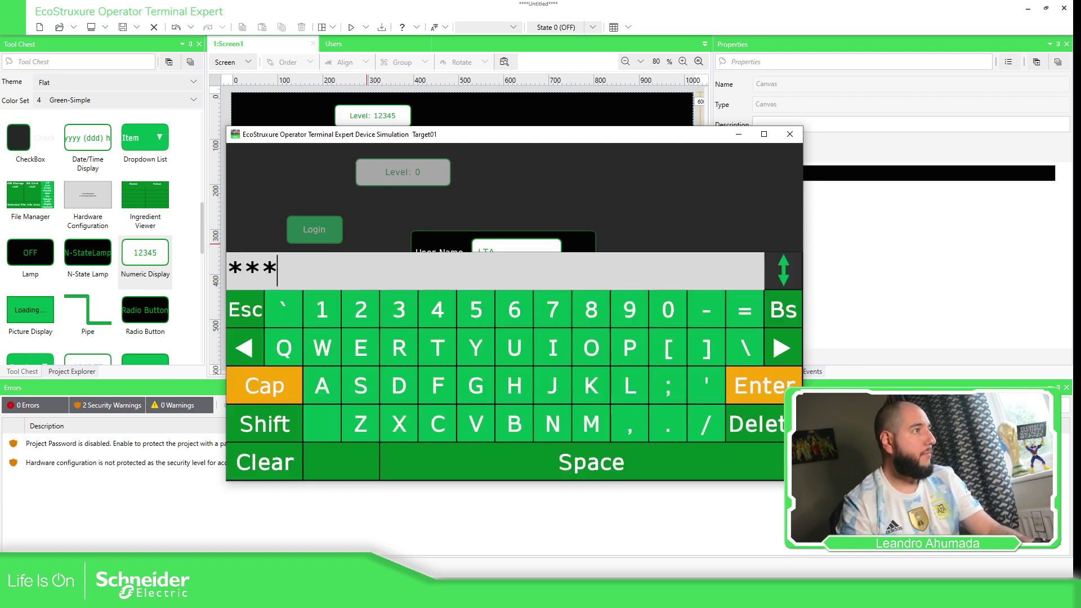
key(Return)
click(453, 349)
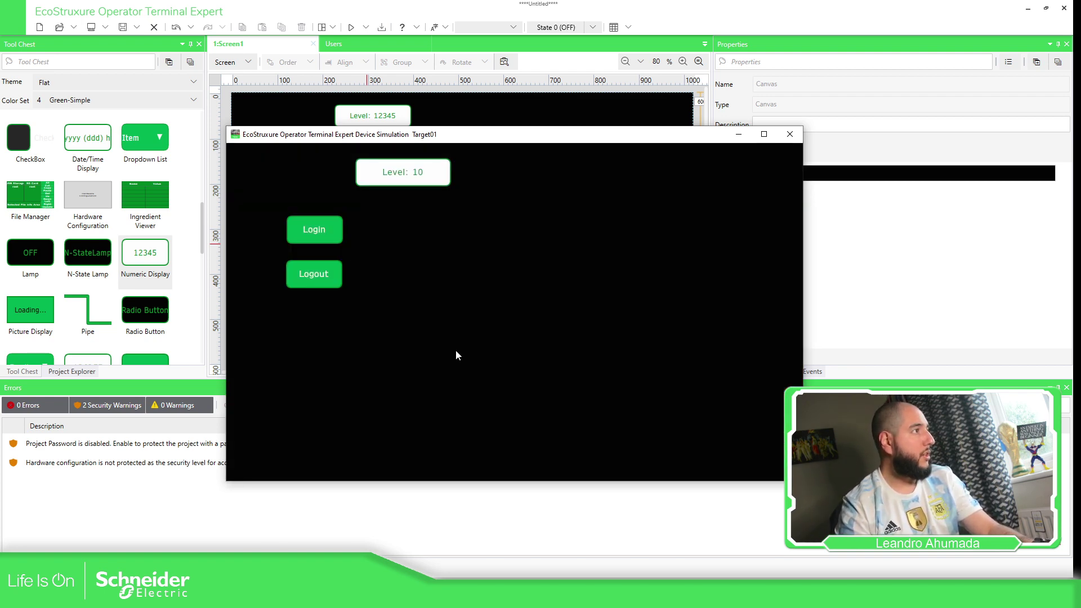
Log out, log in as a second user reaching Level: 5, and close the simulation.
click(316, 276)
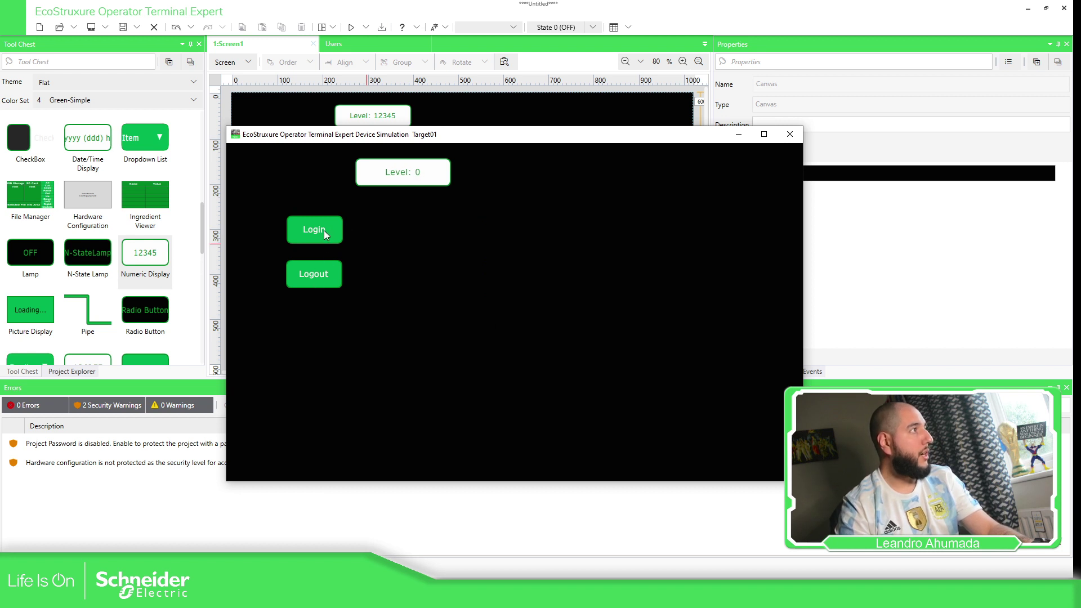
click(318, 230)
click(506, 258)
text(pepito)
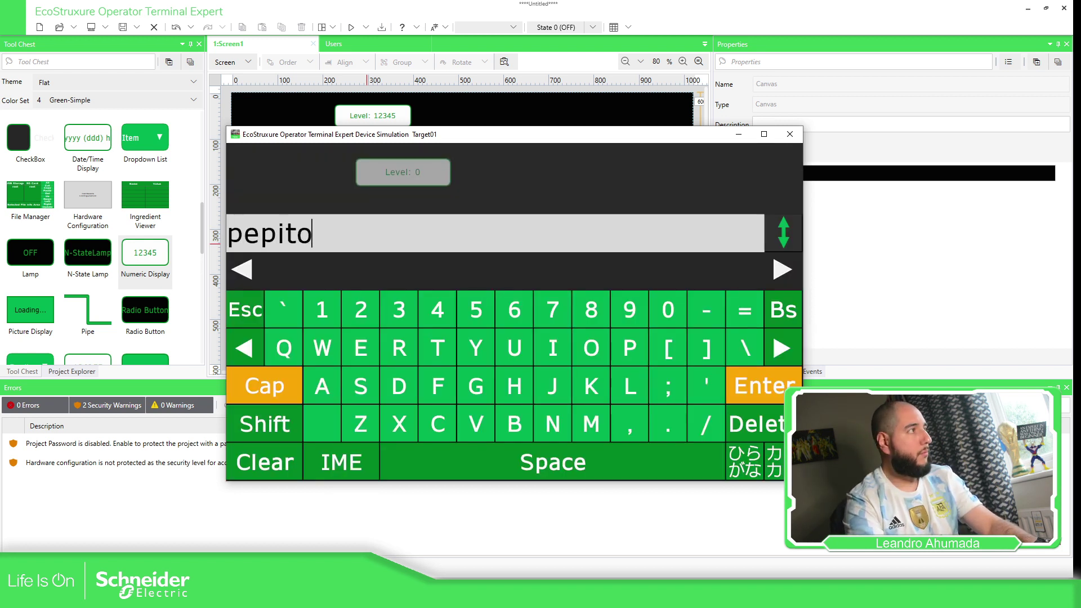
key(Return)
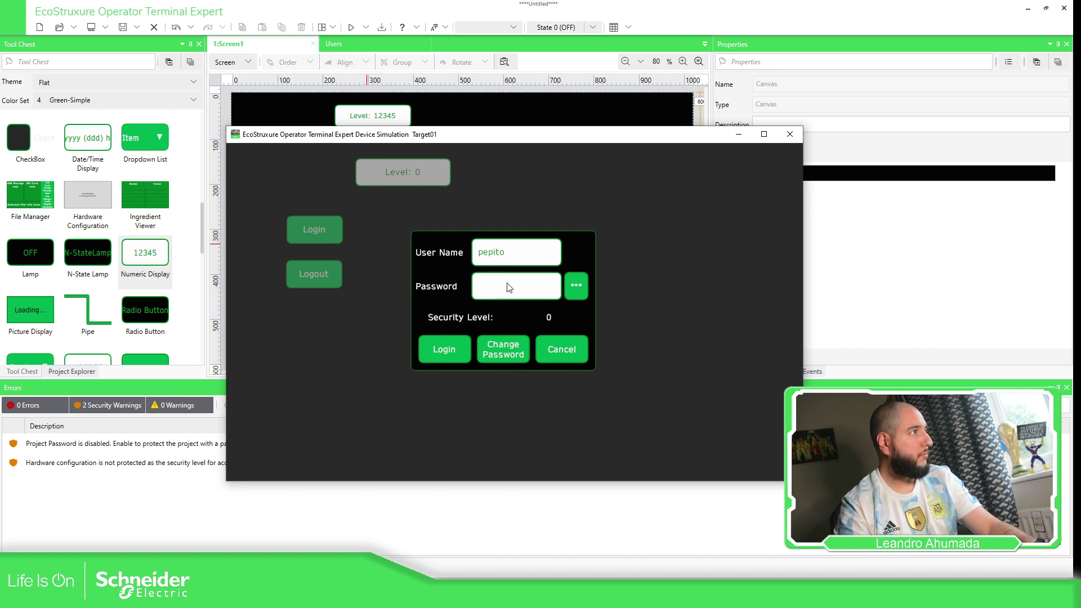
click(506, 282)
text(123456)
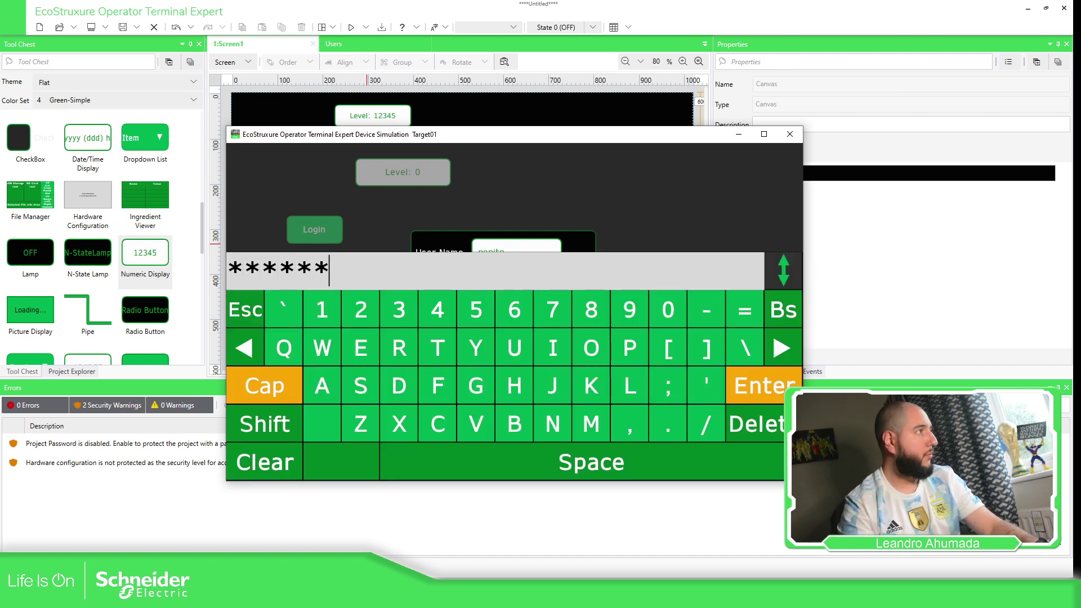
key(Return)
click(444, 350)
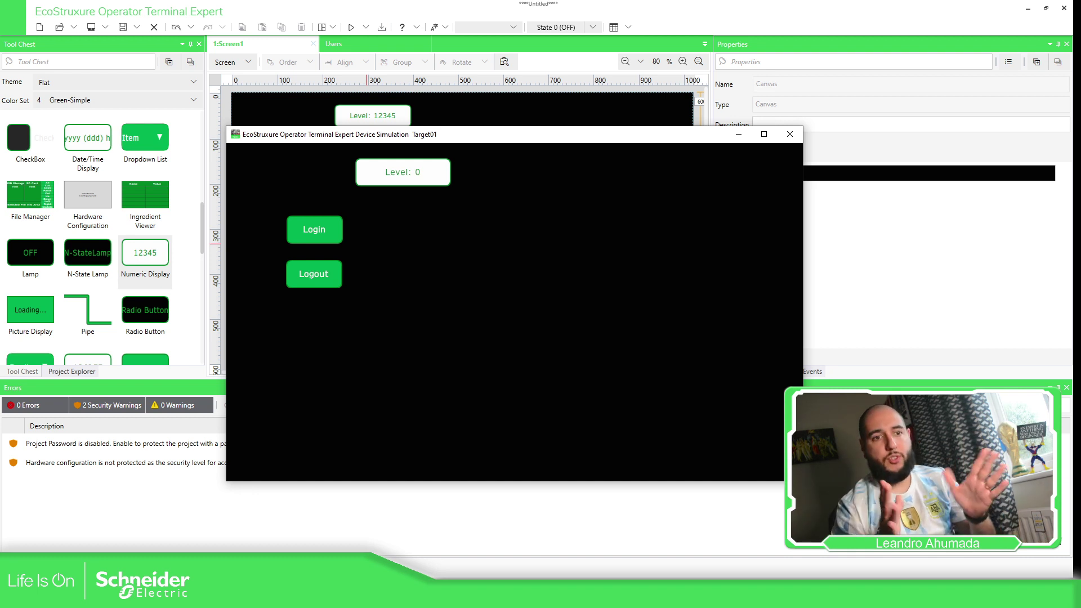
click(790, 135)
Rename the top switch to Switch_UserMgmt.
drag(302, 164, 454, 115)
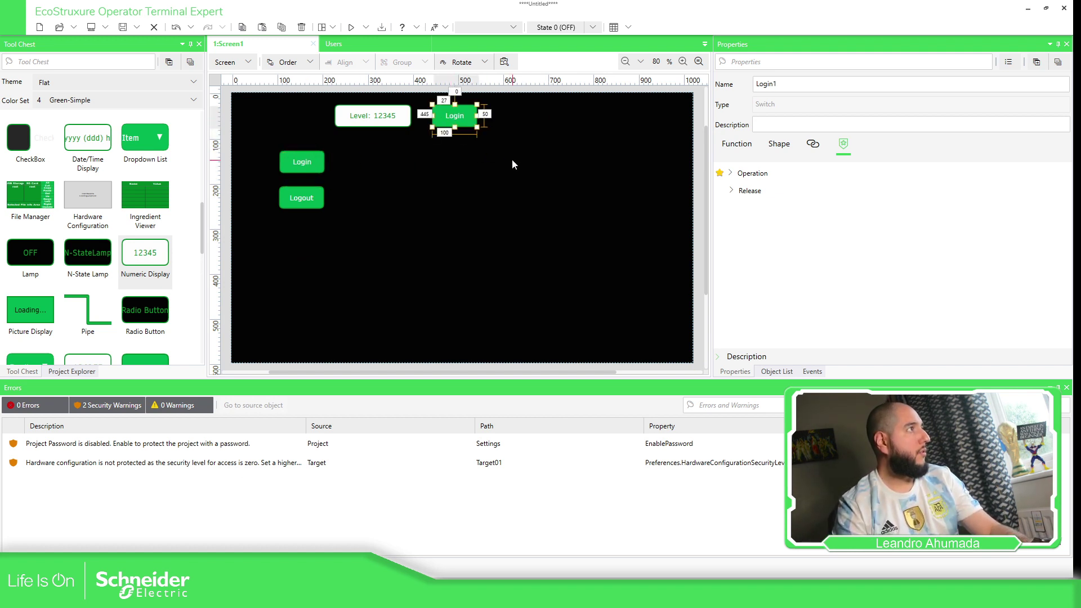
click(787, 89)
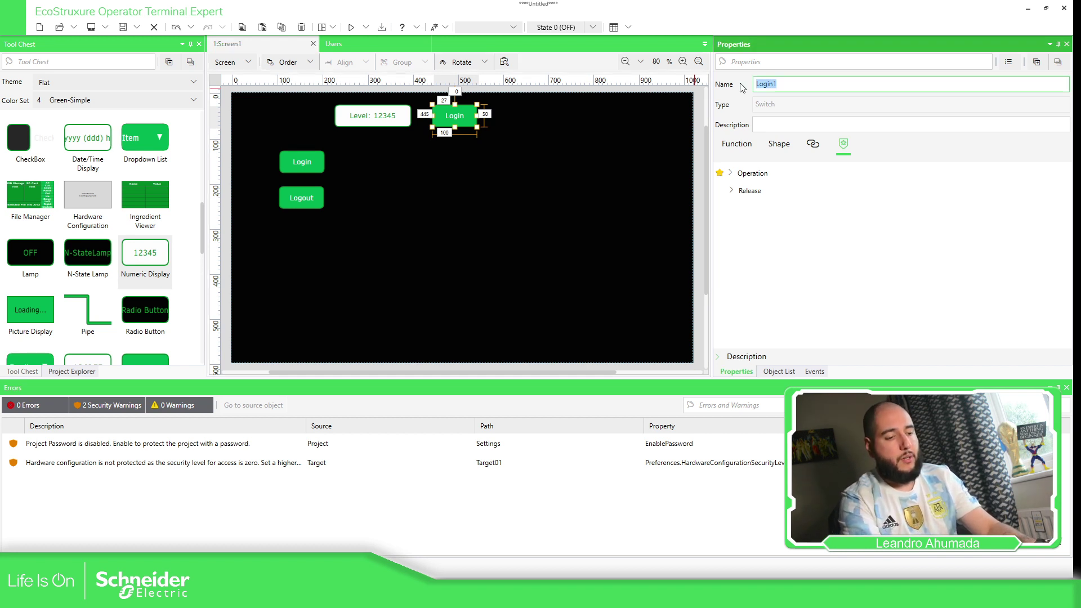
text(UserMgmt)
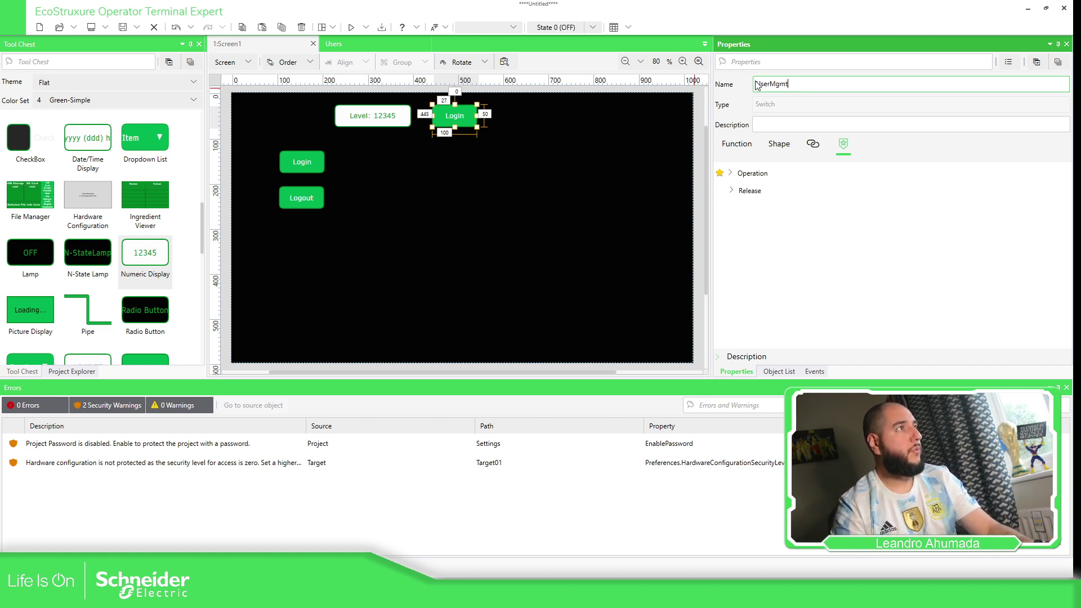
click(757, 84)
text(Switch_)
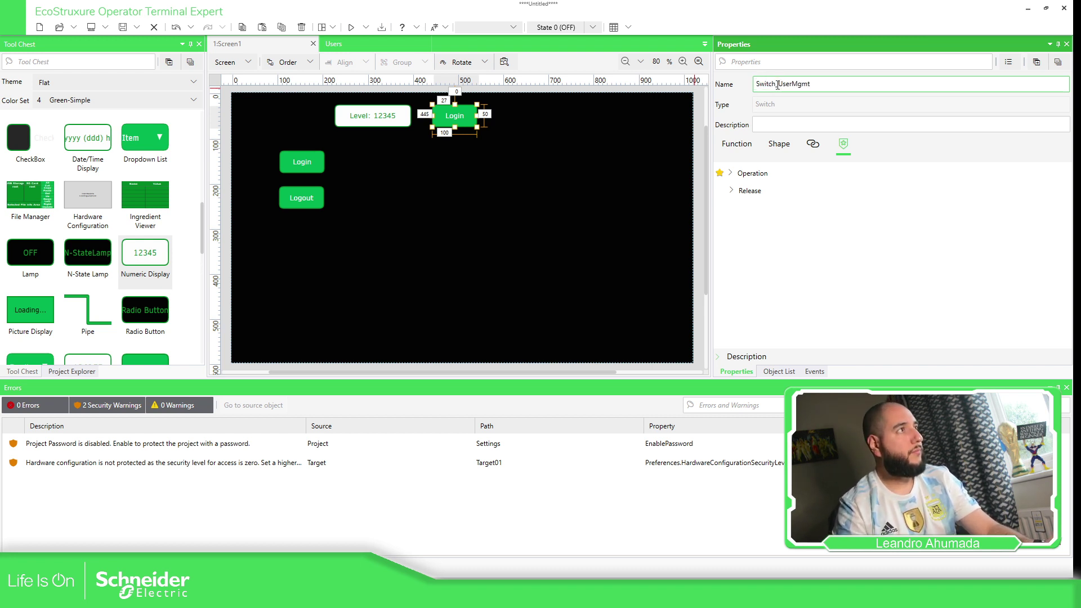
drag(778, 85, 718, 83)
Prefix the other two switches' names with Switch_, giving Switch_Login and Switch_Logout.
click(400, 141)
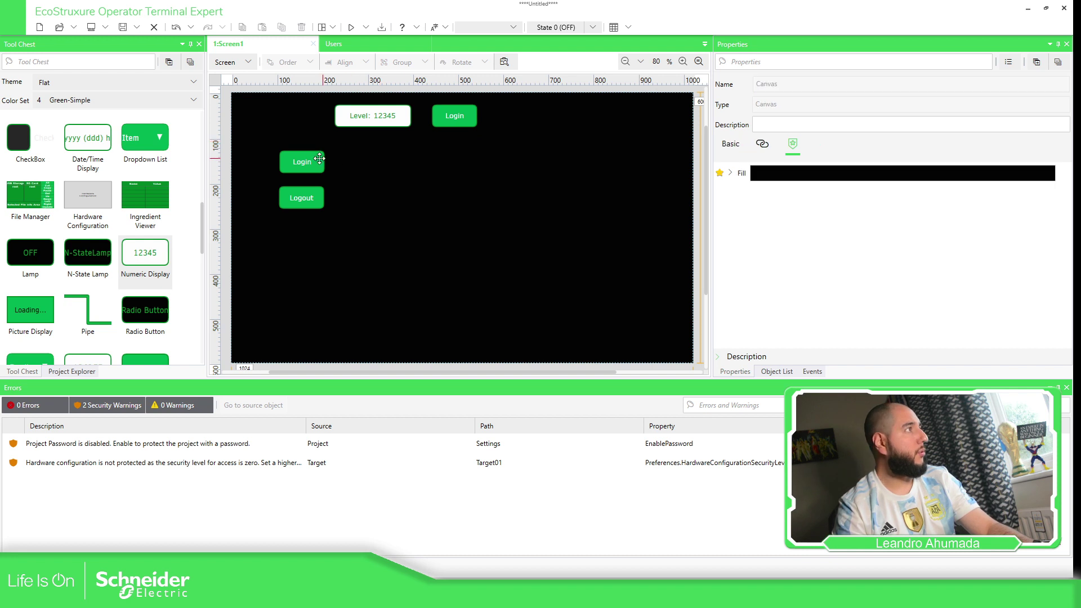
click(302, 162)
click(759, 83)
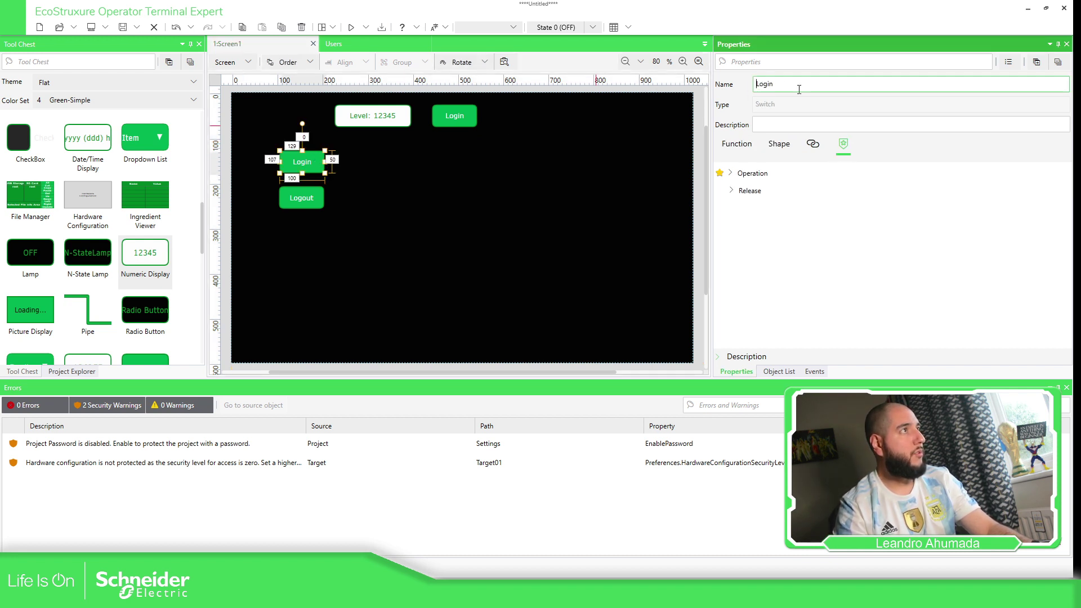
text(Switch_)
click(310, 197)
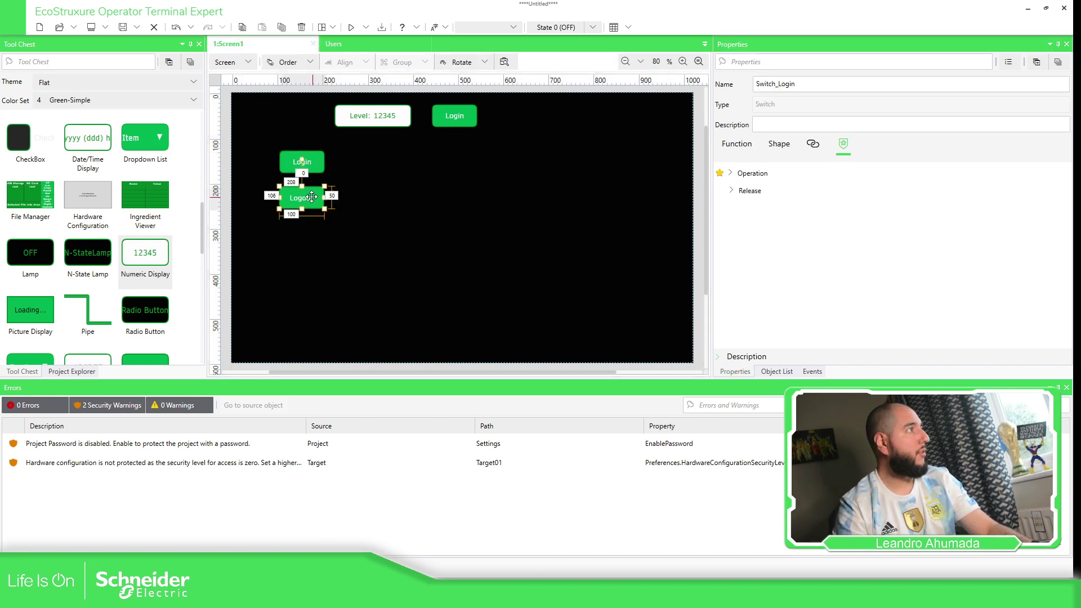
click(758, 84)
text(Switch_)
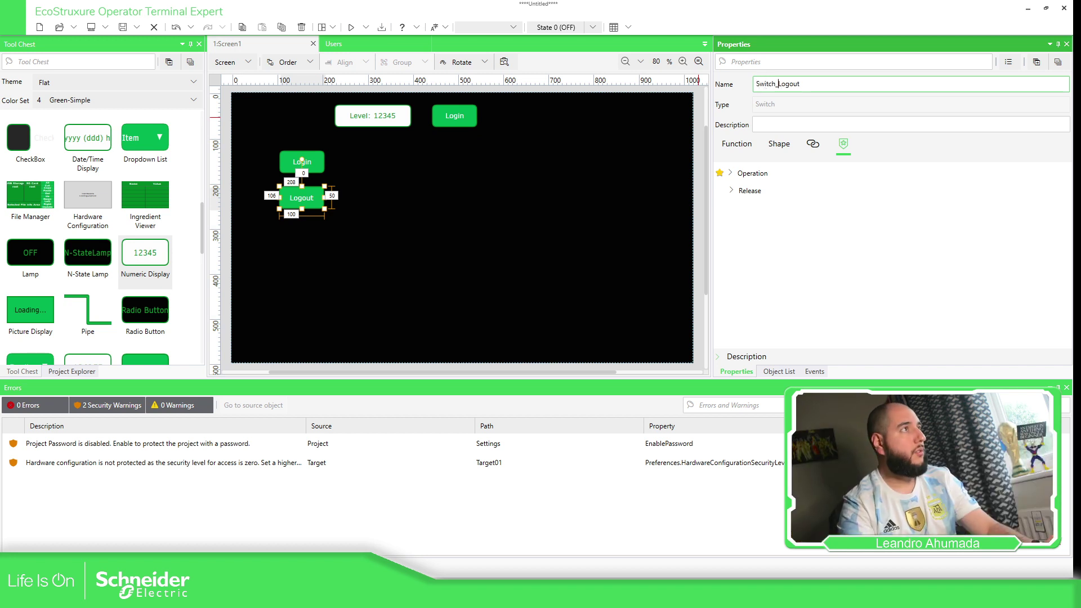
click(467, 113)
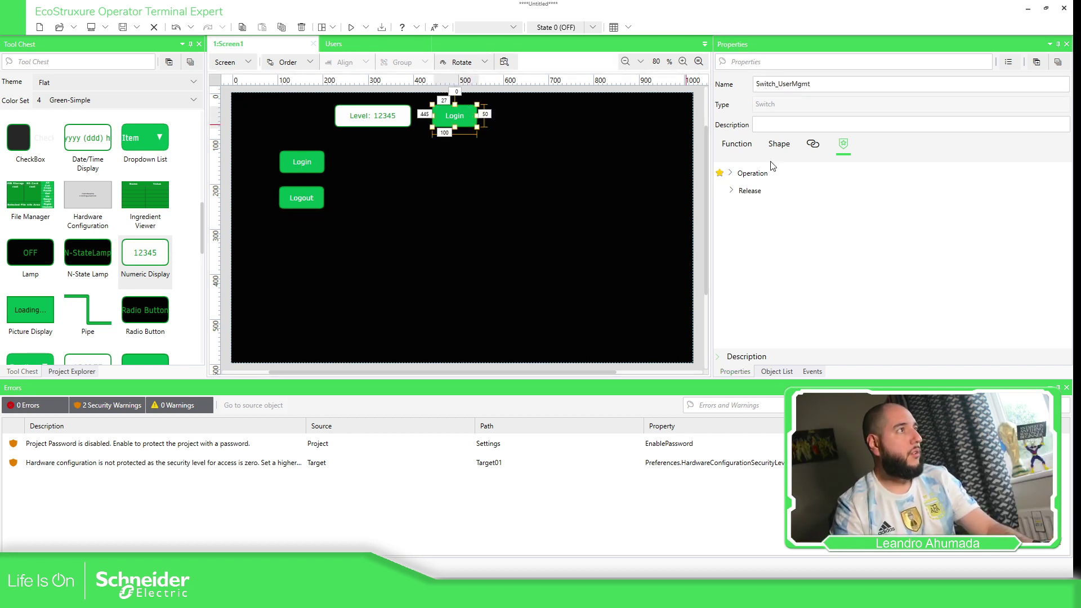
click(779, 144)
Set the top switch's Release Text and Press Text both to 'User Mgmt.'.
click(731, 194)
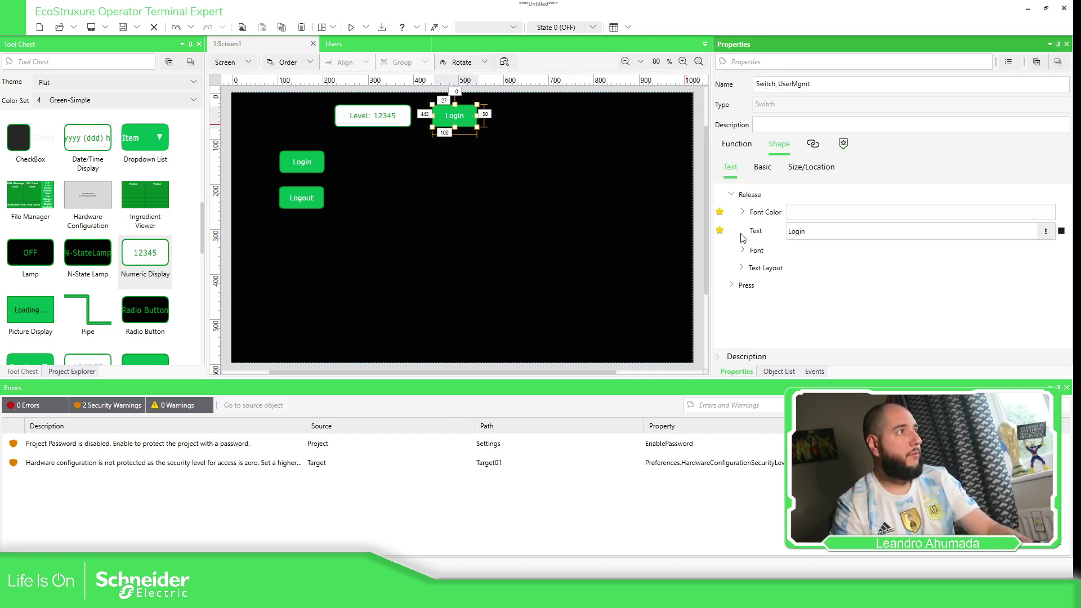
click(738, 226)
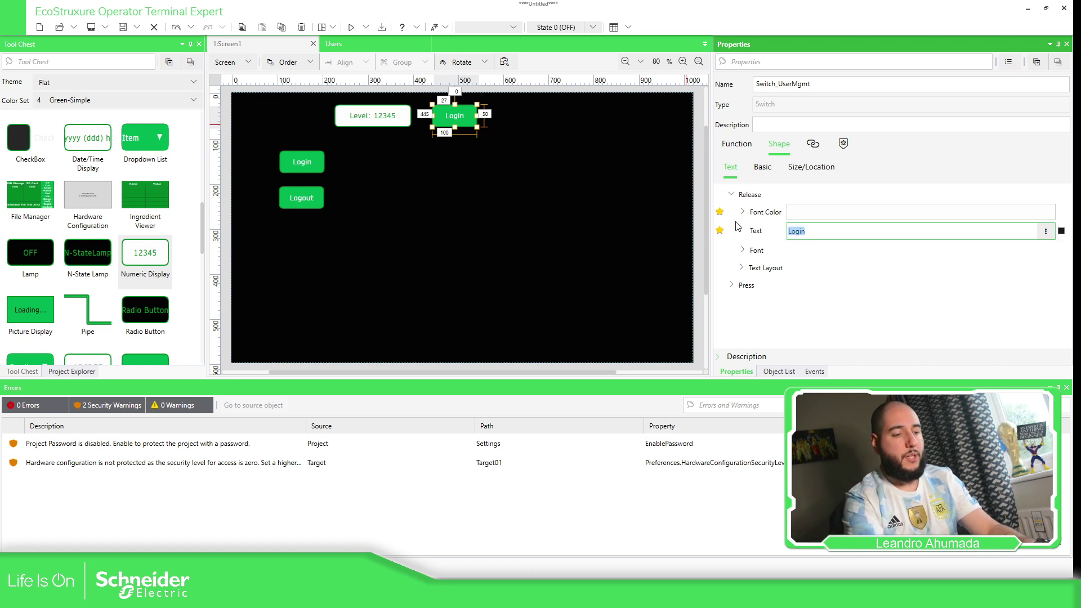
text(User Mgmg)
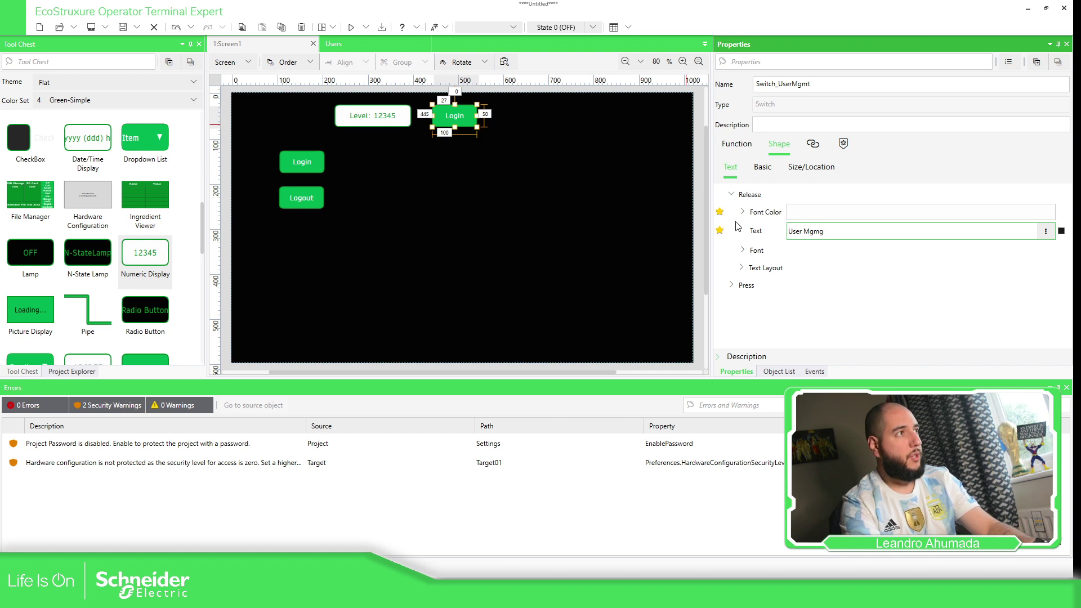
key(BackSpace)
text(t.)
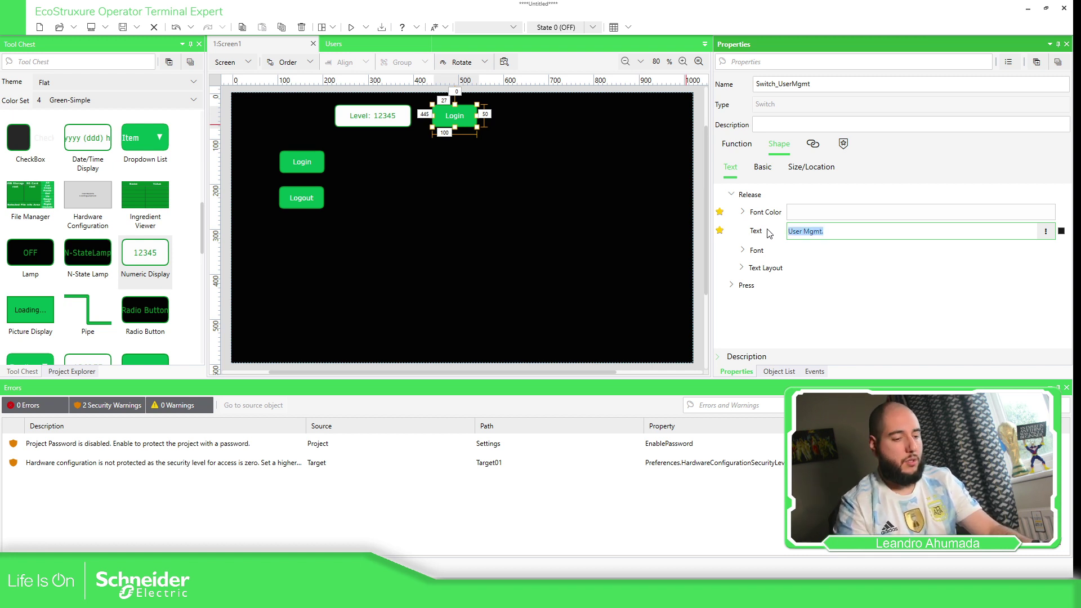
click(733, 289)
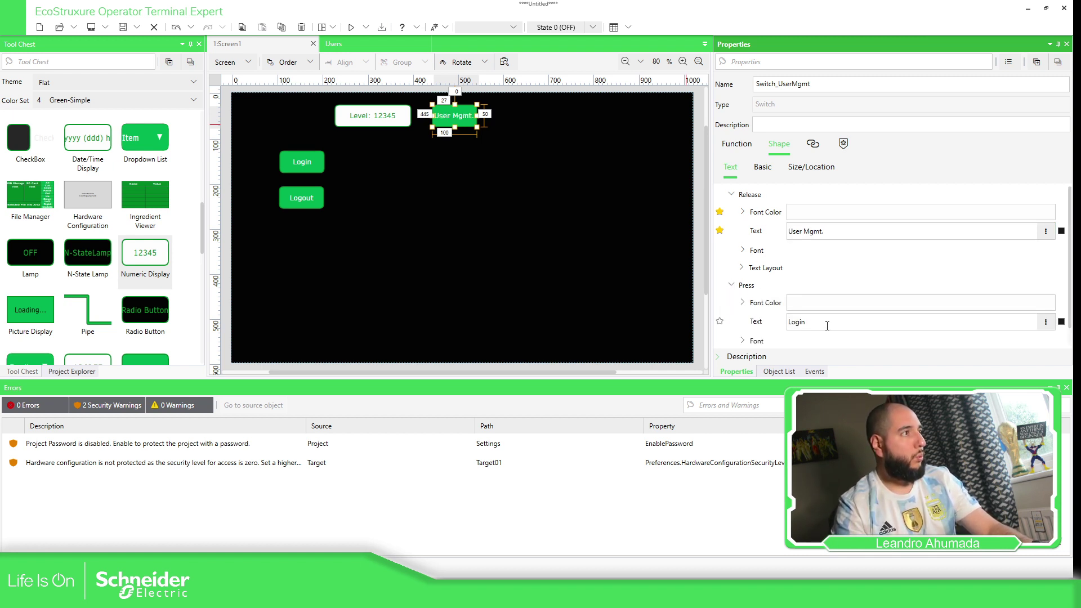
double_click(808, 322)
text(User Mgmt)
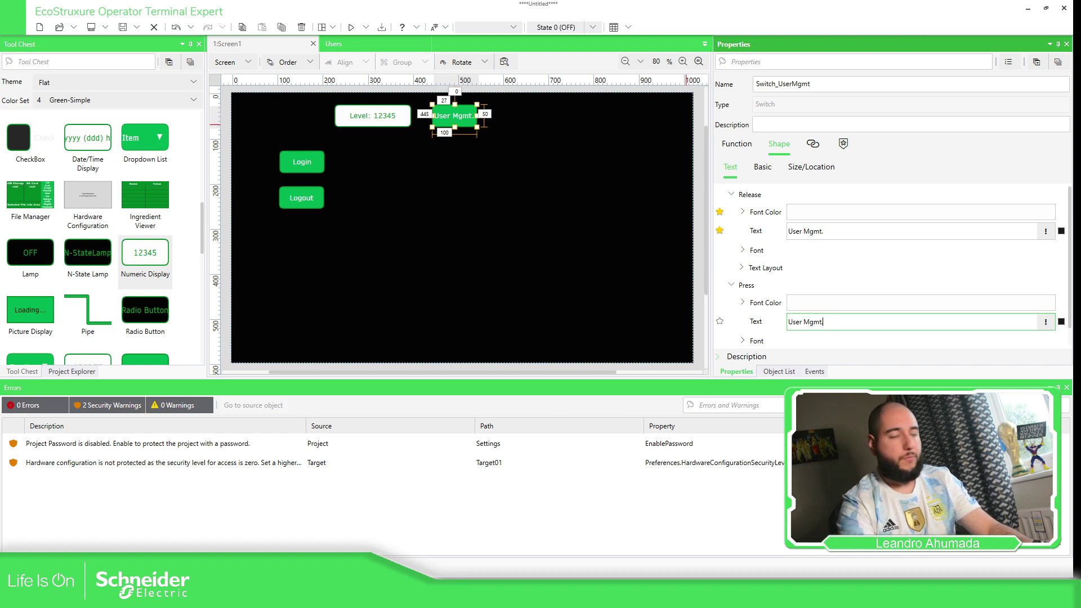
text(.)
click(467, 120)
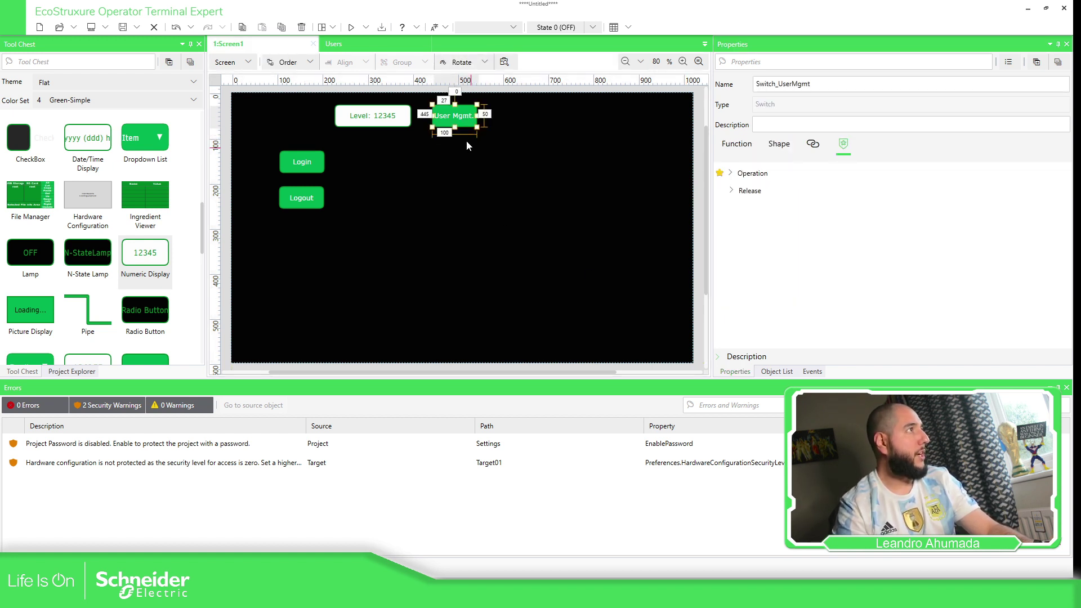
Duplicate the Logout click block in the script and retarget it to Switch_UserMgmt.
click(248, 63)
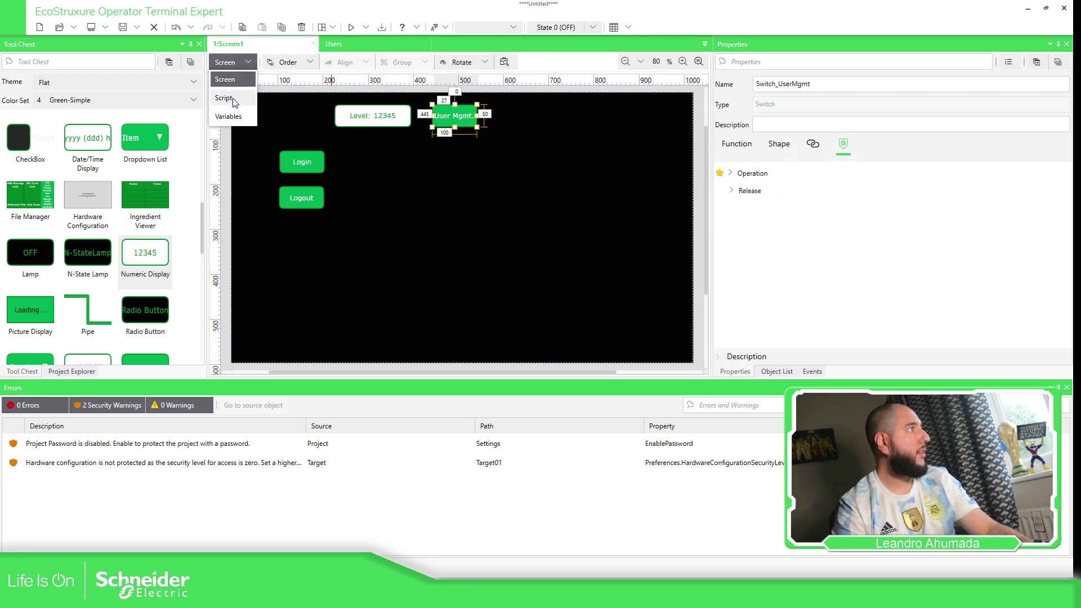
click(266, 113)
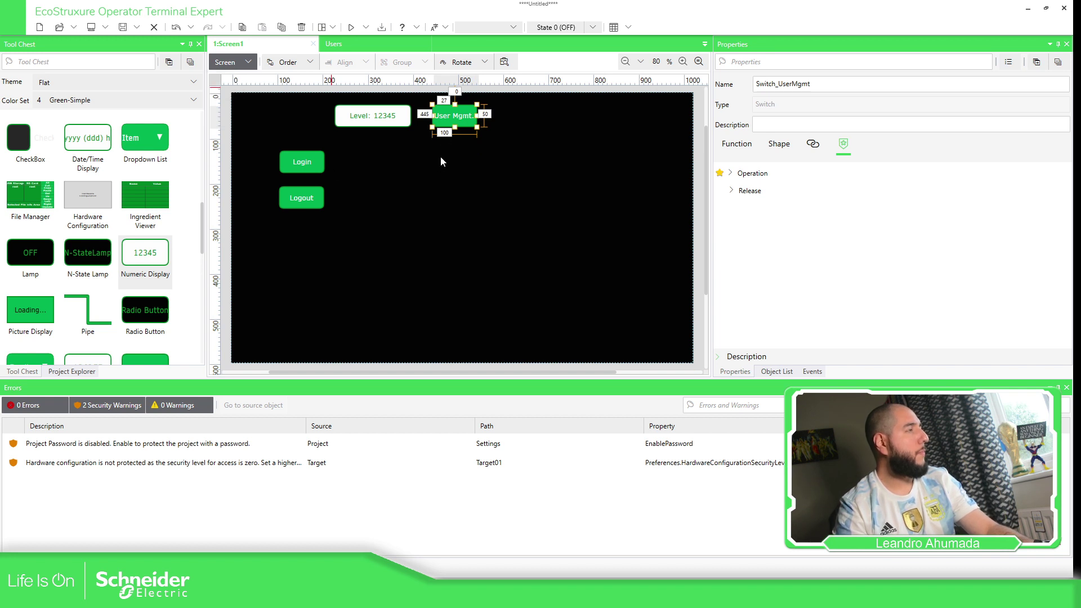
key(F7)
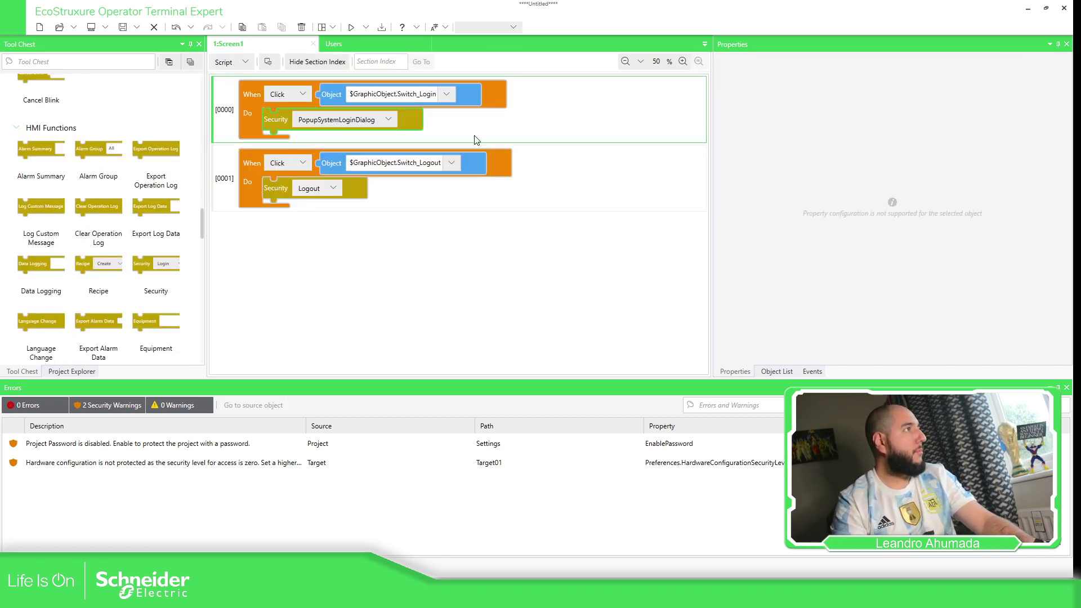
click(252, 160)
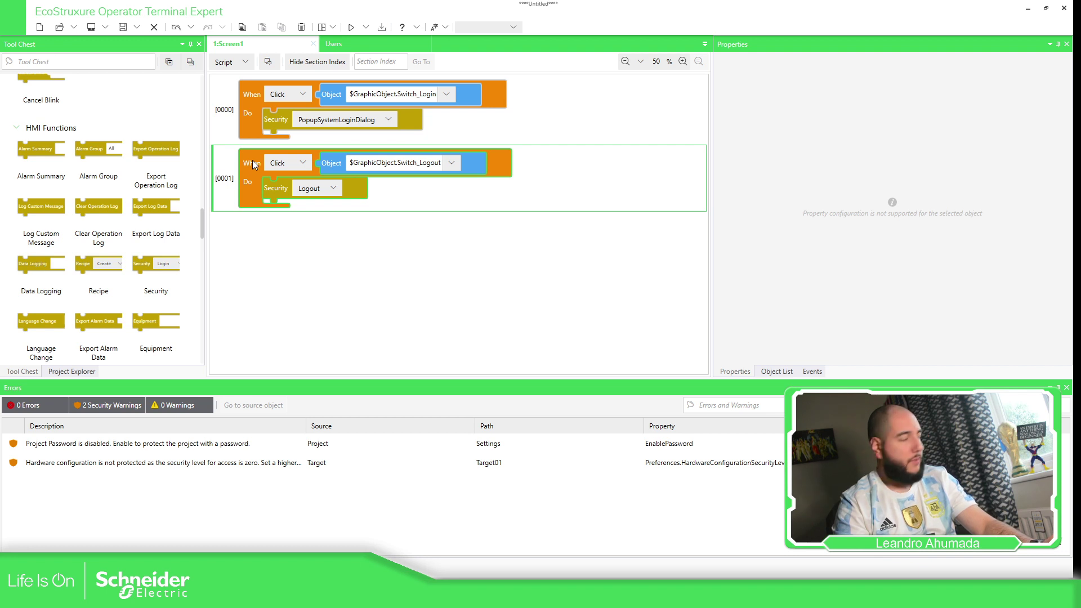
key(ctrl+c)
key(ctrl+v)
click(452, 231)
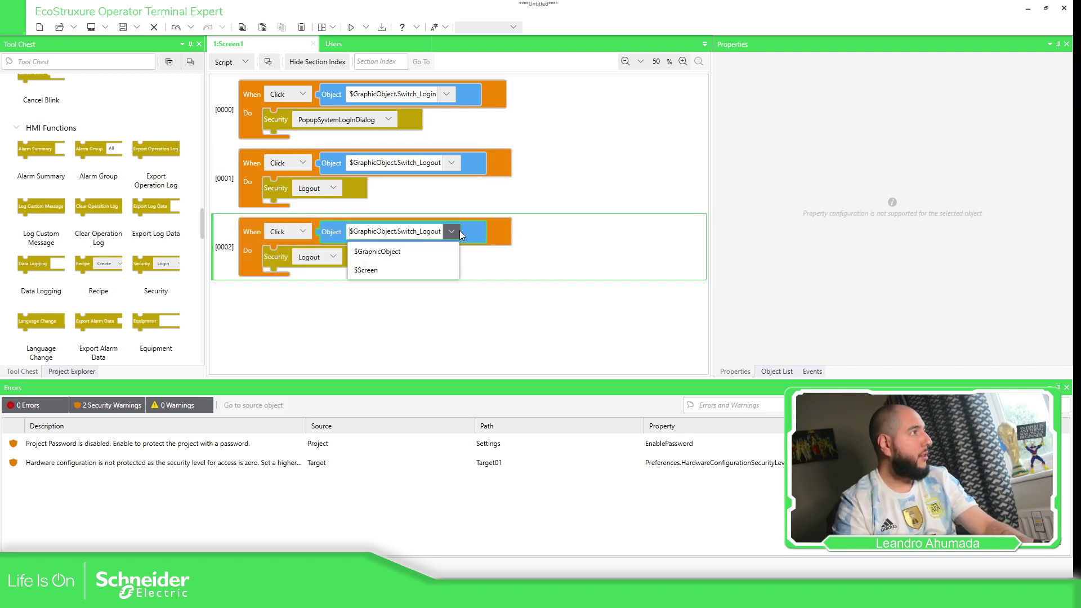
click(433, 248)
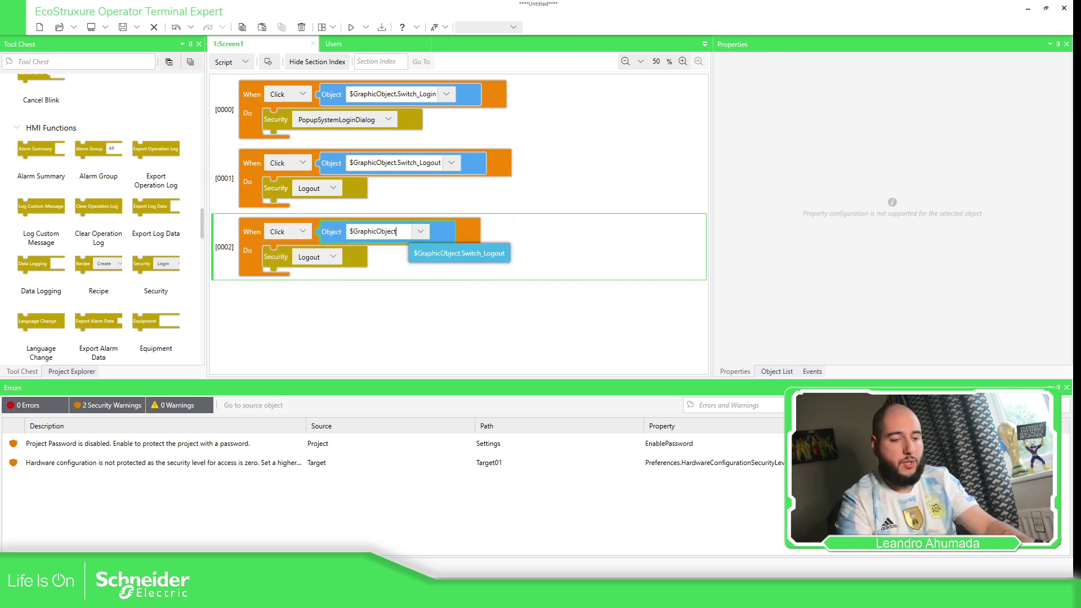
text(.)
key(Down)
key(Down)
key(Down)
key(Down)
key(Return)
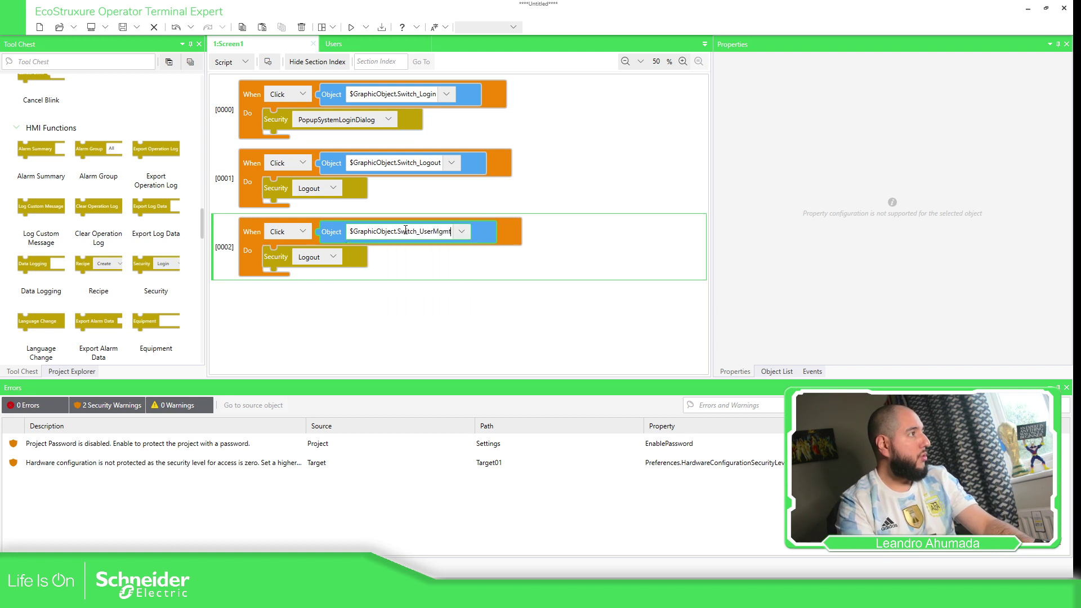
Set block [0002]'s Security action to PopupAddUserDialog.
click(332, 256)
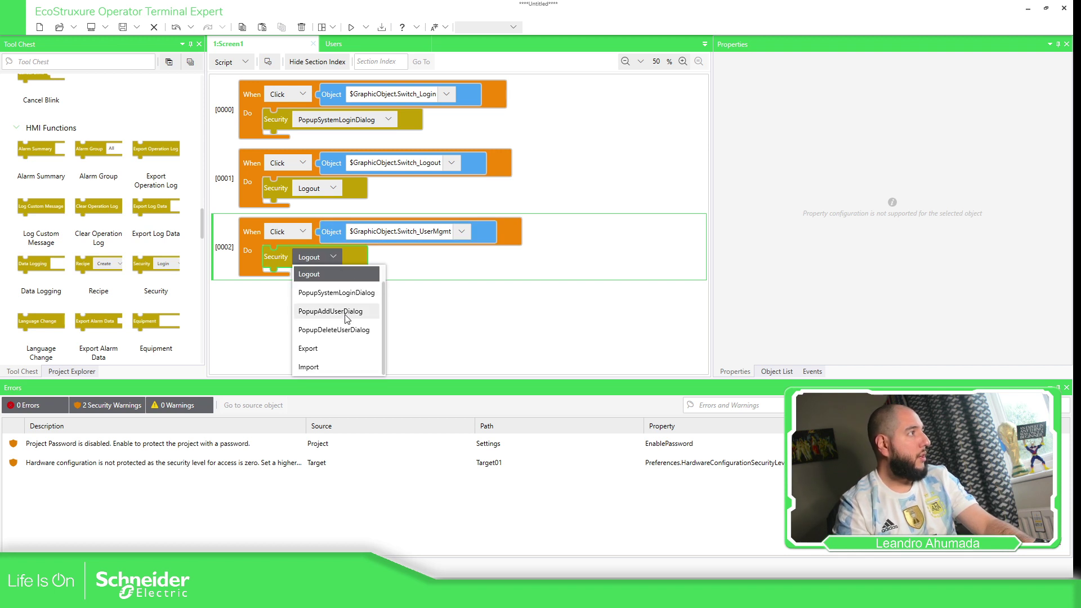
click(347, 312)
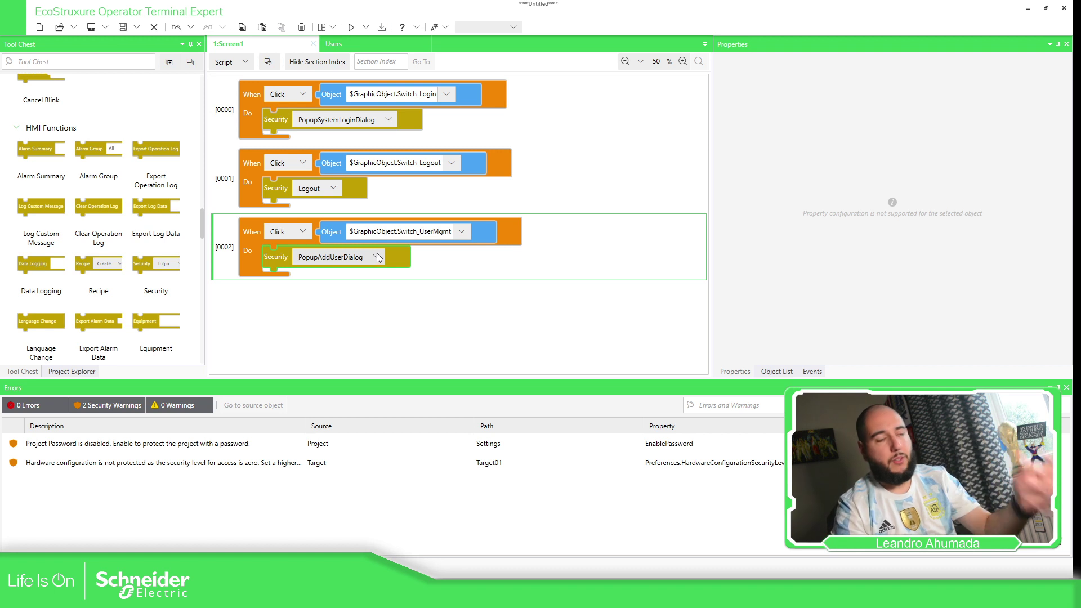
click(242, 63)
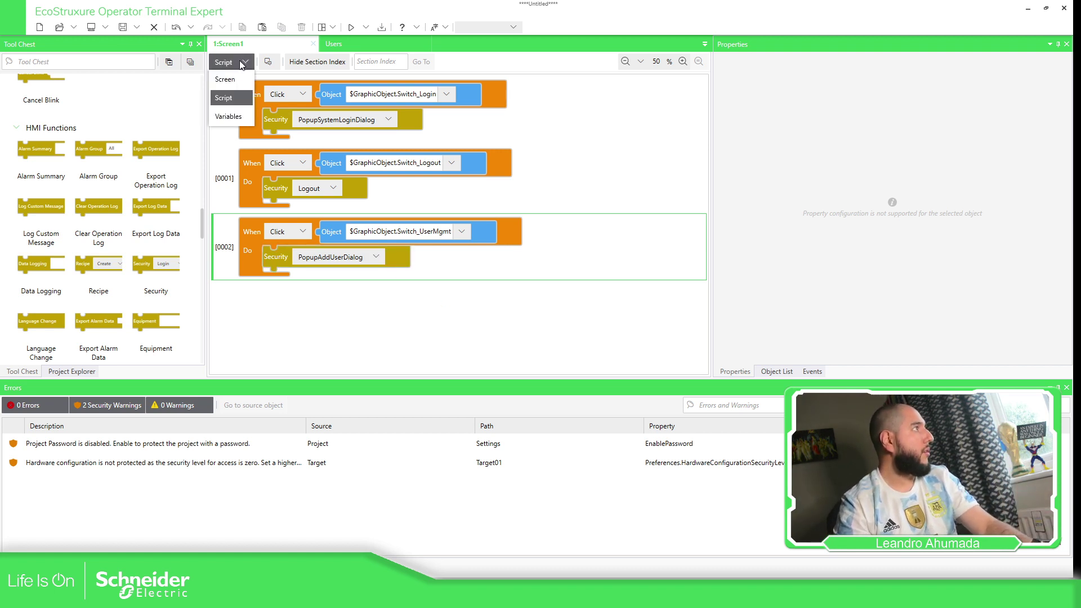
click(229, 80)
Run the device simulation and press User Mgmt. to bring up the Add User form.
click(397, 223)
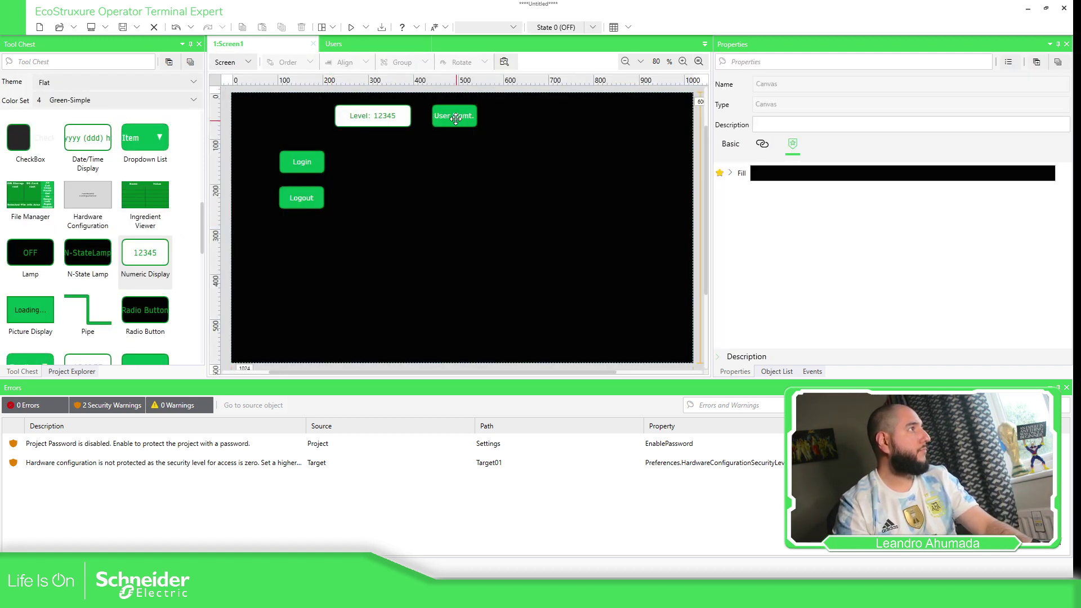
click(366, 27)
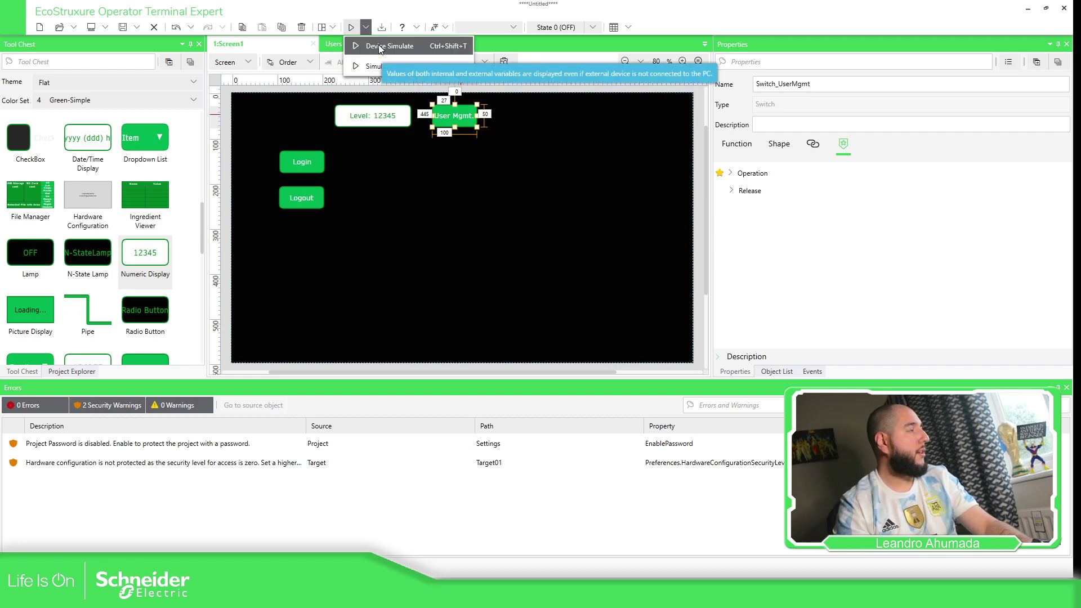
click(379, 49)
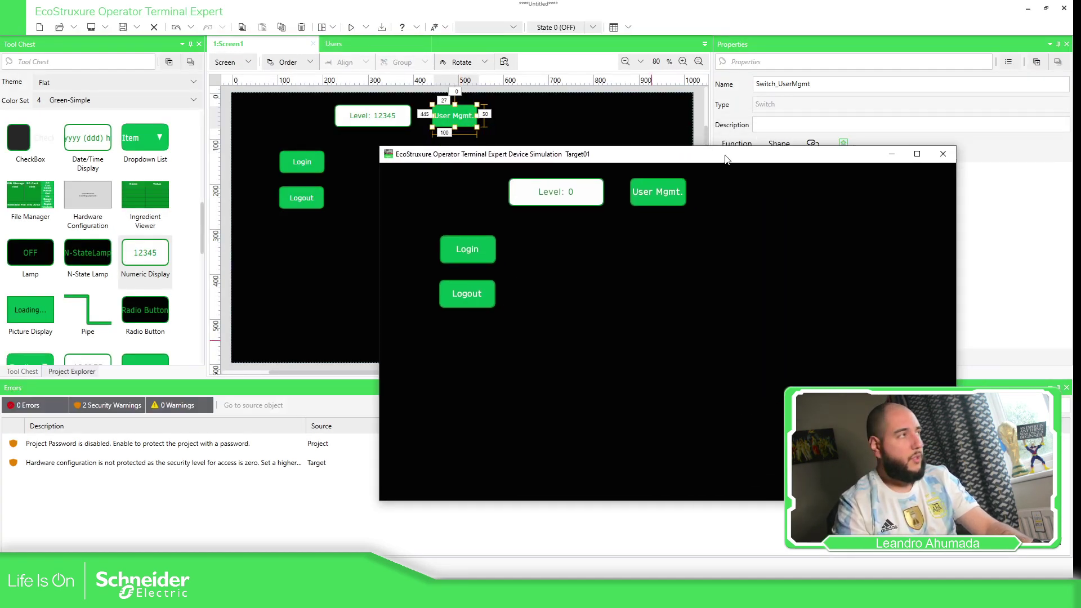
click(624, 209)
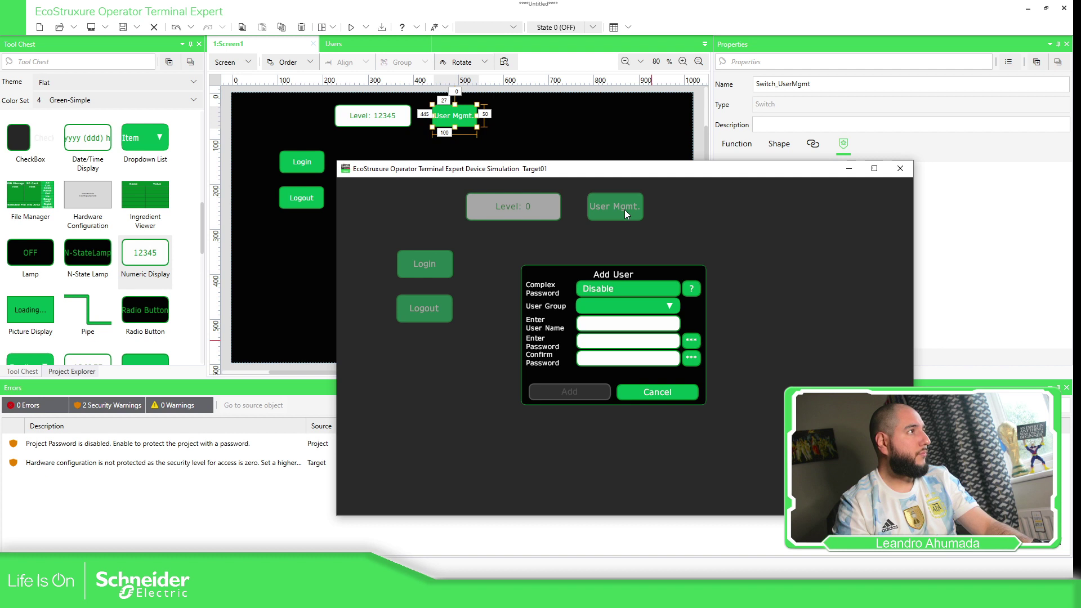
Try a digit in the Add User form, cancel it, and close the simulation.
click(675, 306)
click(629, 324)
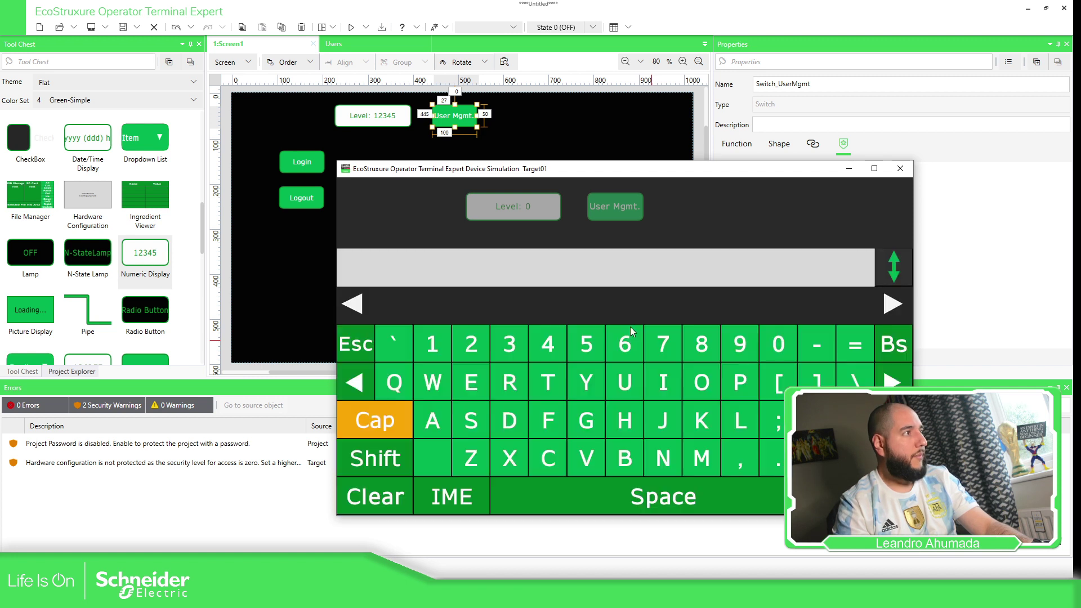
click(630, 329)
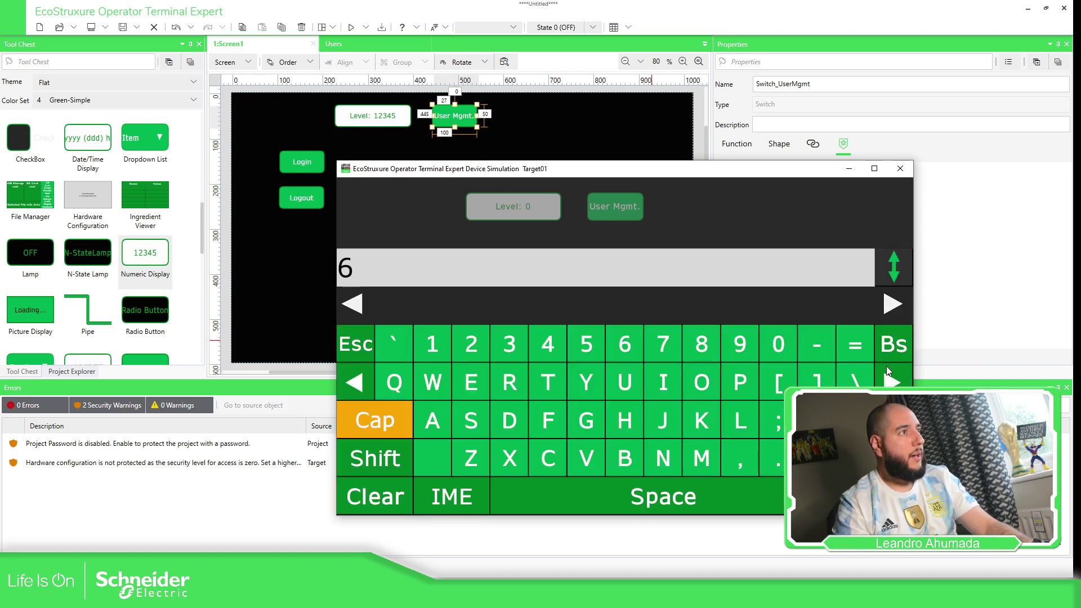
click(893, 344)
click(355, 344)
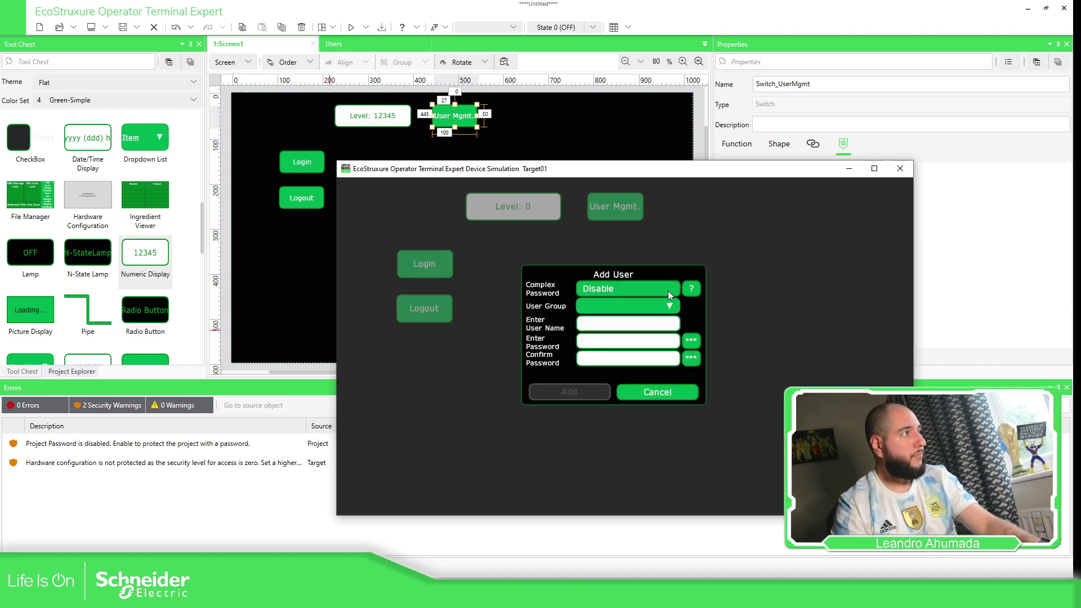
click(651, 392)
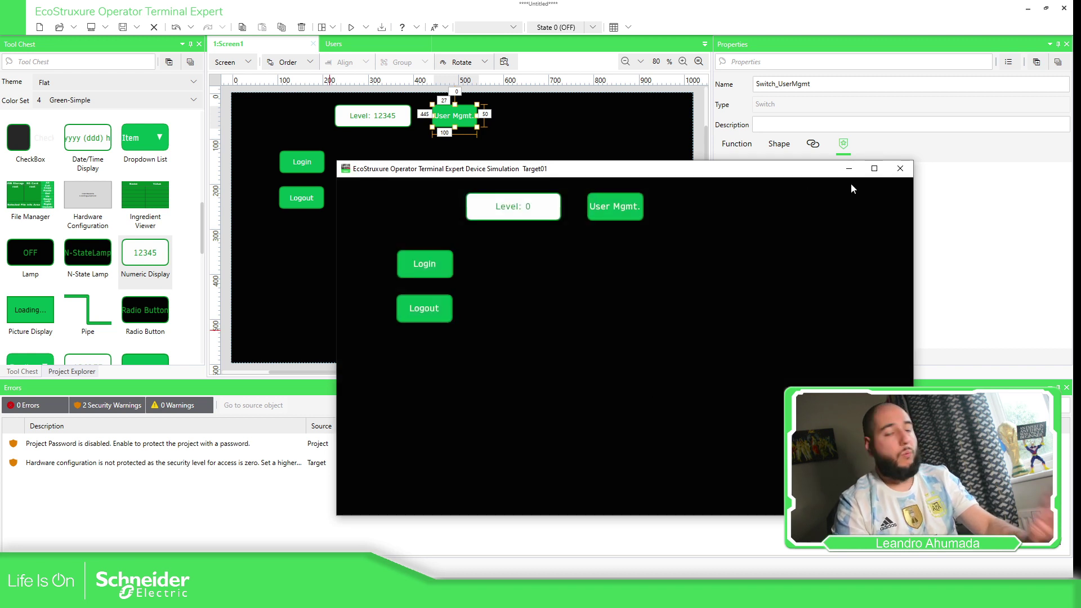
click(910, 176)
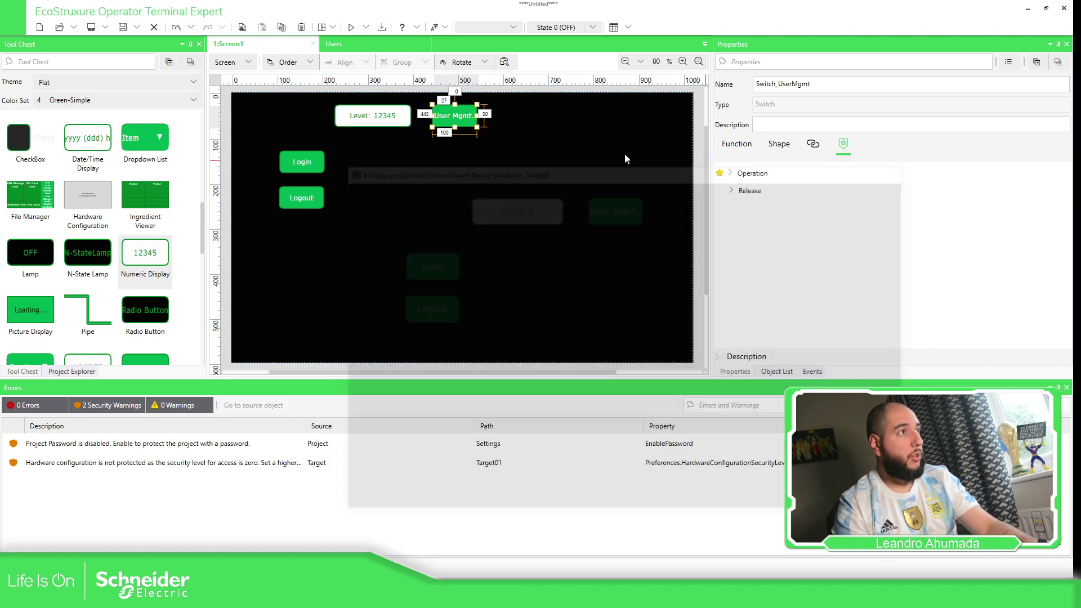
Widen Switch_UserMgmt to 125 and set its Function > Detail Security Level to 10.
click(478, 118)
drag(479, 118, 489, 119)
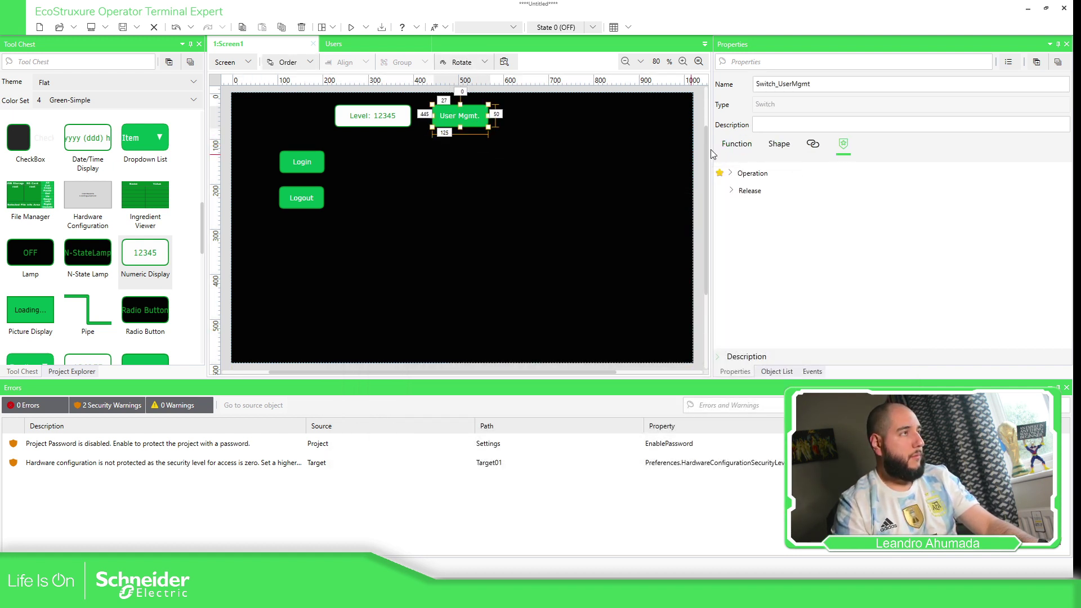
click(778, 145)
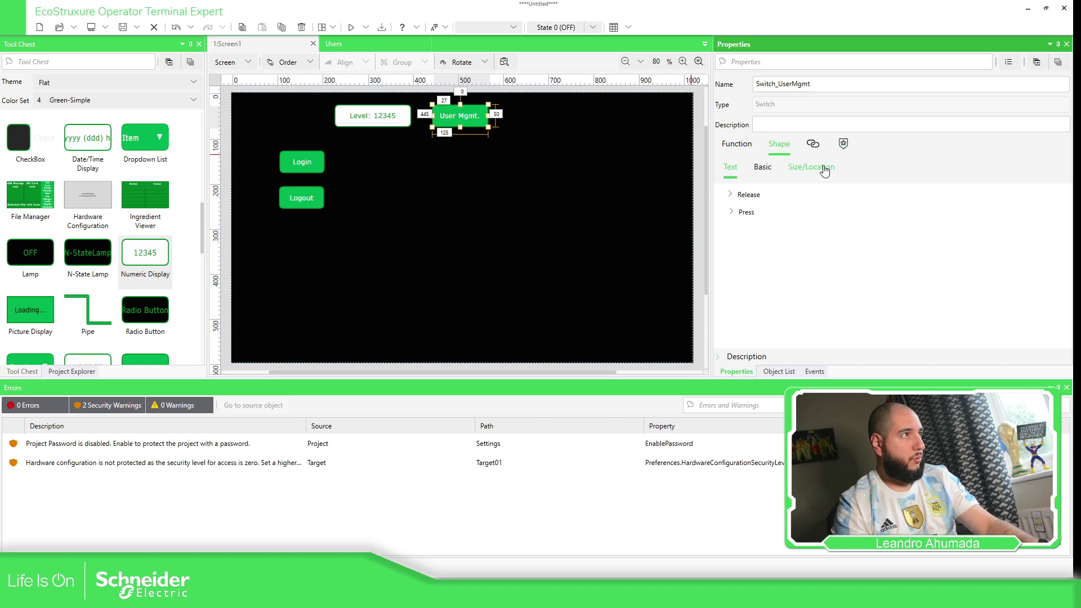
click(736, 145)
click(769, 167)
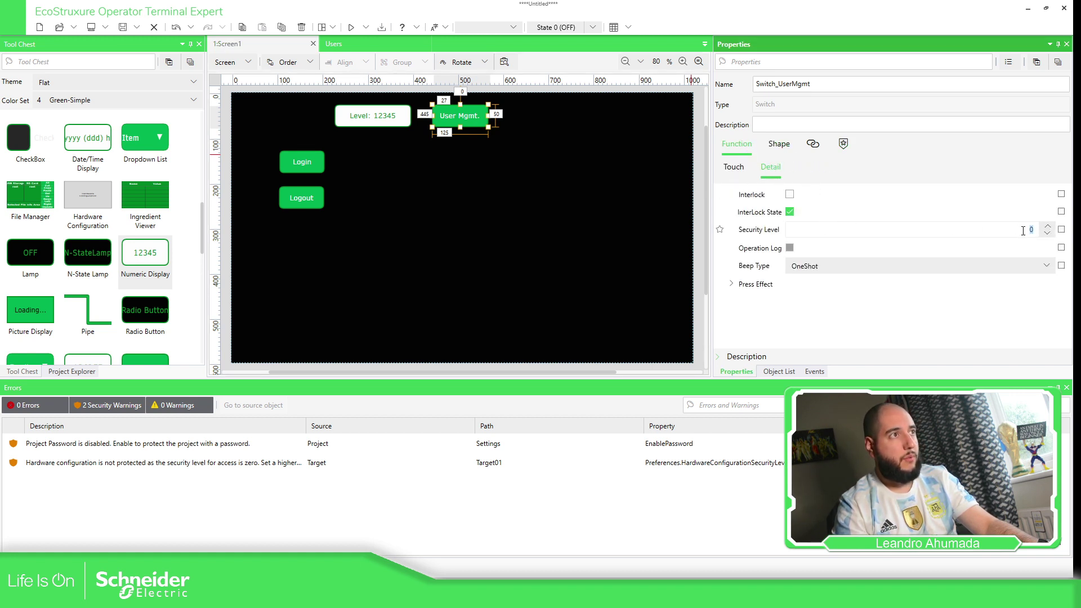
text(10)
key(Tab)
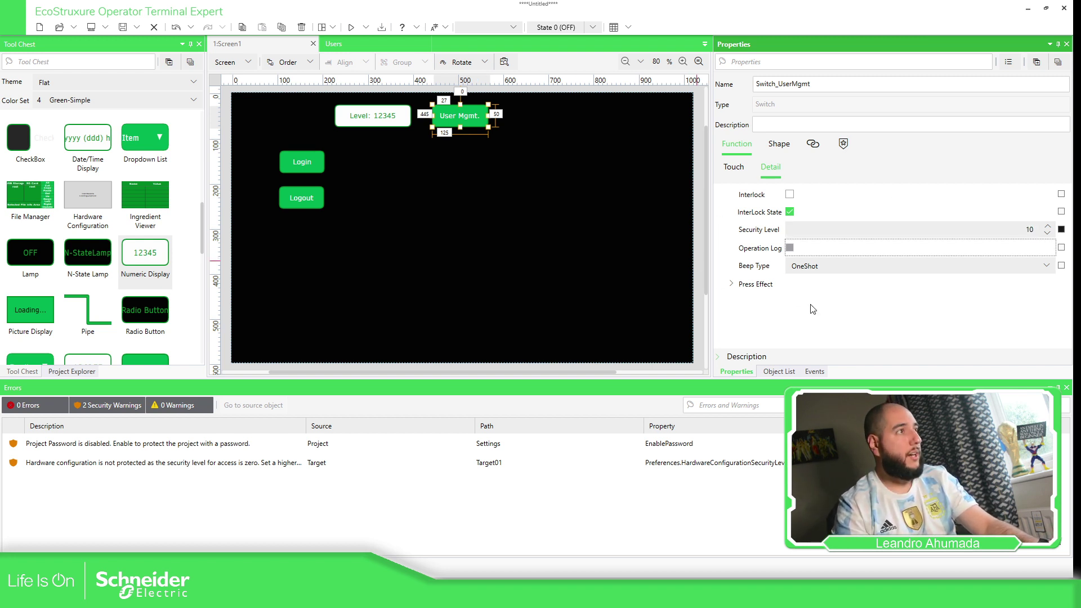
click(691, 263)
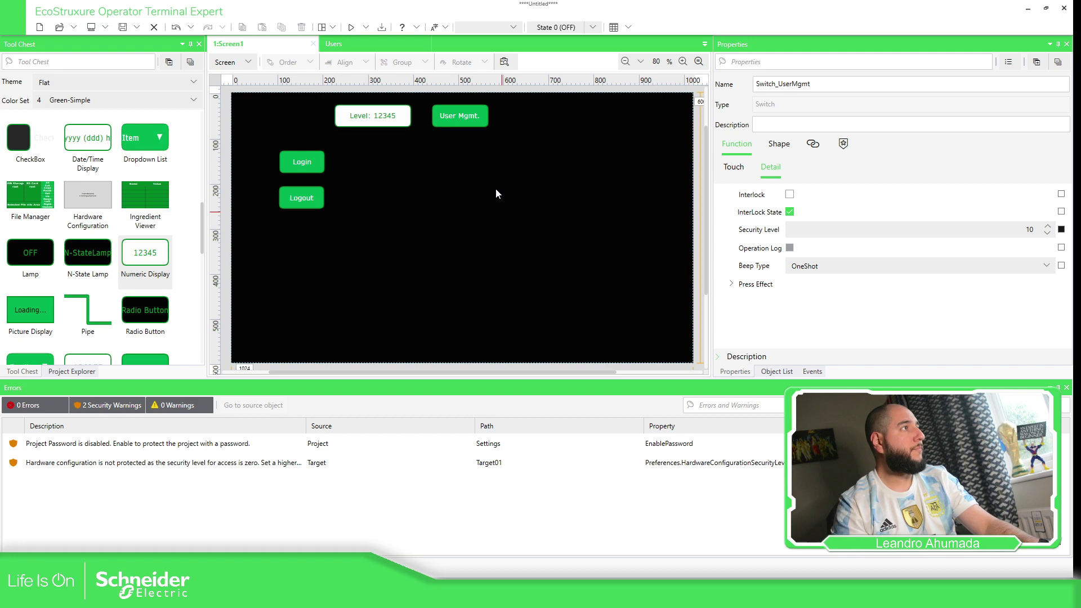
click(366, 28)
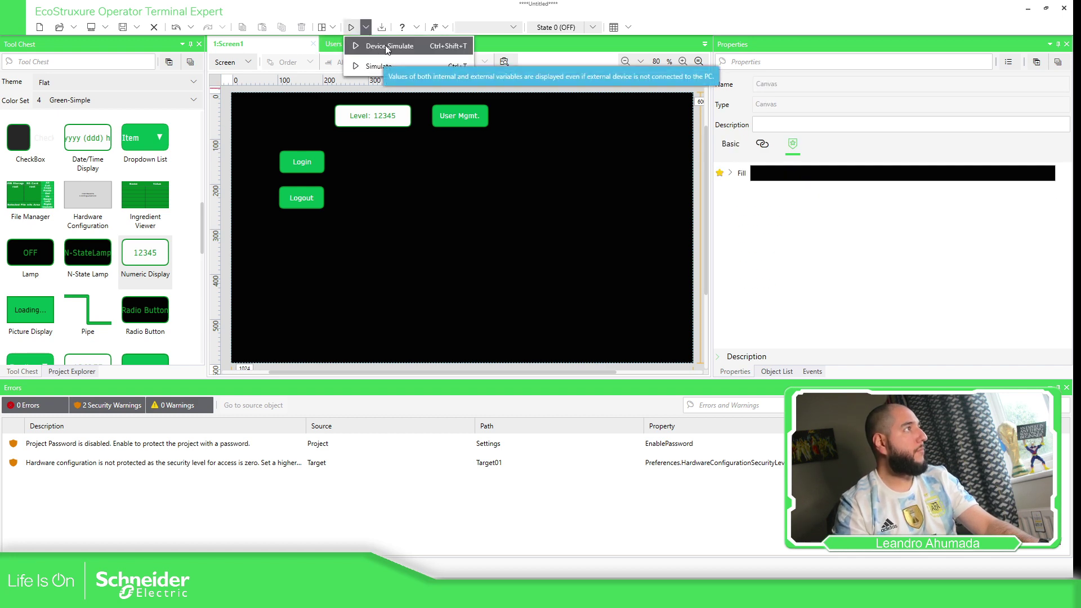
click(386, 47)
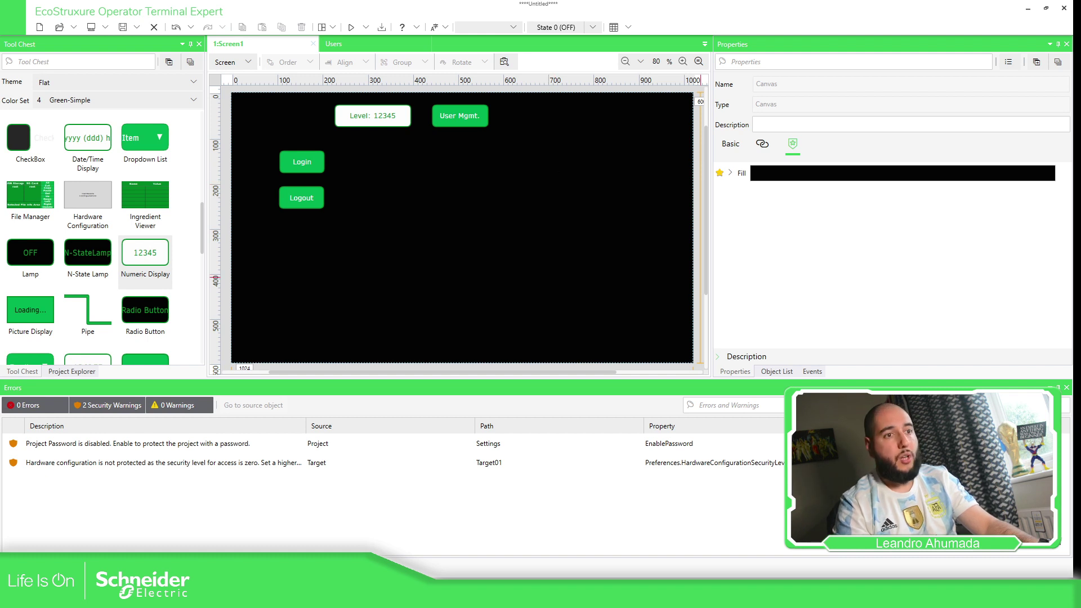
click(528, 149)
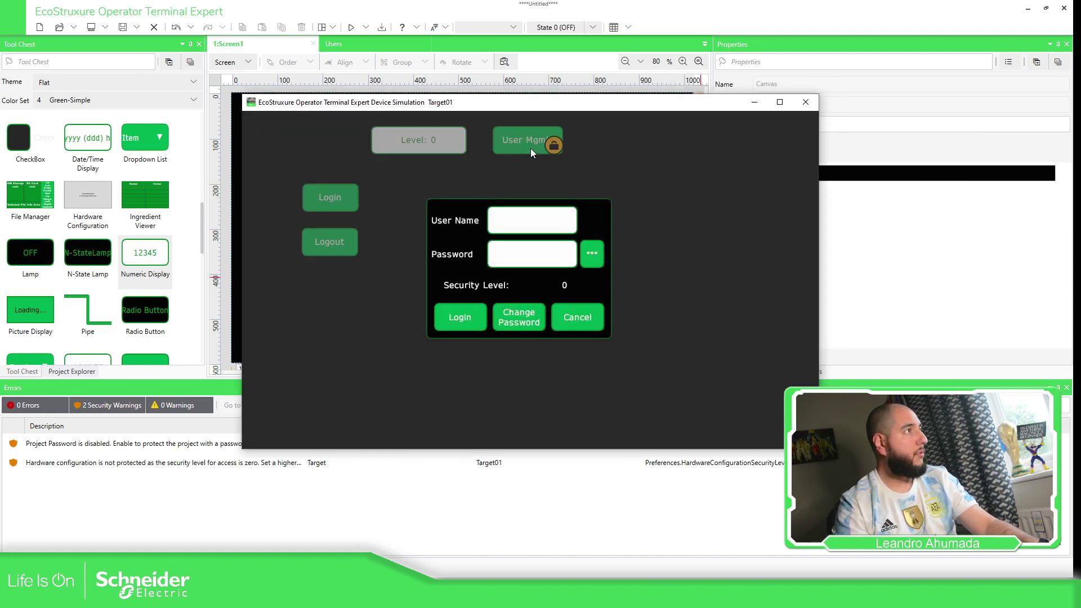
click(571, 320)
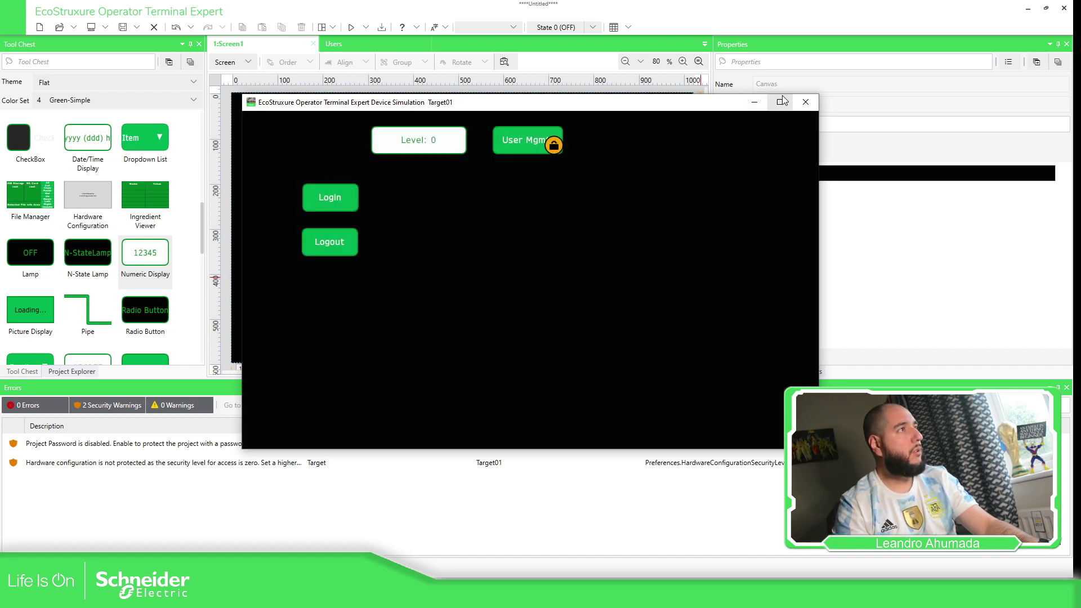
click(805, 102)
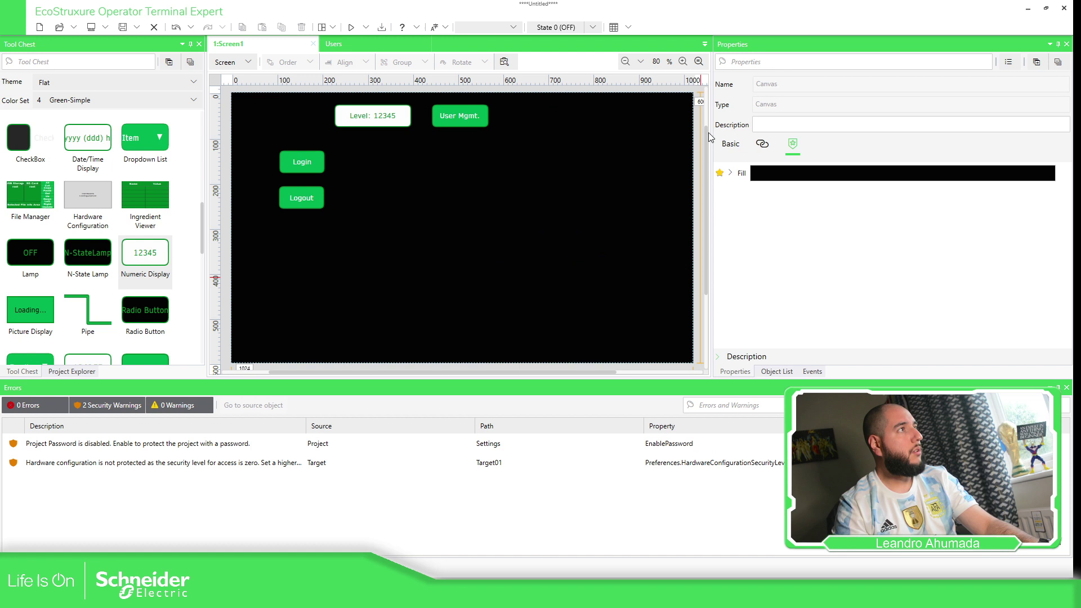
click(738, 149)
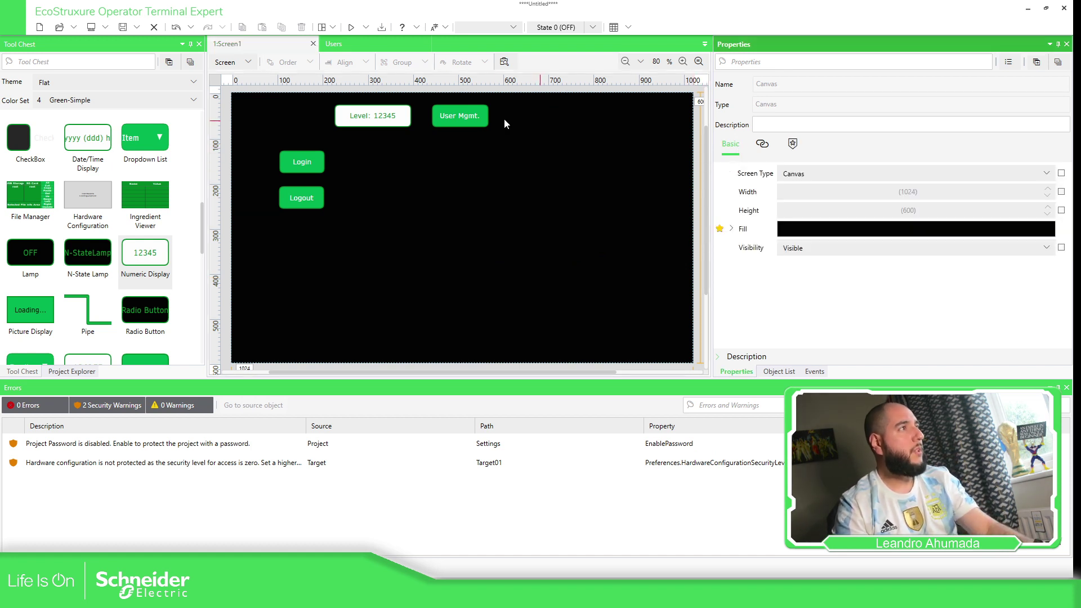
Leave the switch's touch operation type at None and turn off its Interlock settings.
click(478, 117)
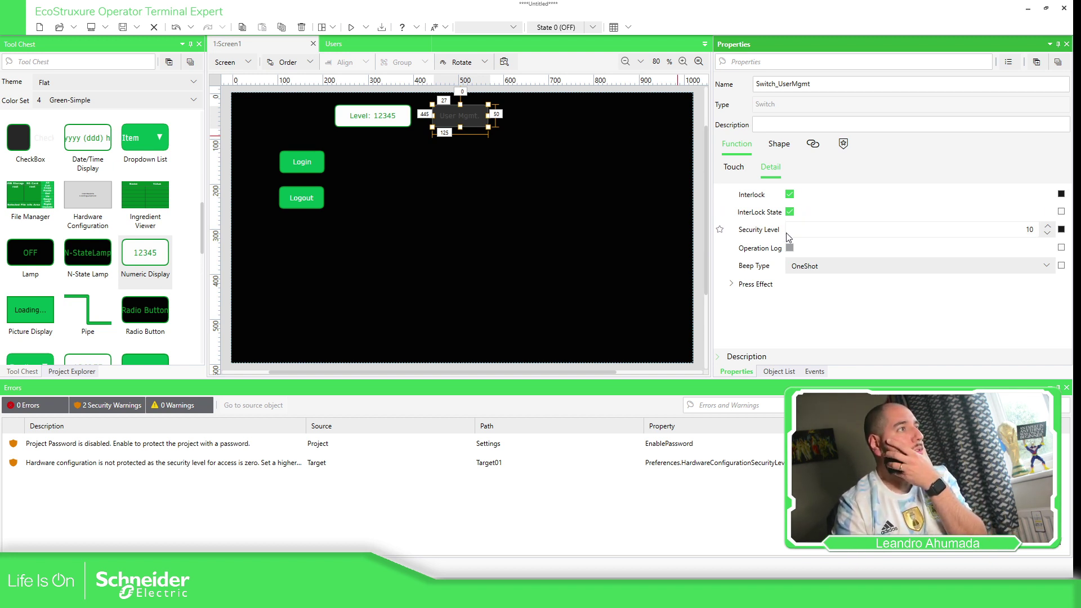
click(734, 167)
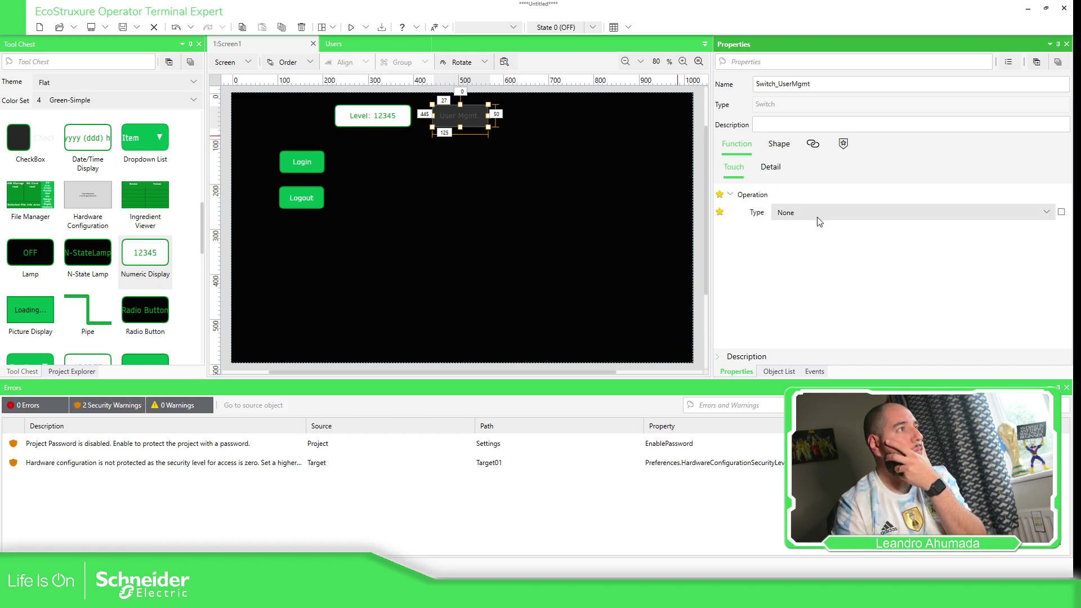
click(818, 214)
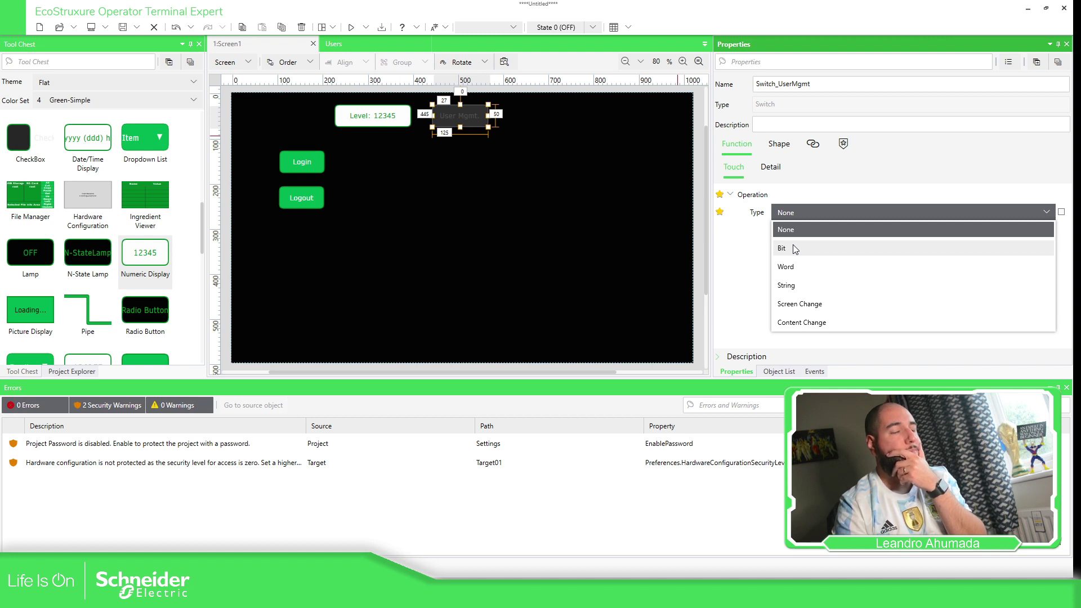
click(801, 212)
click(769, 167)
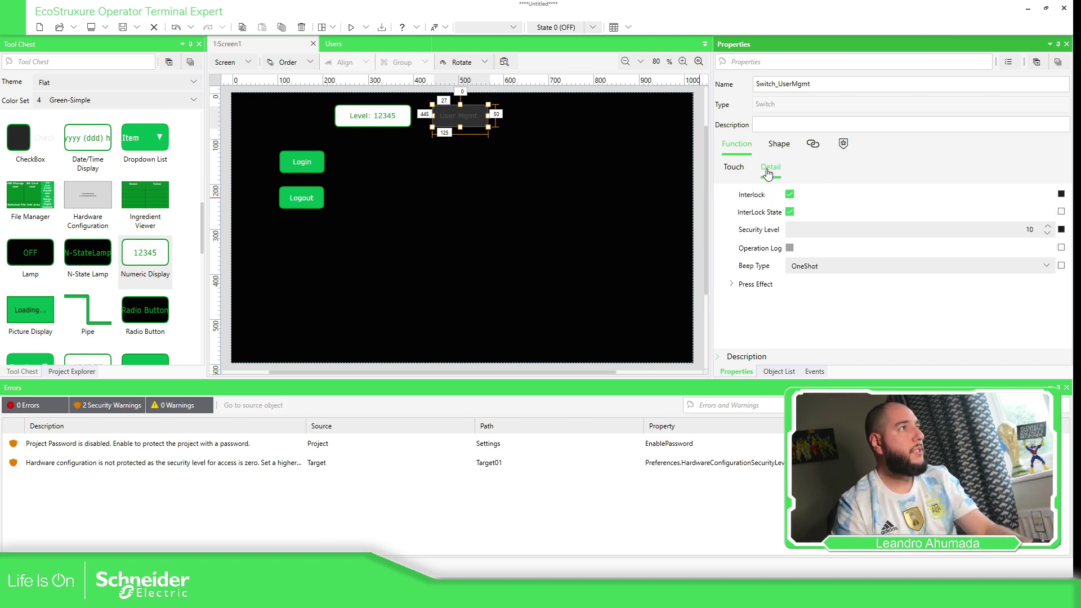
click(790, 213)
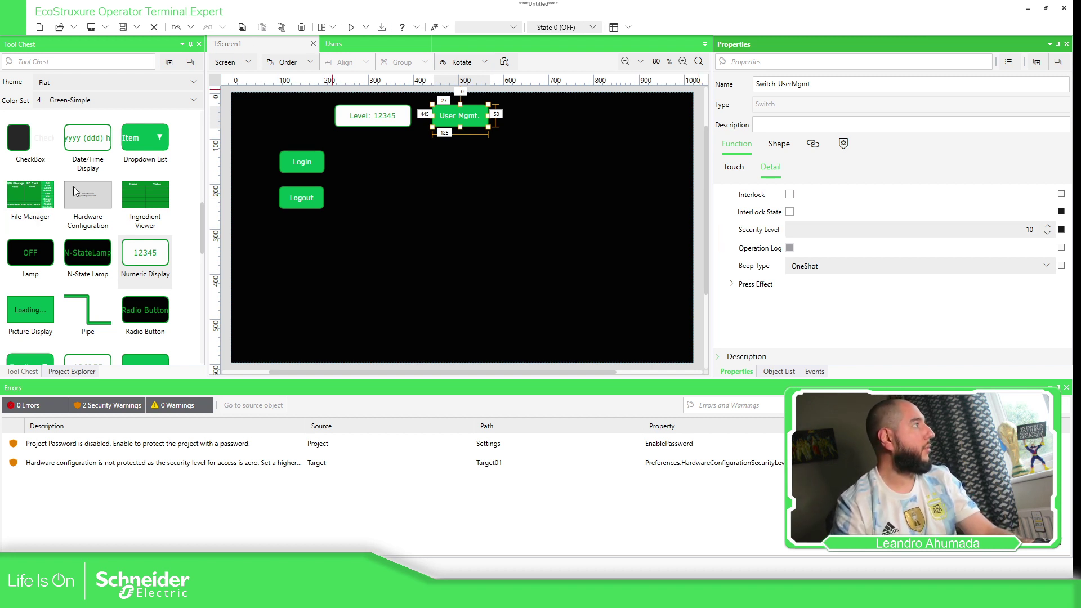
scroll(76, 192, down, 3)
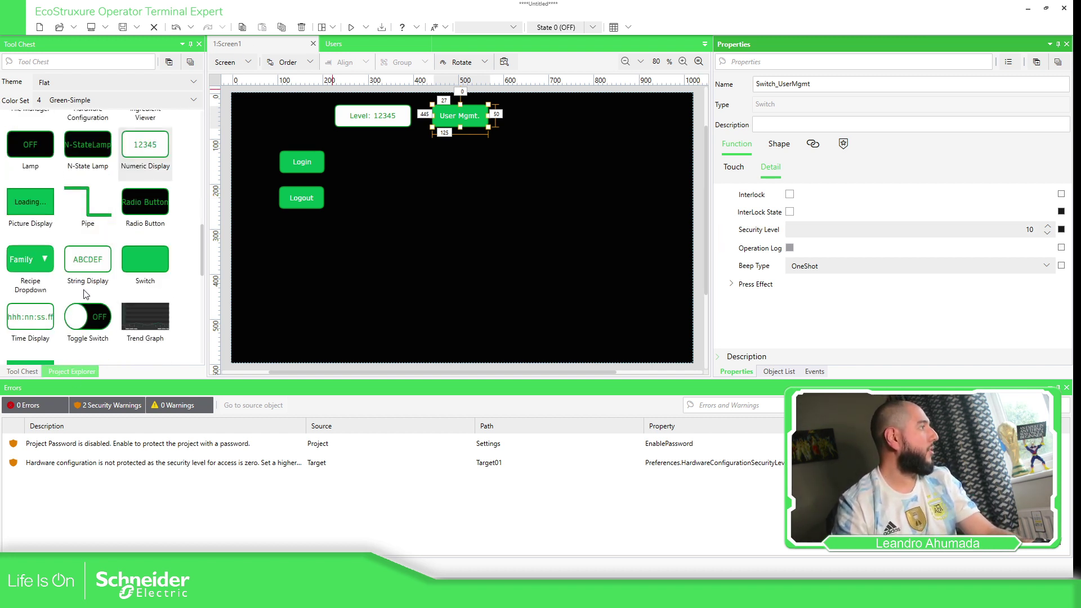
Review Security > Settings: auto logout after 5 minutes, lockout after 5 failed attempts.
click(70, 372)
scroll(72, 232, down, 3)
scroll(72, 233, down, 6)
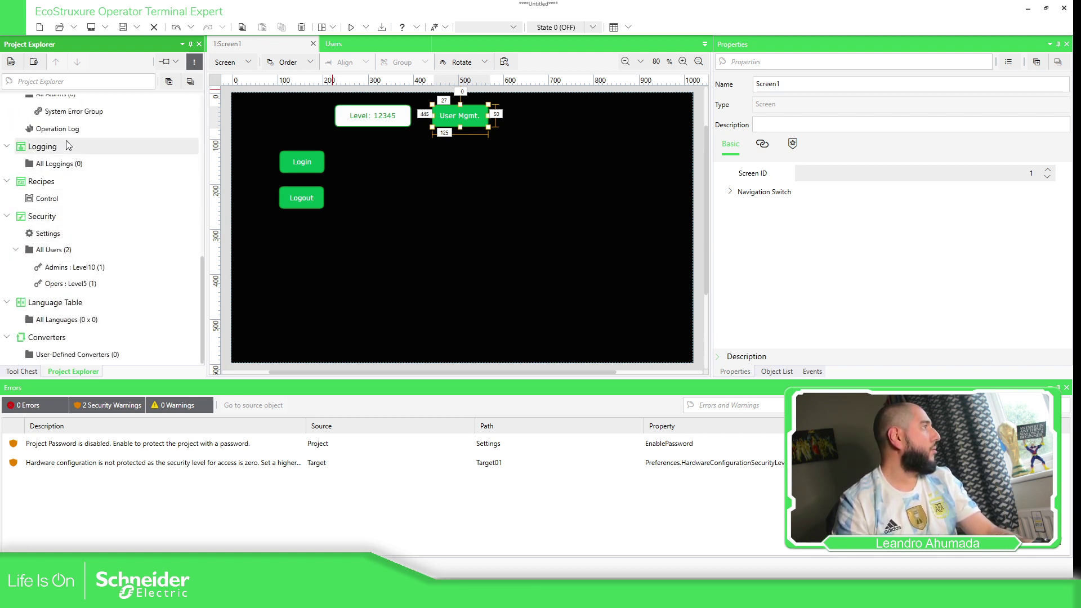
scroll(73, 178, up, 1)
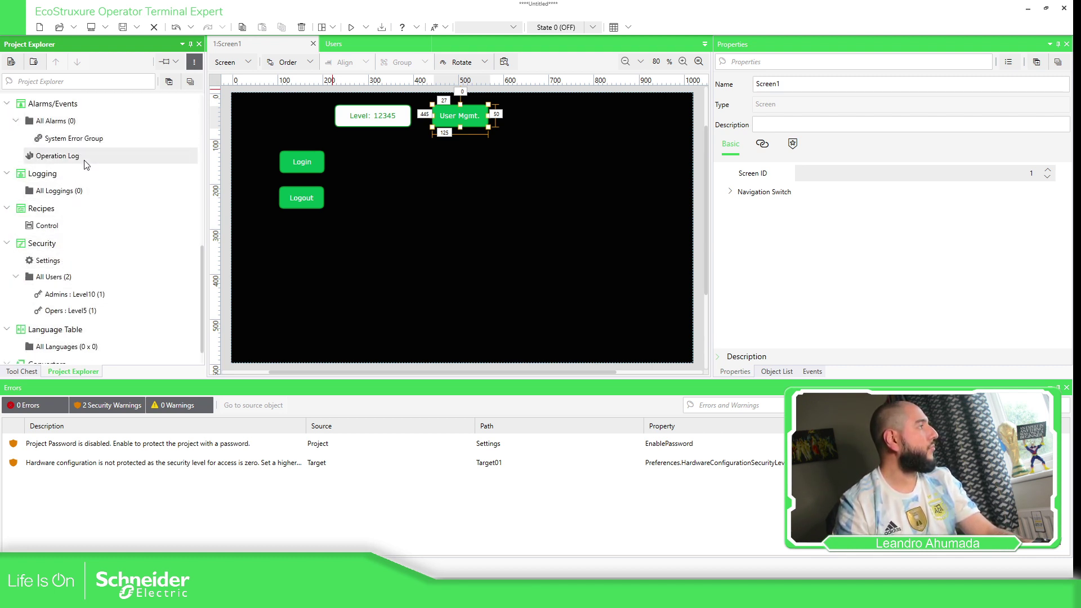
click(48, 260)
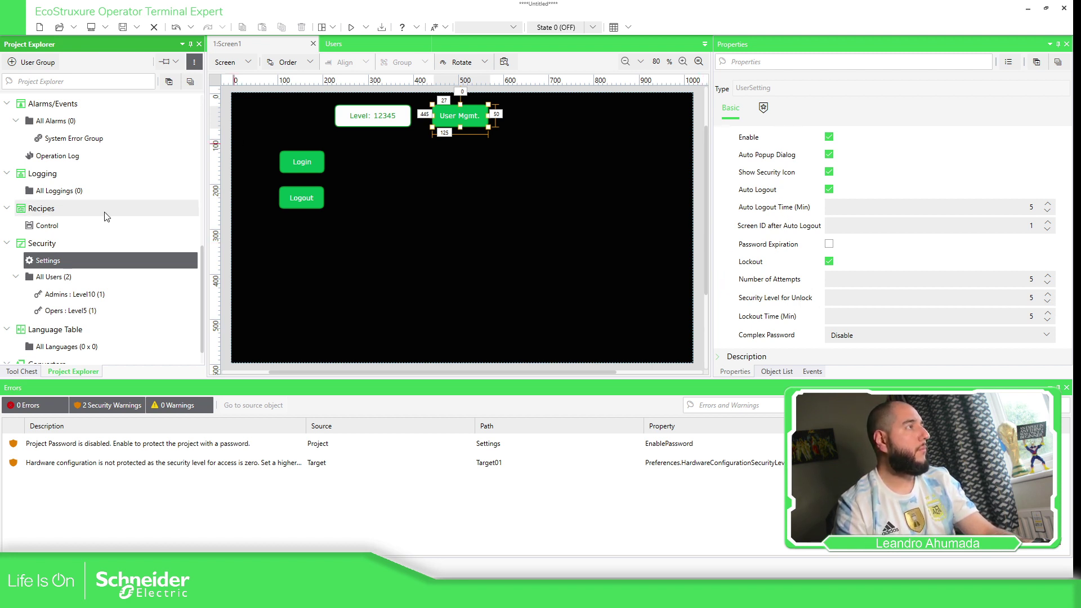
scroll(107, 217, up, 2)
scroll(462, 169, up, 1)
click(472, 121)
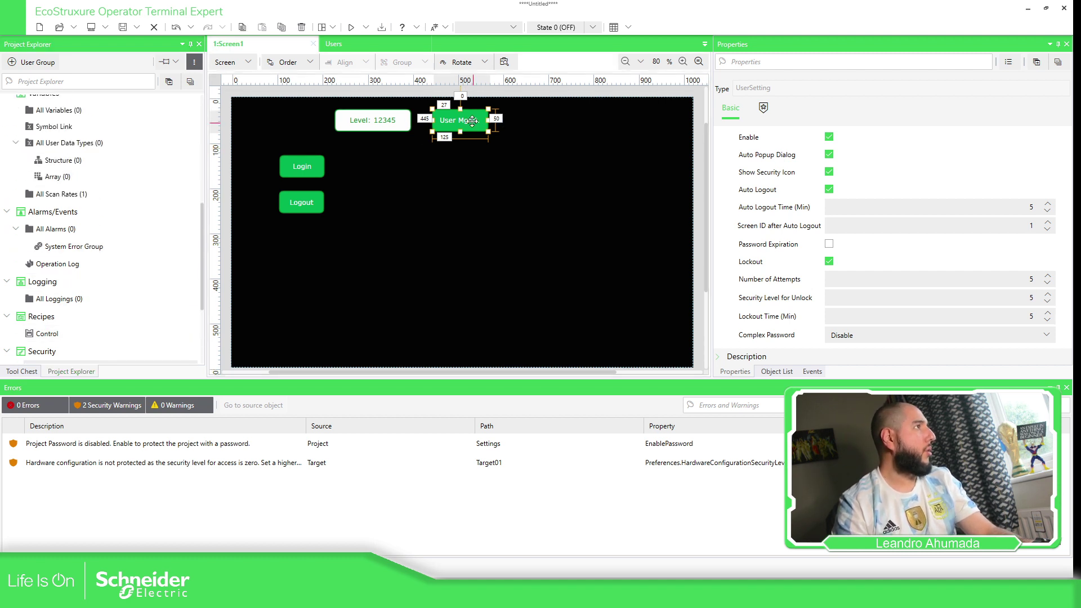
Switch the editor to Script view and change rule [0002]'s When trigger to Press.
click(237, 62)
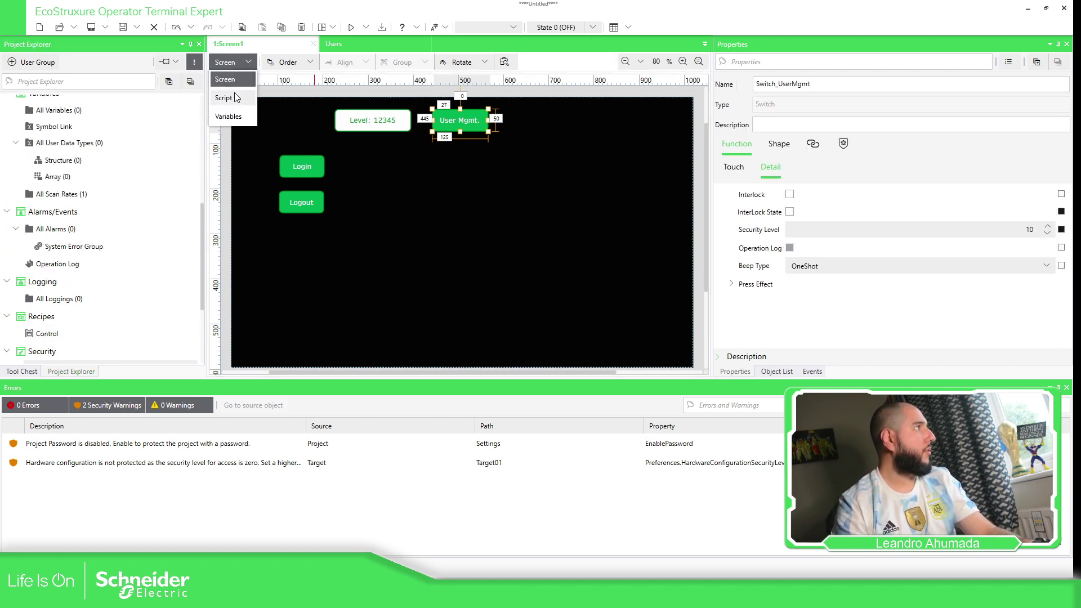
key(Return)
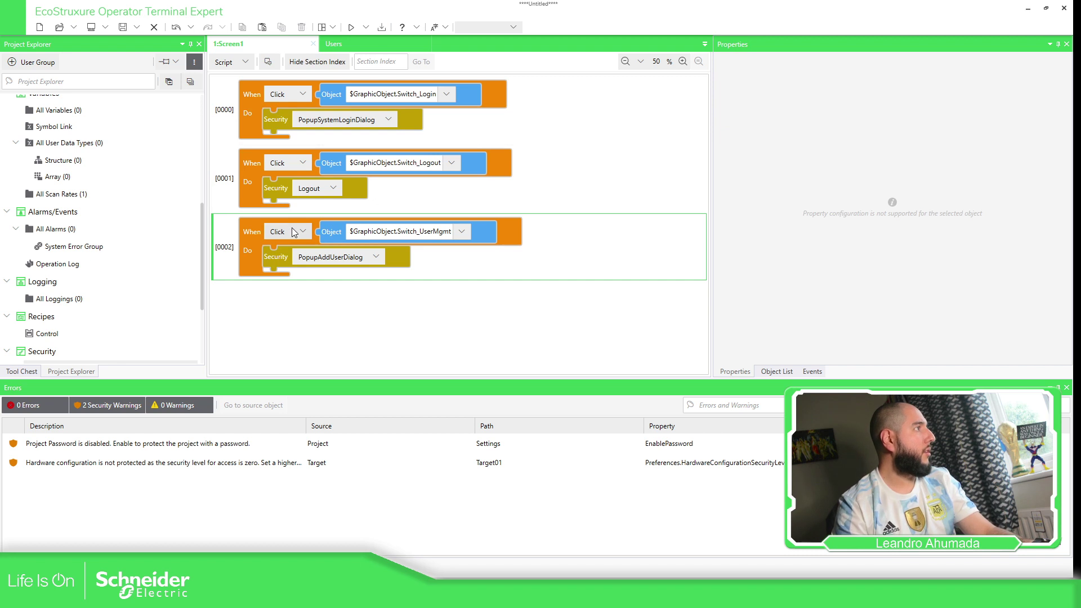
click(294, 232)
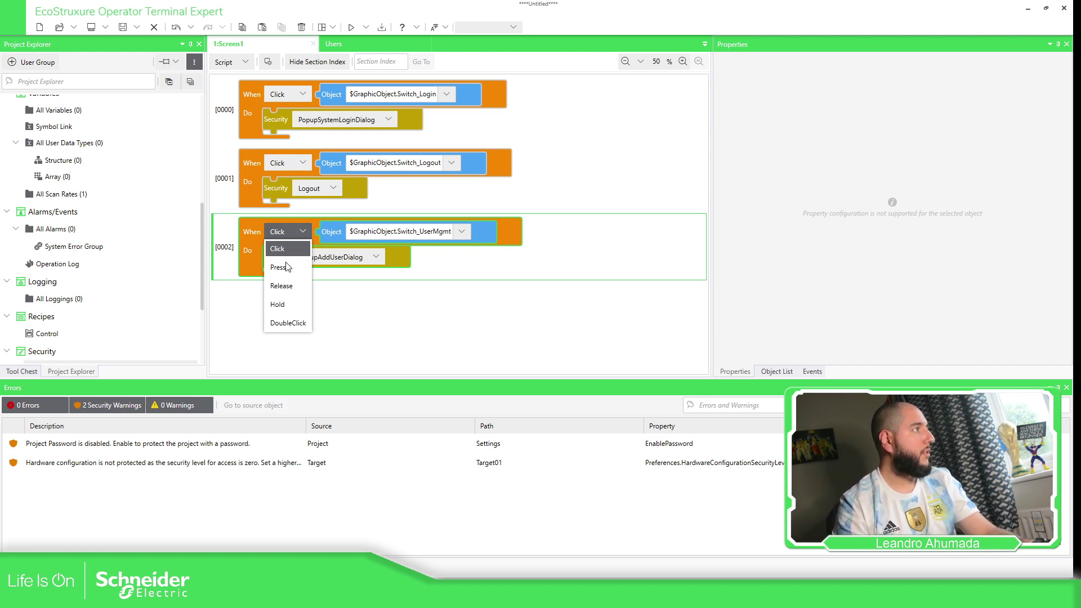
click(278, 268)
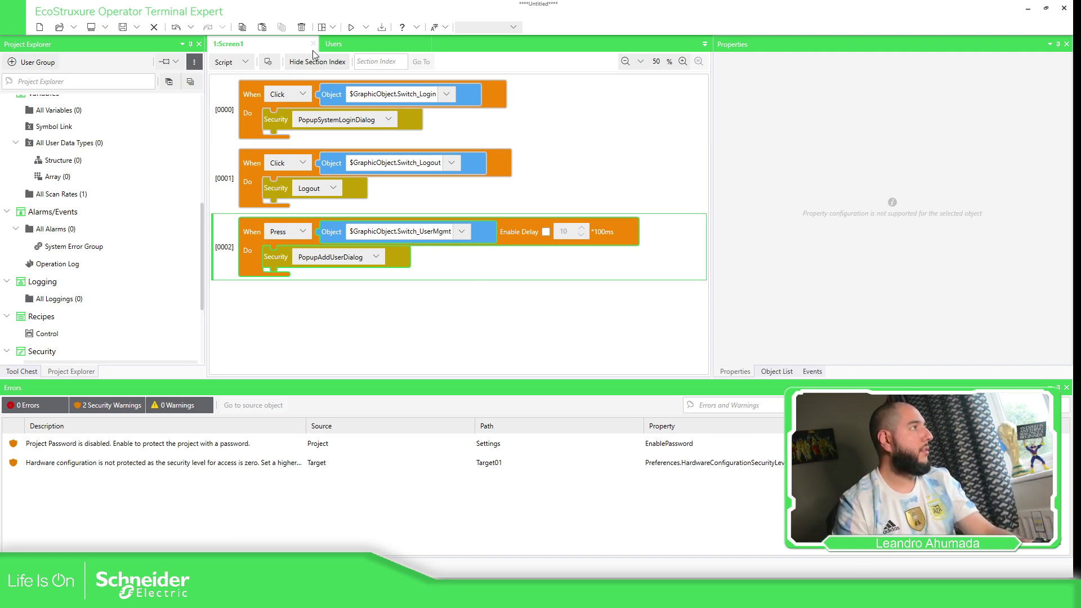
Run the simulation and press User Mgmt twice, cancelling the login prompt each time.
click(366, 27)
click(394, 62)
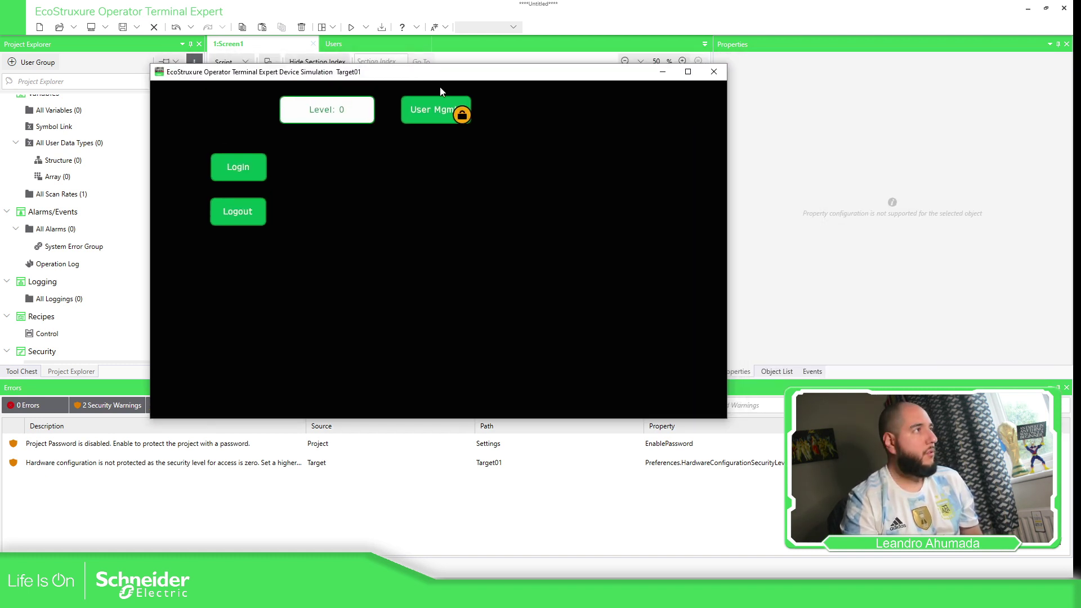
click(451, 120)
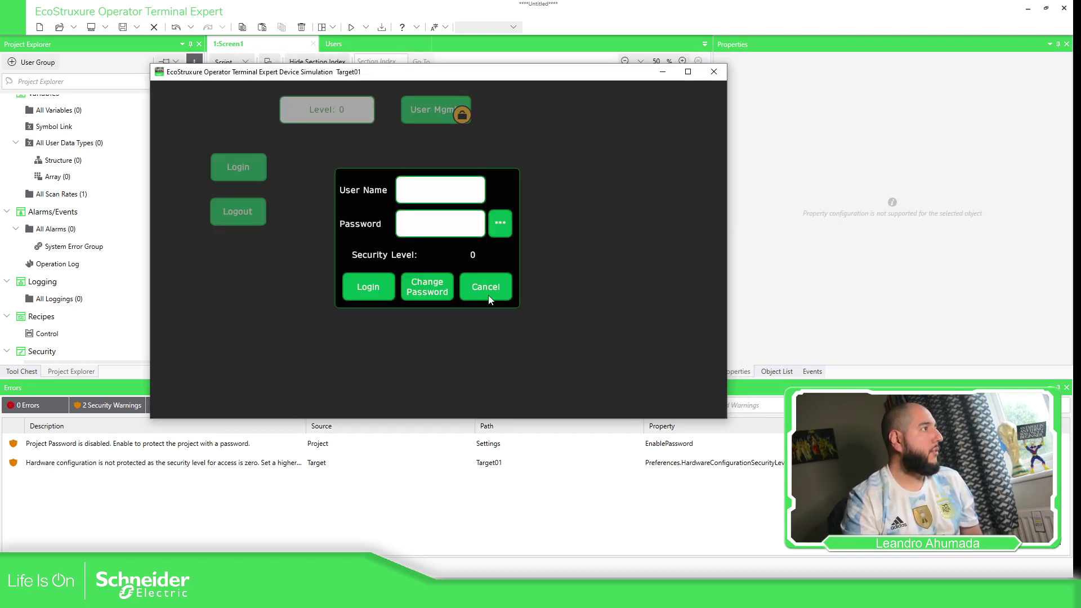
click(488, 298)
click(457, 112)
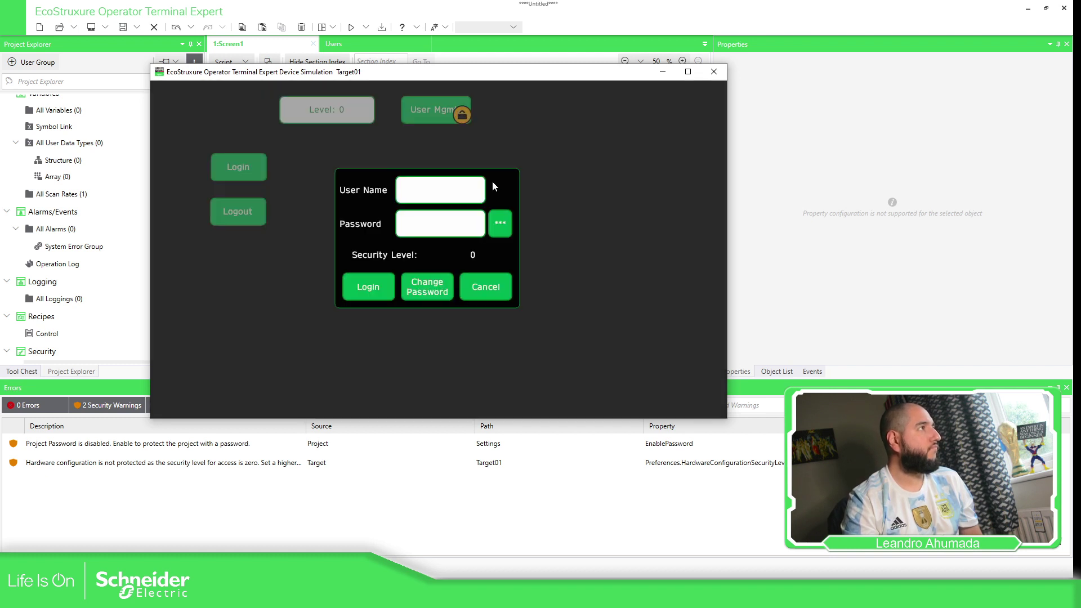
click(482, 284)
Close the simulation and set rule [0002]'s trigger back to Click.
click(713, 71)
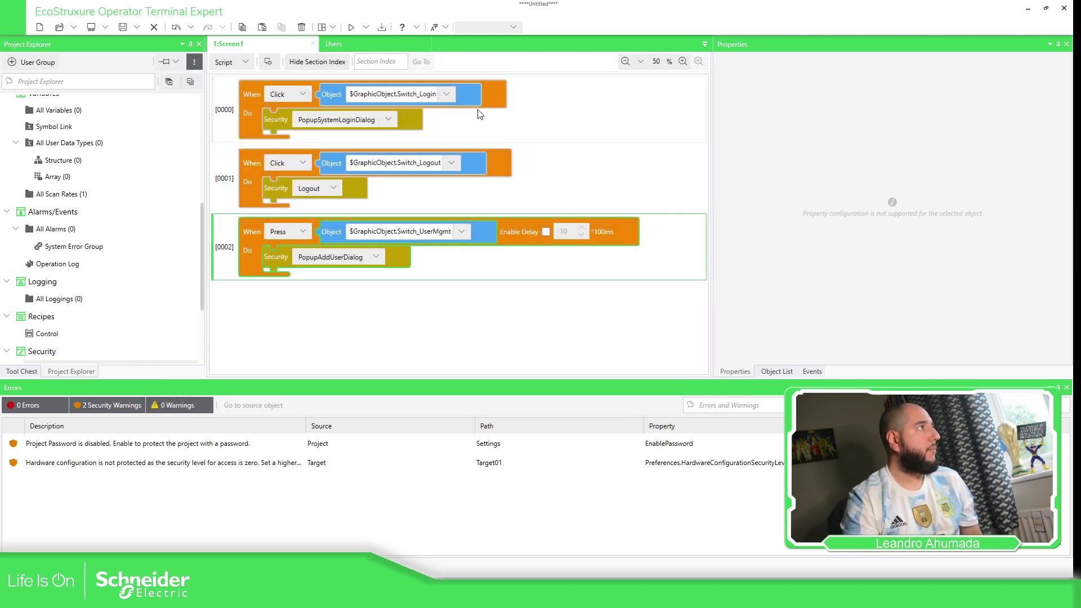
click(302, 231)
click(282, 248)
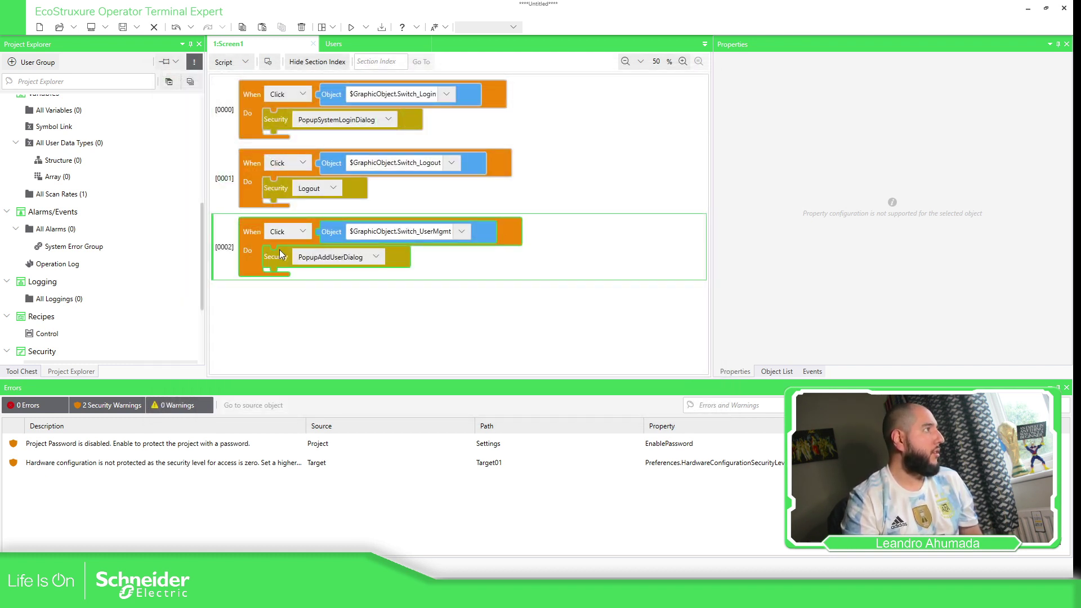
click(239, 62)
Return to Screen view, select Switch_UserMgmt and check its Interlock.
click(225, 79)
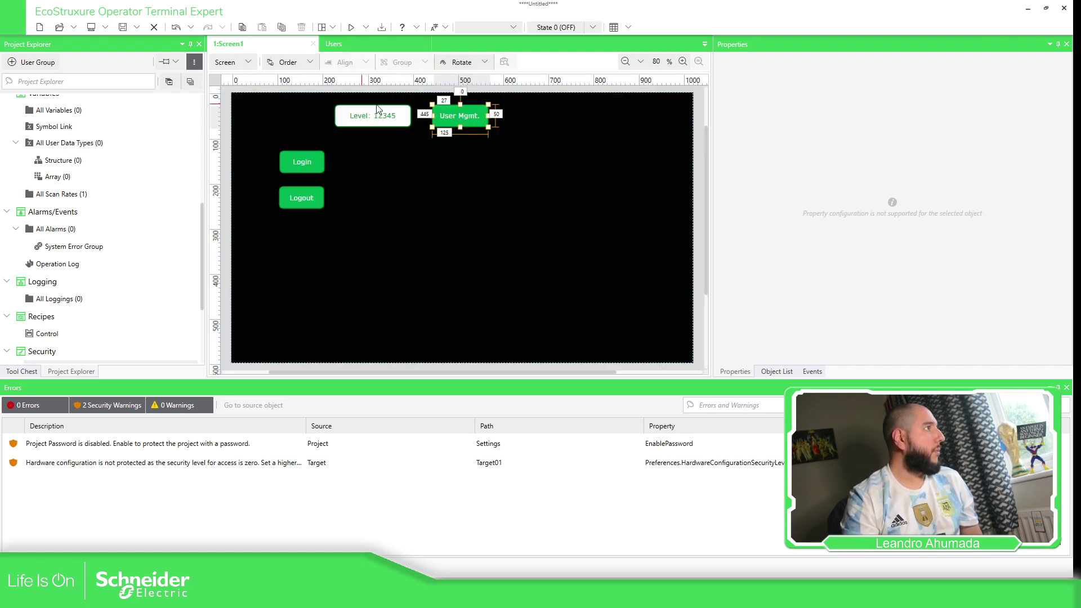
click(465, 113)
click(789, 194)
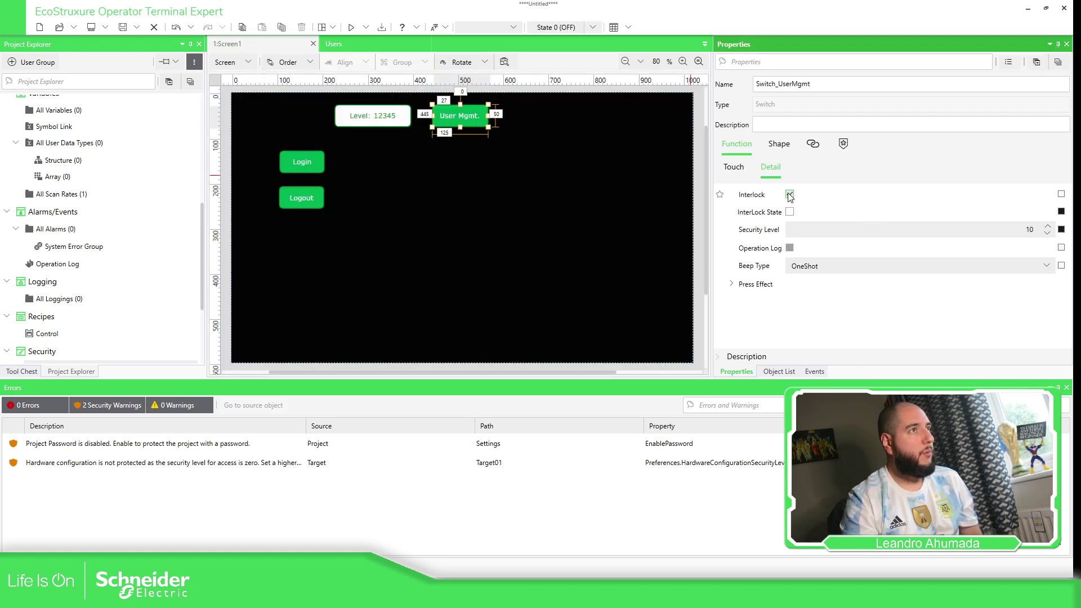
Bind the interlock to Target01's SecuritySettings.CurrentSecurityLevel, One Way, with Converter ticked.
click(1060, 194)
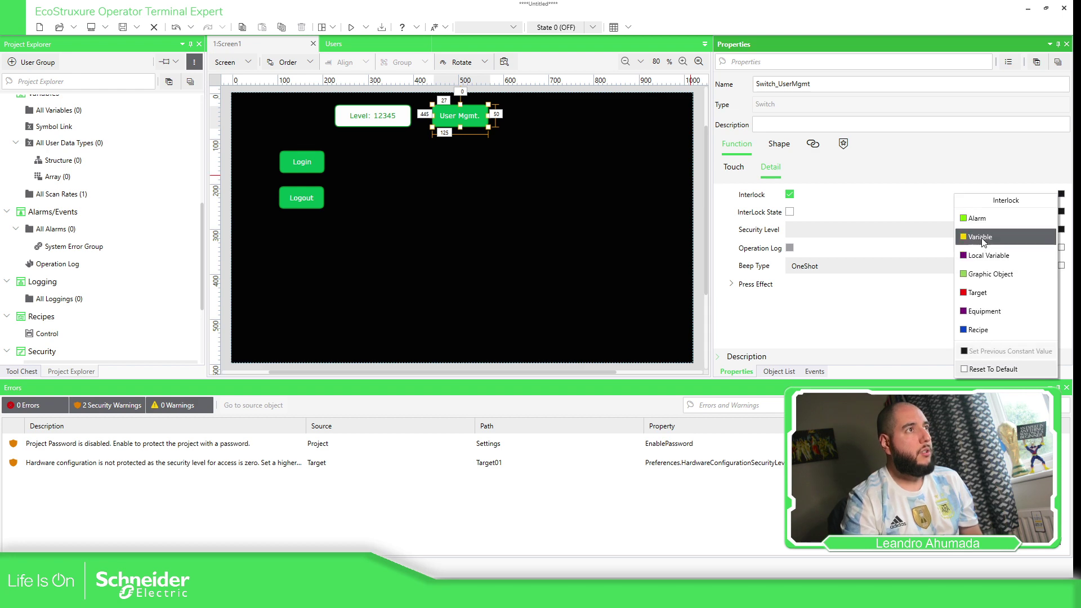
click(980, 293)
click(364, 200)
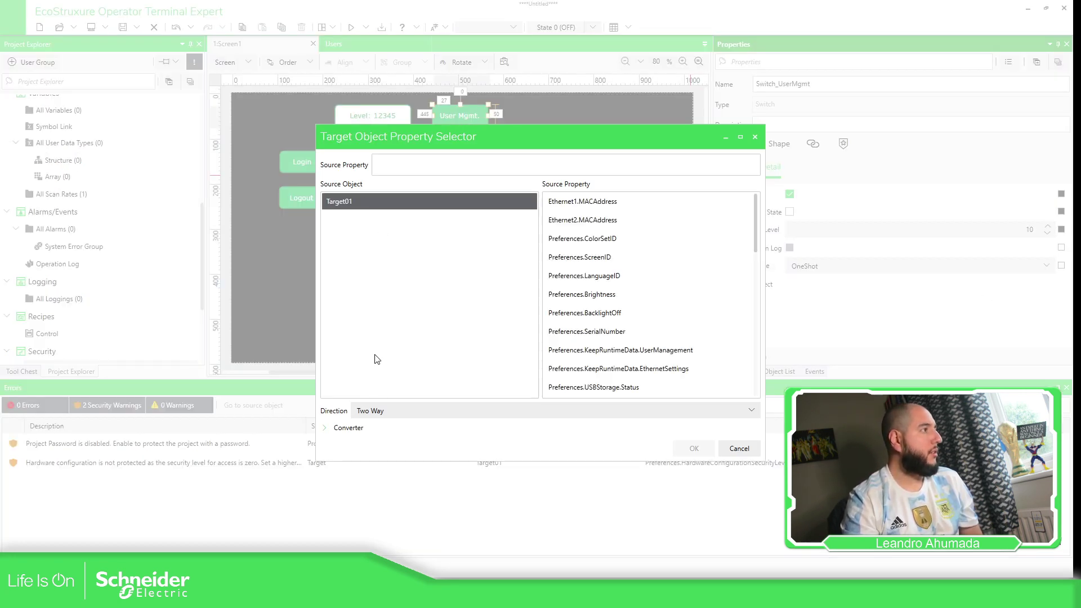
scroll(645, 308, down, 10)
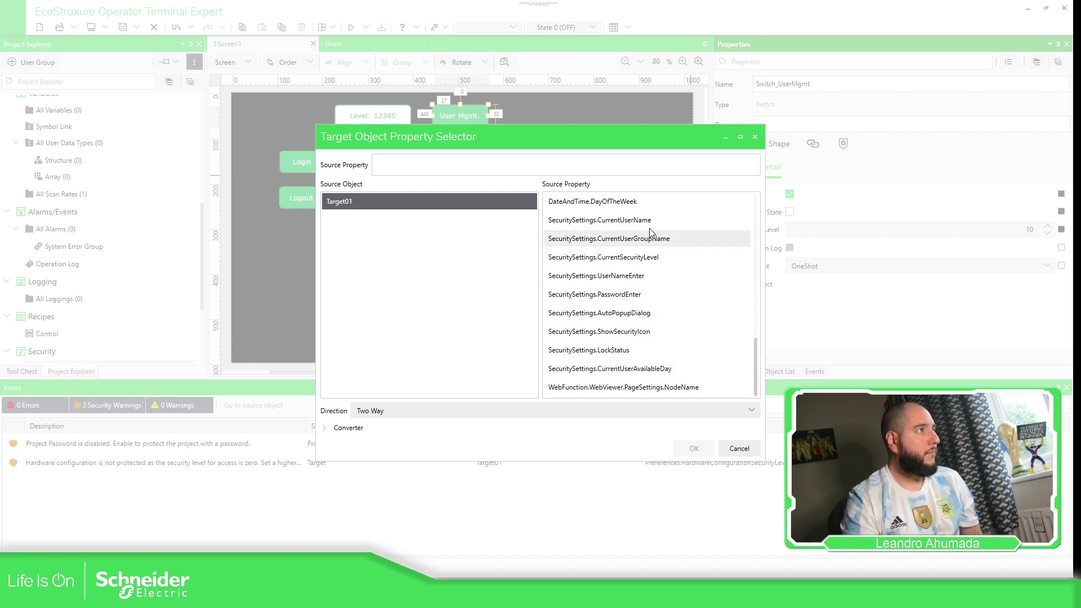
click(650, 259)
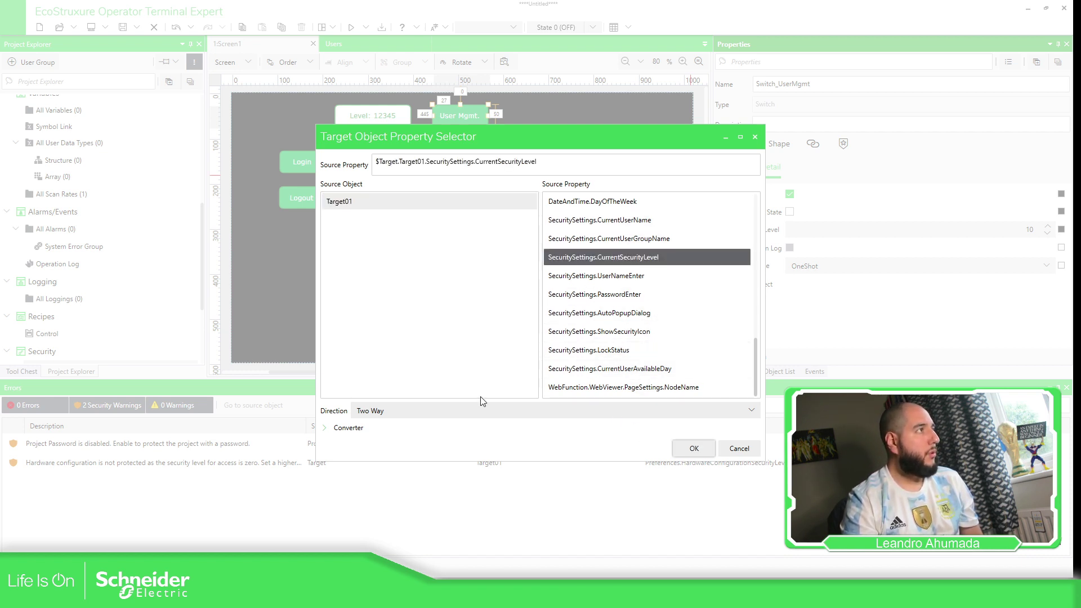
click(397, 409)
click(377, 429)
click(356, 430)
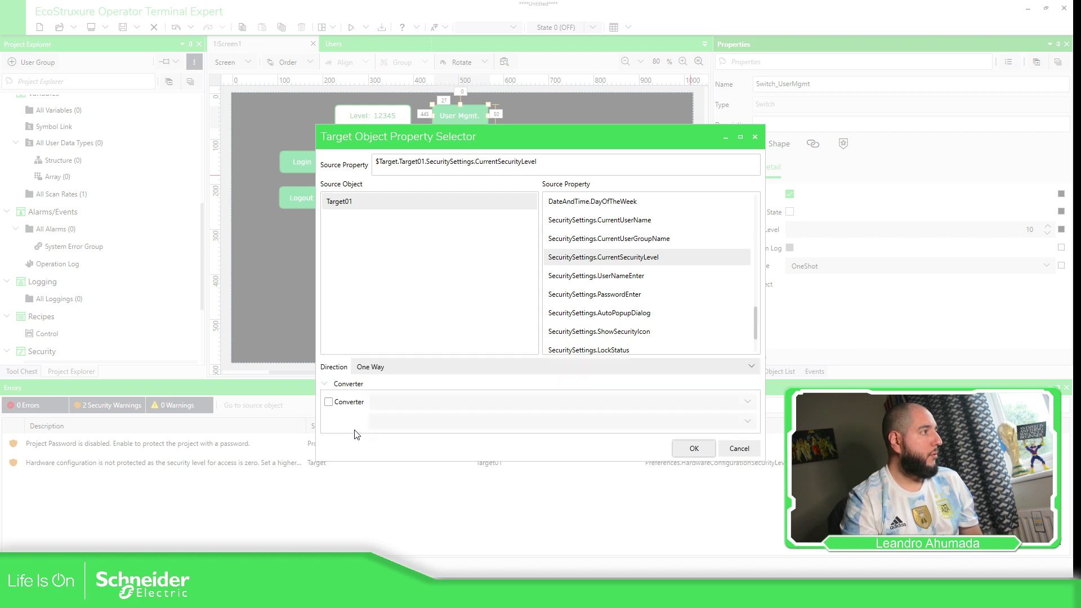
click(329, 402)
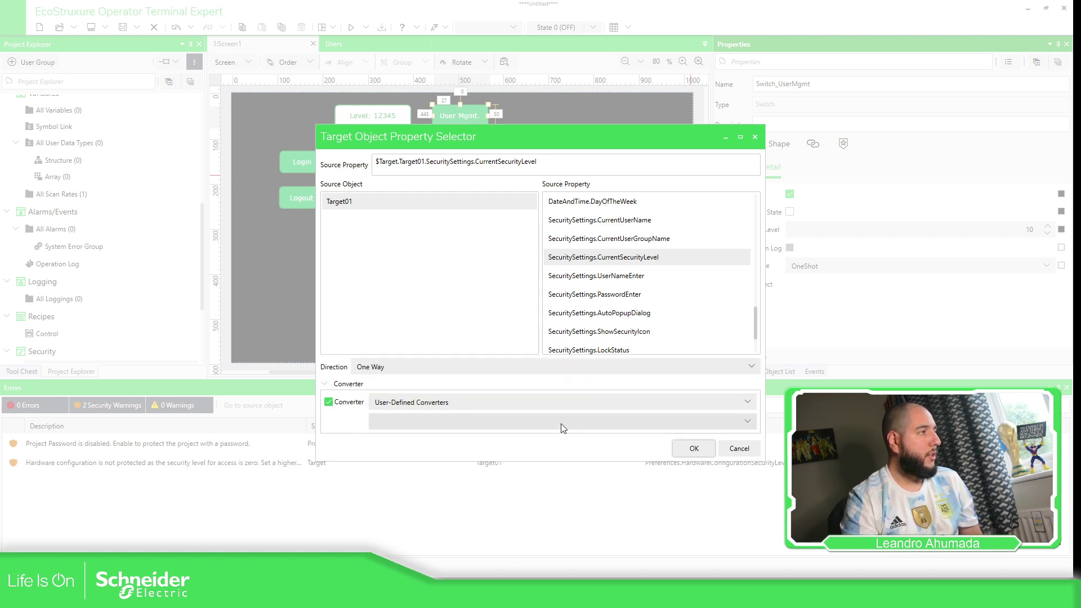
click(693, 448)
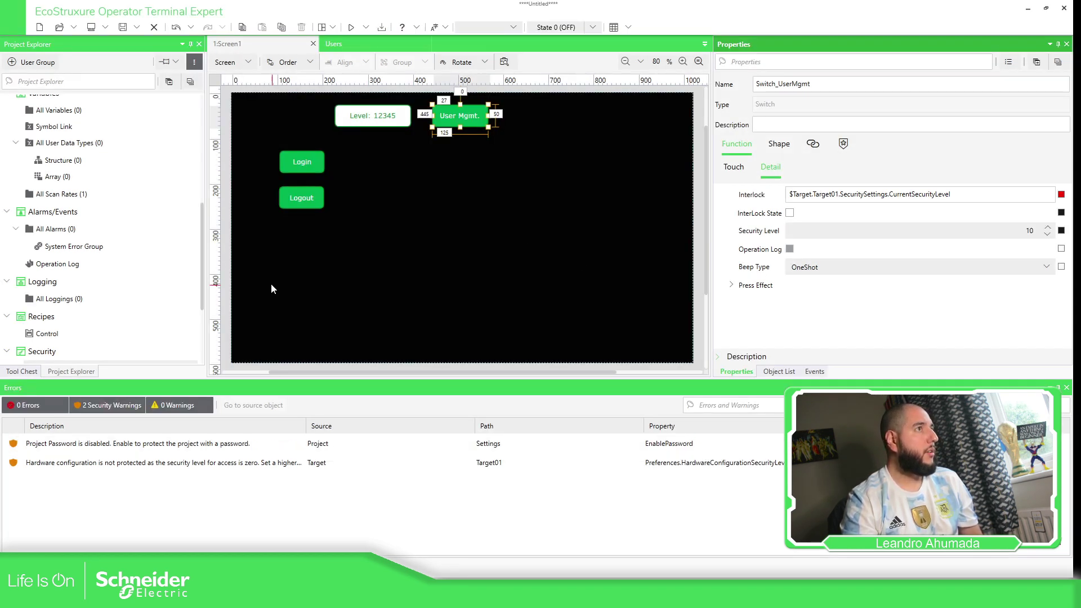
scroll(77, 338, down, 5)
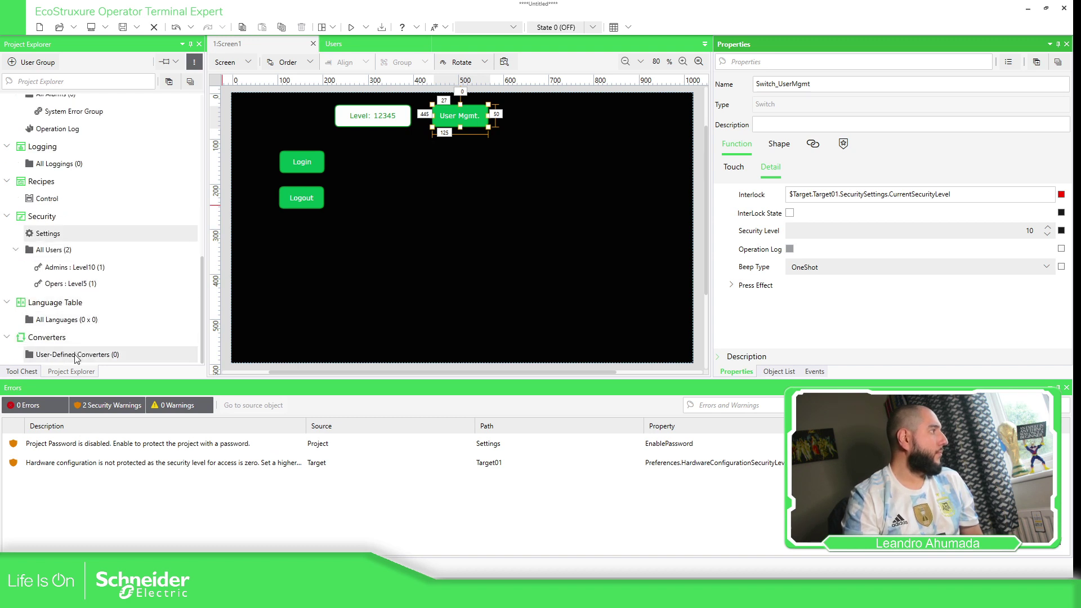
Add a new Range converter named cSecurityInterlock in User-Defined Converters.
double_click(77, 355)
click(251, 63)
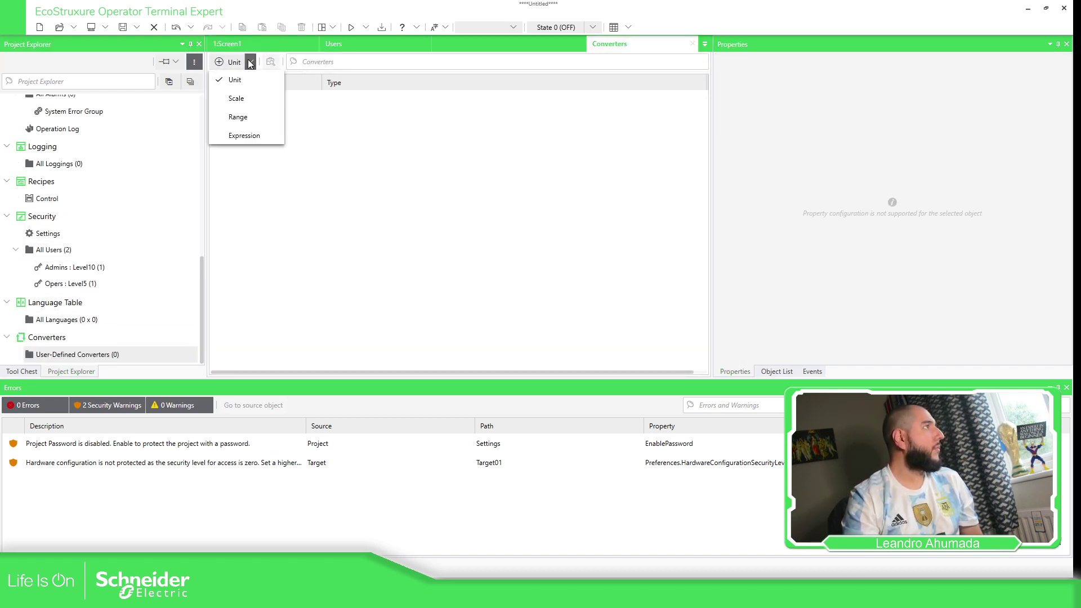
click(238, 117)
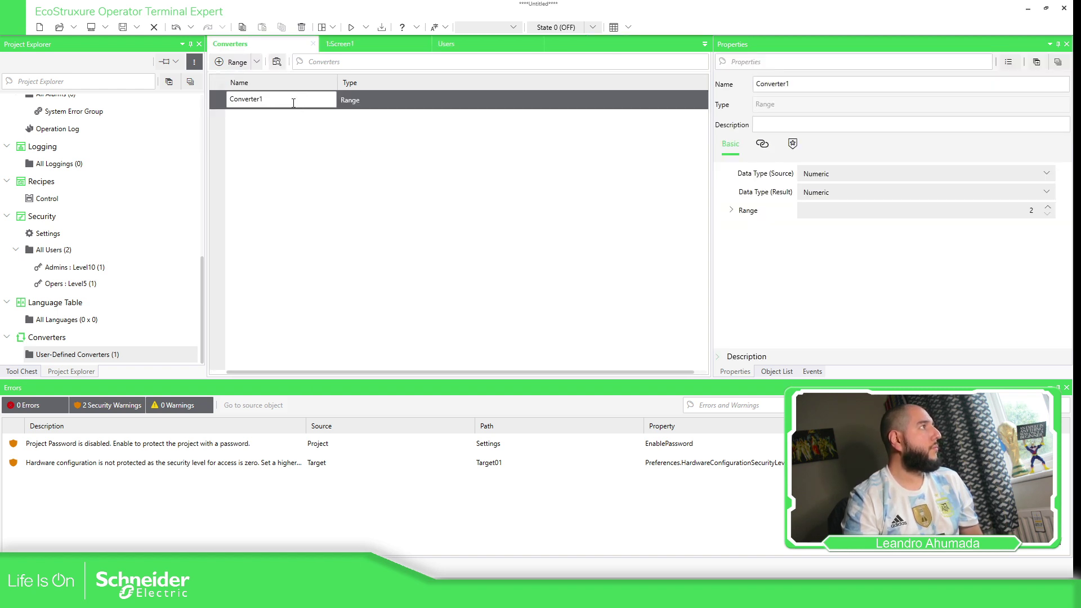
text(c)
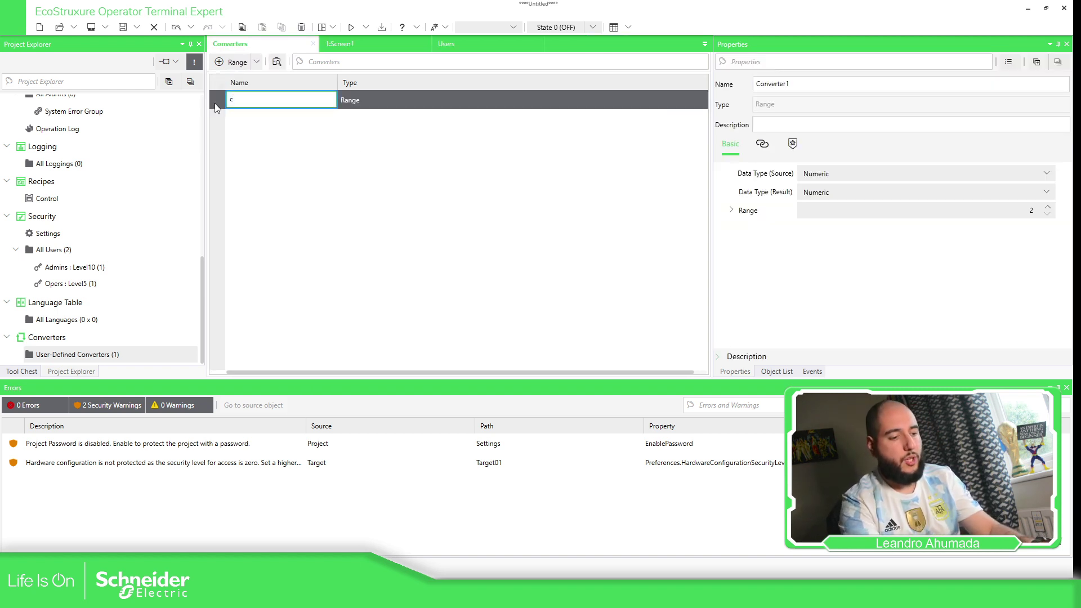
text(Security)
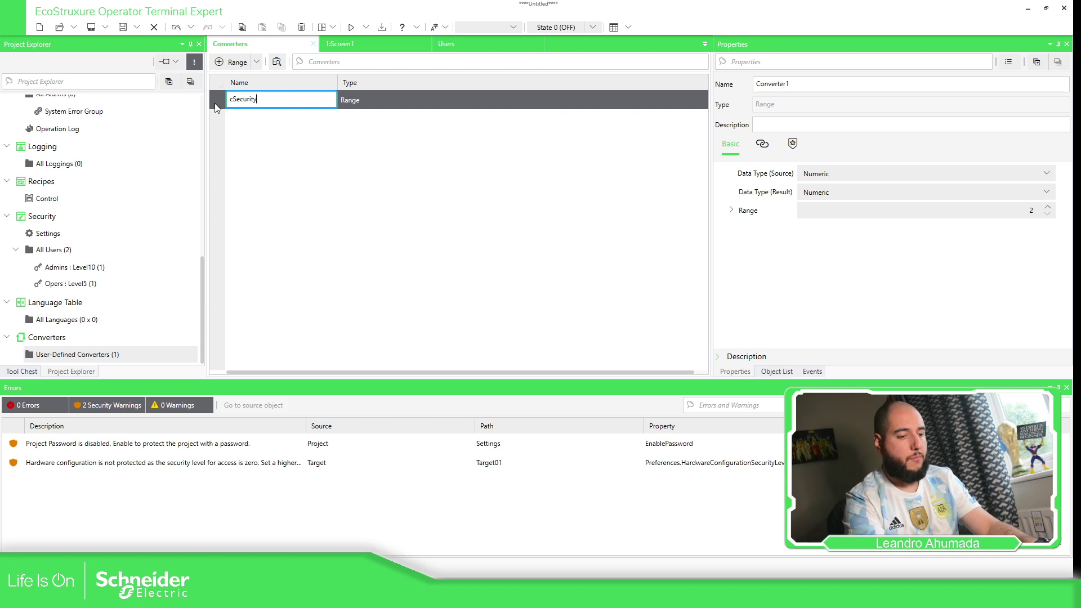
text(Interlock)
key(Return)
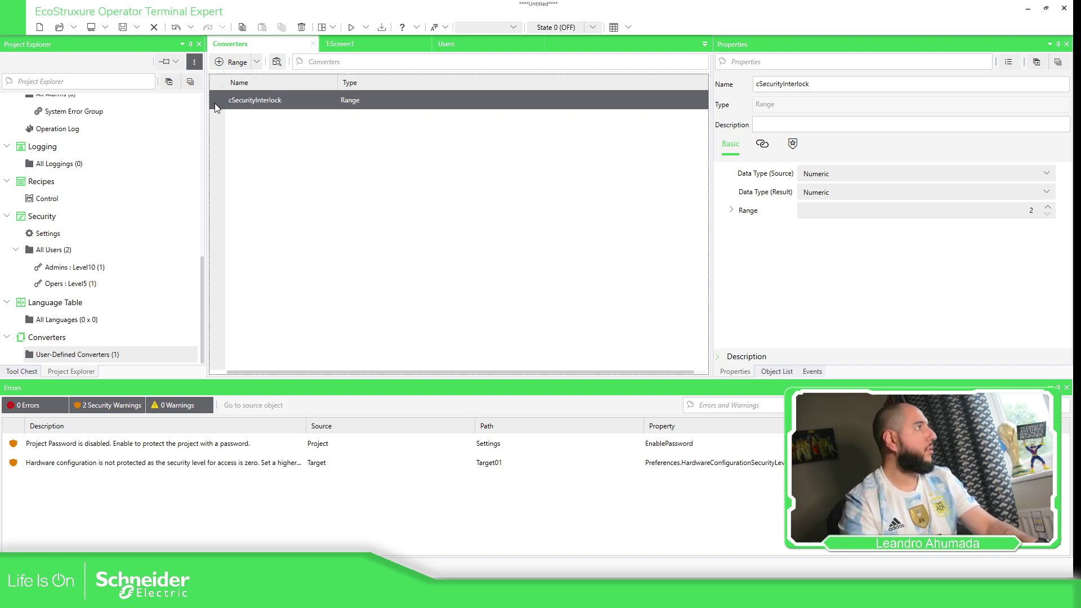
Keep the source data type Numeric and set Data Type (Result) to Boolean.
click(910, 169)
click(911, 169)
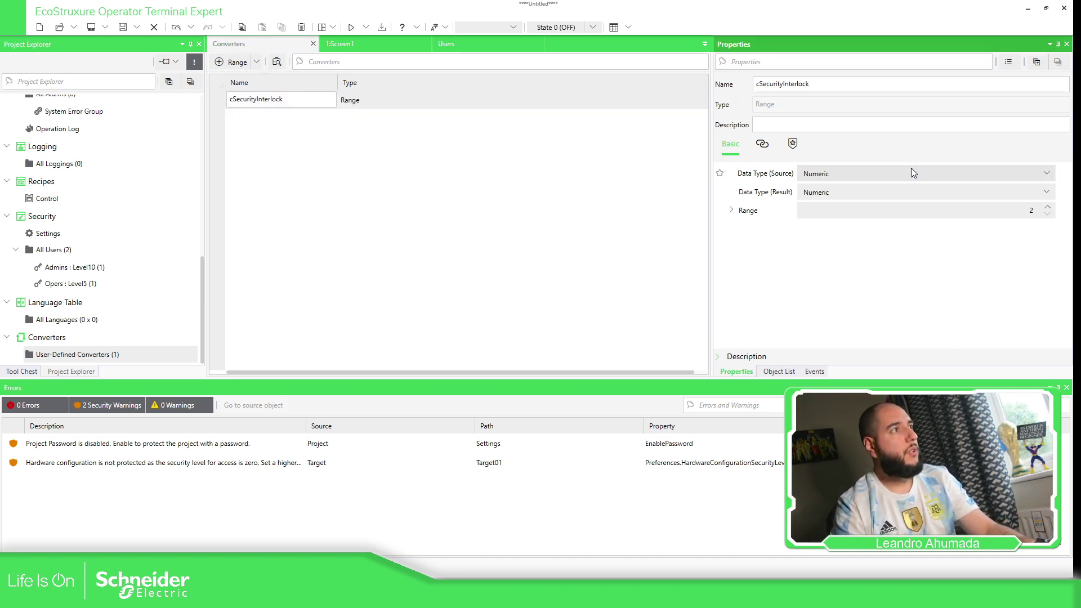
click(834, 195)
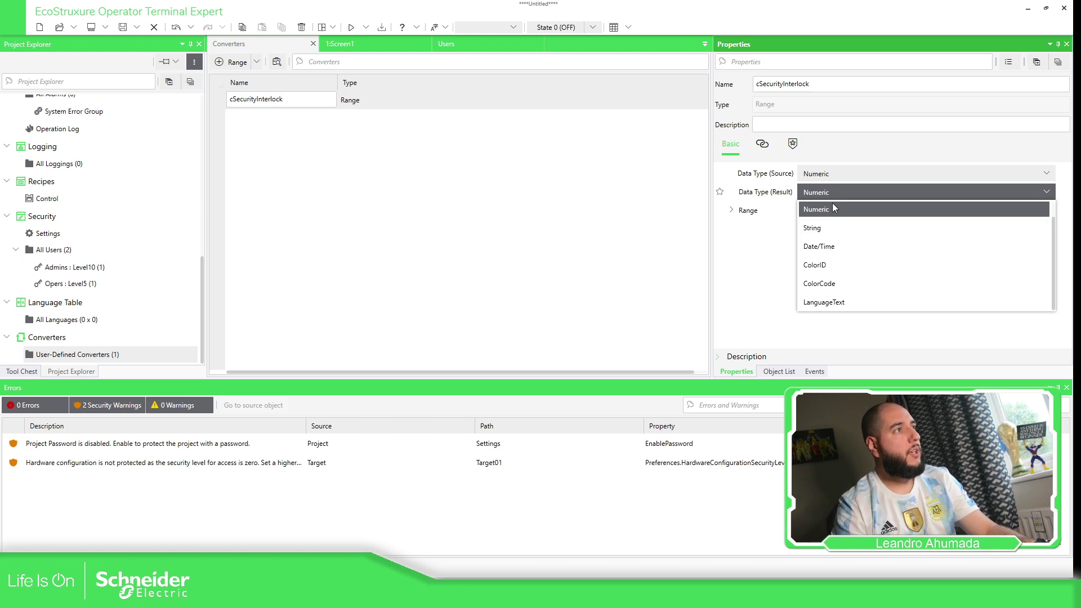
scroll(828, 210, up, 1)
click(827, 210)
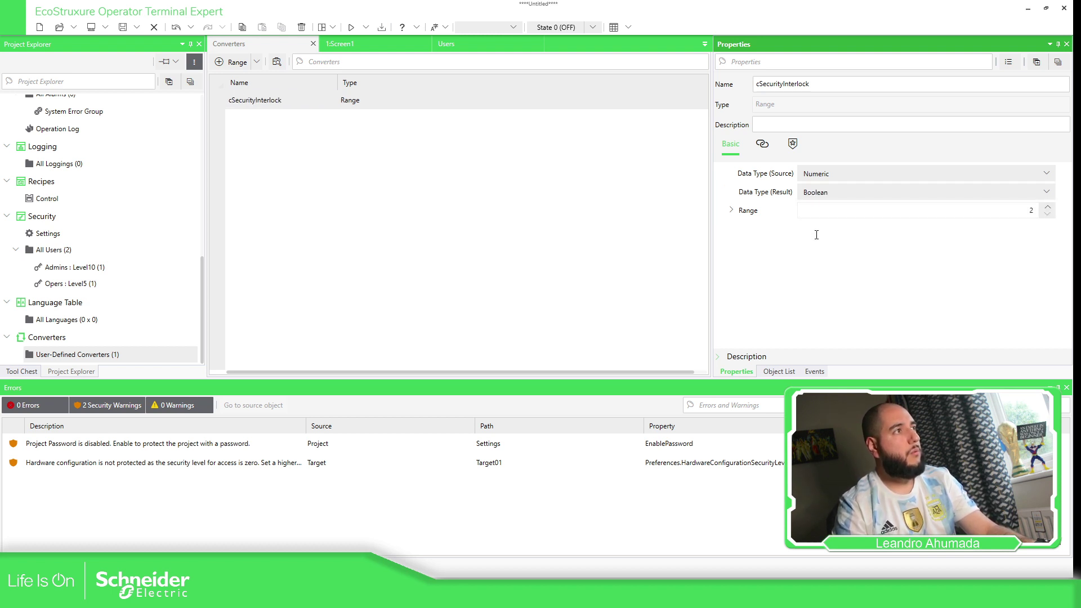
Set Range 1 to input == 10 giving True, with Else giving False.
click(732, 211)
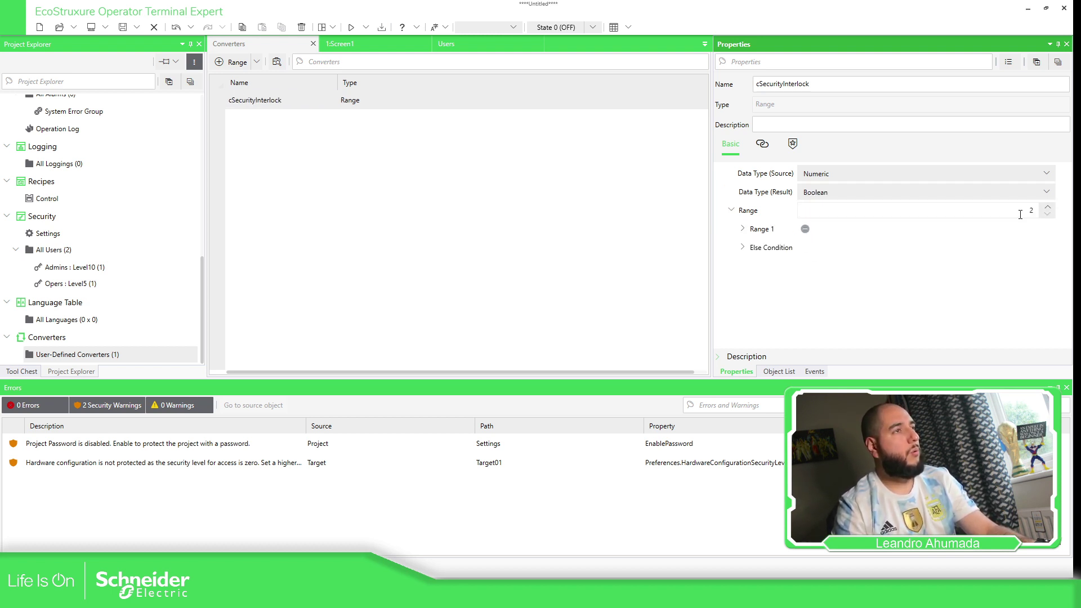
click(743, 229)
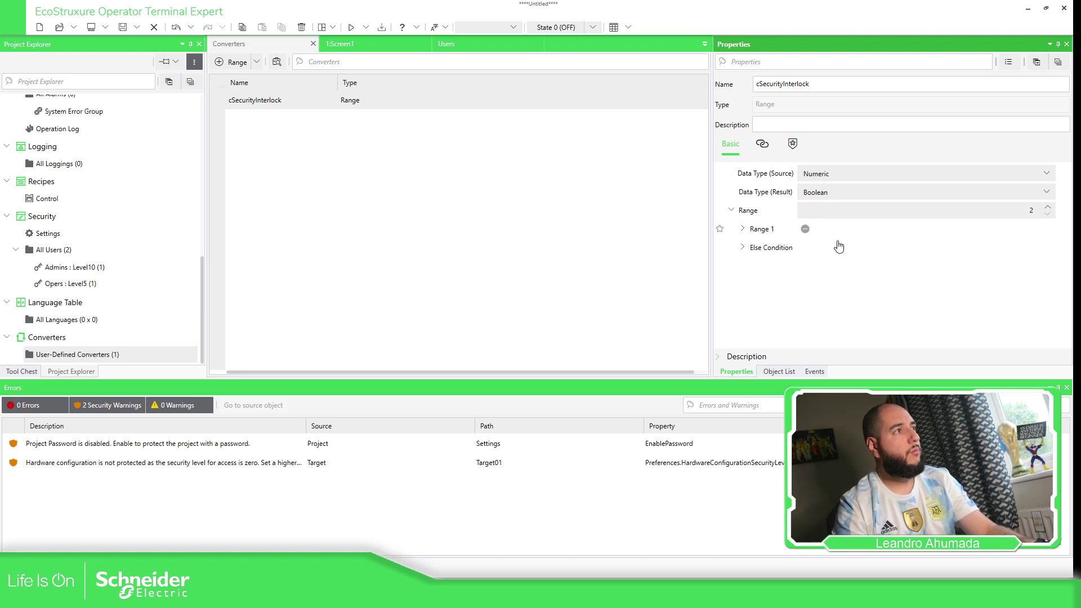
click(1006, 248)
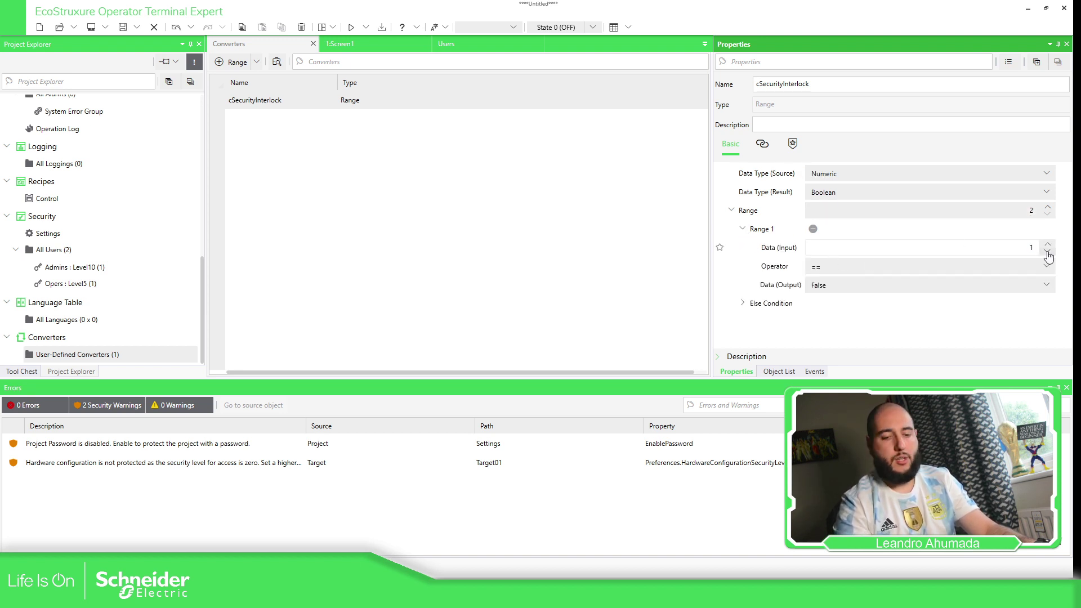
click(1018, 286)
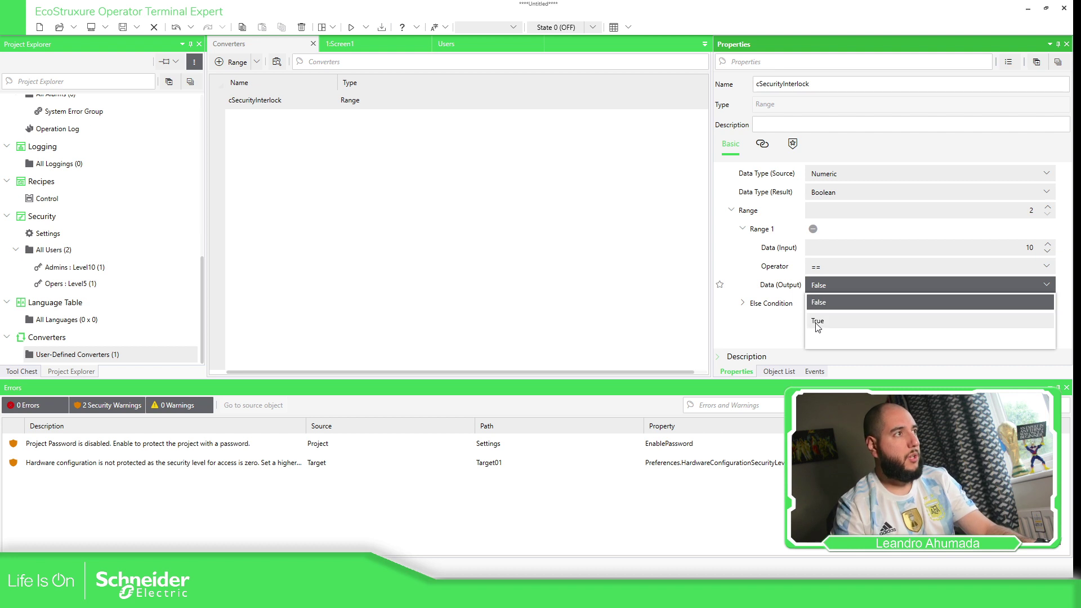
click(1016, 318)
click(742, 303)
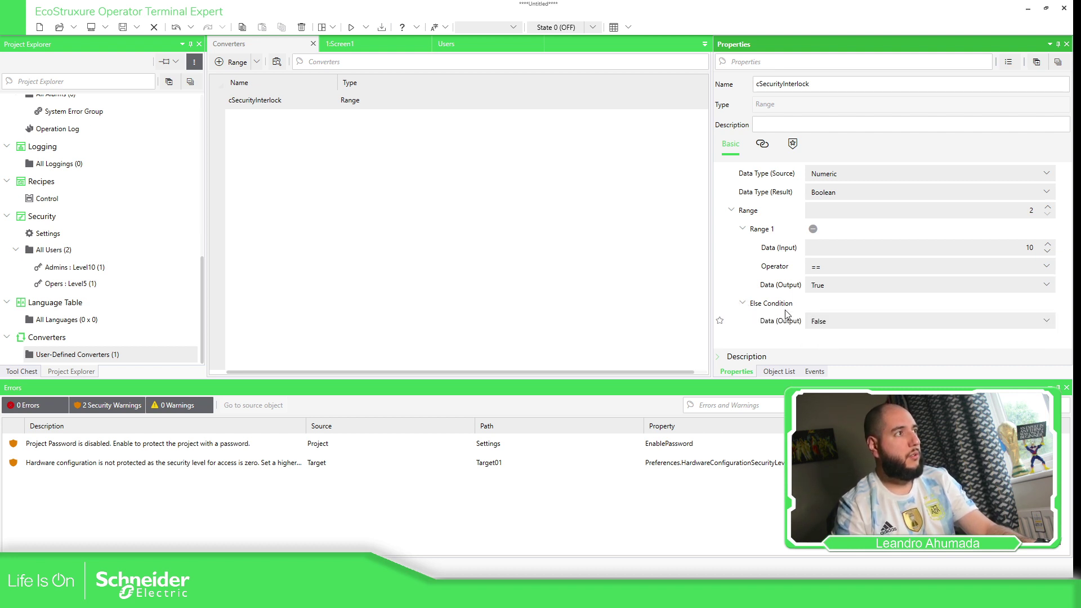
click(341, 43)
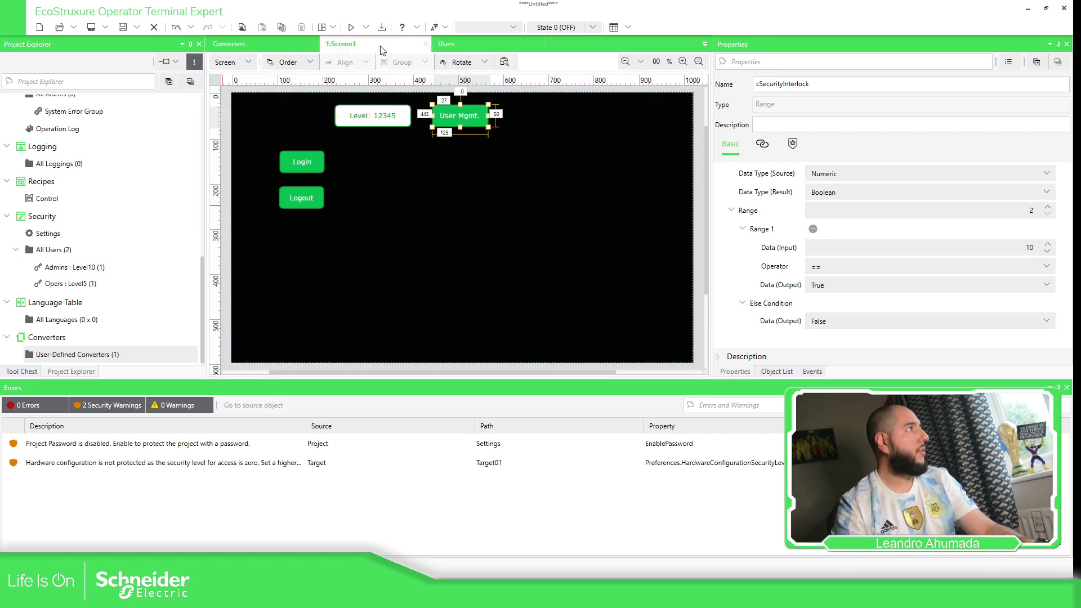
Rebind Switch_UserMgmt's interlock to the target through the cSecurityInterlock converter.
click(476, 125)
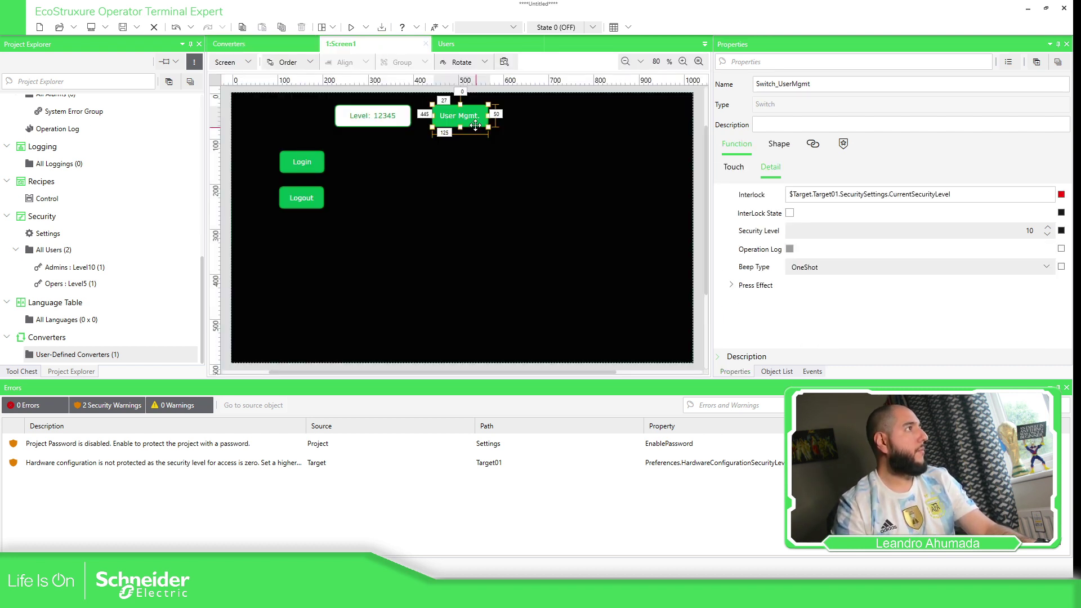
click(1058, 194)
click(982, 292)
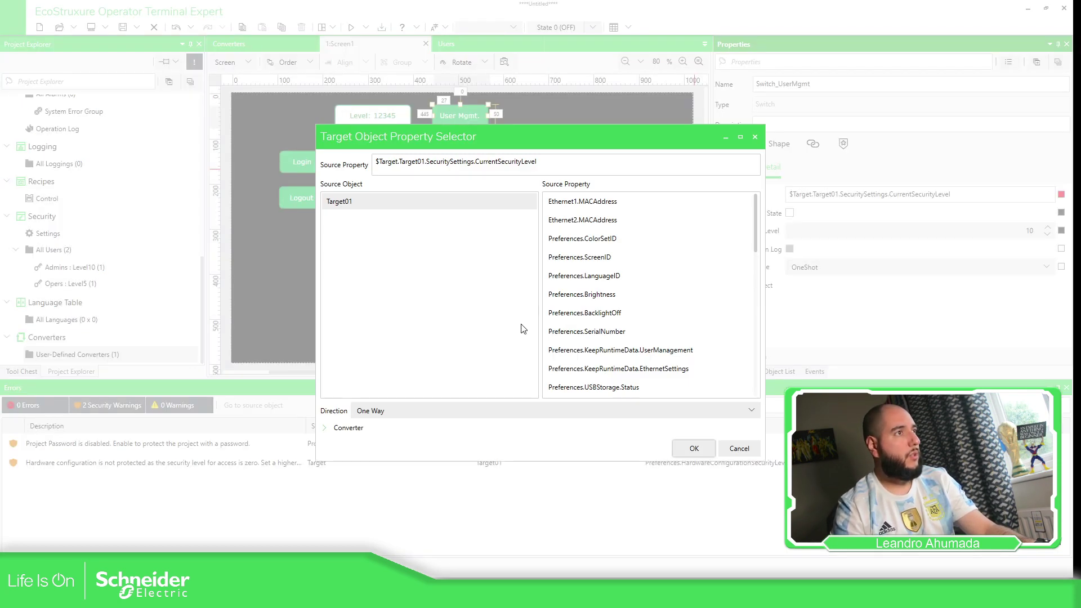
click(335, 428)
click(336, 403)
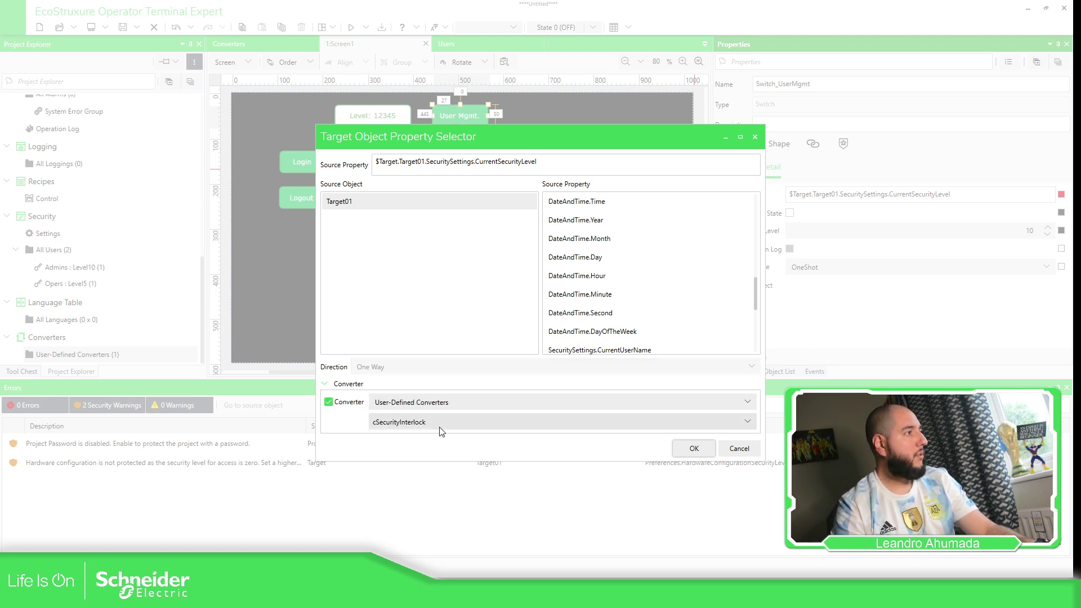
click(694, 449)
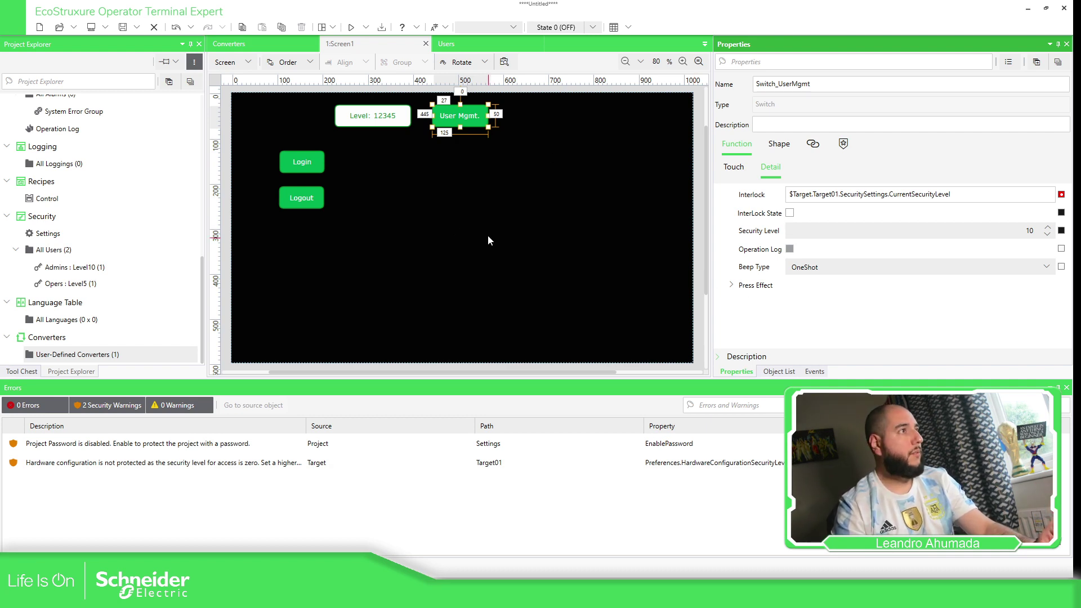
click(352, 28)
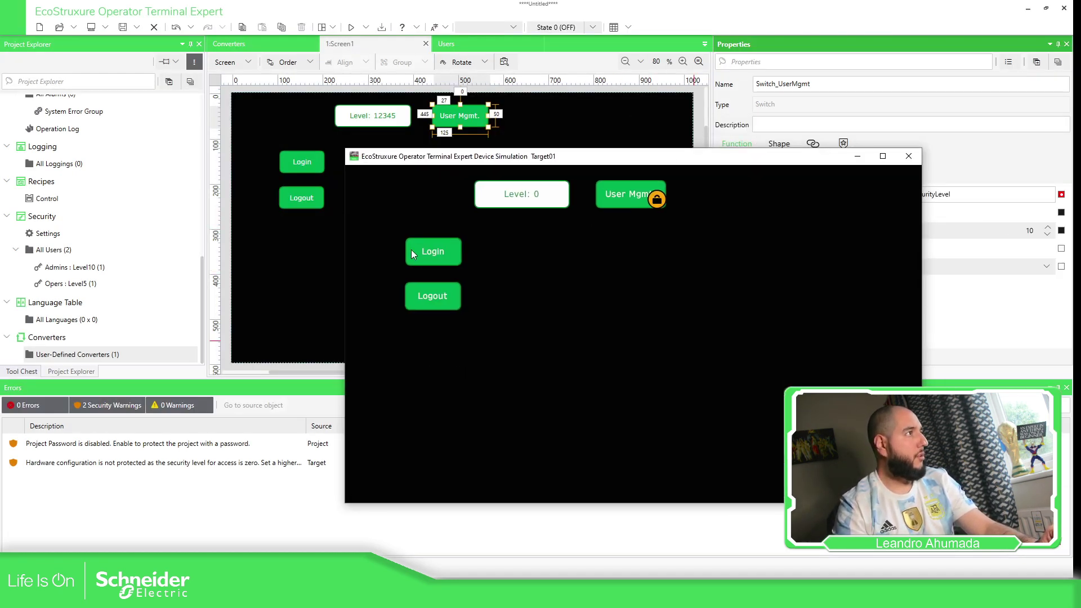
click(427, 252)
click(630, 271)
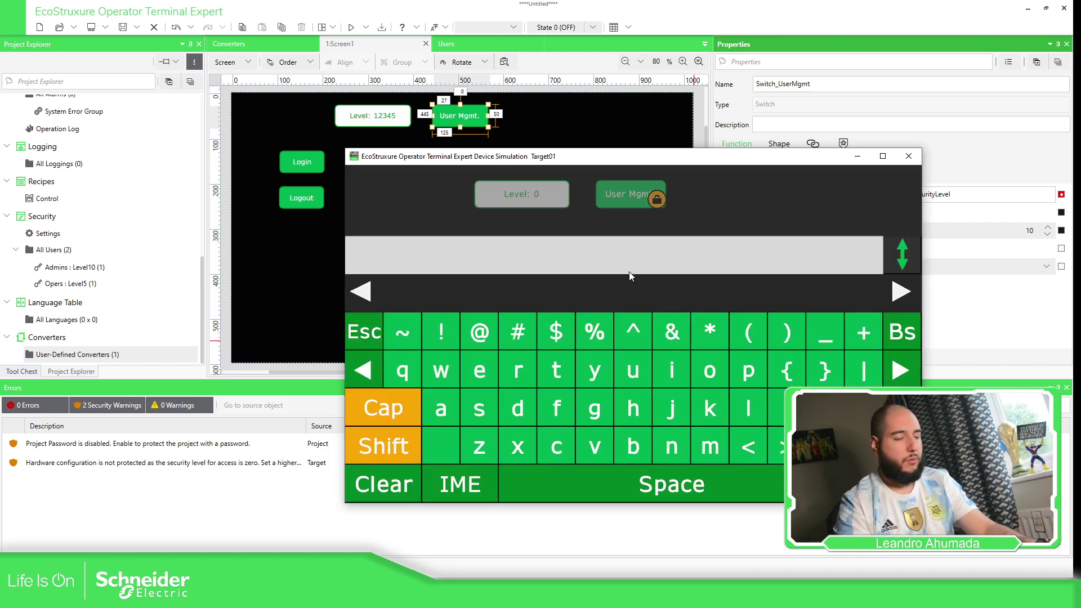
text(LTA)
key(Return)
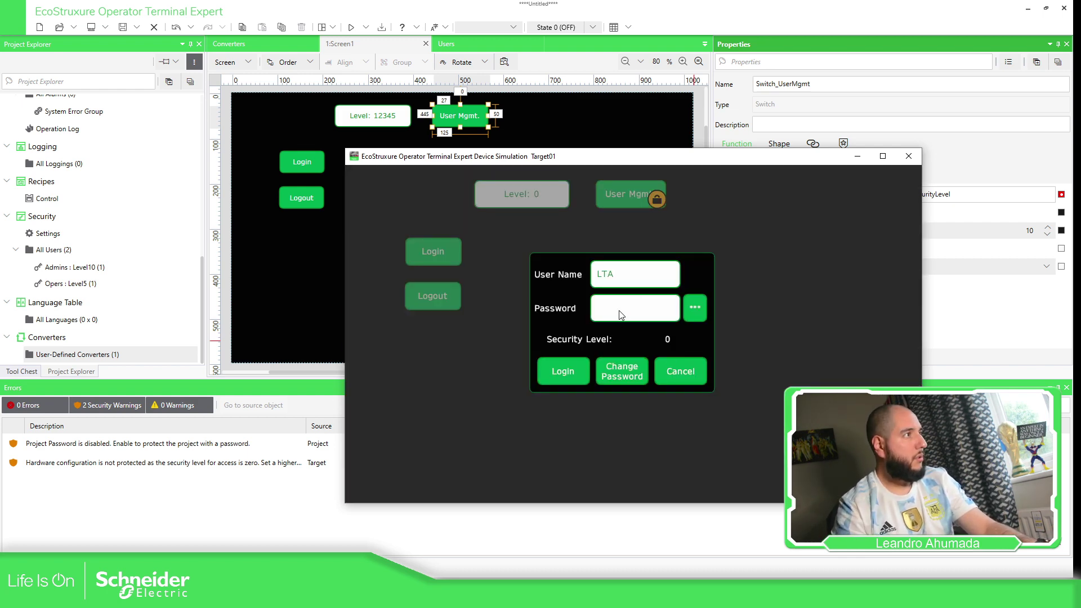
click(619, 309)
text(***)
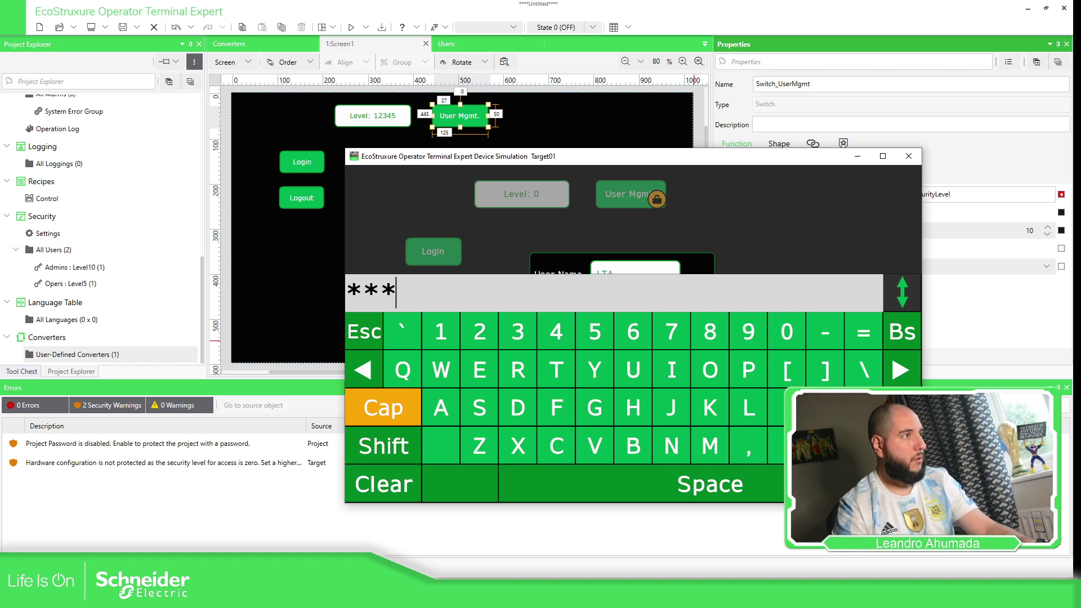
key(Return)
click(555, 370)
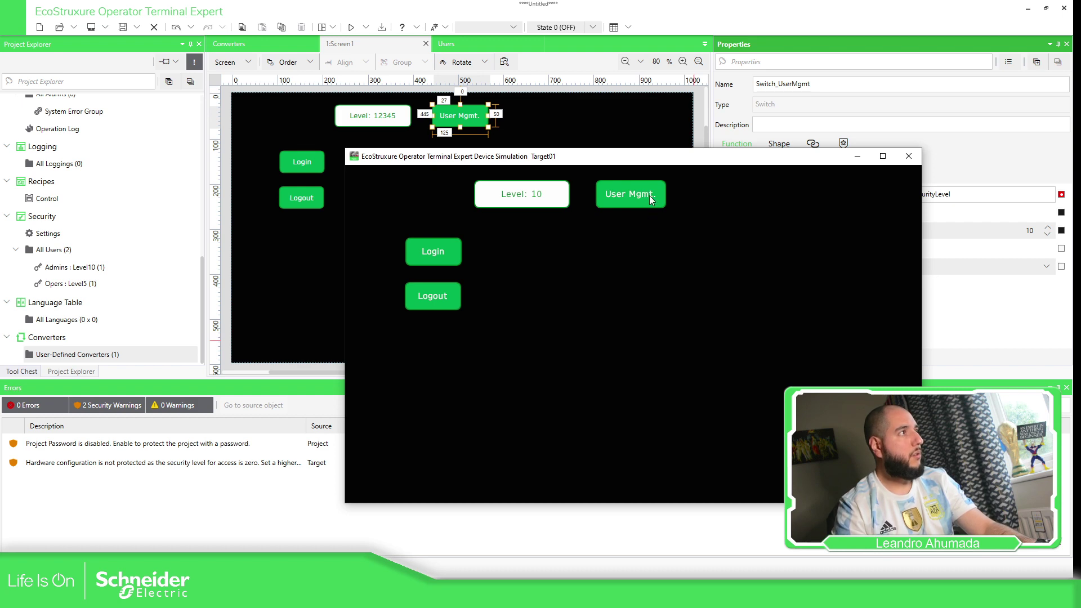
click(908, 154)
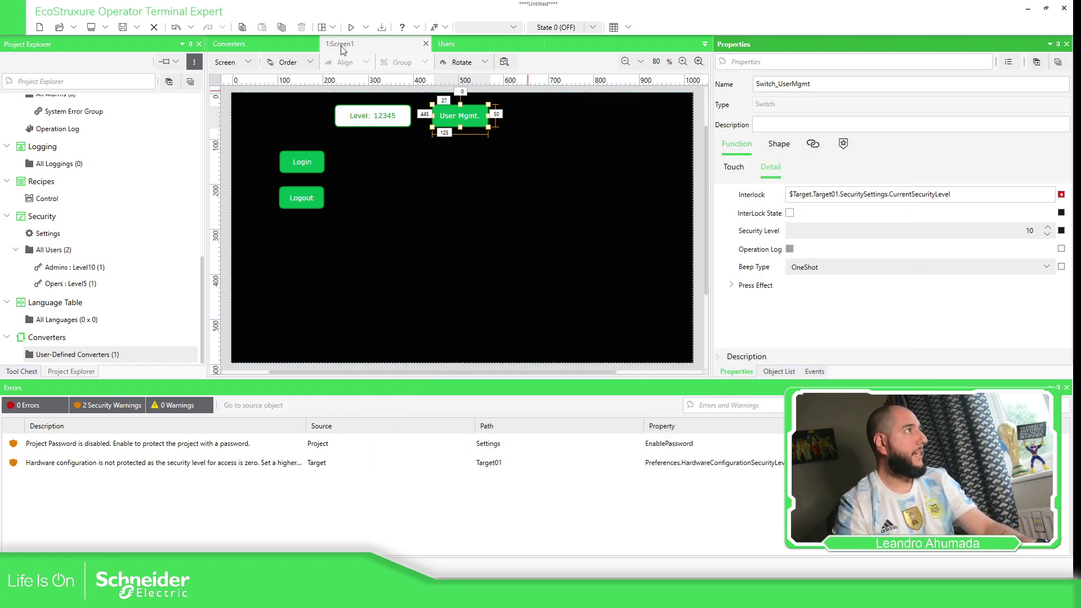
In cSecurityInterlock, set Range 1 output to False and Else output to True.
click(299, 49)
click(352, 102)
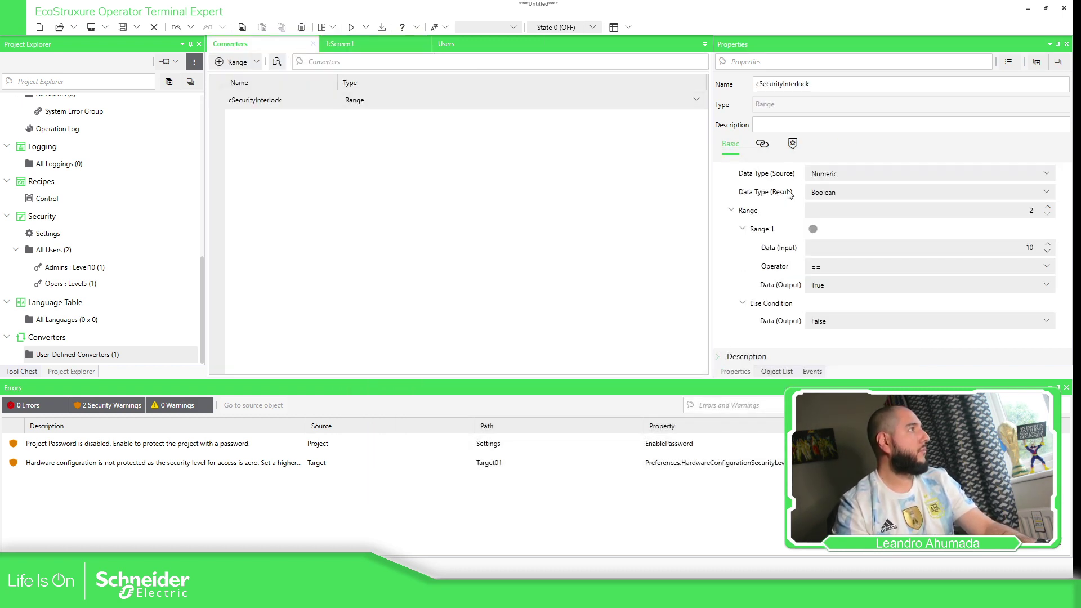
click(869, 284)
click(867, 304)
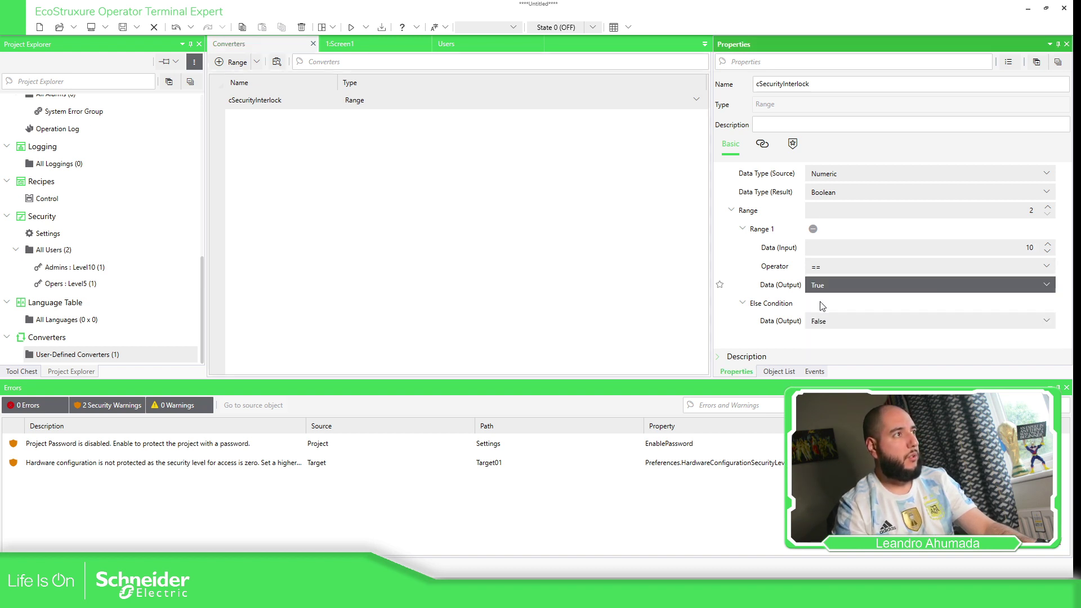
click(867, 320)
click(866, 357)
click(625, 256)
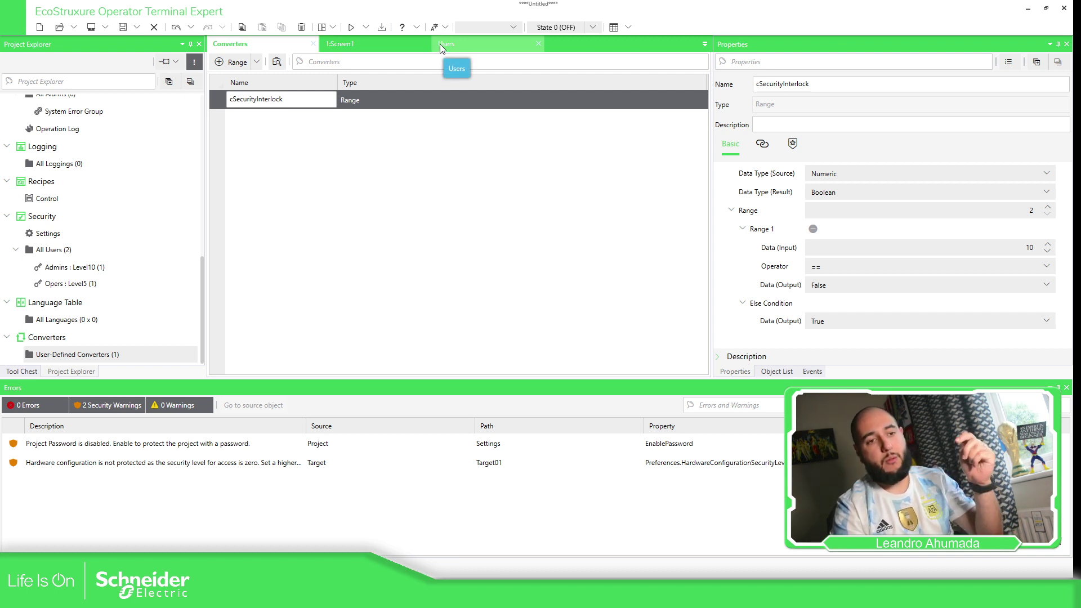
Tick InterLock State for Switch_UserMgmt on Screen1 and start Device Simulate.
click(416, 42)
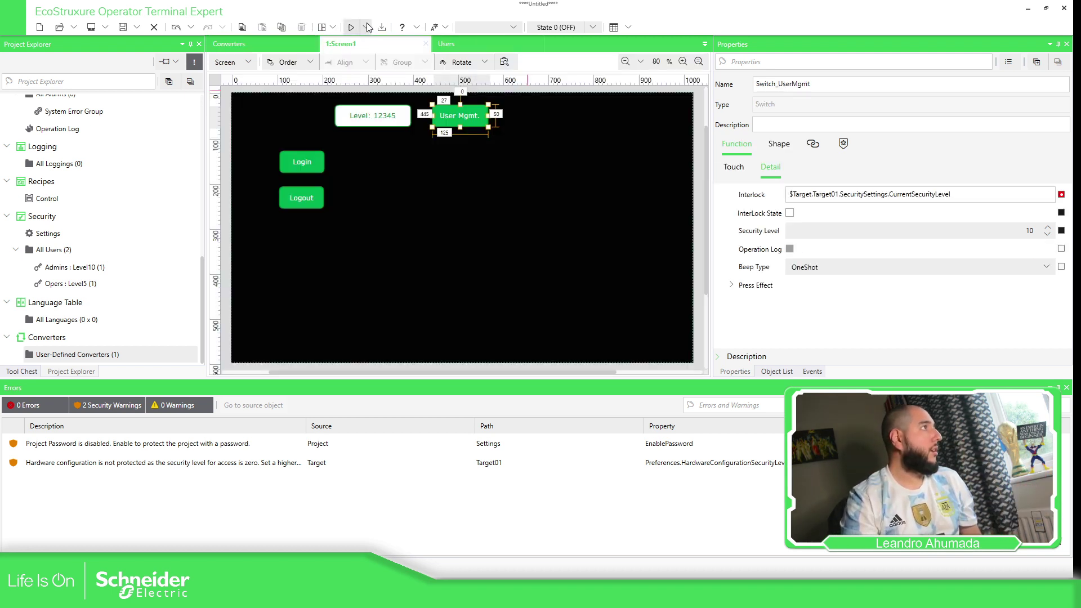
click(366, 27)
click(790, 213)
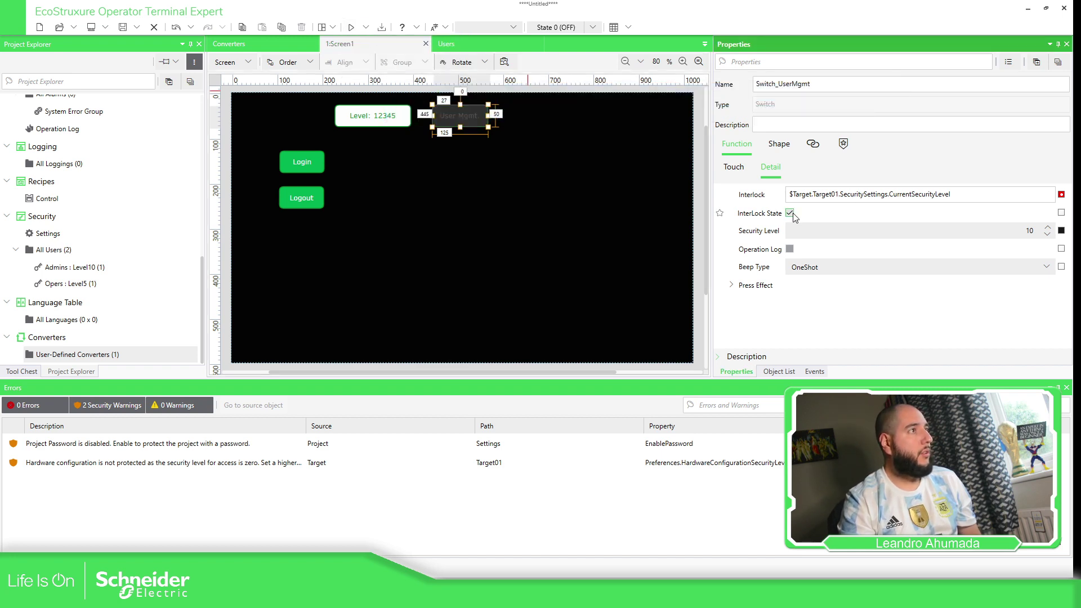
click(527, 177)
click(366, 27)
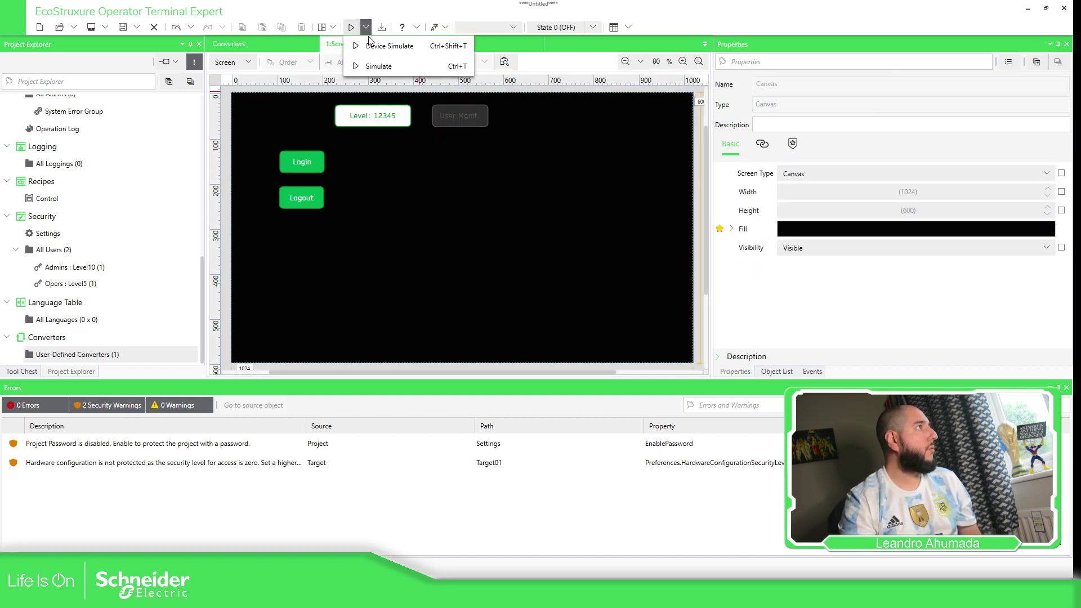
click(389, 47)
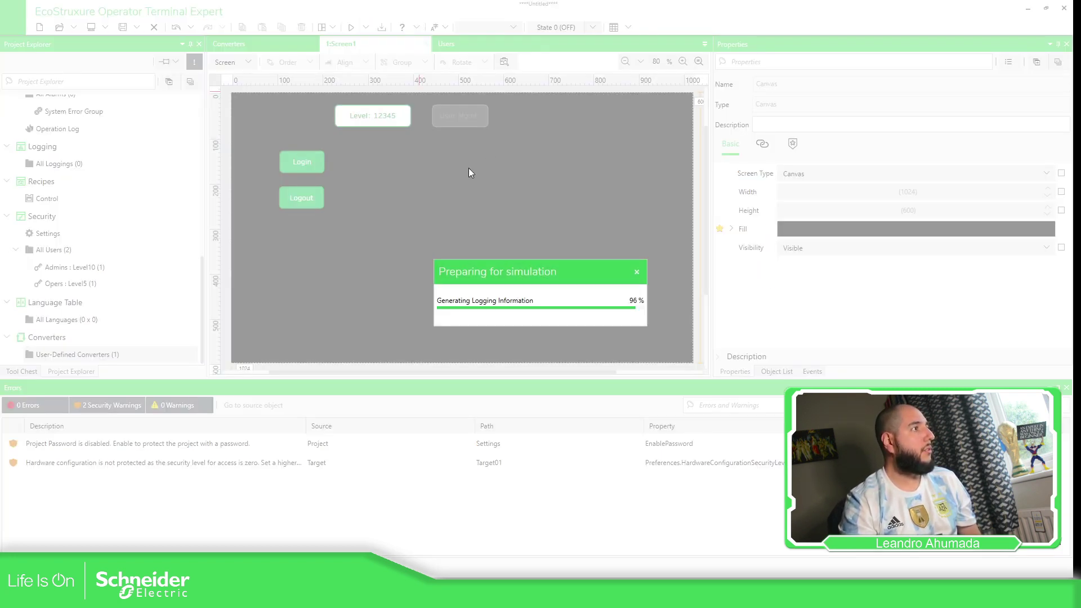
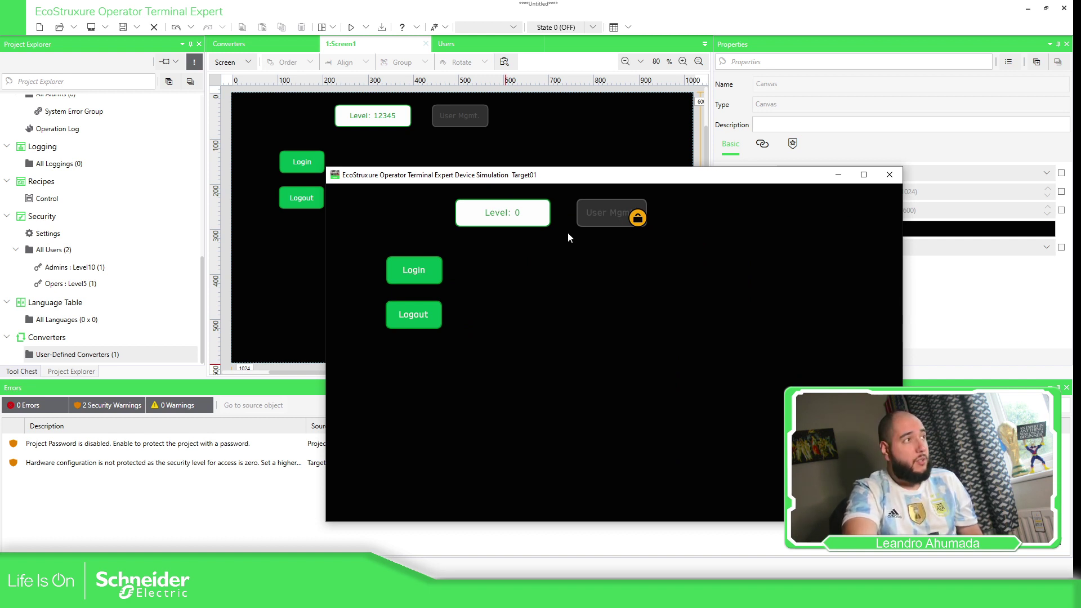
Log in on the simulated panel with the operator account's user name and password.
click(427, 273)
click(627, 297)
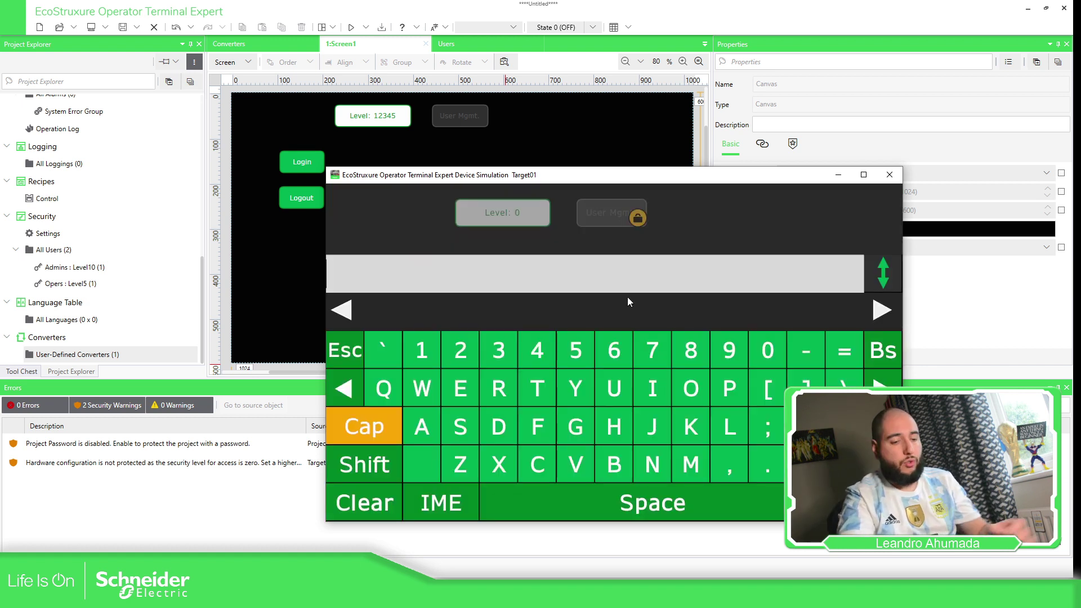
text(pepito)
key(Return)
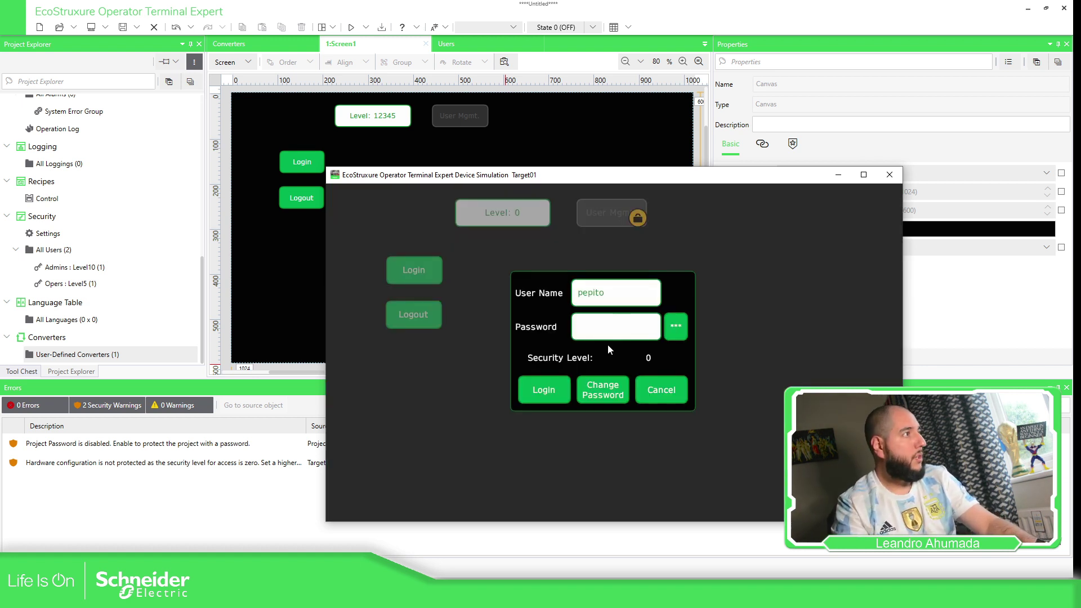
click(606, 334)
text(123456)
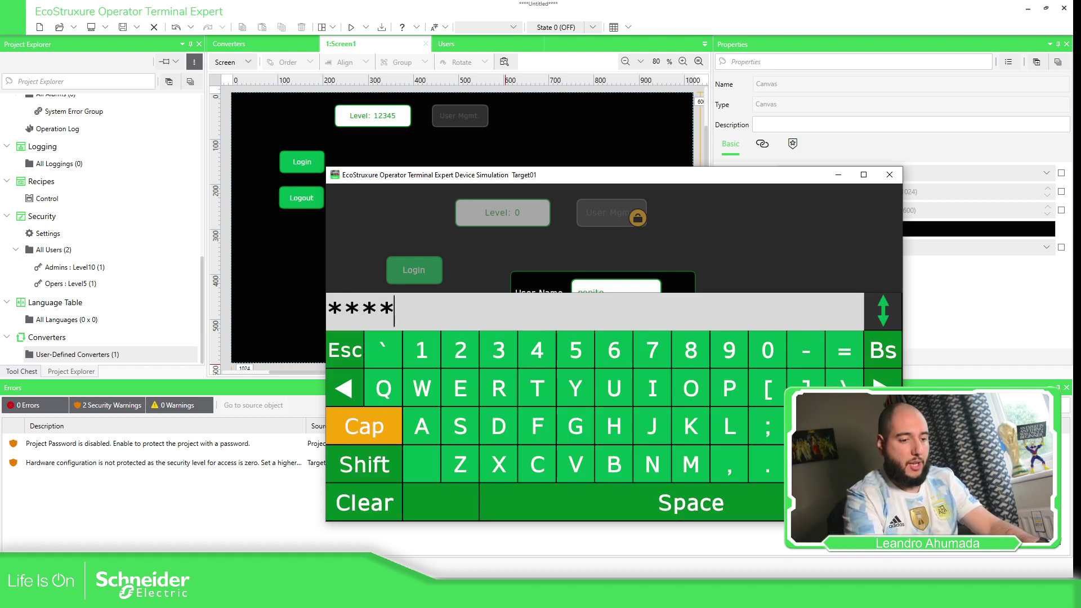
key(Return)
click(542, 388)
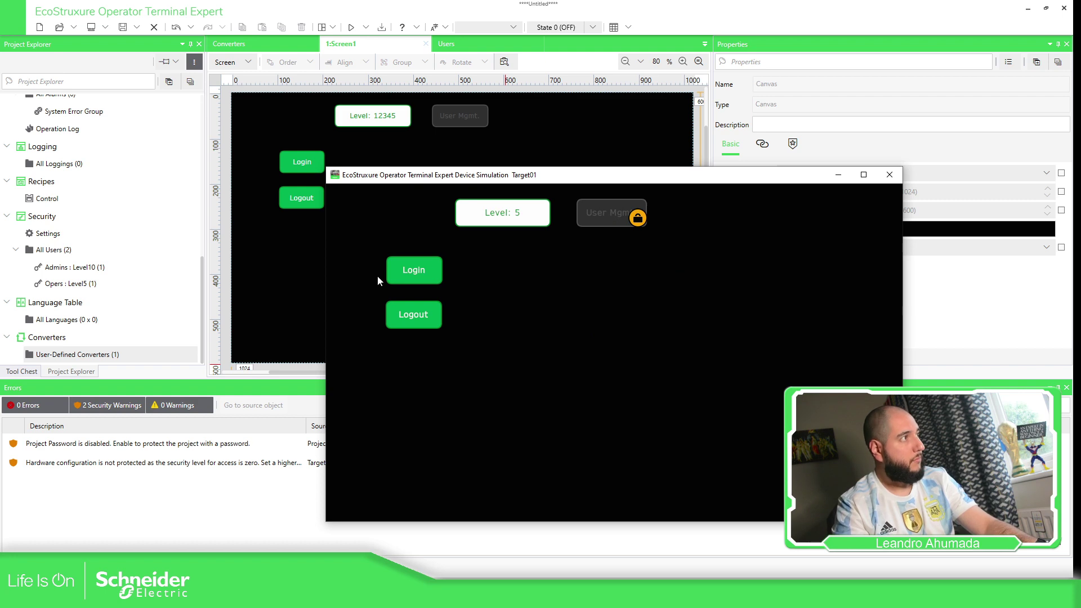
Log in again with the administrator account so the security level reads 10.
click(420, 275)
click(583, 297)
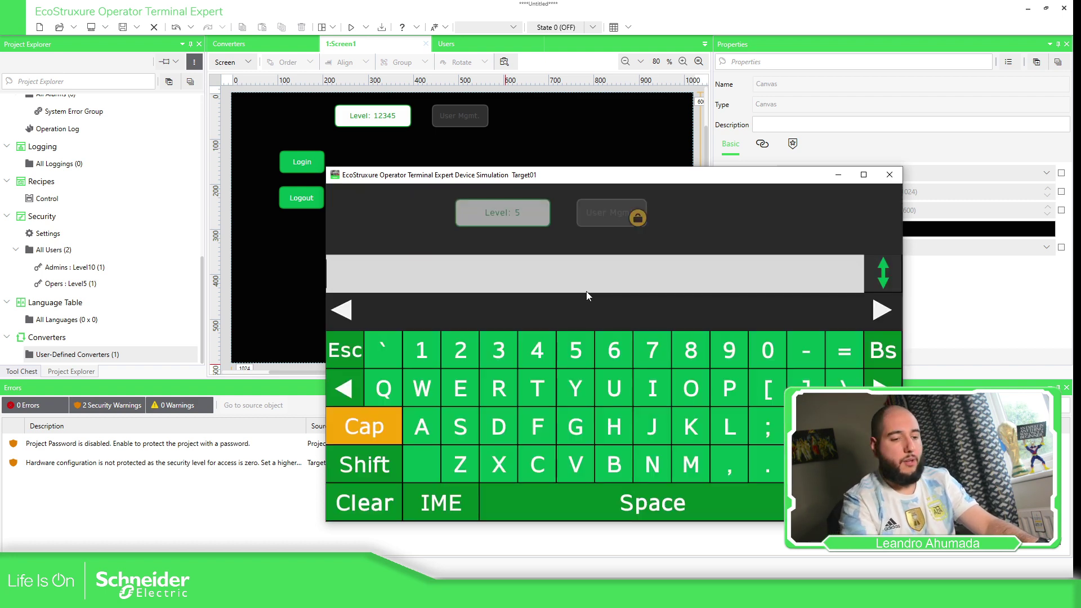
text(LTA)
key(Return)
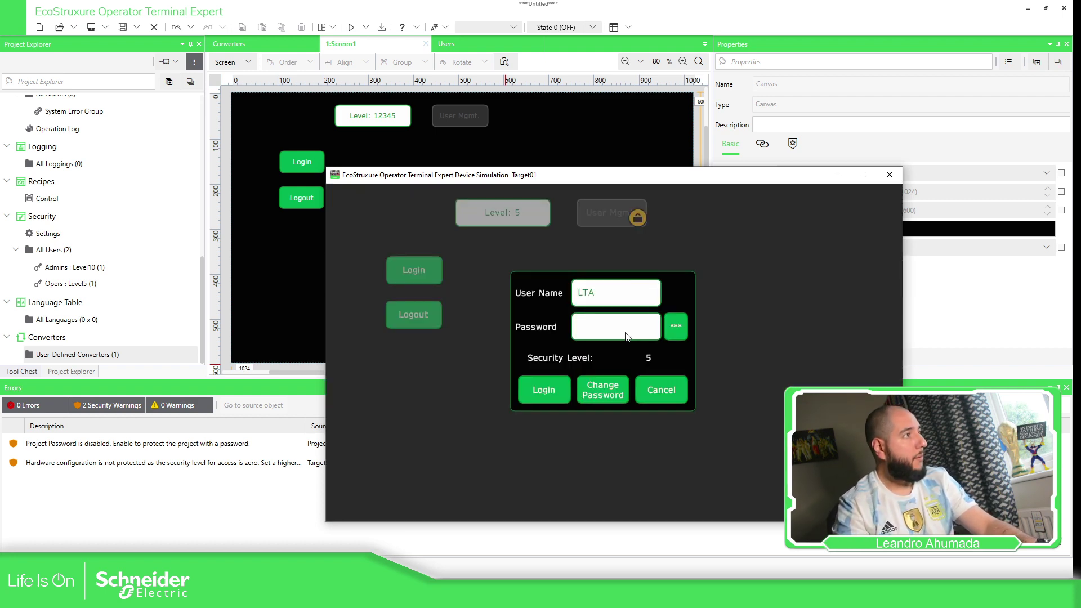
click(625, 332)
text(LTA)
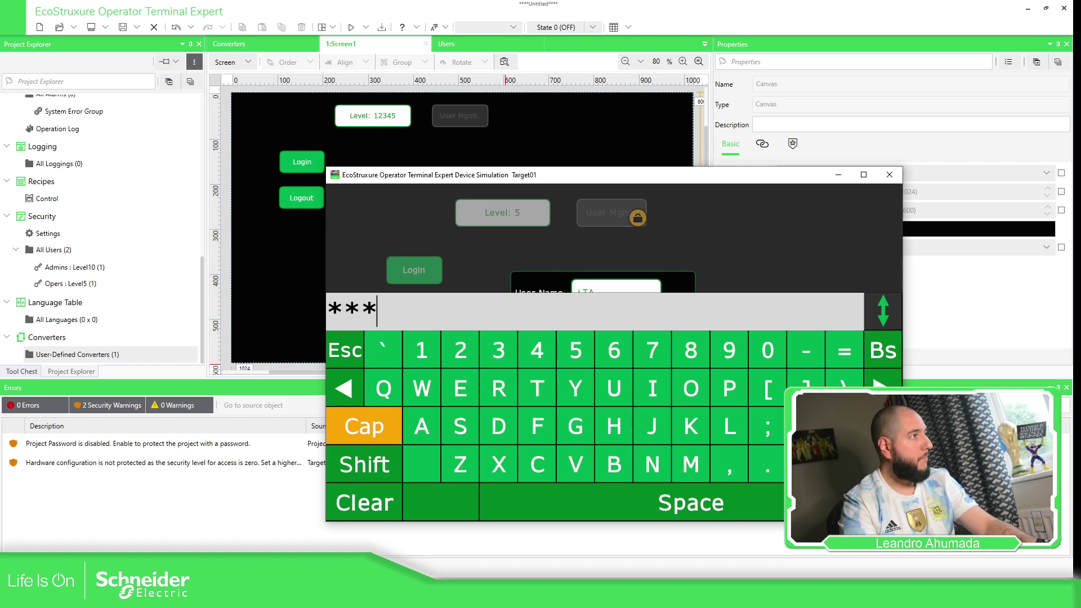
key(Return)
click(544, 390)
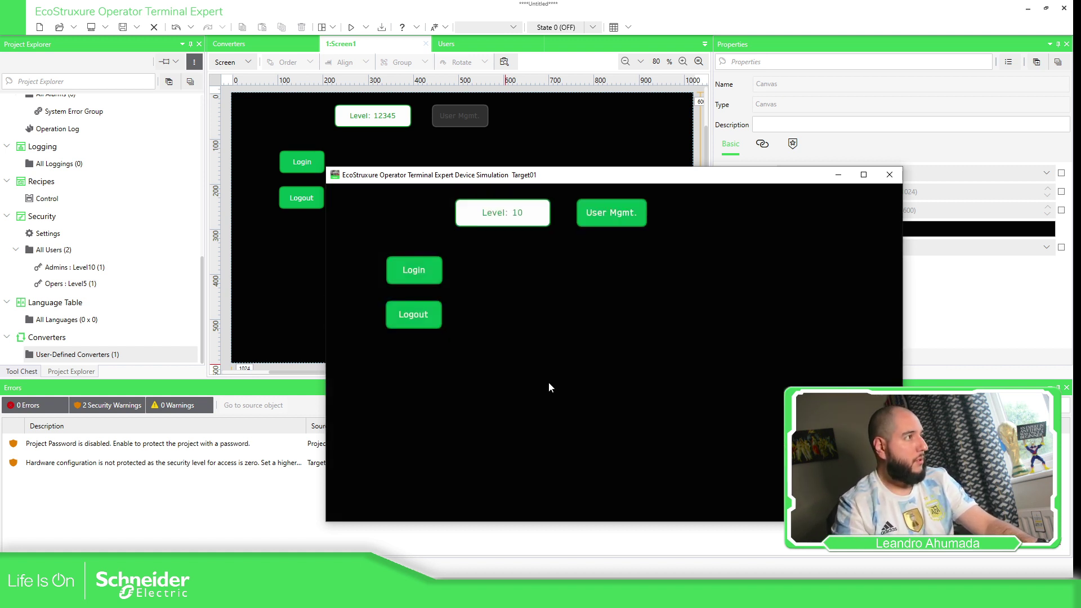
Start a new user in the Opers group named 'Argentina'.
click(613, 218)
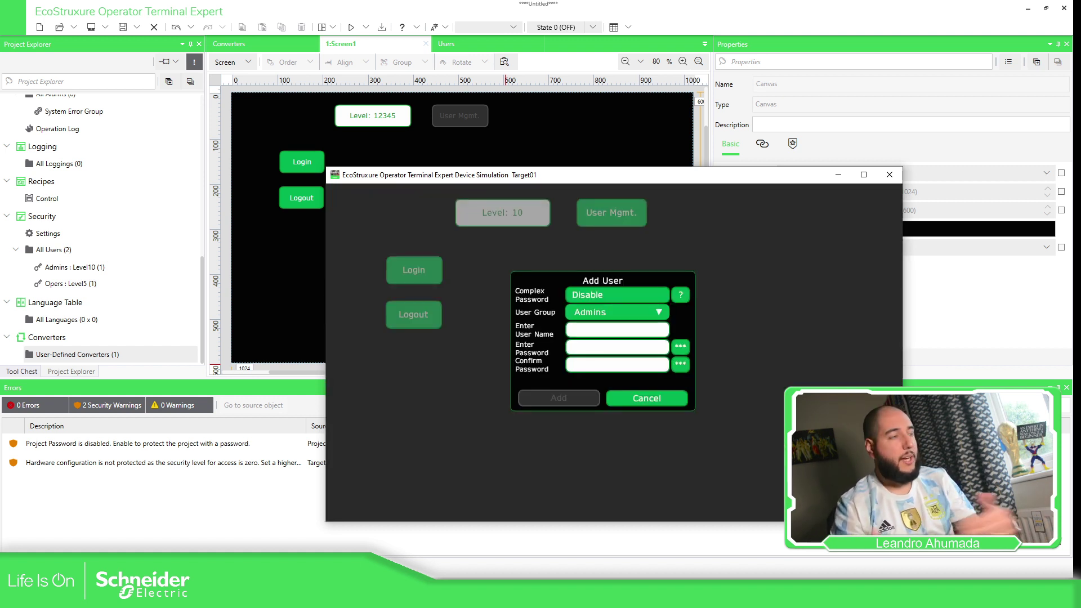
click(645, 312)
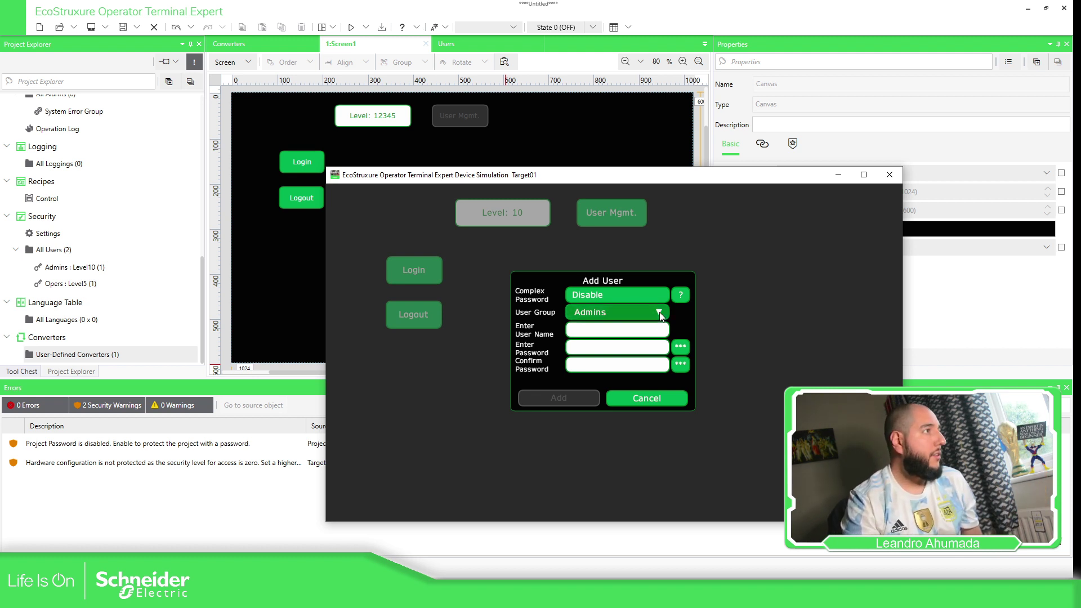
click(596, 342)
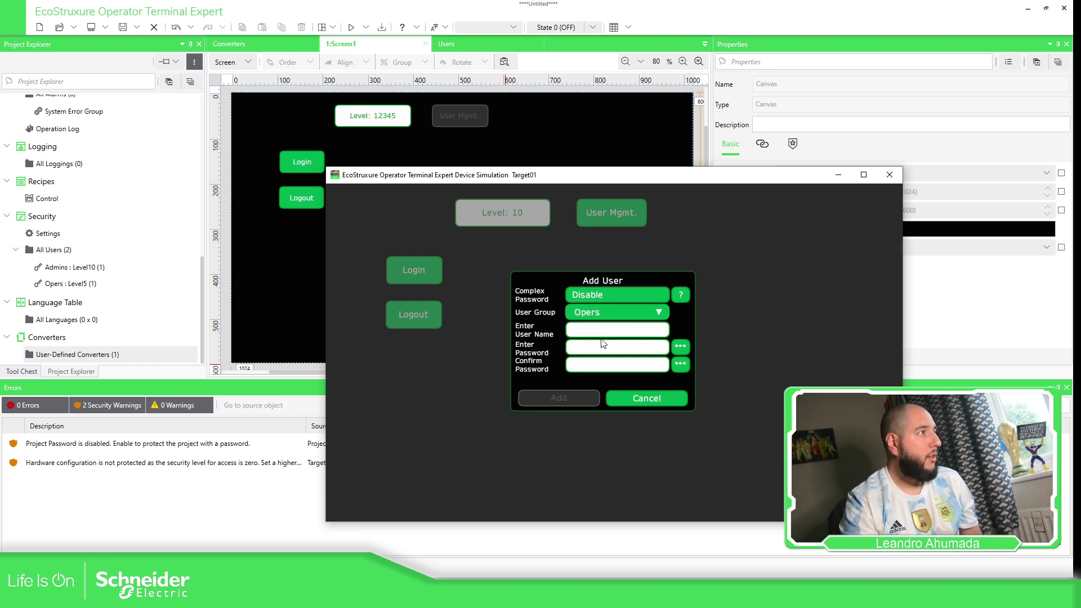
click(607, 329)
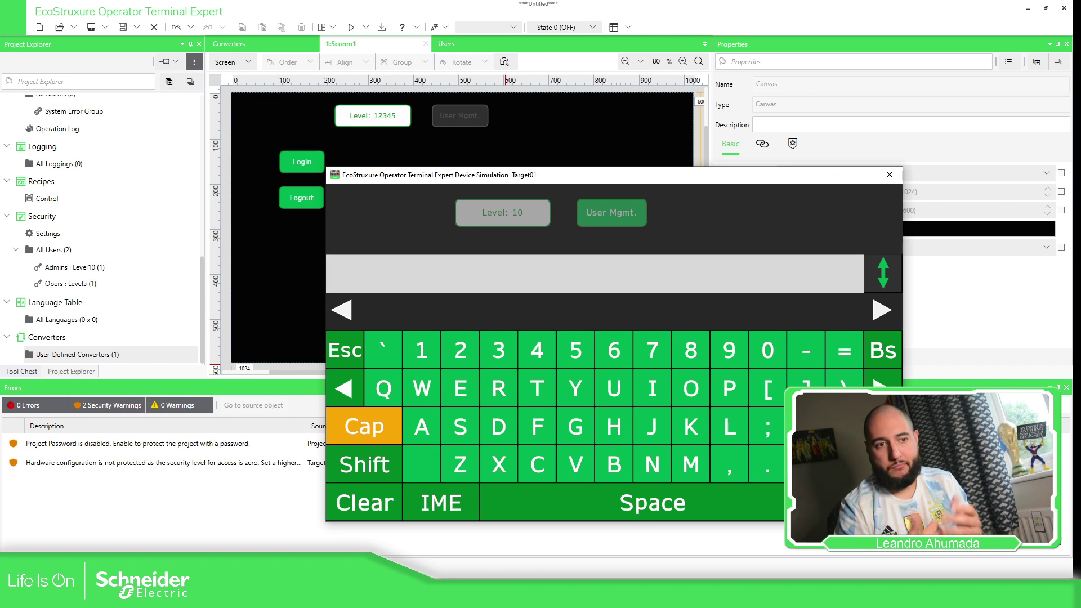
click(364, 463)
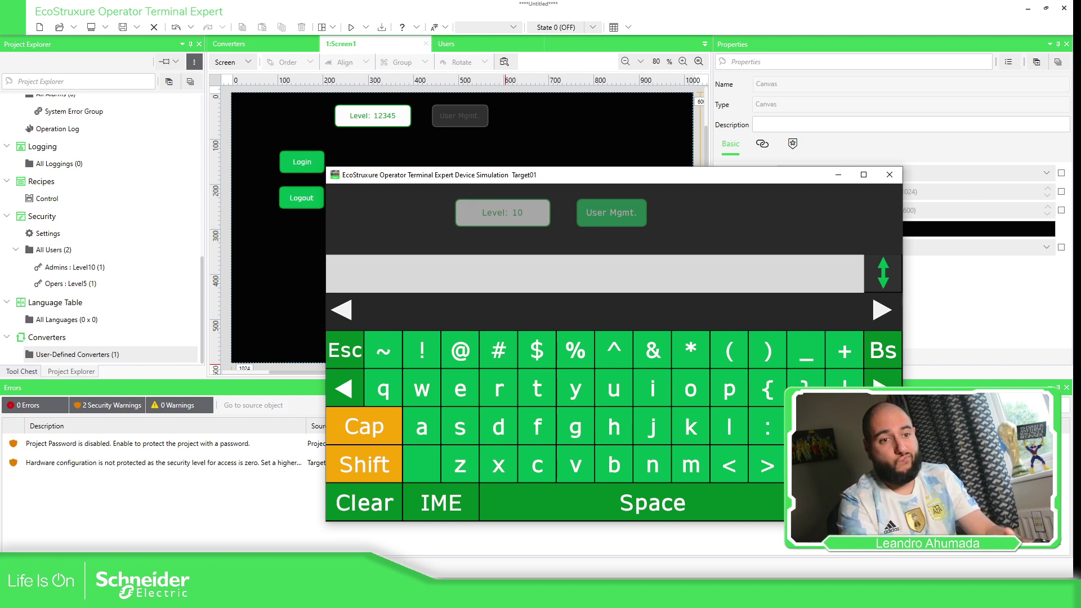
click(364, 464)
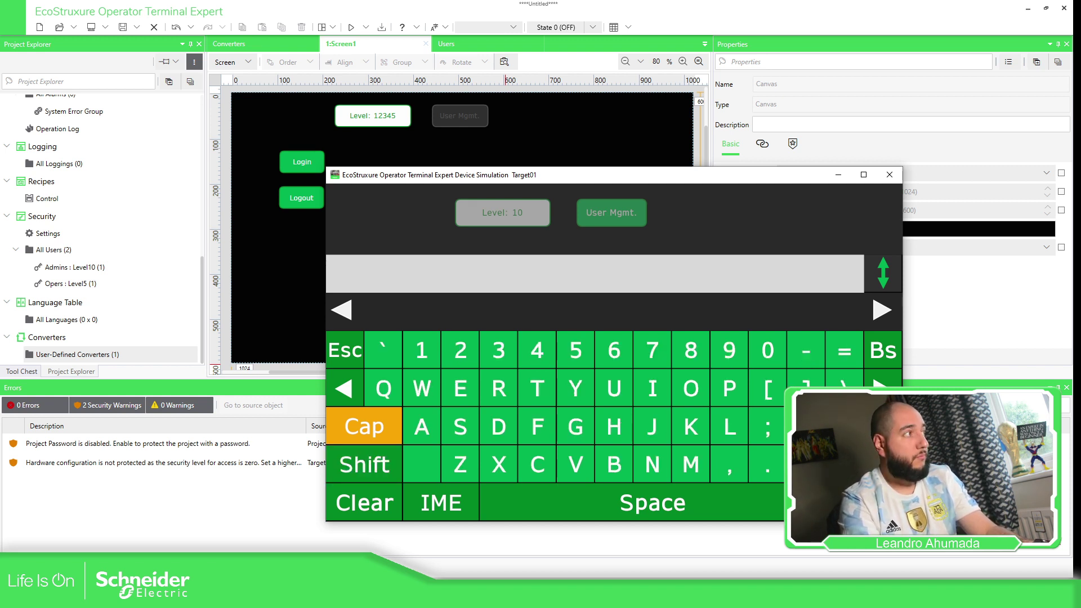
text(Argentina)
key(Return)
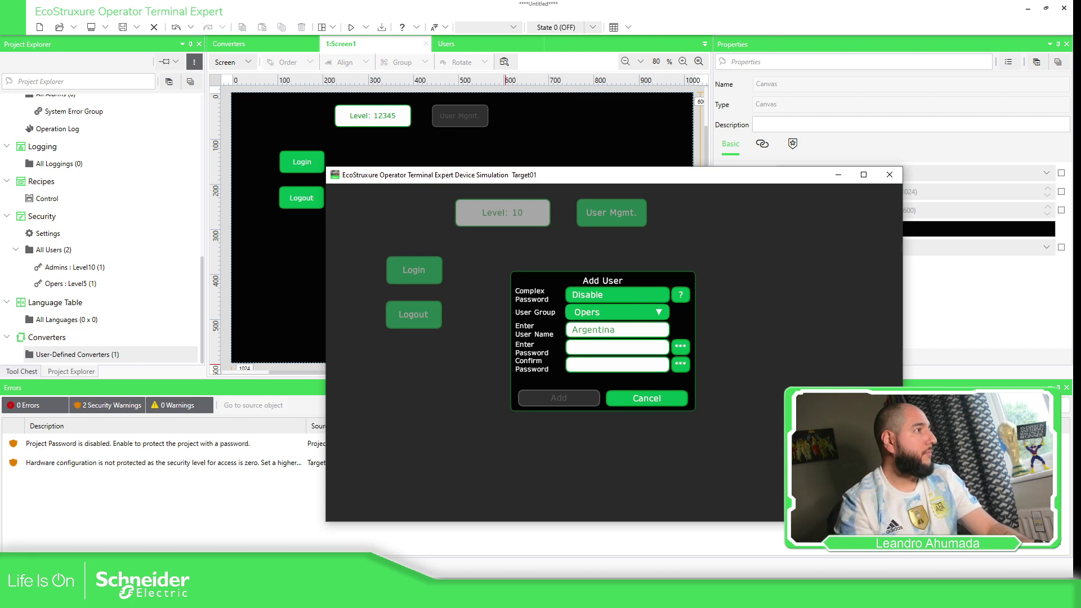
Enter and confirm the new user's password, then add the user.
click(585, 349)
text(123456789)
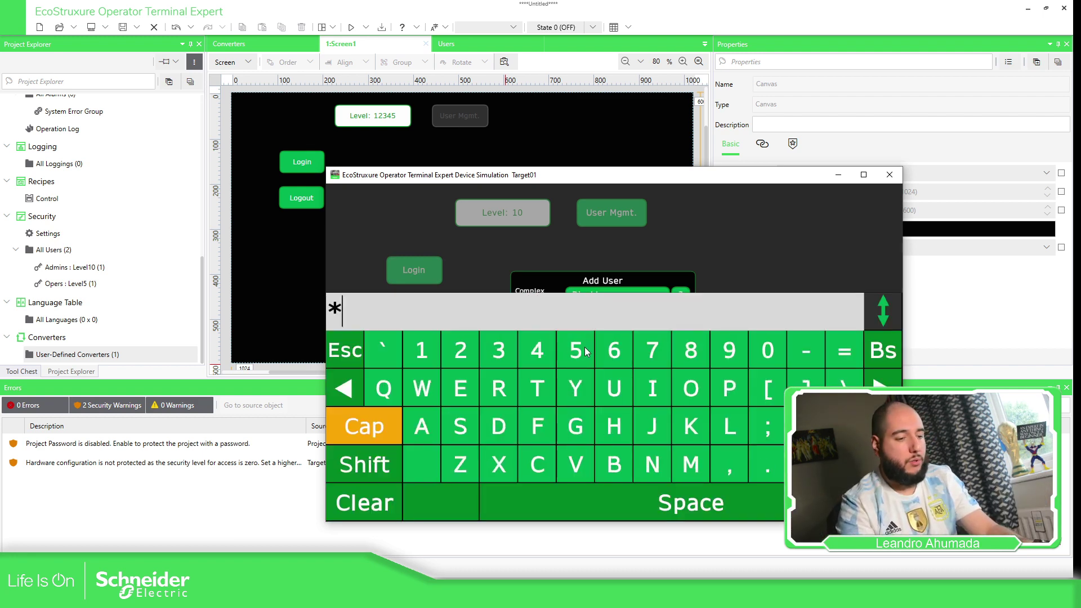
key(Return)
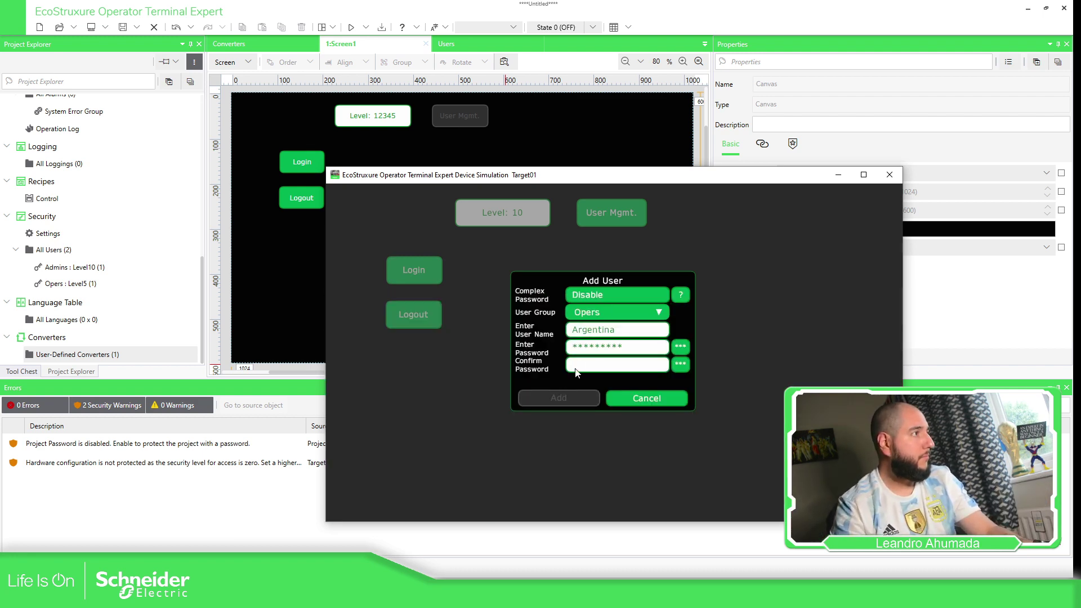
click(577, 367)
text(123456789)
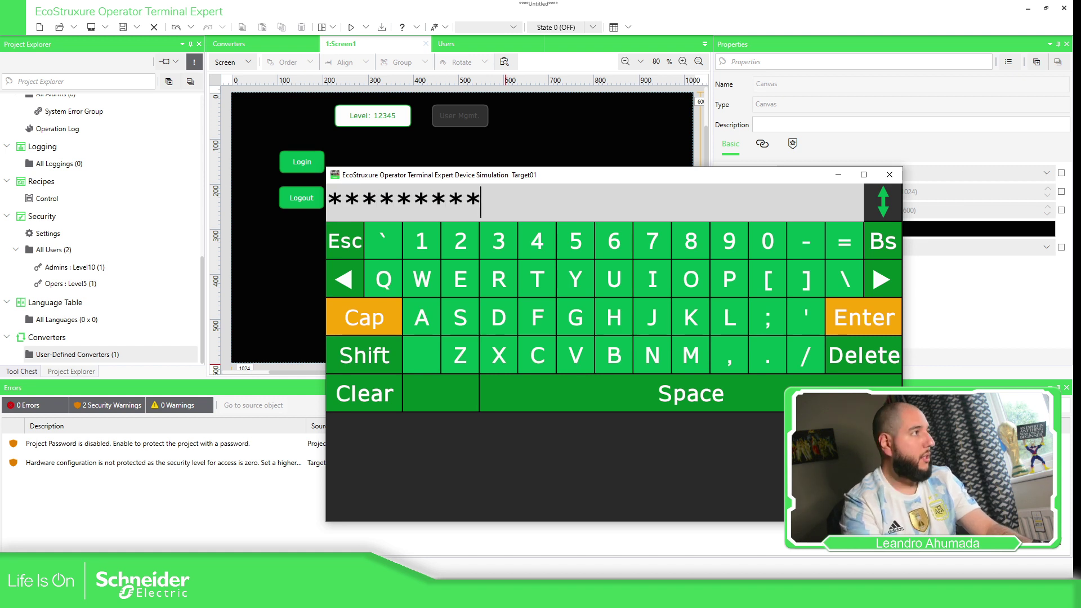
key(Return)
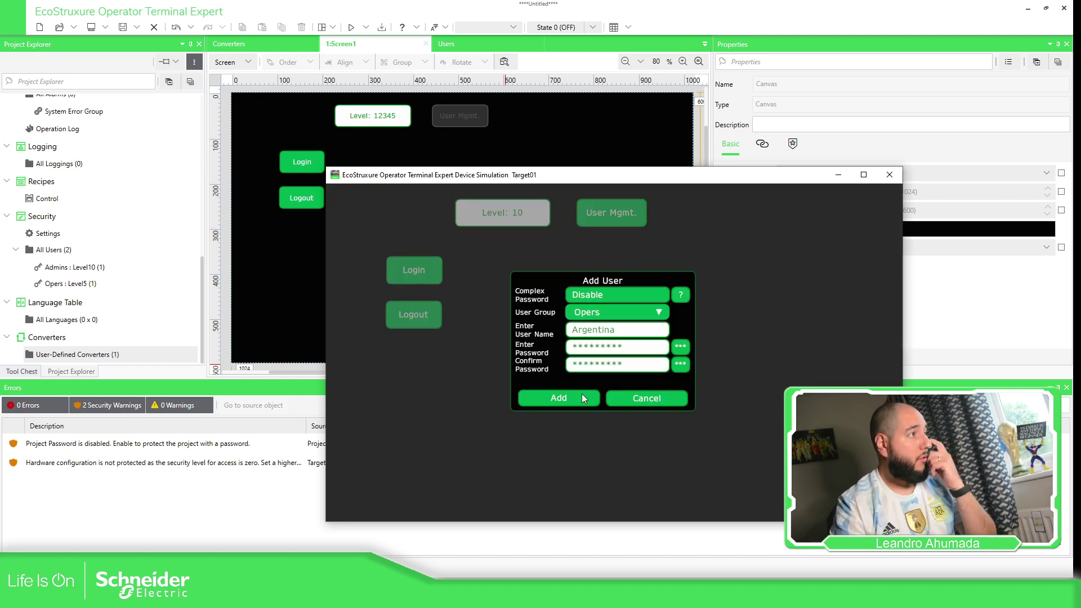
click(574, 396)
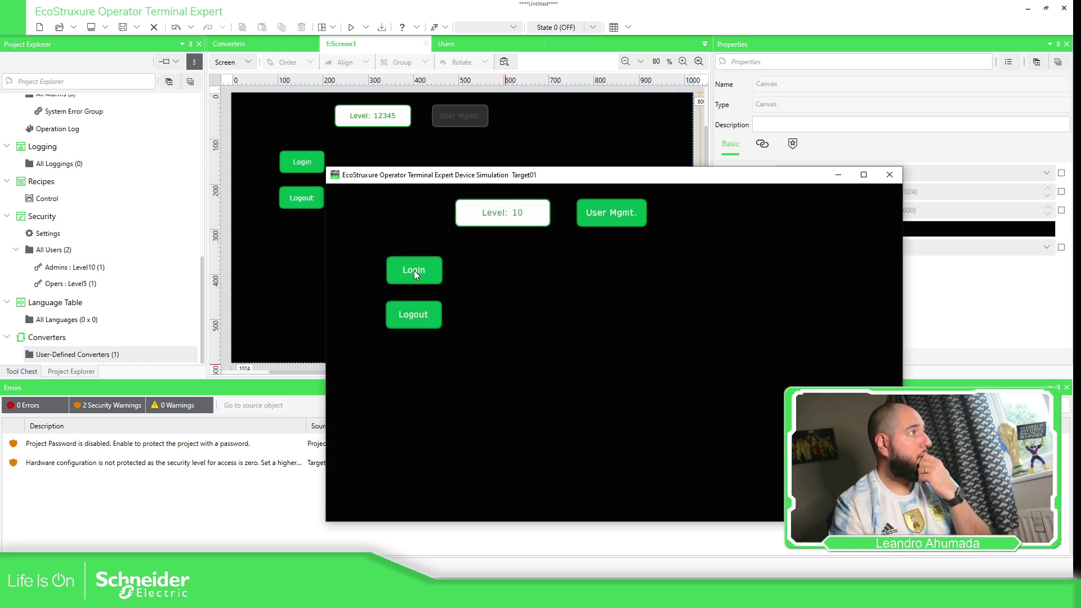
Log out, log back in as 'Argentina' to reach level 5, then close the simulation.
click(427, 313)
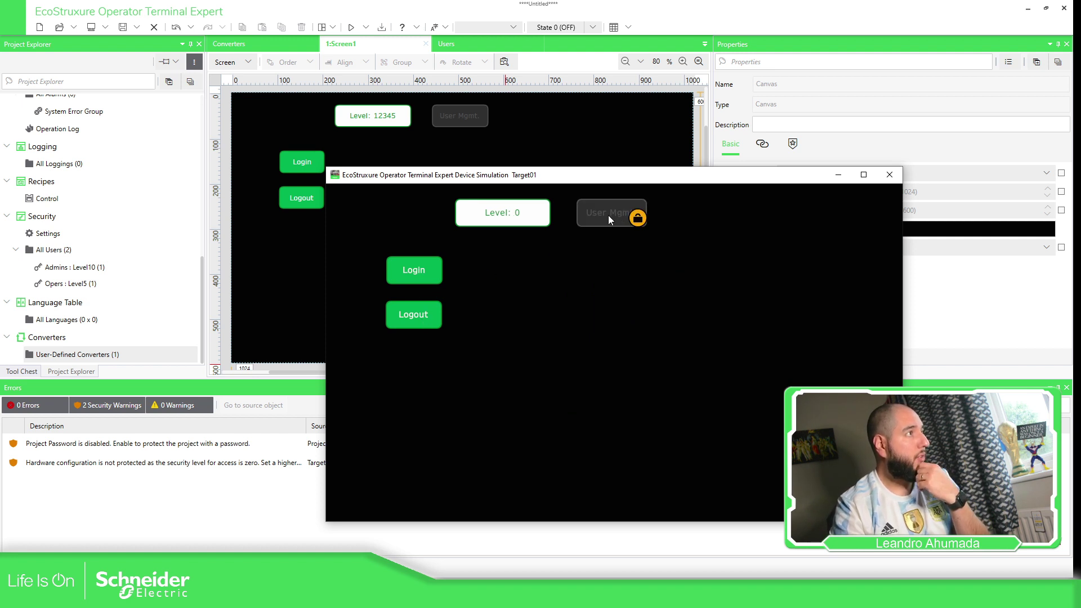
click(417, 271)
click(610, 292)
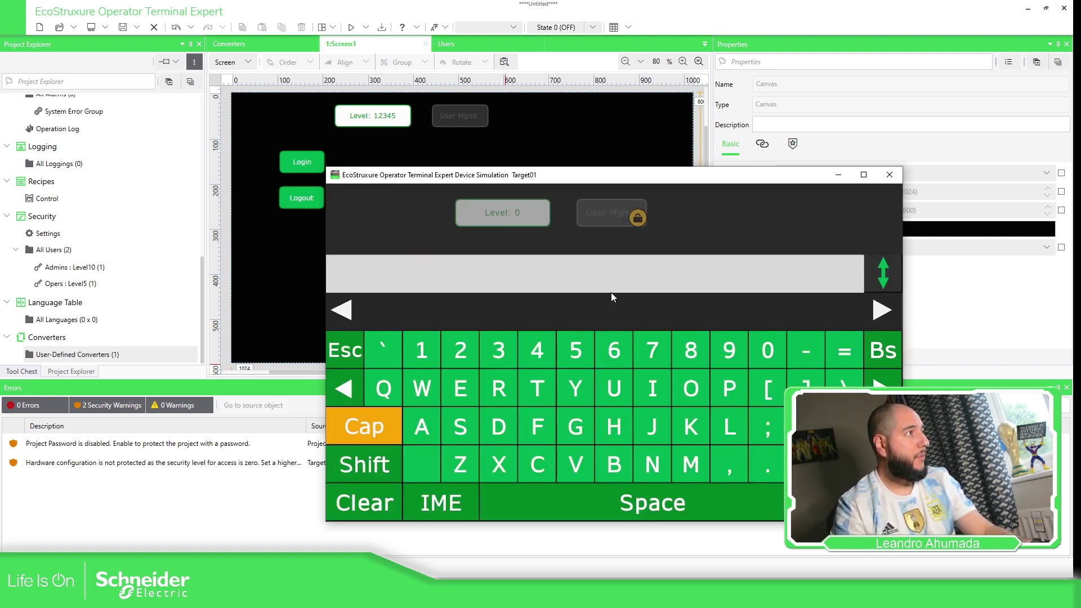
text(Argentina)
key(Return)
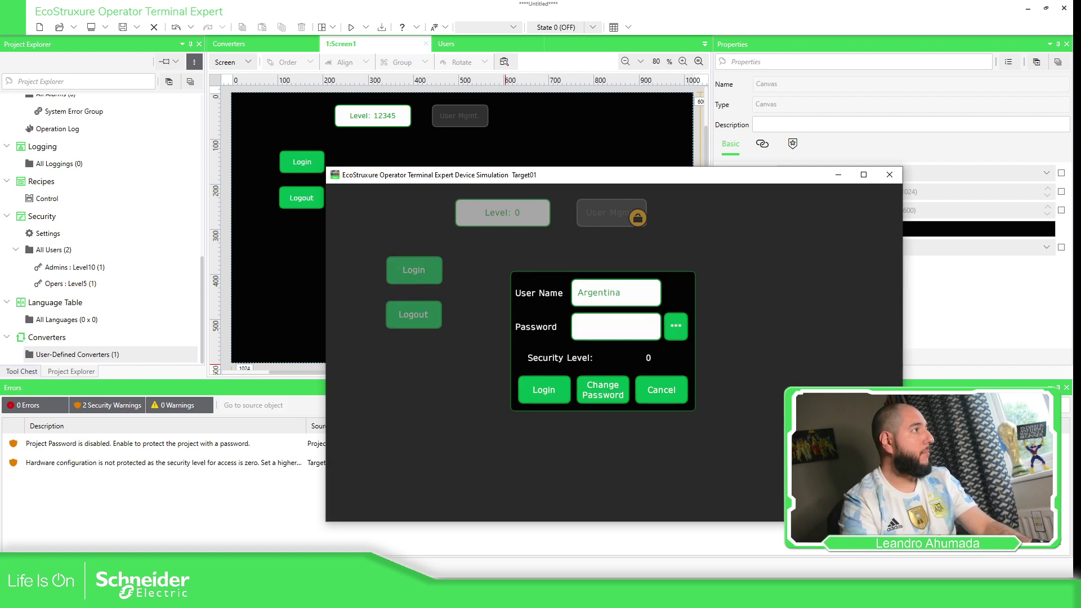
click(585, 337)
text(****)
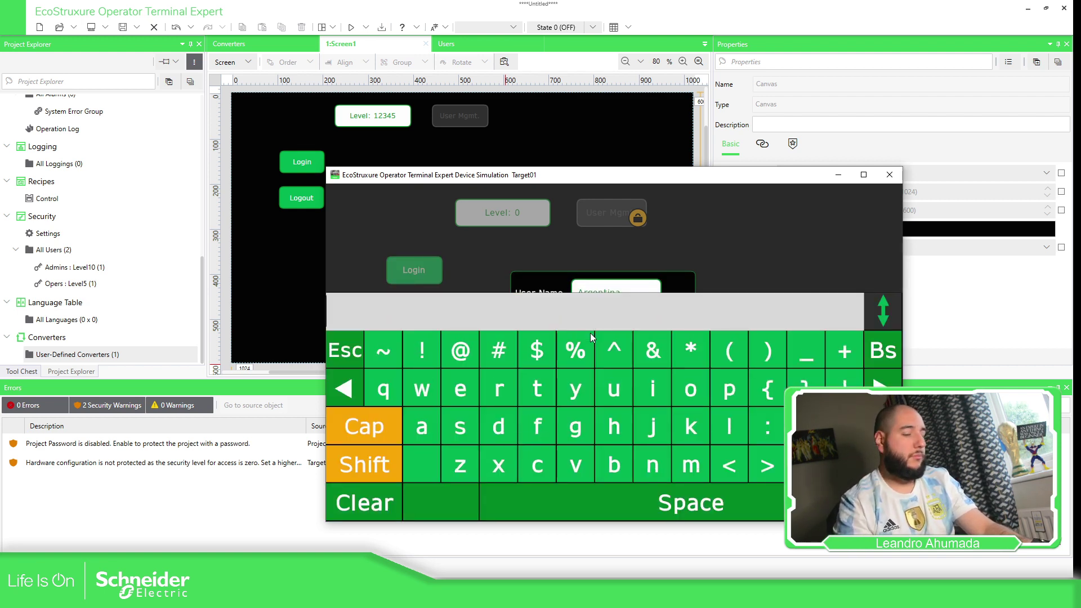
text(****)
key(Return)
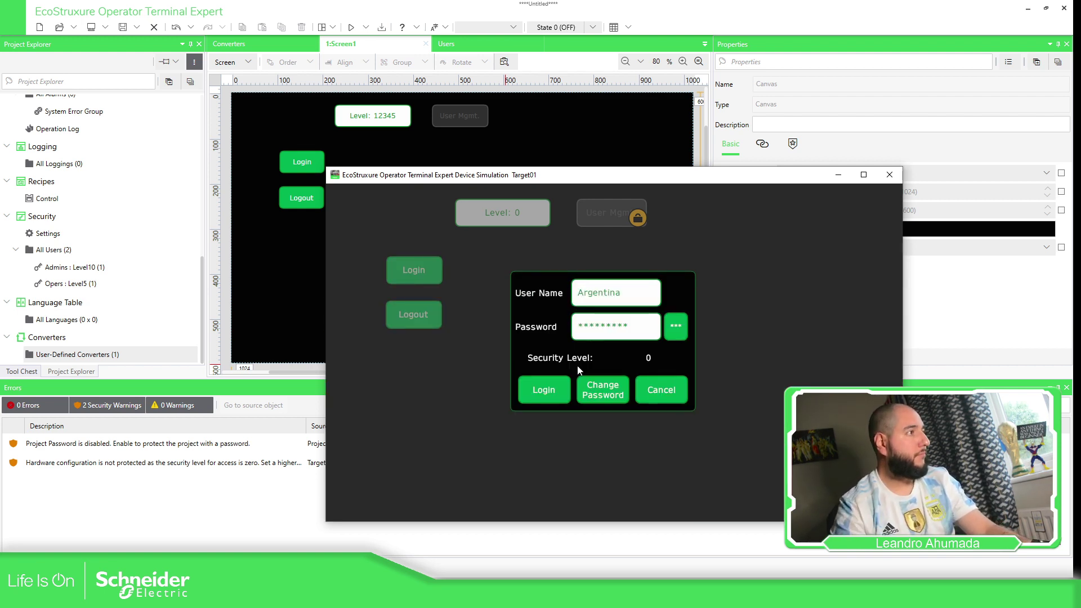
click(556, 390)
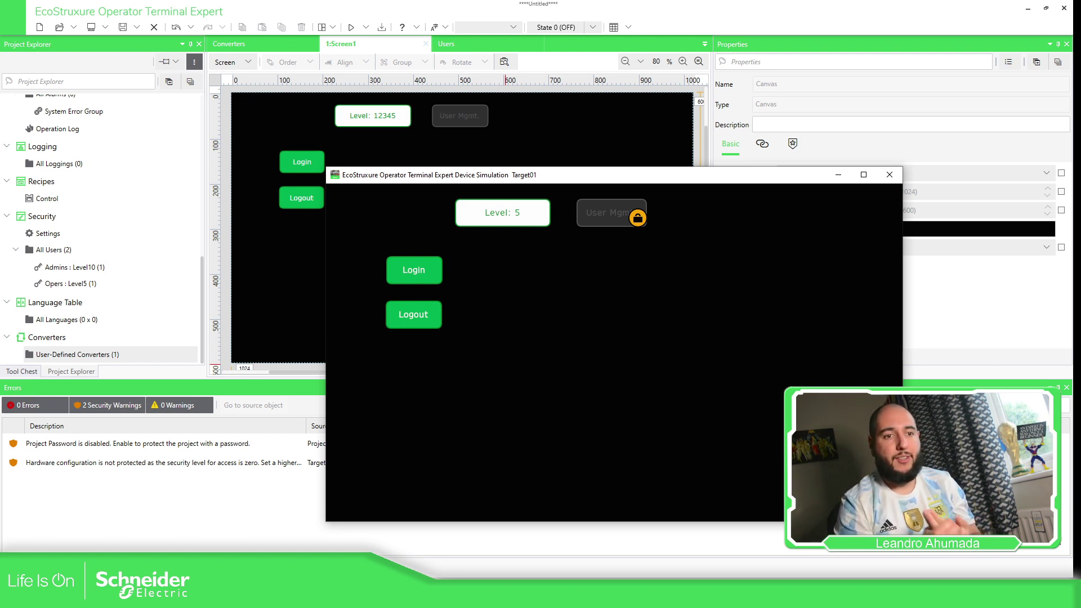
click(889, 175)
Rename the User Mgmt switch with an '_Add' suffix and review its touch and security settings.
click(460, 122)
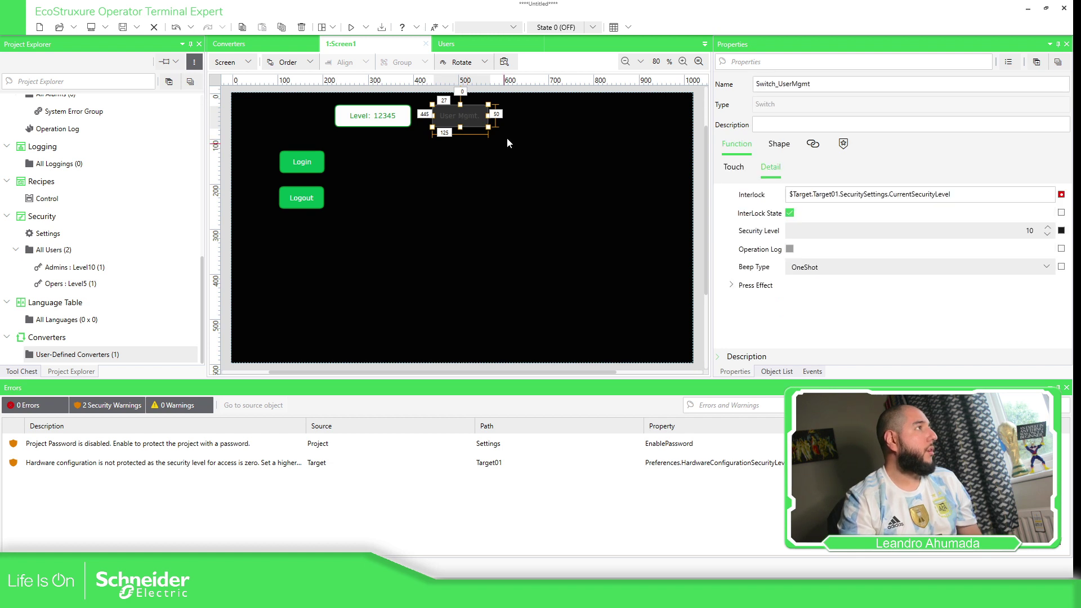
click(823, 84)
text(_Add)
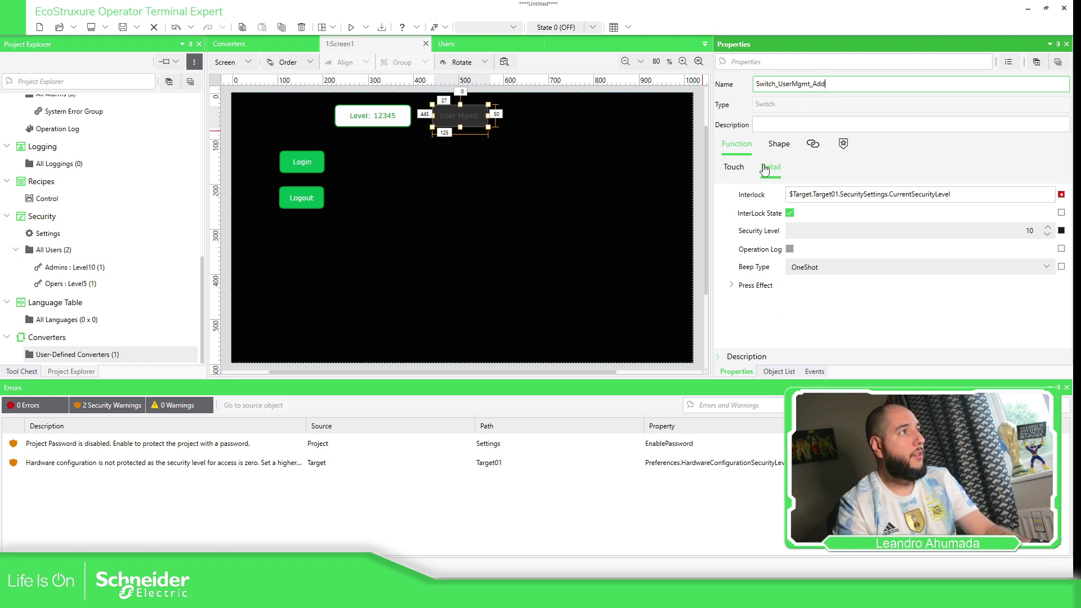
click(735, 168)
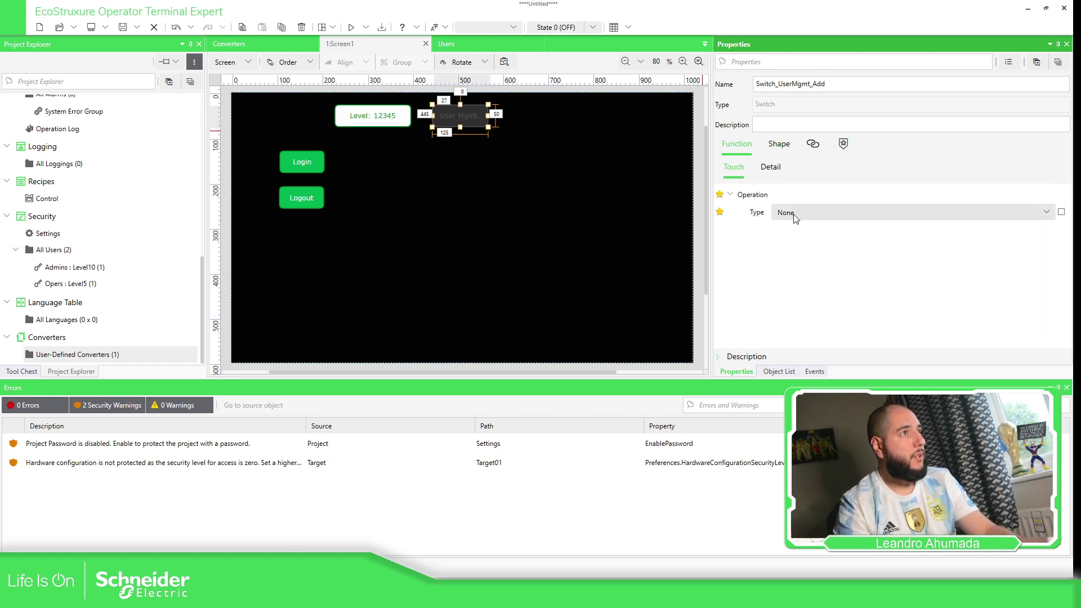
click(768, 169)
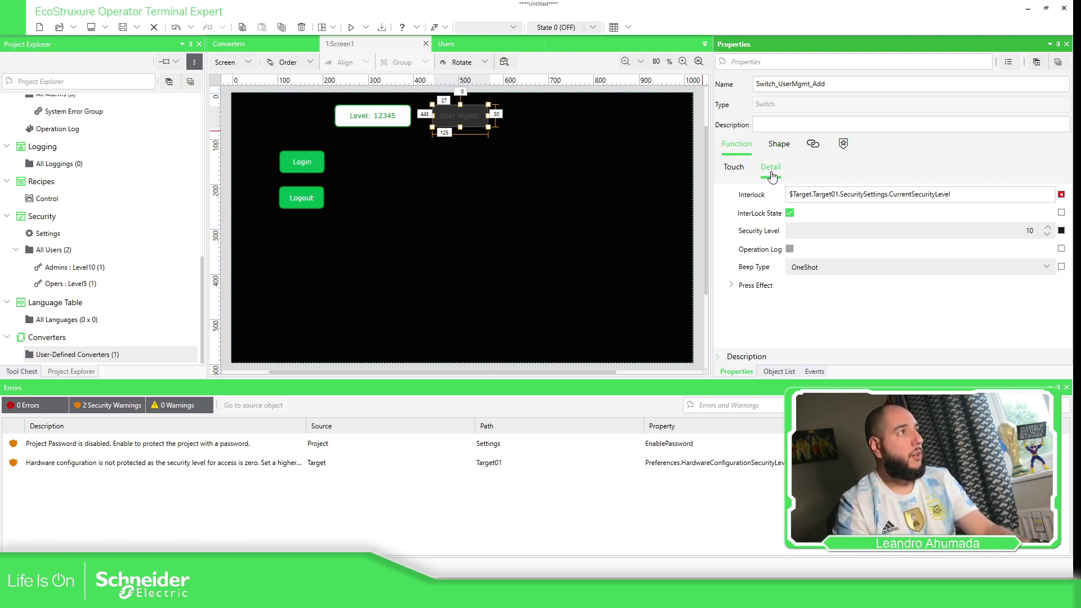
Label the switch 'User Mgmt. (ADD)' for released and pressed states and widen it to 160.
click(780, 147)
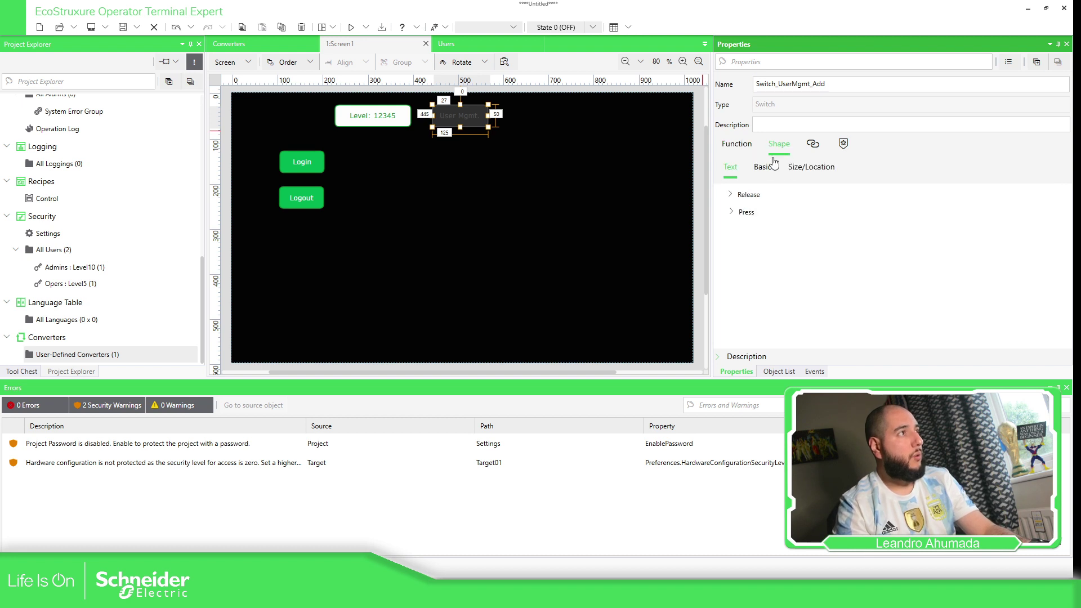
click(731, 196)
click(846, 228)
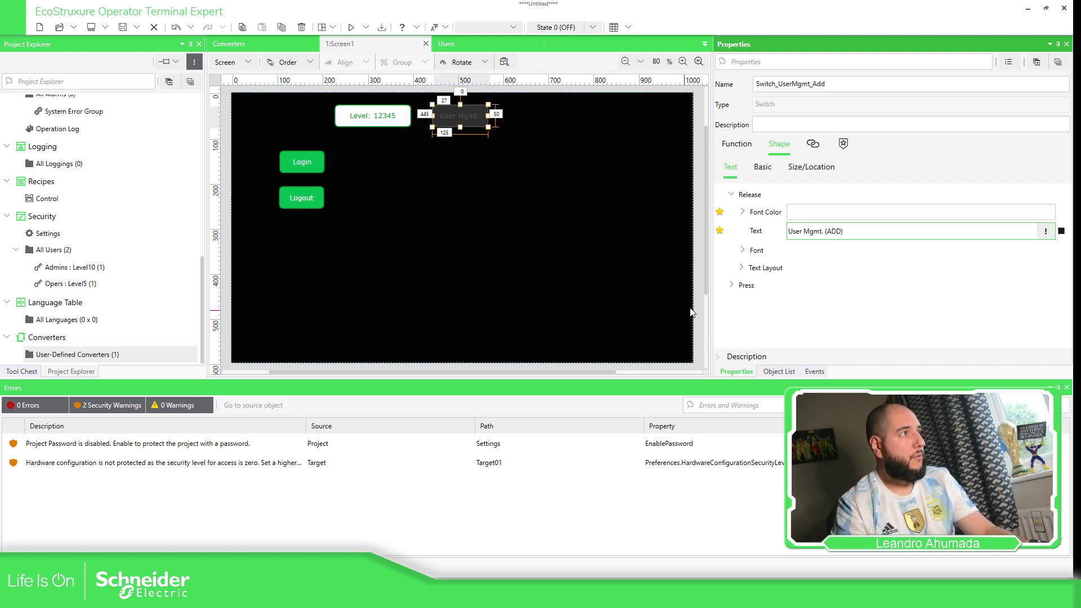
click(732, 285)
click(844, 324)
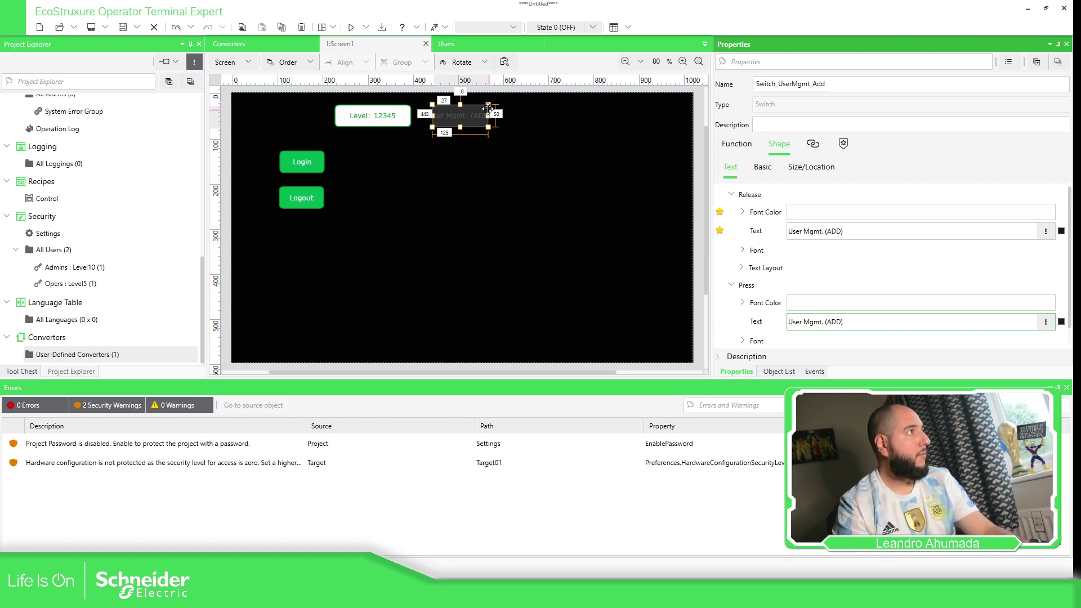
drag(488, 115, 538, 115)
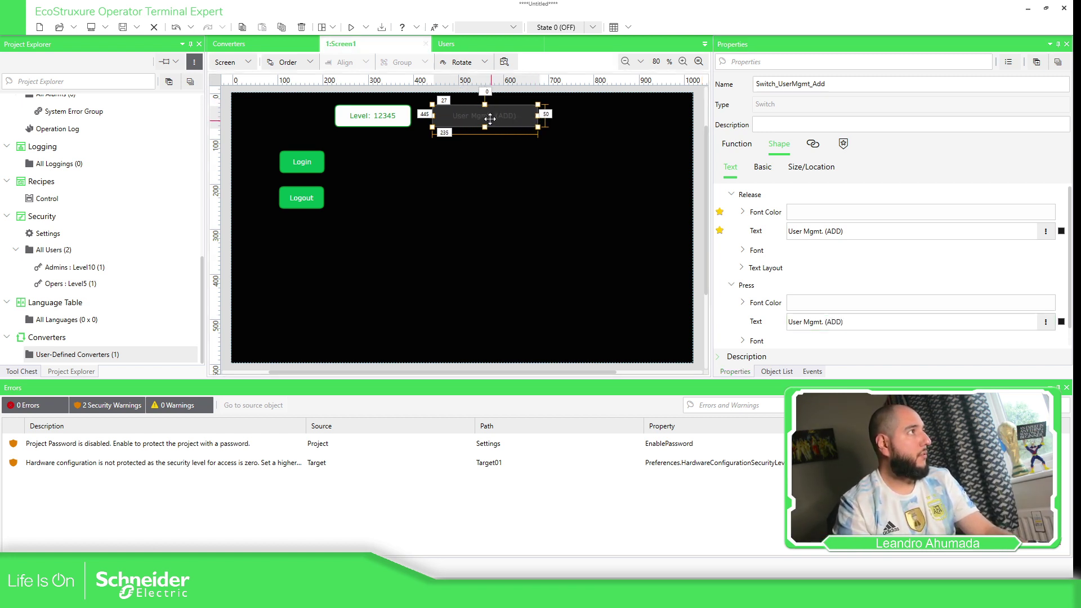
Duplicate the switch below and relabel both states 'User Mgmt. (DELETE)'.
ctrl+drag(471, 126, 471, 145)
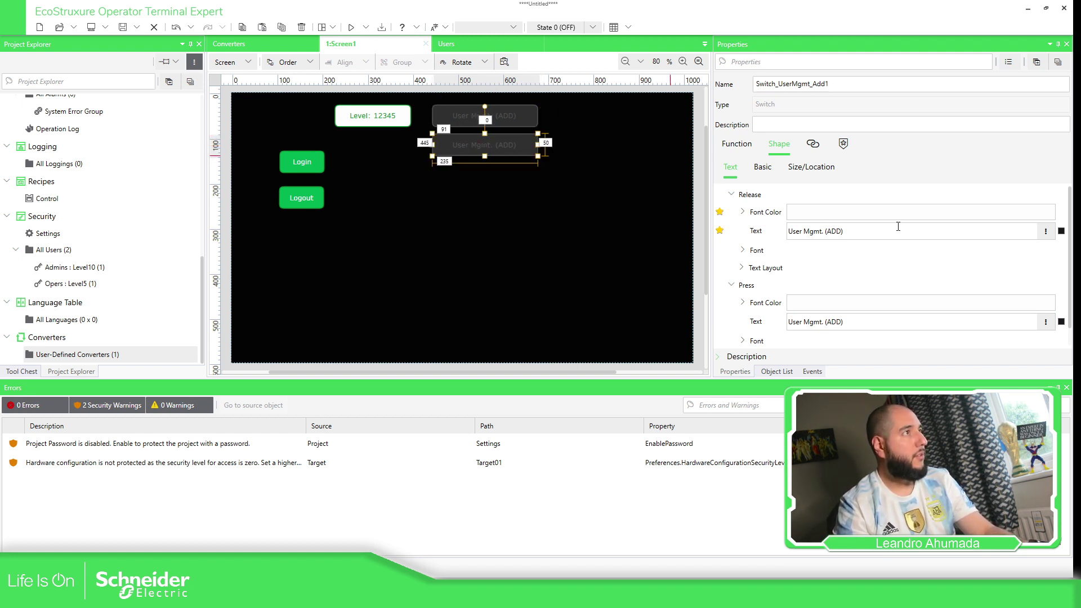
click(839, 231)
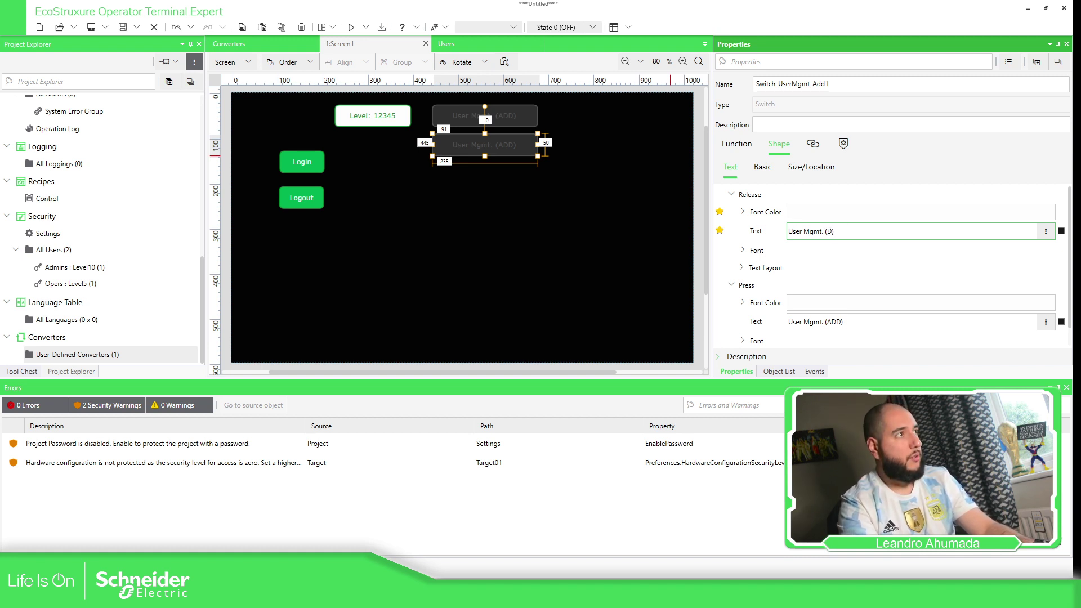
text(DELETE)
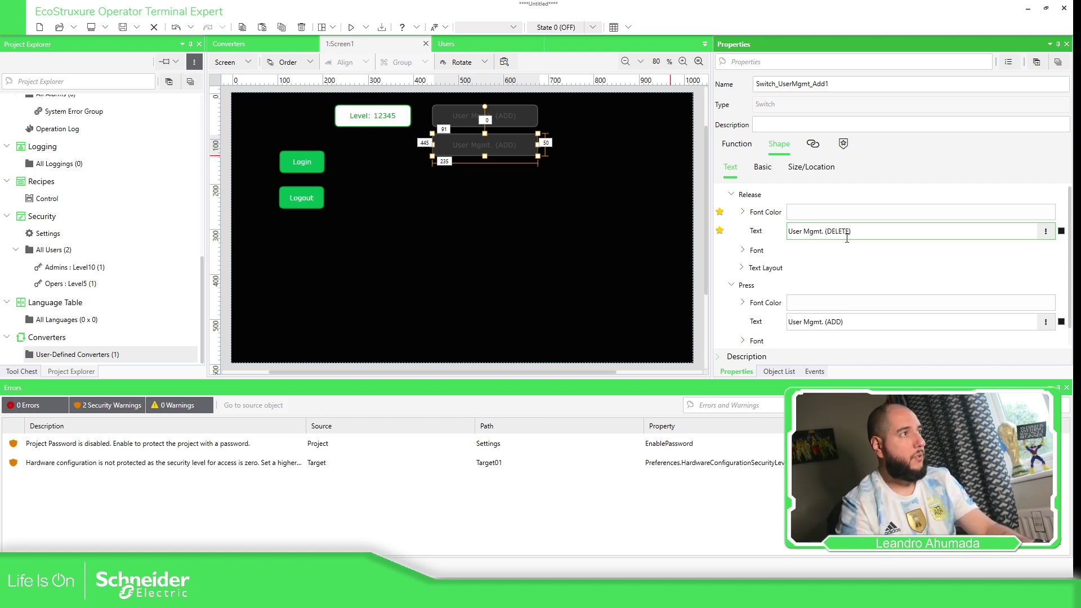
drag(826, 322, 844, 322)
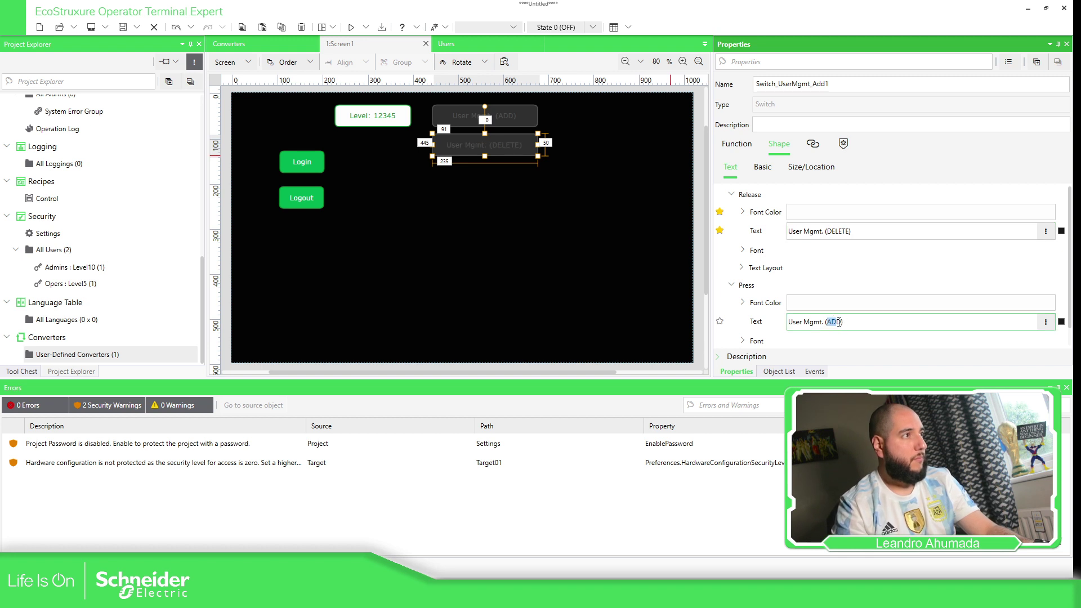
text(D)
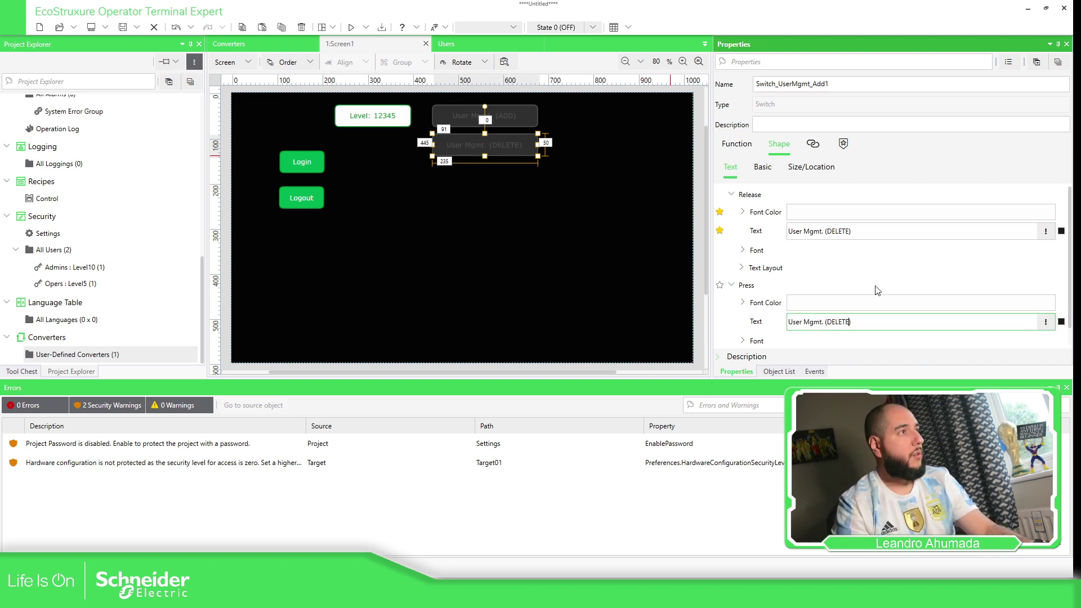
click(871, 340)
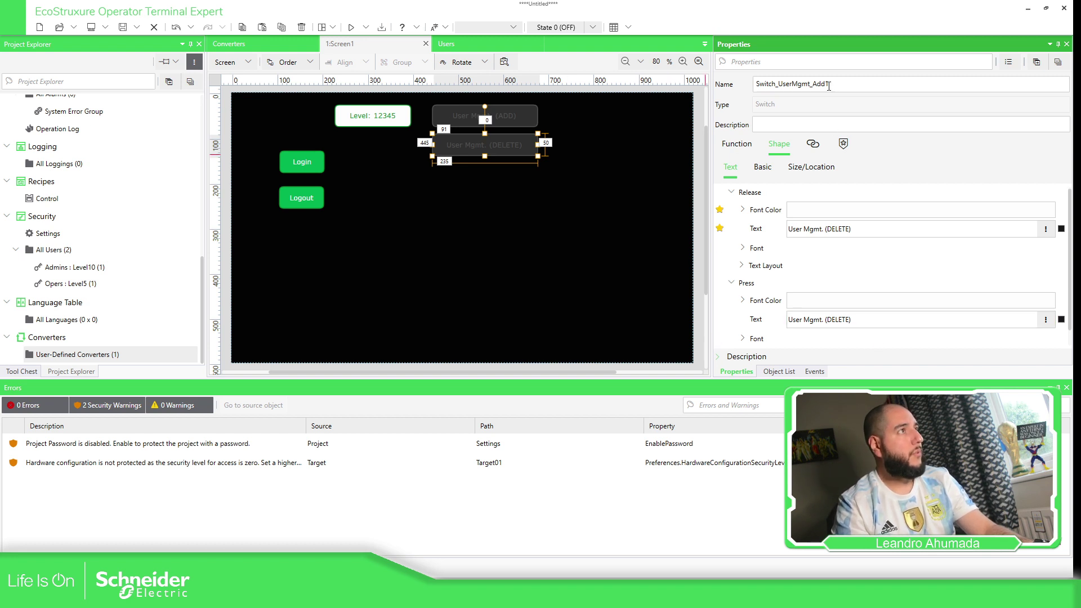
Rename the copied switch to the Delete variant, Switch_UserMgmt_Delete.
drag(813, 84, 841, 84)
text(Delete)
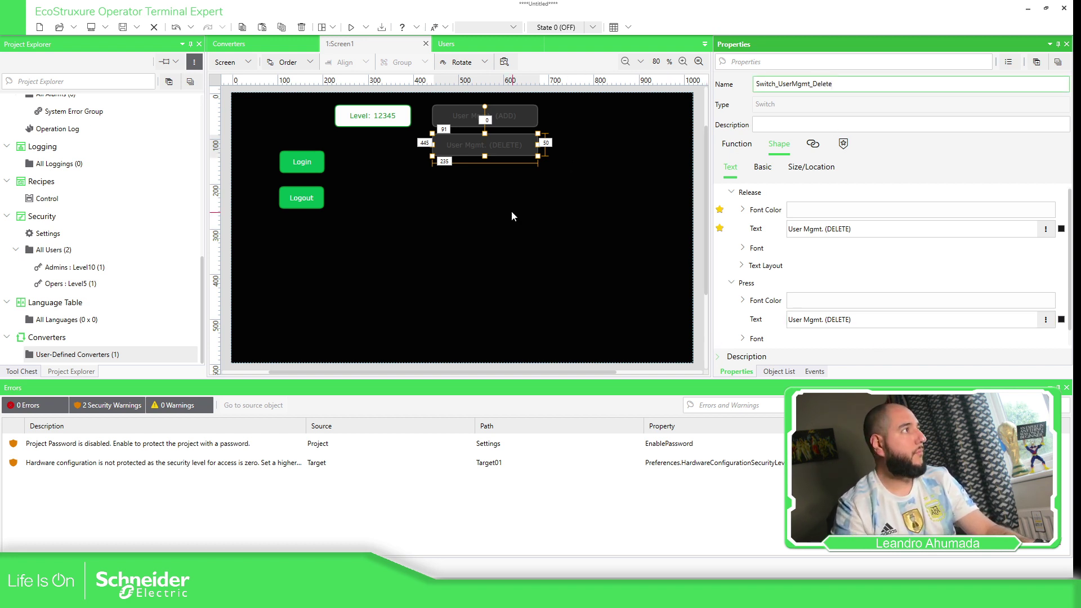
click(562, 226)
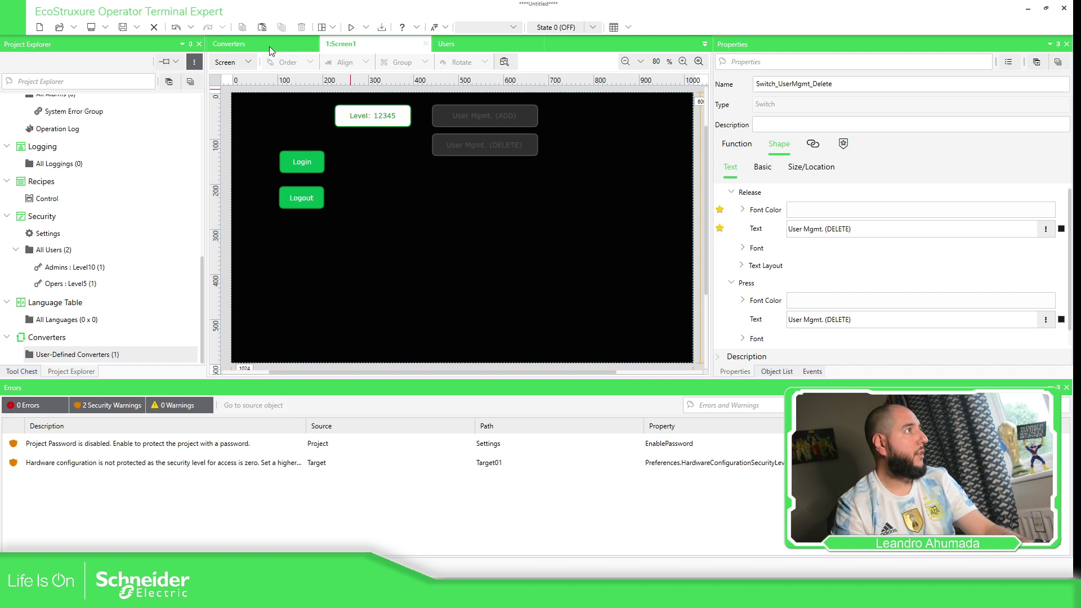
click(241, 59)
Duplicate the ADD script block and set its object to $GraphicObject.Switch_UserMgmt_Delete.
click(236, 98)
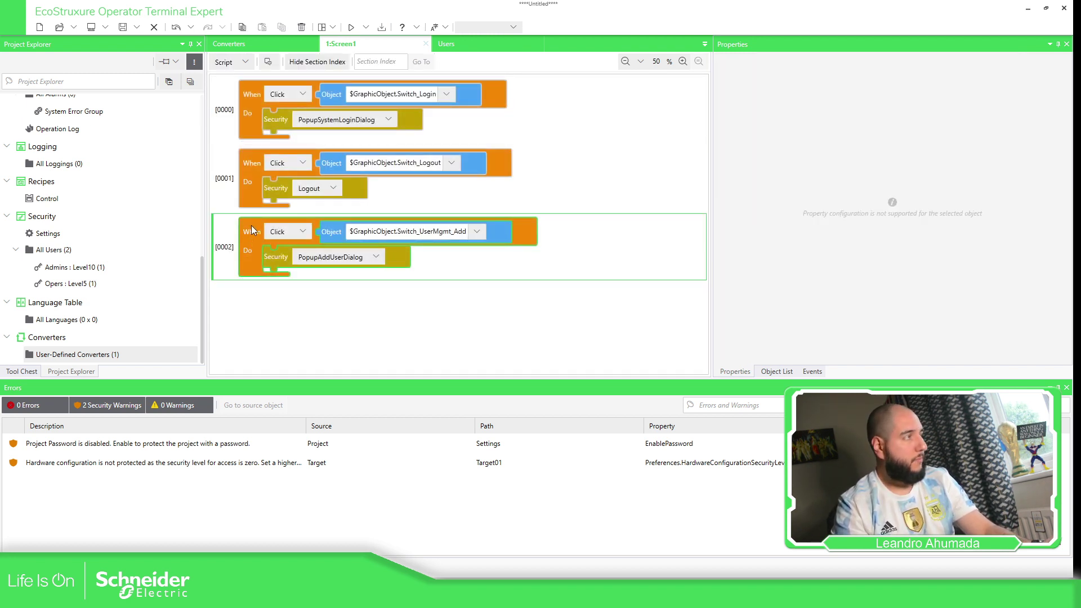
key(ctrl+c)
key(ctrl+v)
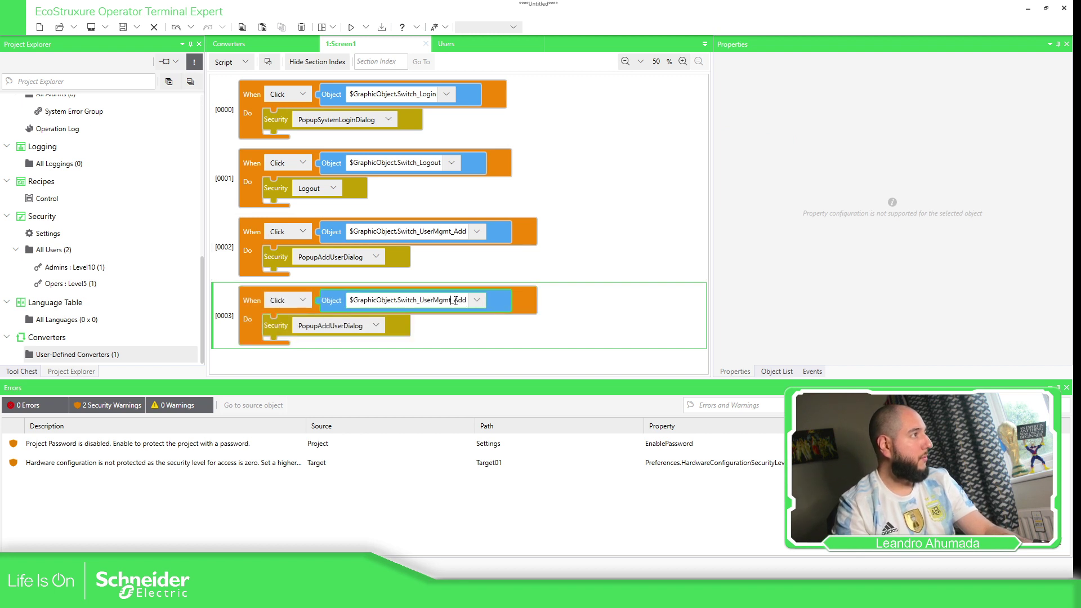
drag(456, 301, 482, 296)
key(BackSpace)
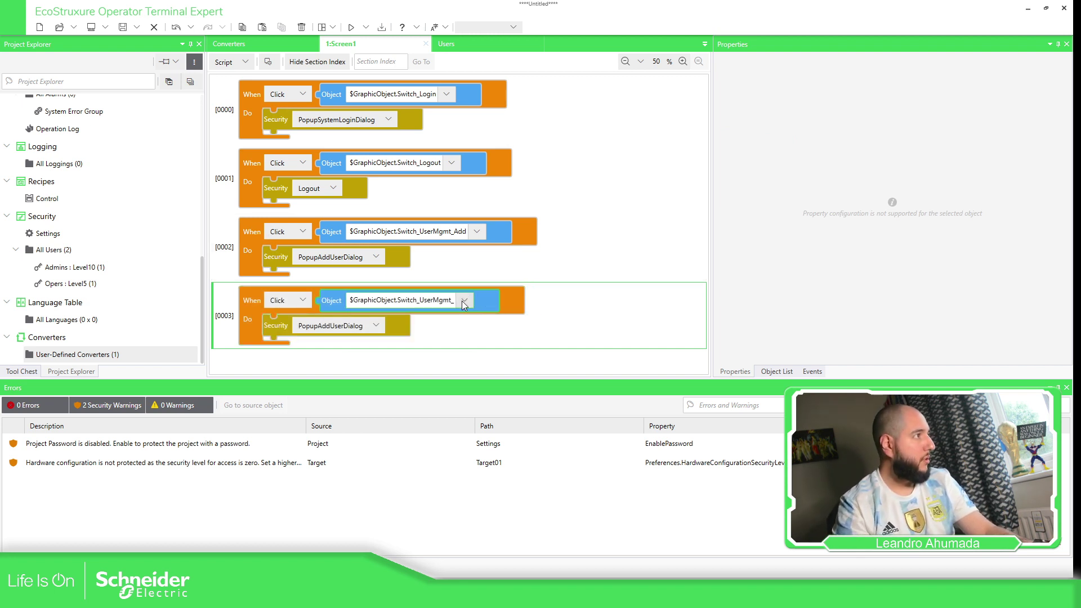
click(462, 300)
click(454, 300)
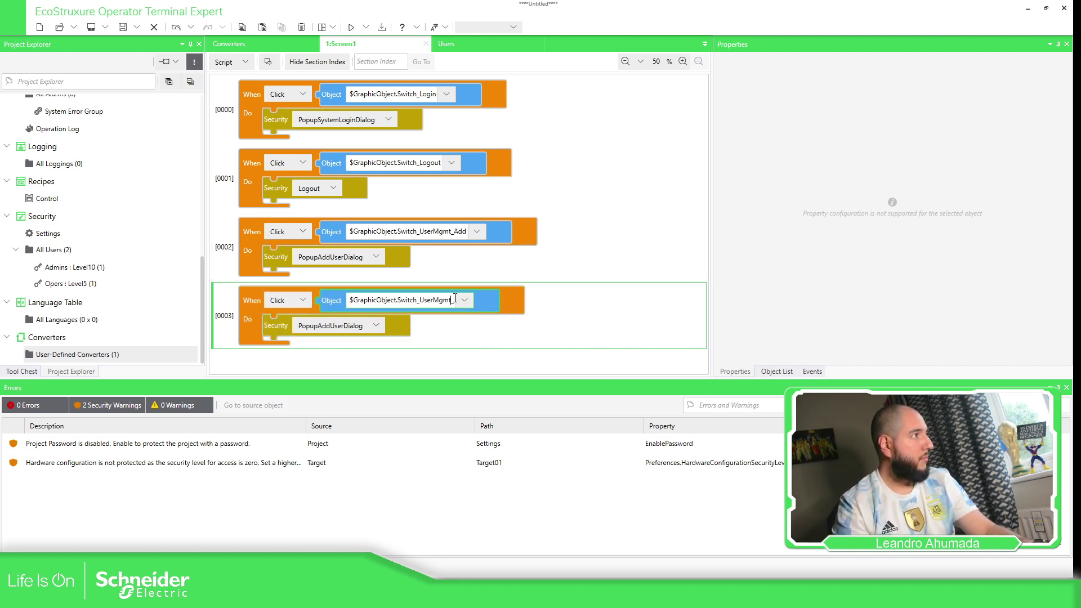
text(Delete)
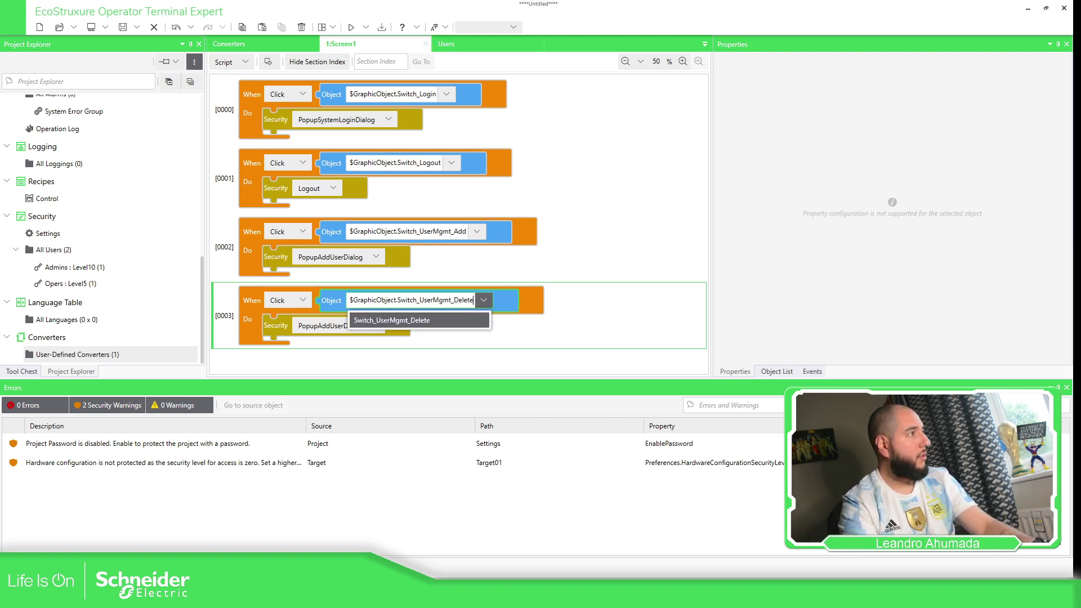
click(617, 315)
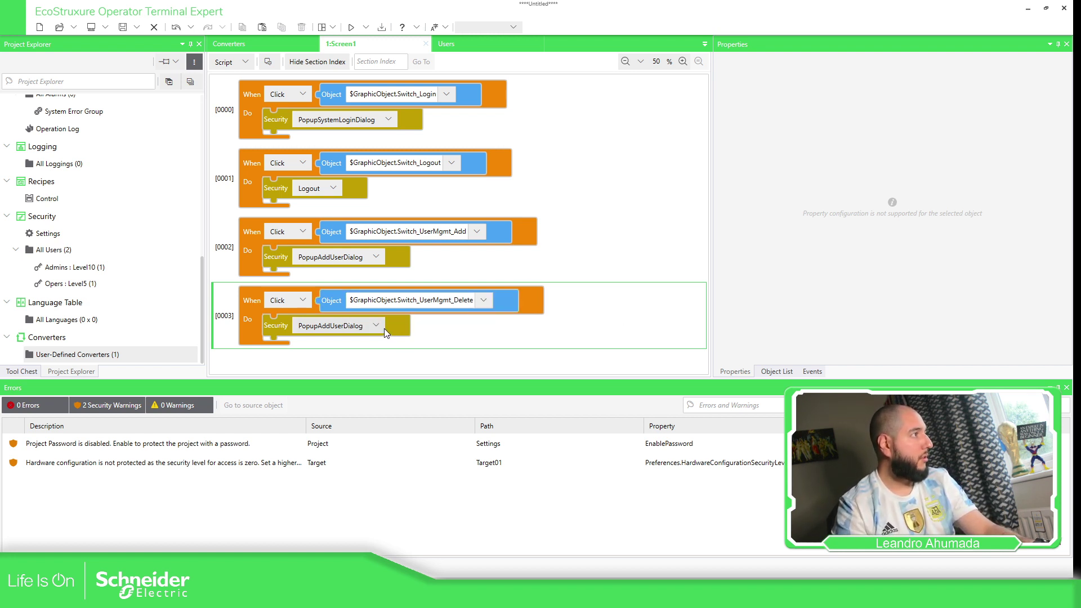
Set the block's security action to PopupDeleteUserDialog and return to the Screen view.
click(376, 325)
click(336, 398)
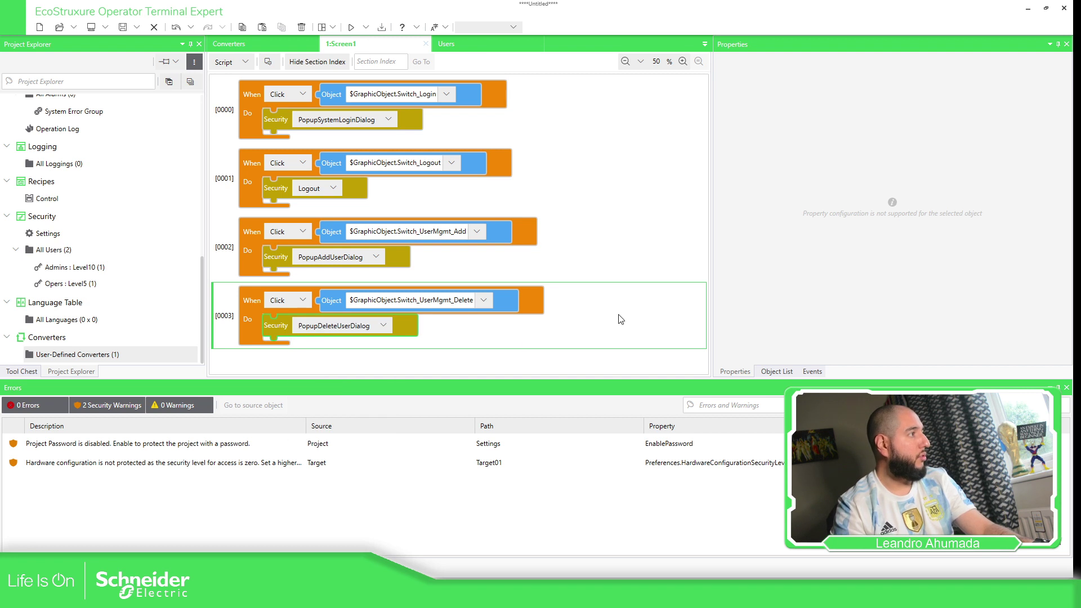
click(242, 61)
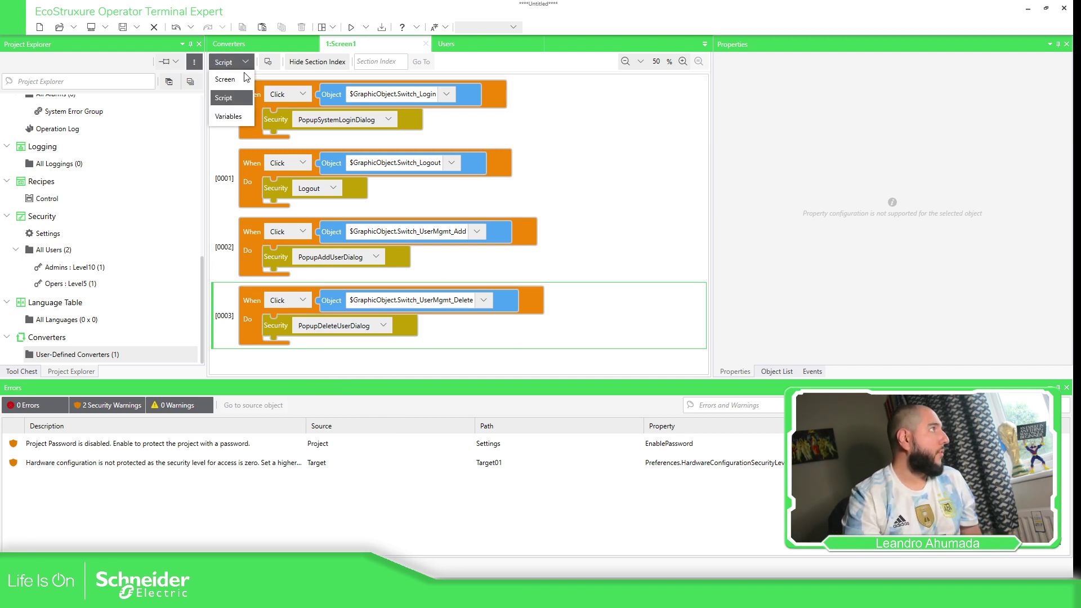
click(225, 80)
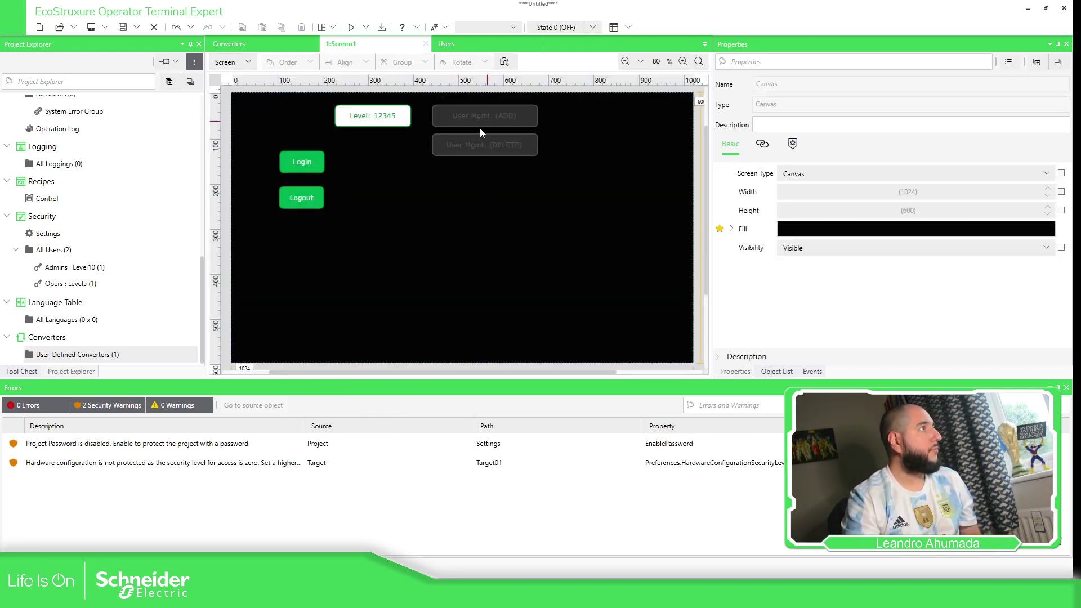
Place the DELETE switch to the right of ADD and start the device simulation.
drag(473, 147, 580, 118)
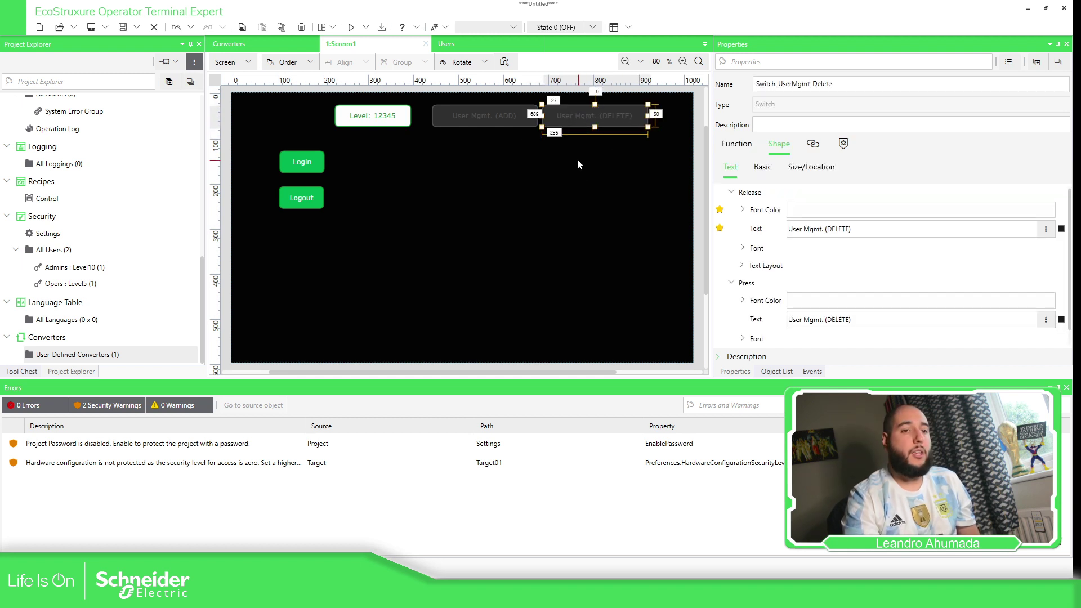
click(578, 164)
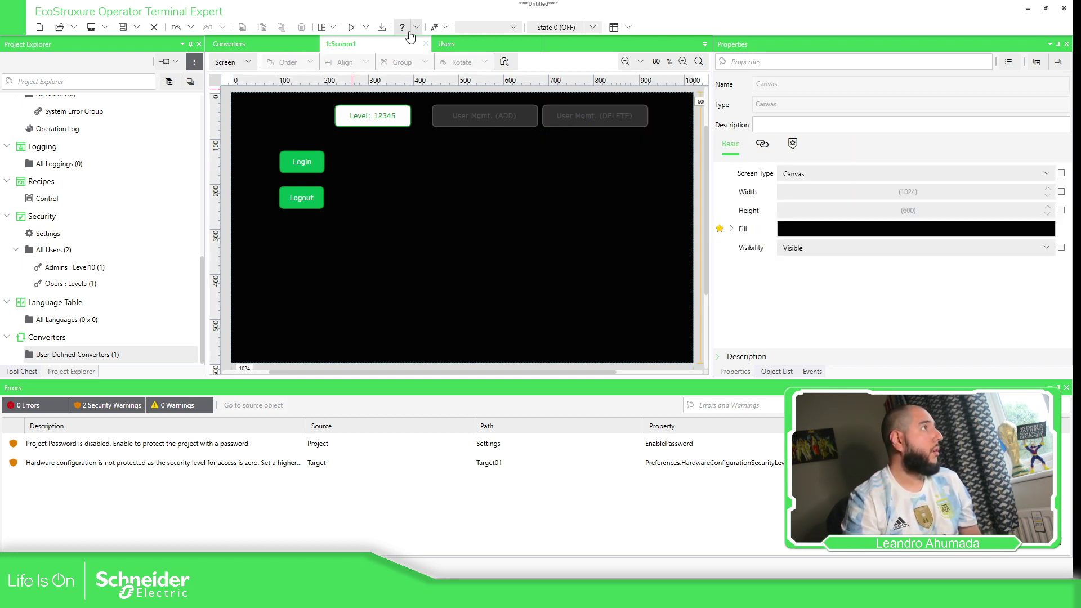
click(366, 27)
click(373, 49)
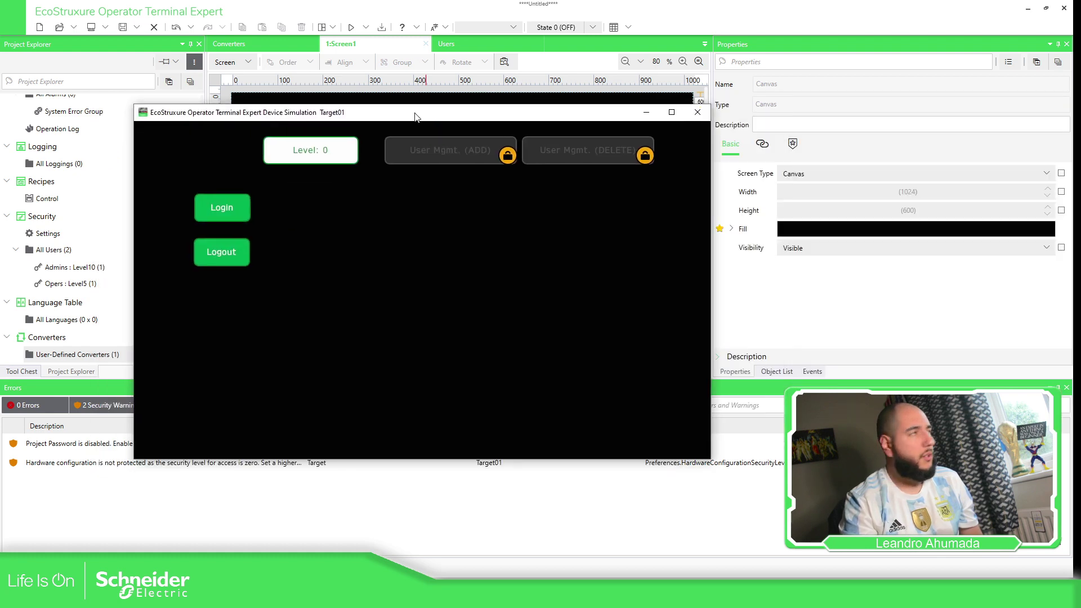
Attempt a login as 'Argentina' with its password.
click(431, 228)
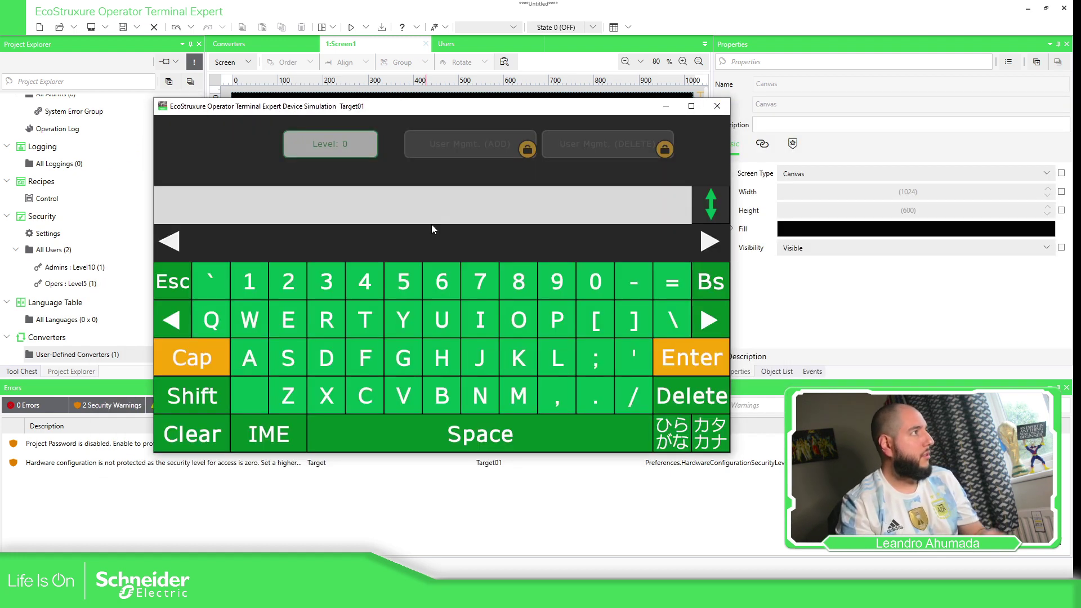
text(Argentina)
key(Return)
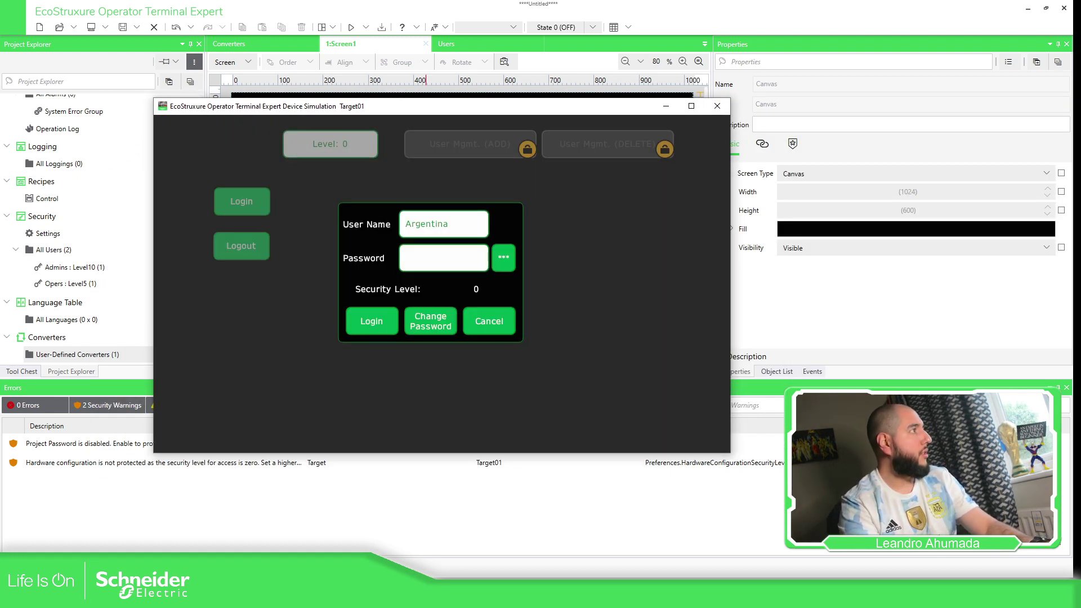
click(450, 263)
text(@*******)
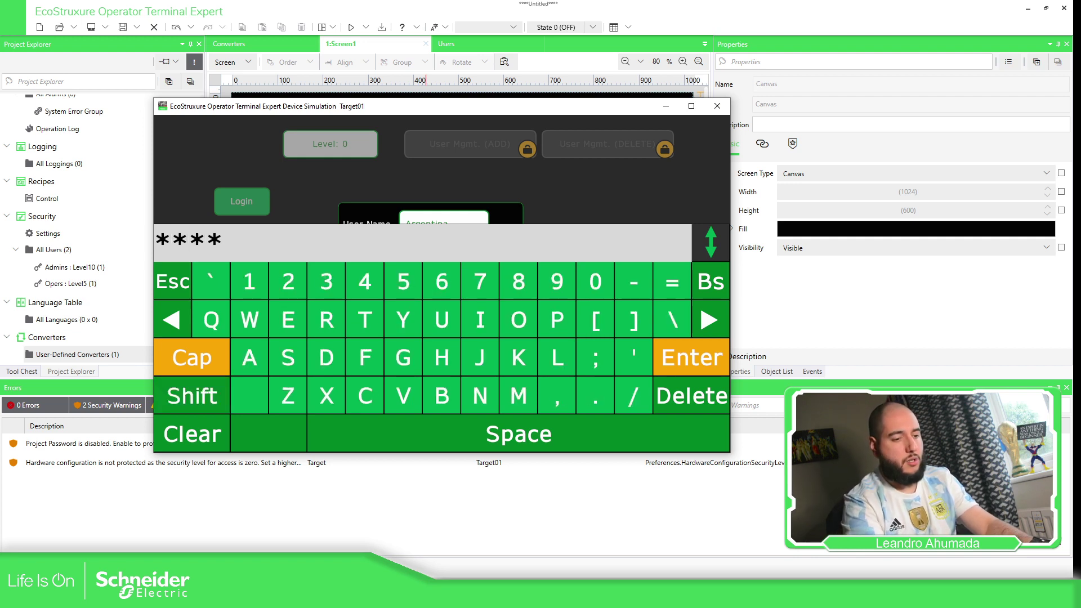
key(Return)
click(385, 325)
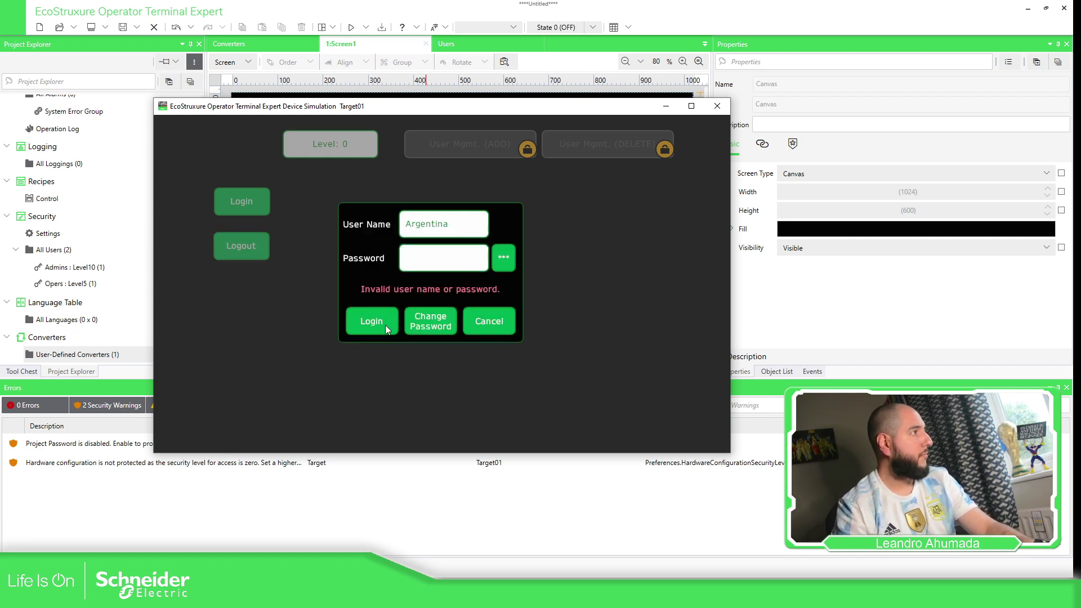
Correct the credentials to the administrator account and log in at level 10.
click(442, 224)
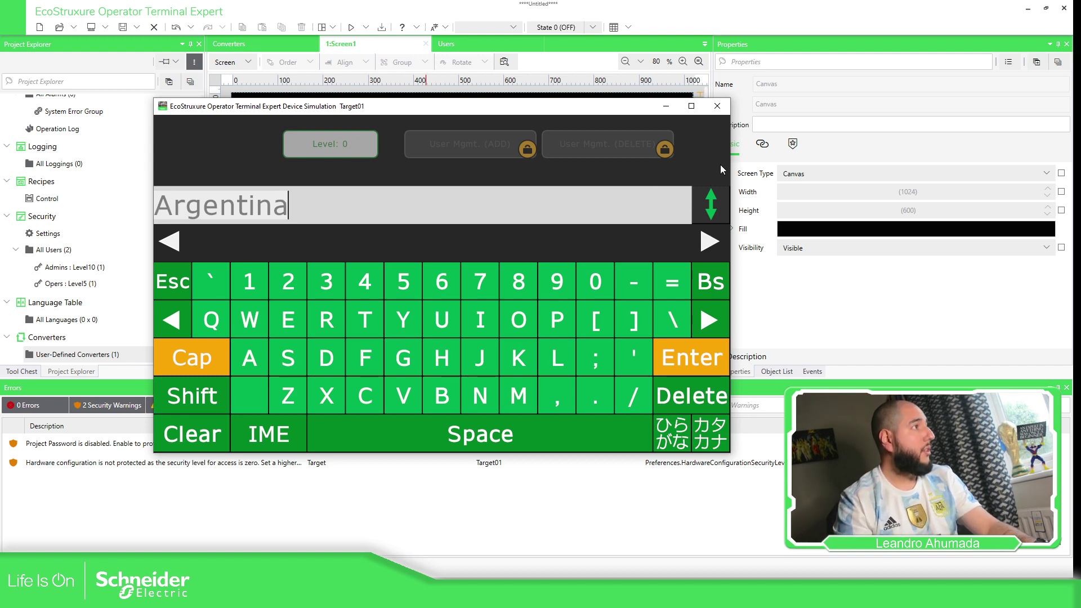
key(ctrl+a)
text(LTA)
key(Return)
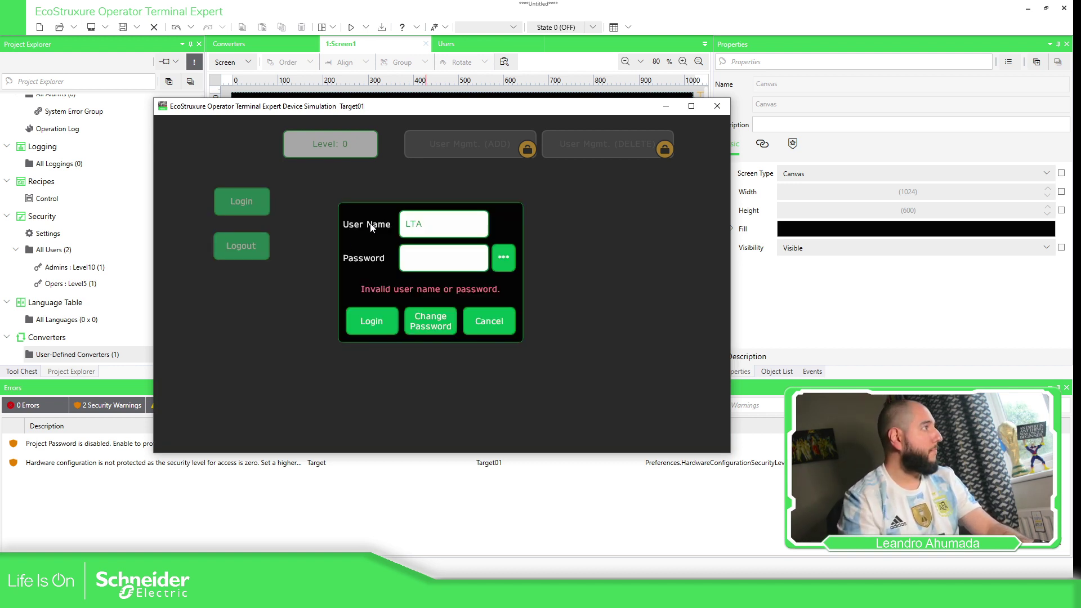
click(420, 259)
text(LTA)
key(Return)
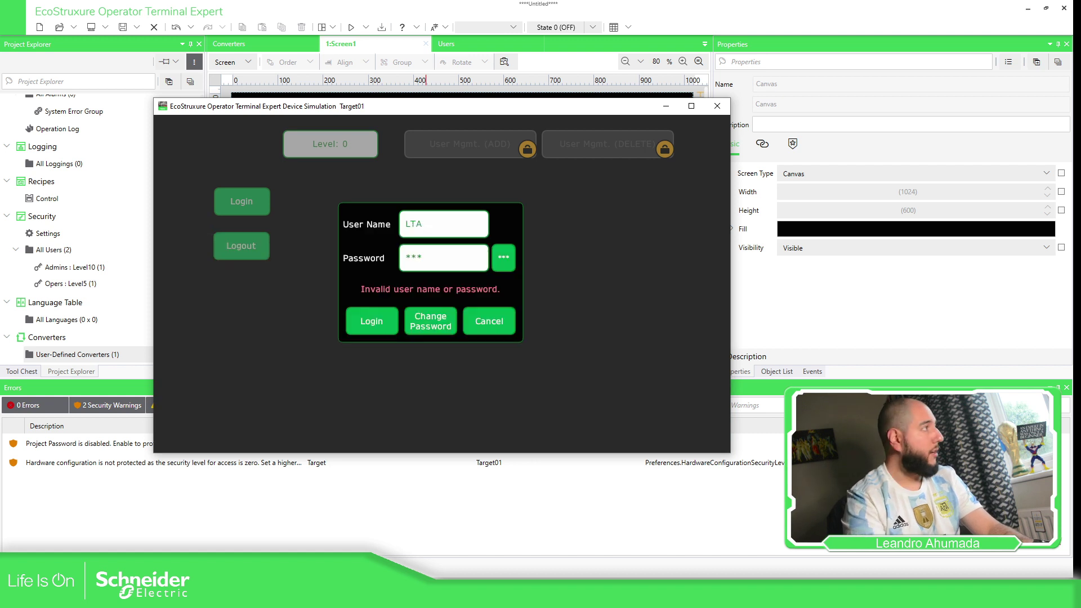
click(378, 327)
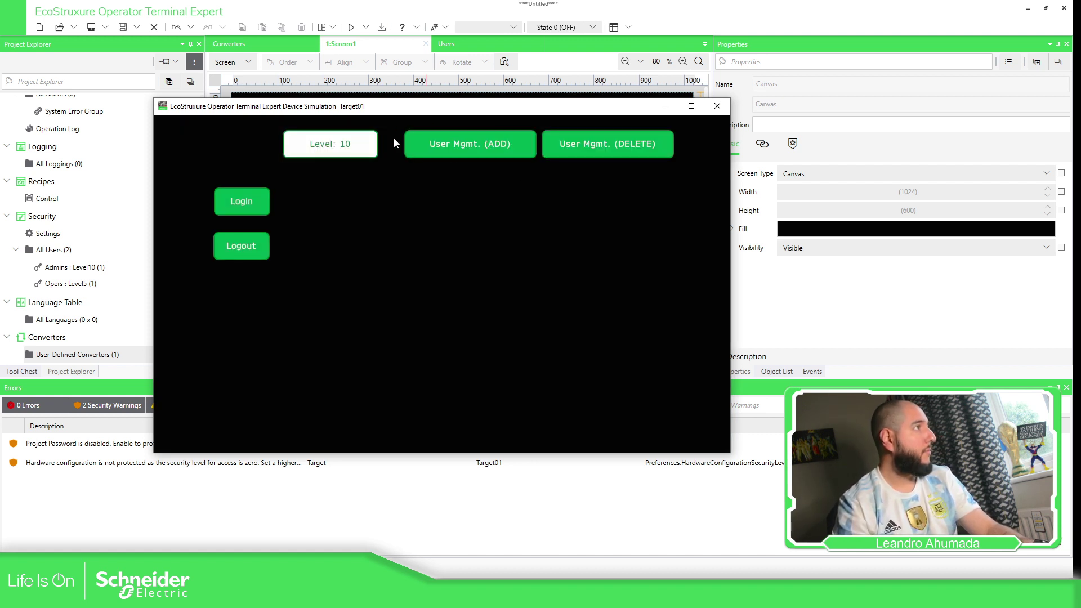
Add user AAA to the Admins group with a password and its confirmation.
click(495, 144)
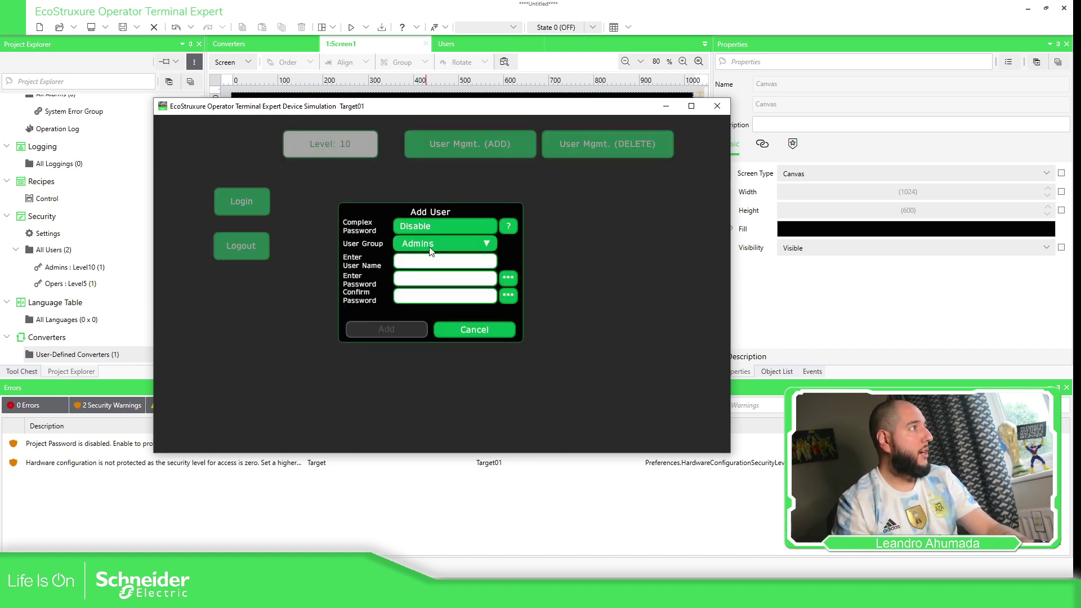
click(438, 248)
click(427, 259)
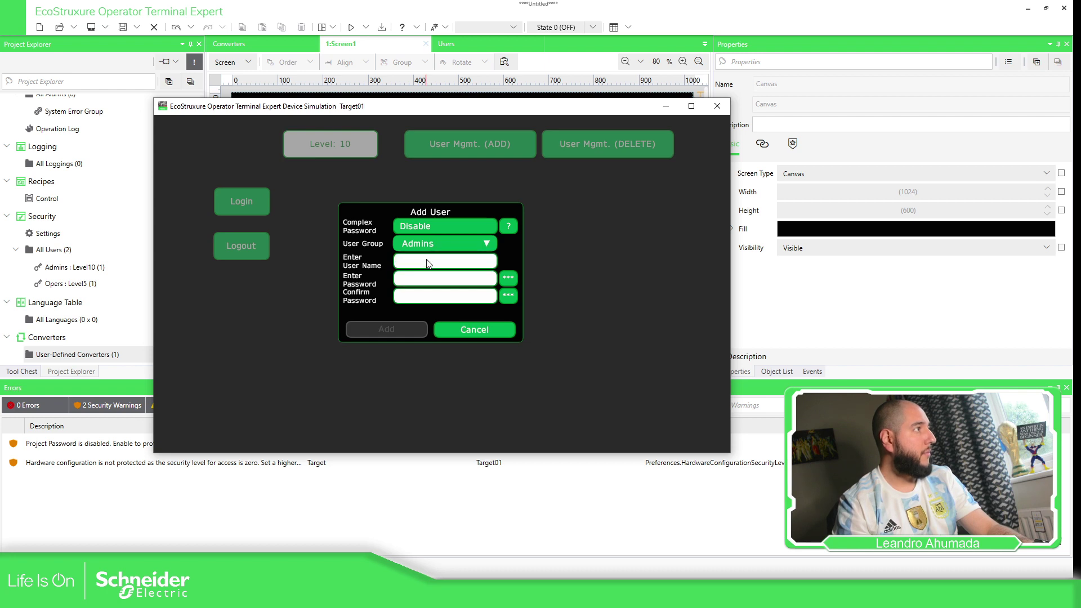
click(424, 260)
text(AAA)
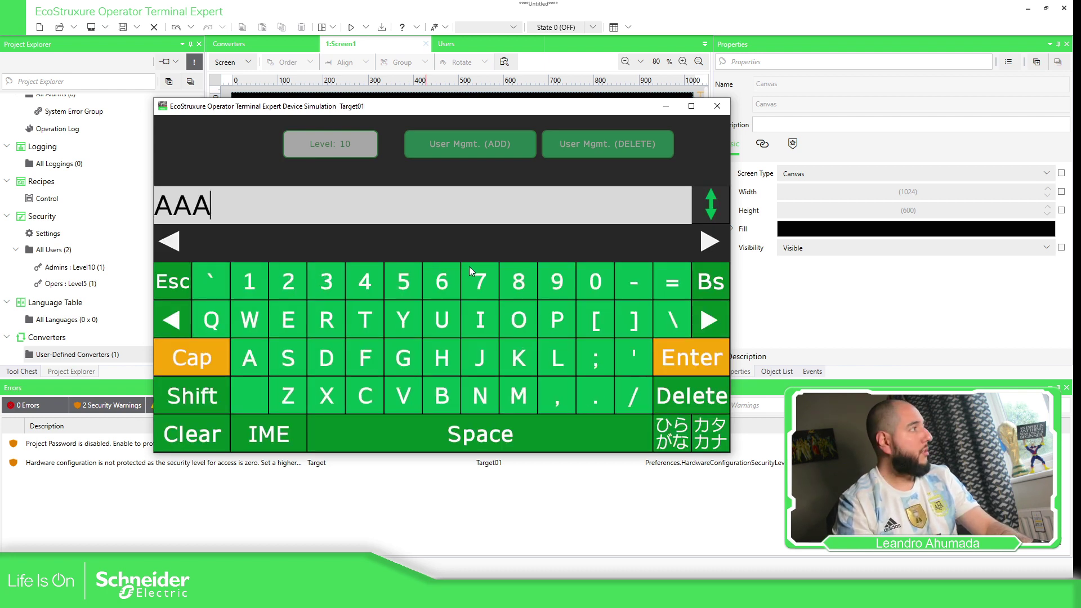
key(Return)
click(417, 278)
text(123)
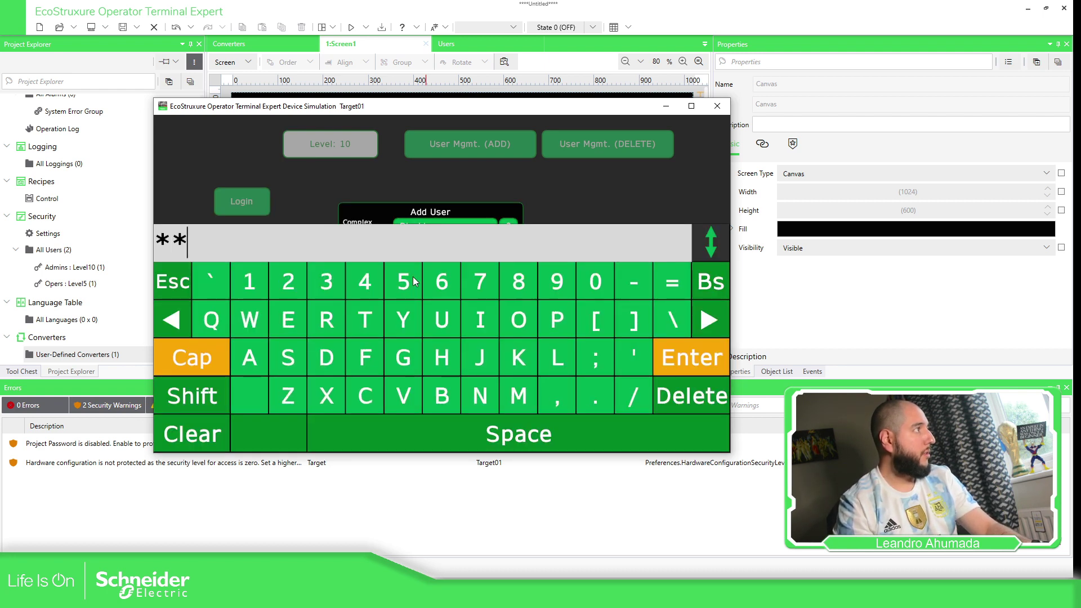
key(Return)
click(410, 296)
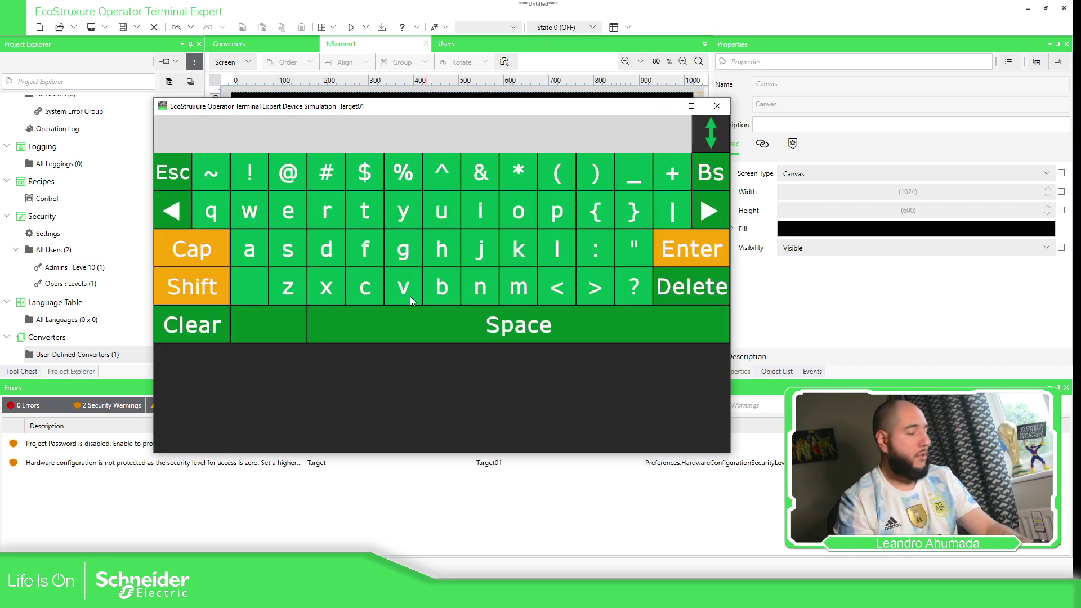
text(123)
key(Return)
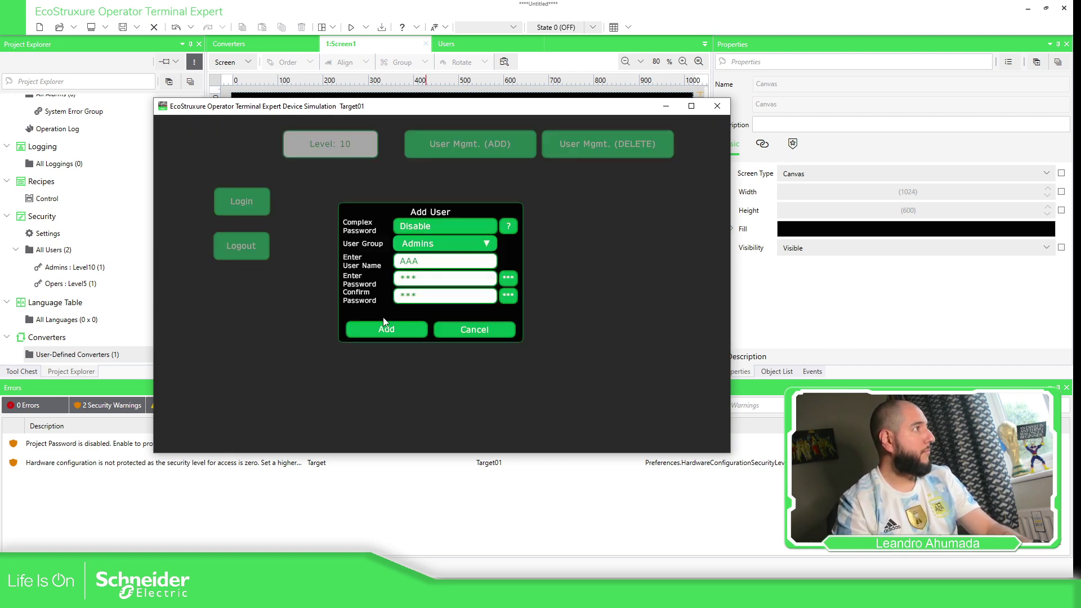
click(395, 336)
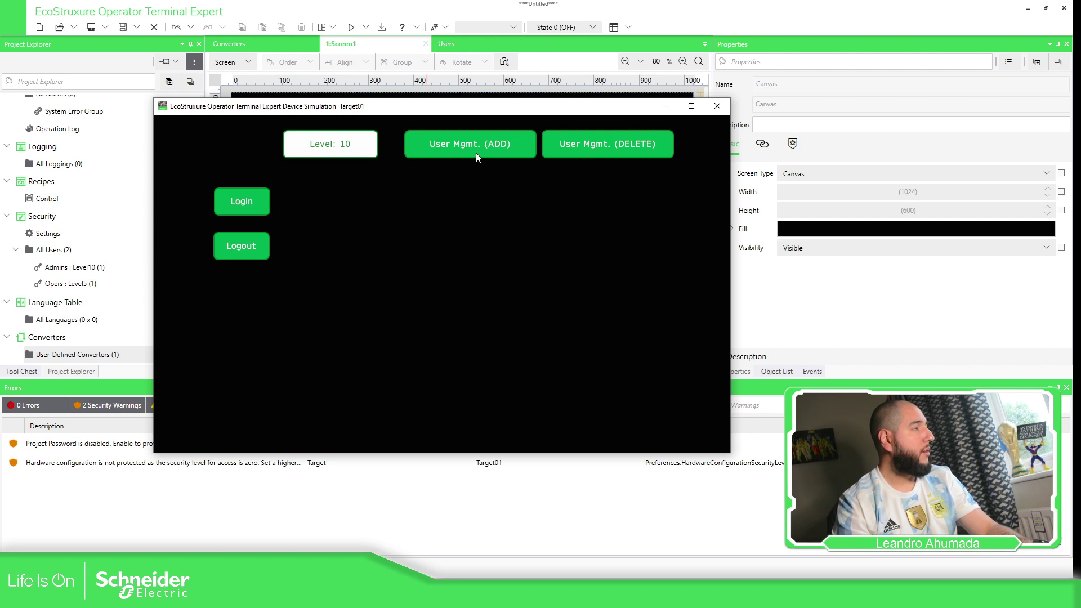
Add user BBB to the Opers group with a password and its confirmation.
click(476, 153)
click(468, 244)
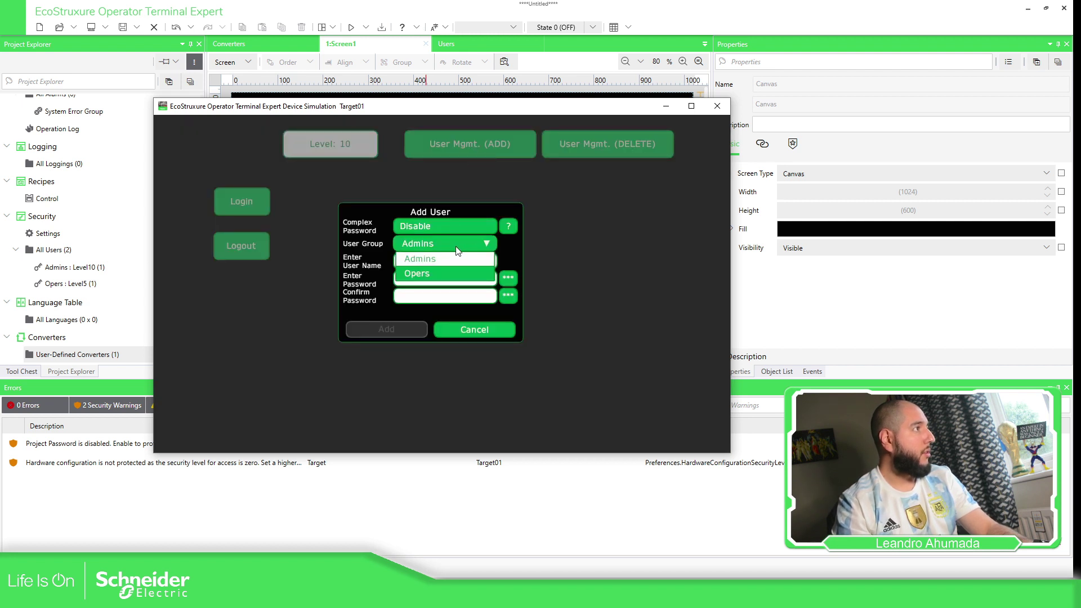
click(428, 273)
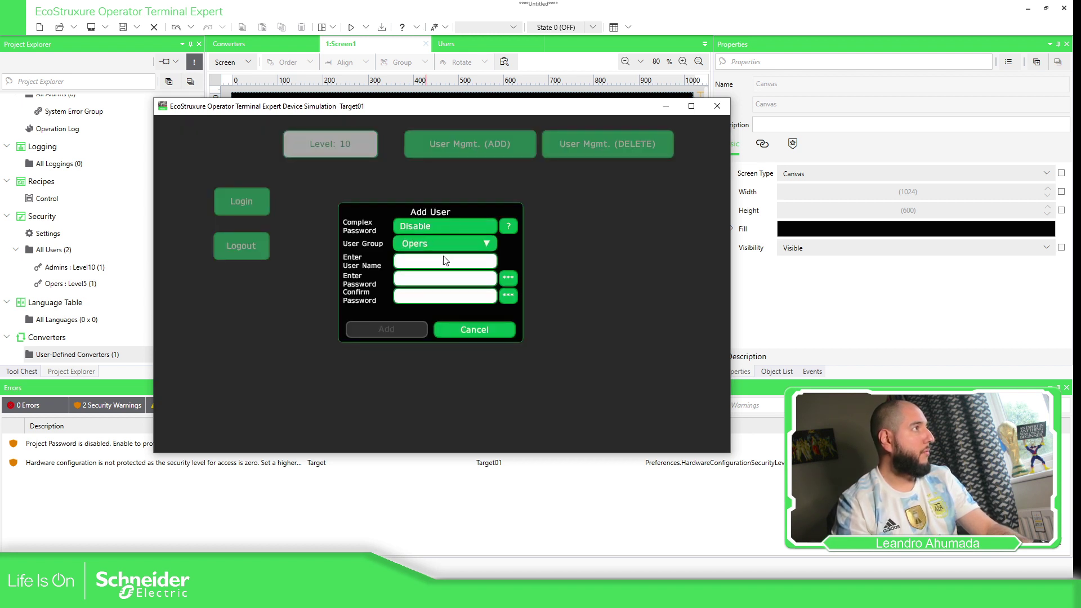
click(422, 260)
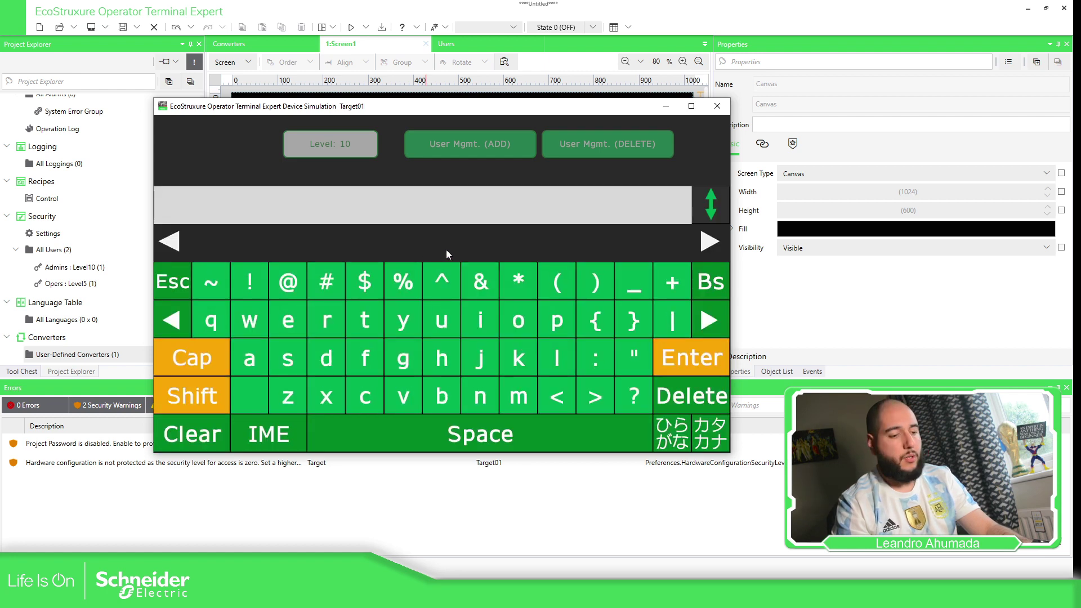
text(BBB)
key(Return)
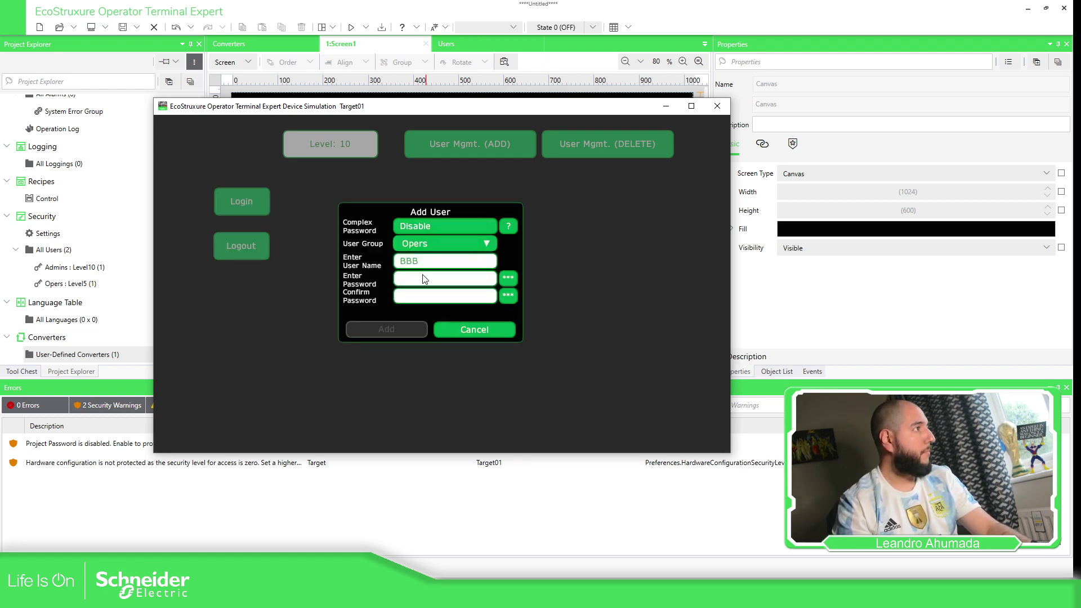
click(418, 277)
text(BBB)
key(Return)
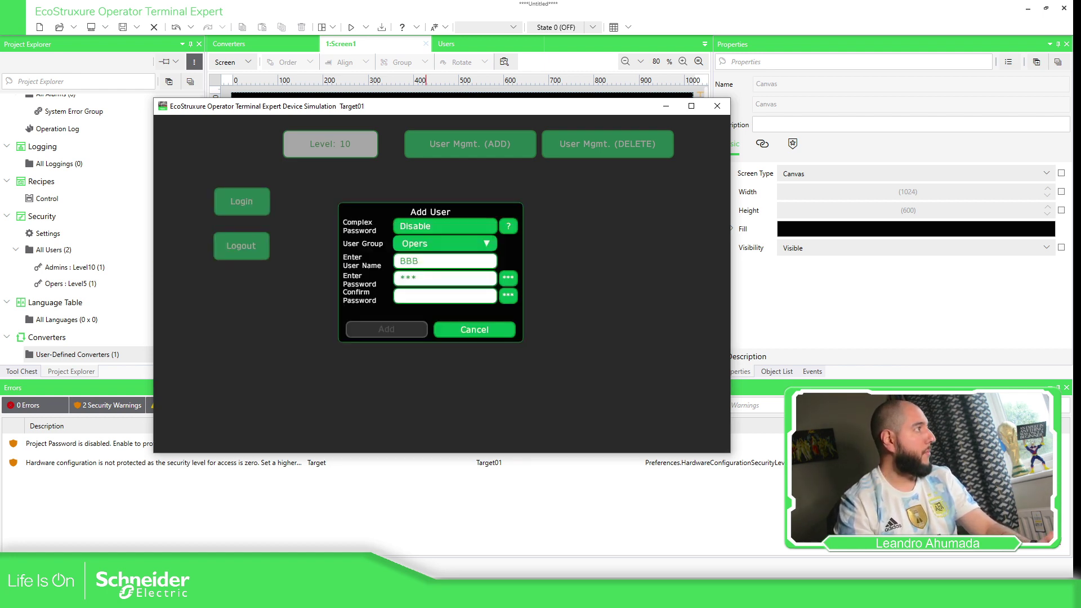
click(414, 296)
text(BBB)
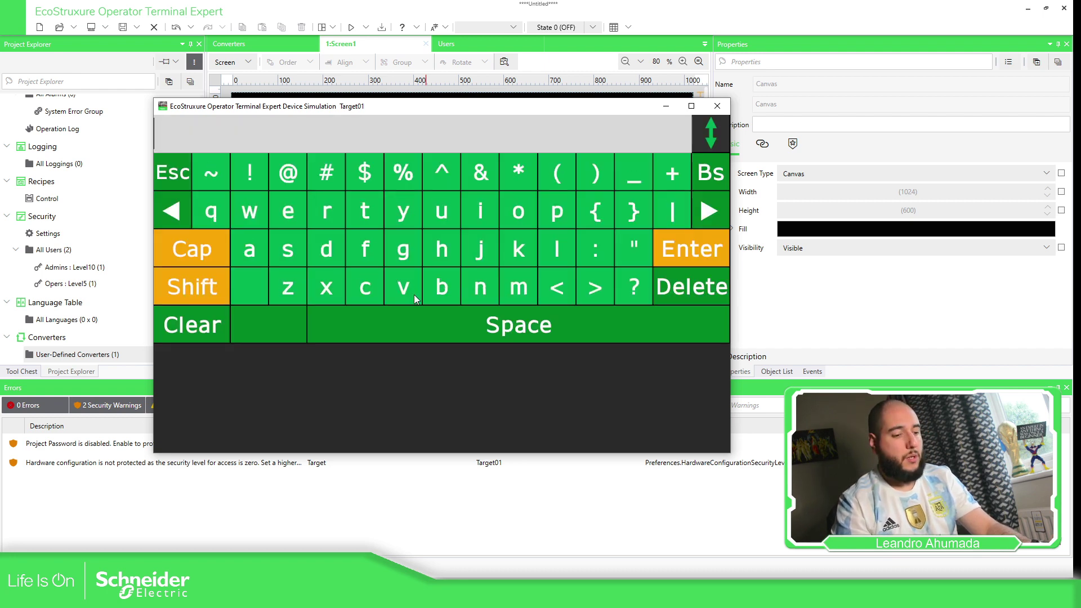
key(Return)
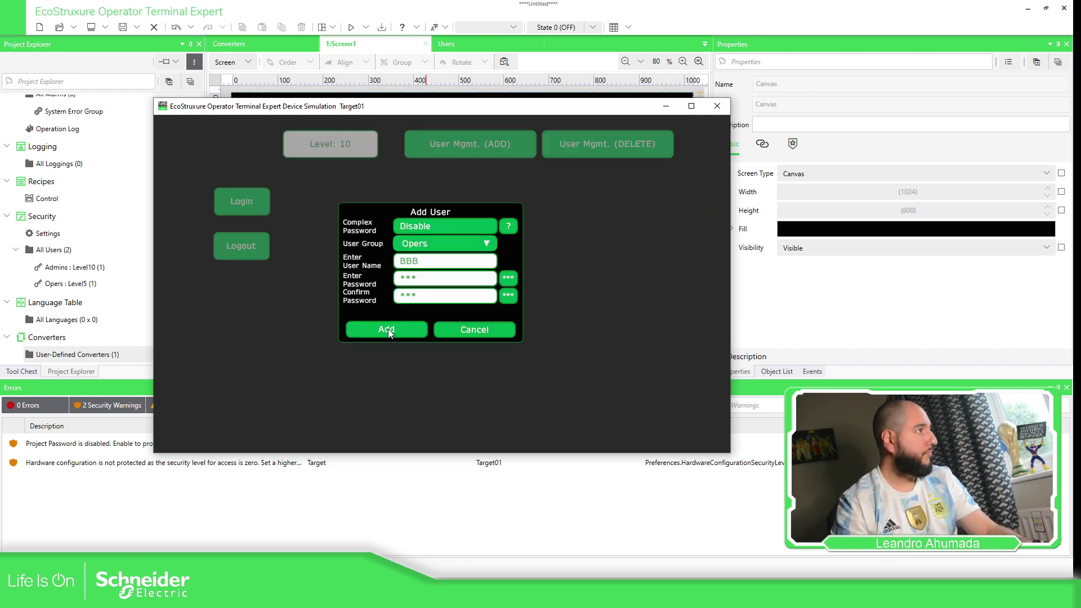
click(386, 329)
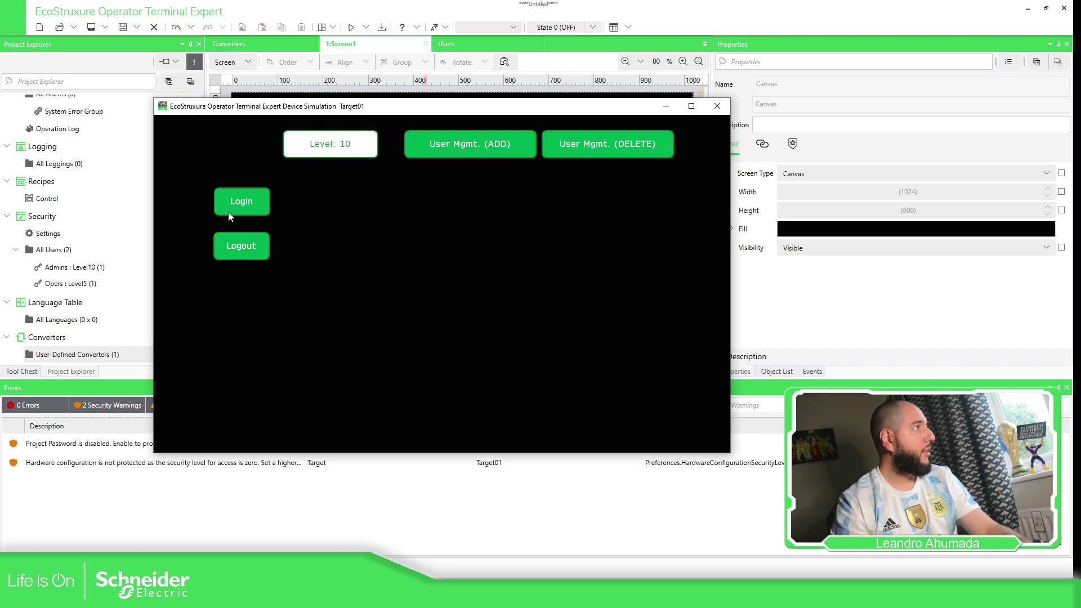
Log the simulated HMI in as user AAA with its password.
click(243, 210)
click(409, 221)
text(AAA)
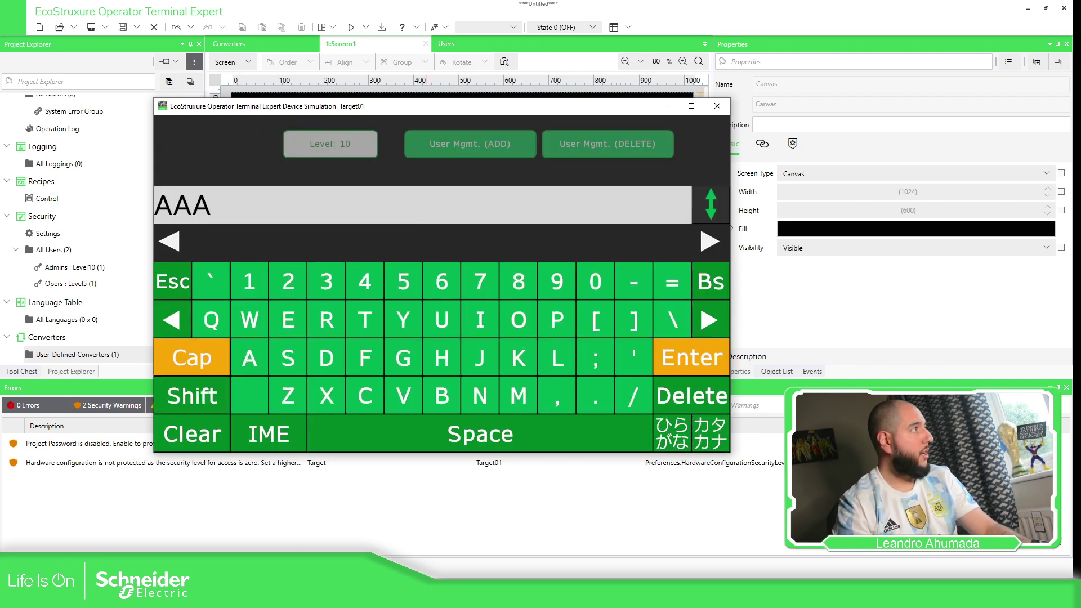
key(Return)
click(422, 257)
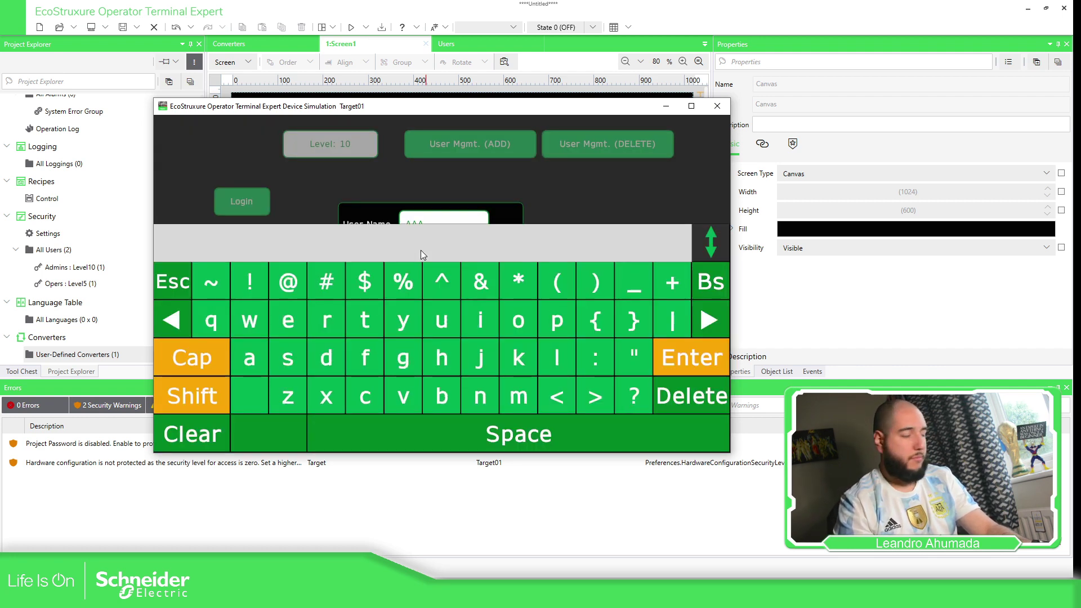
text(AAA)
key(Return)
click(387, 321)
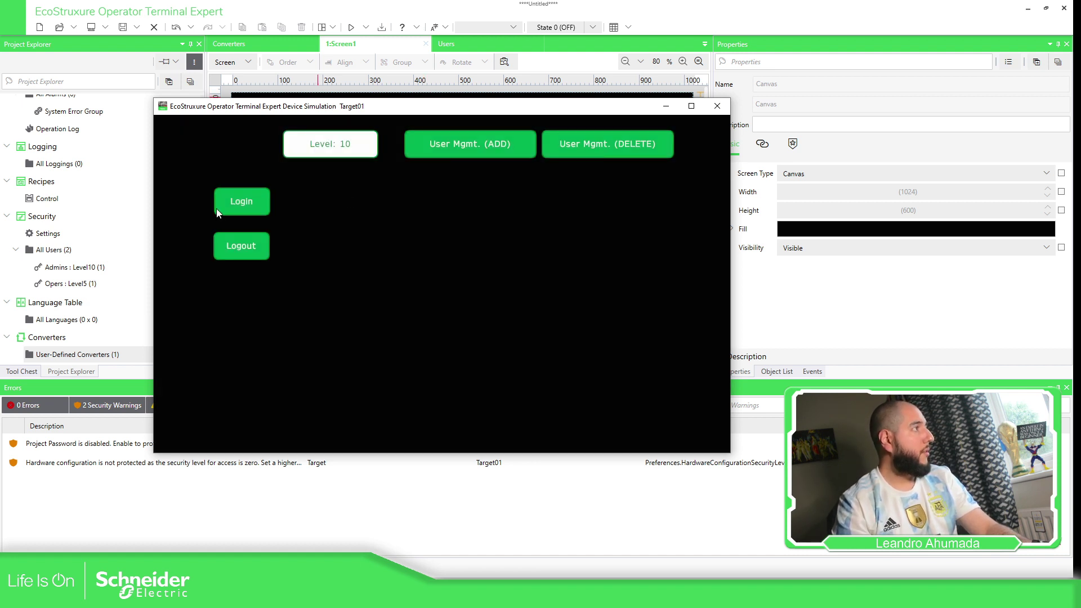
Log in as user BBB with its password, dropping the security level to 5.
click(258, 205)
click(448, 221)
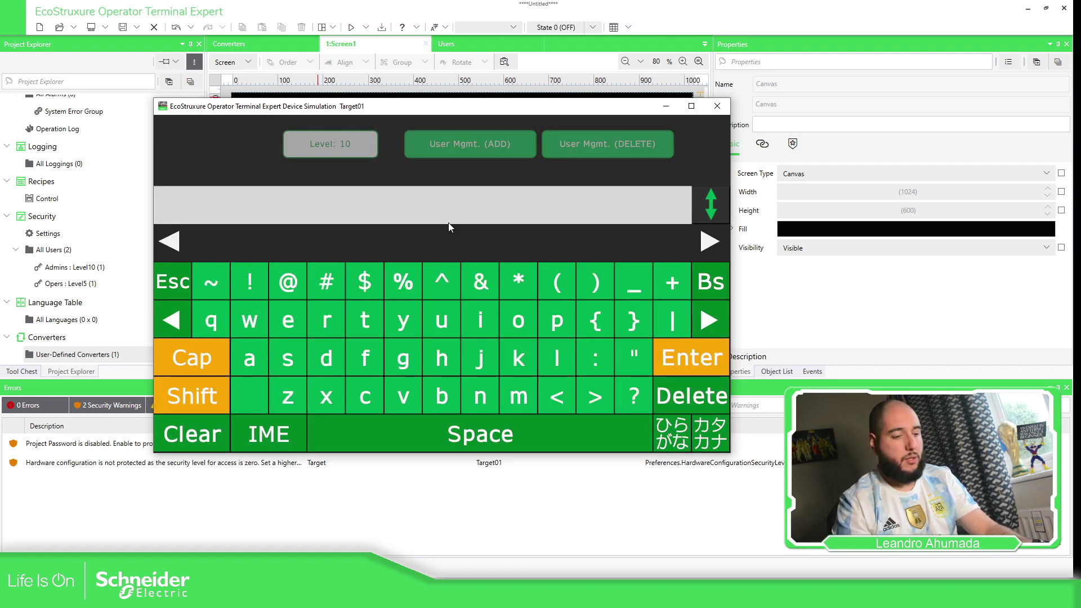
text(BBB)
key(Return)
click(450, 262)
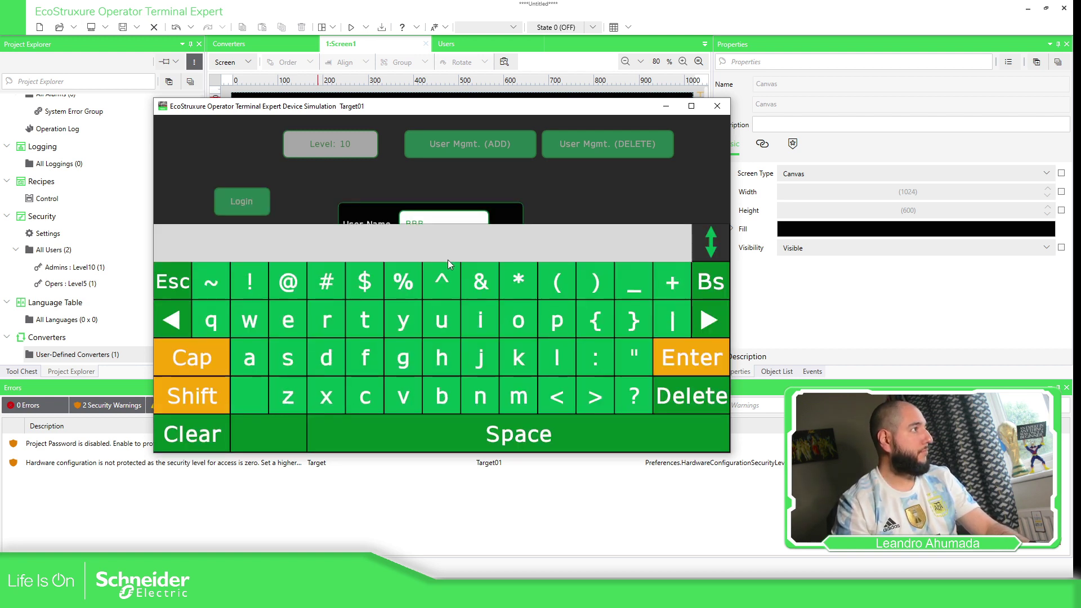
text(123)
key(Return)
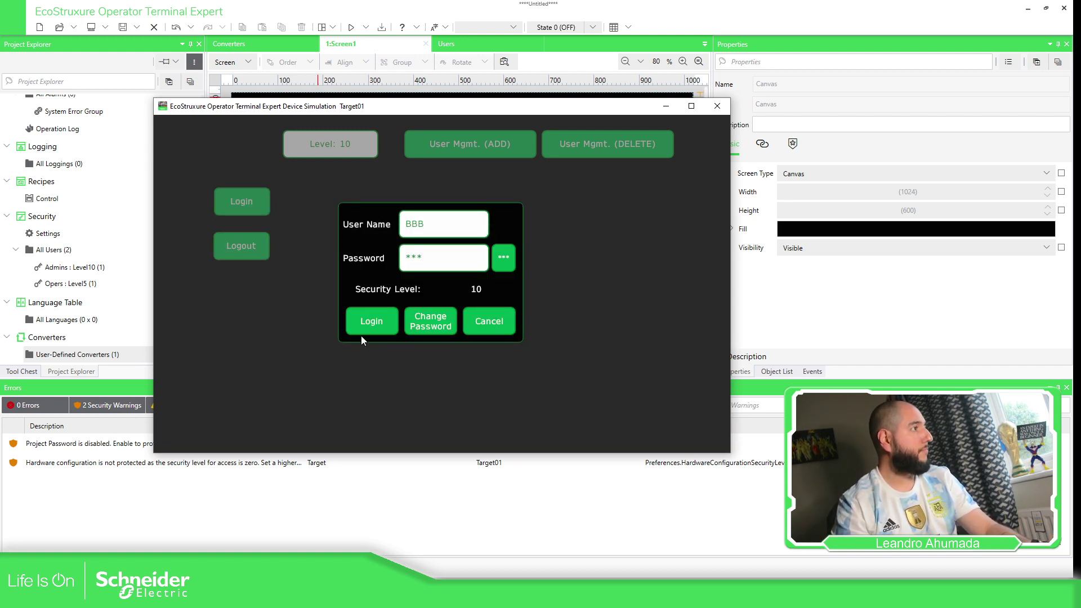
click(376, 310)
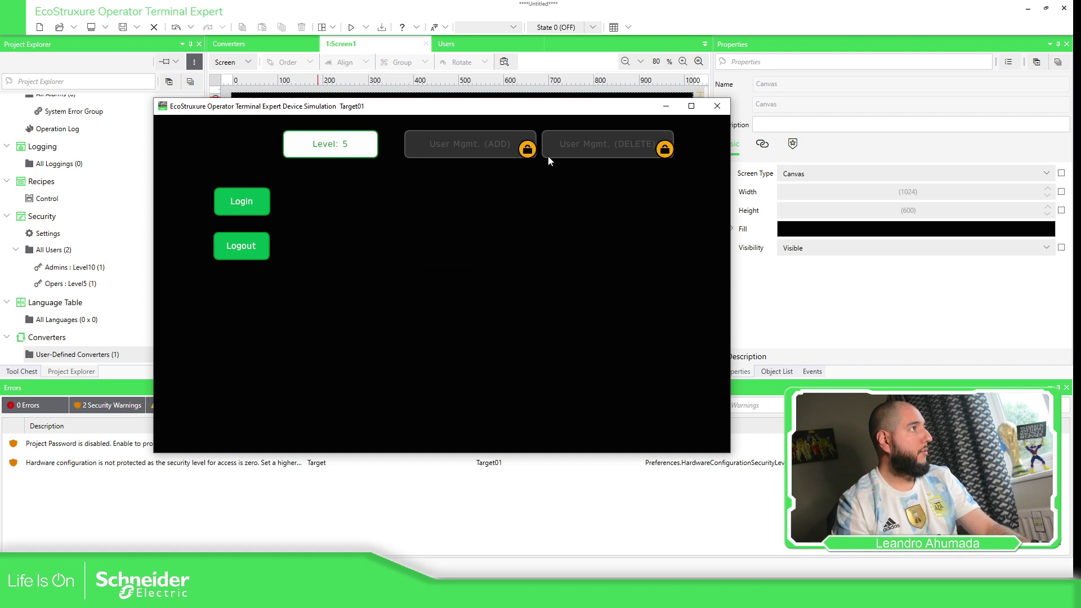
Log back in as administrator AAA at level 10 and bring up the Delete User form.
click(239, 207)
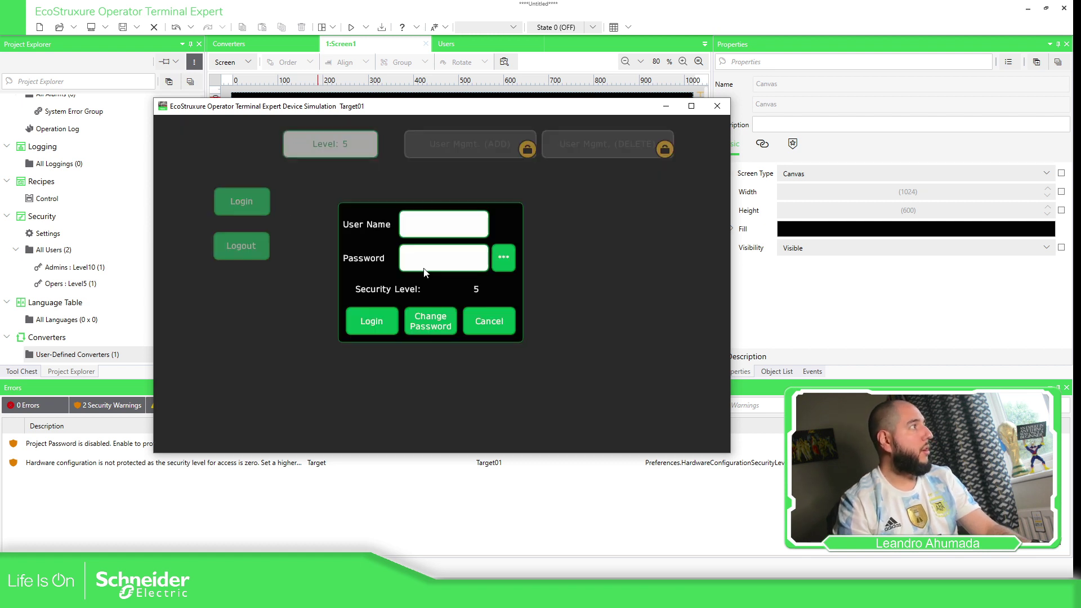
click(438, 225)
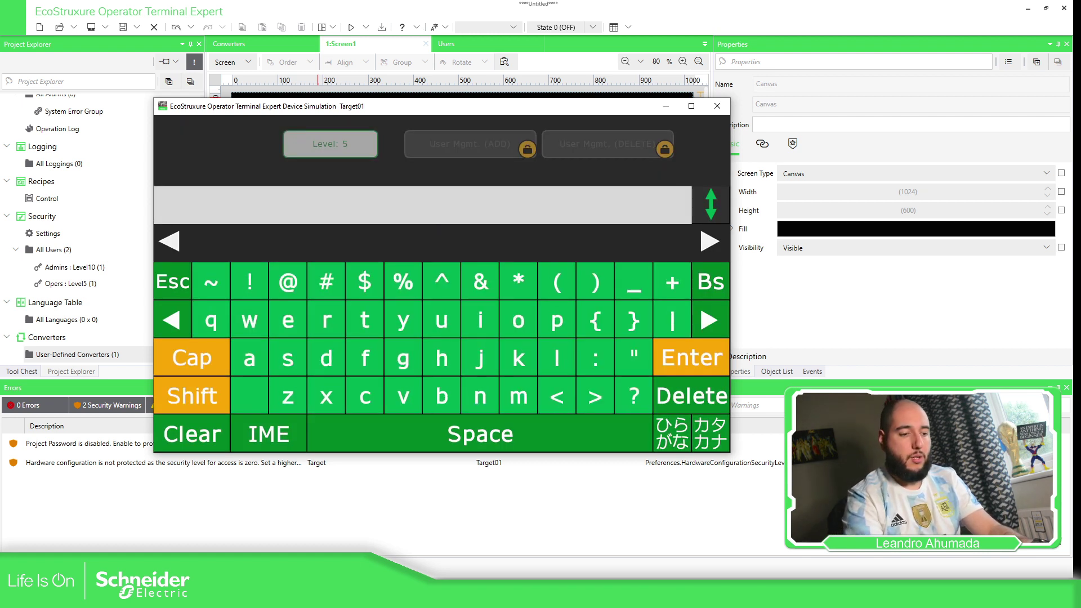
text(AAA)
key(Return)
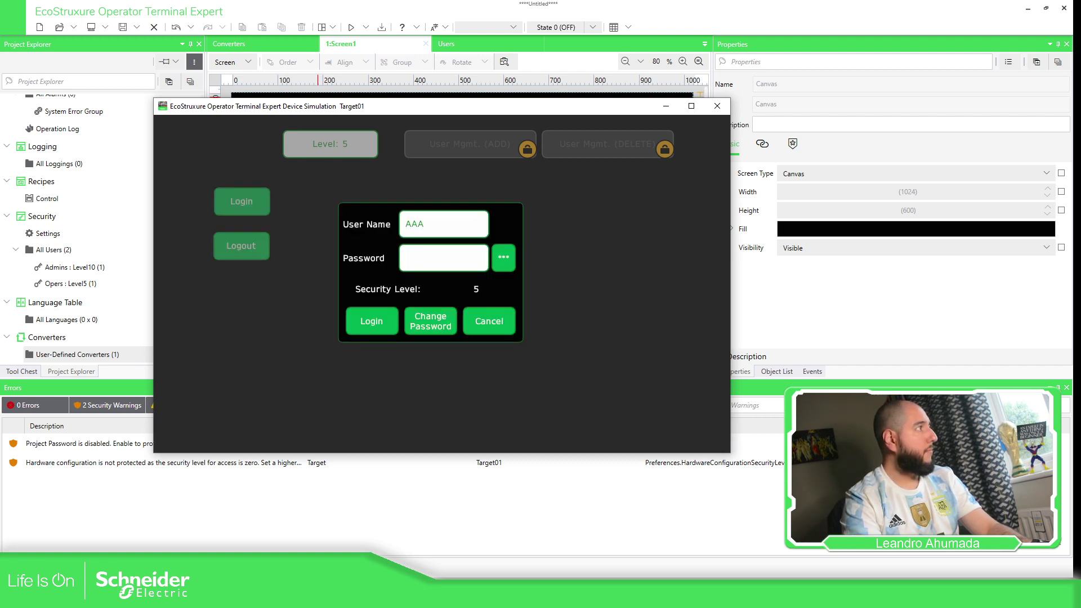
click(426, 255)
text(123)
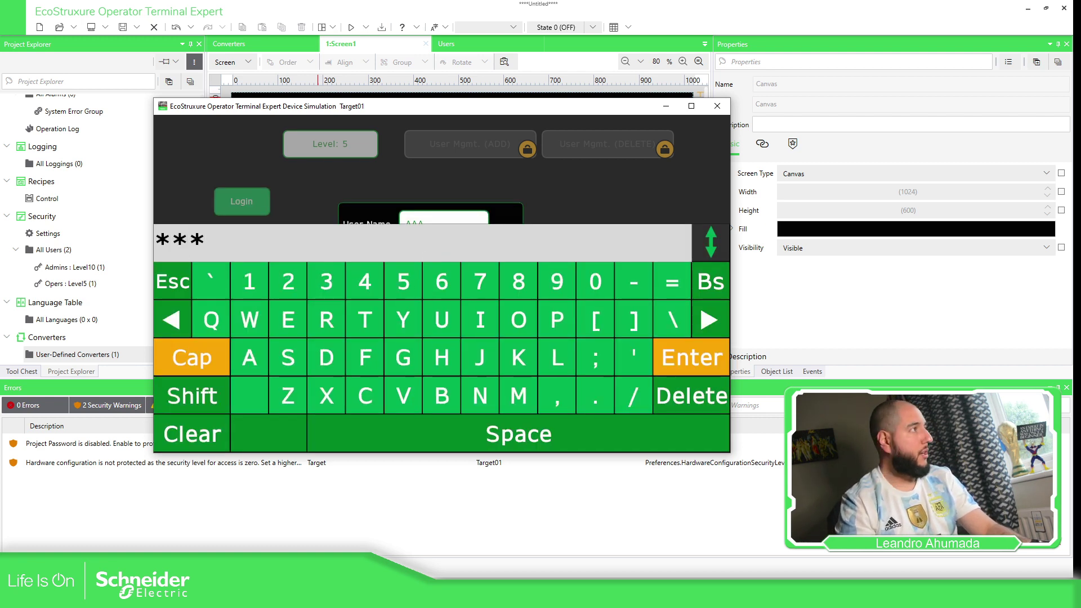
key(Return)
click(388, 320)
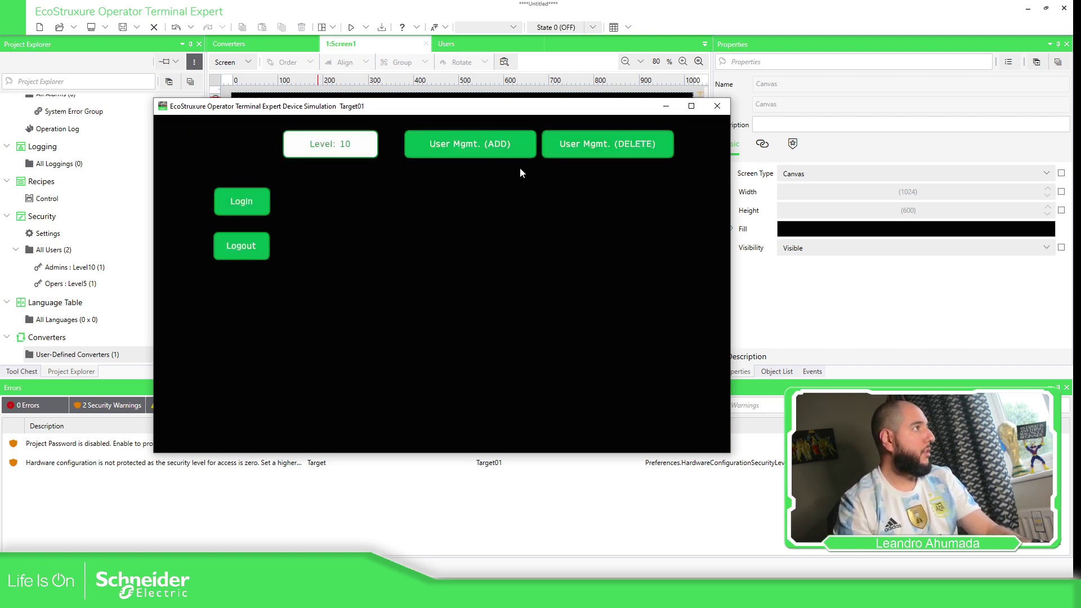
click(587, 145)
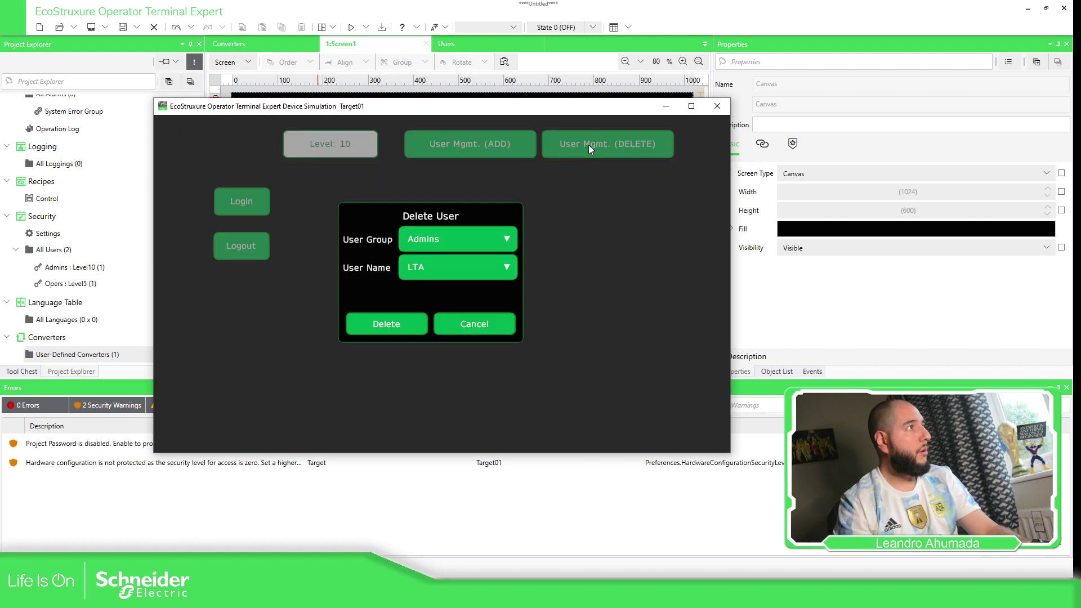
Browse the user lists of the Admins and Opers groups, then cancel the Delete User form.
click(497, 272)
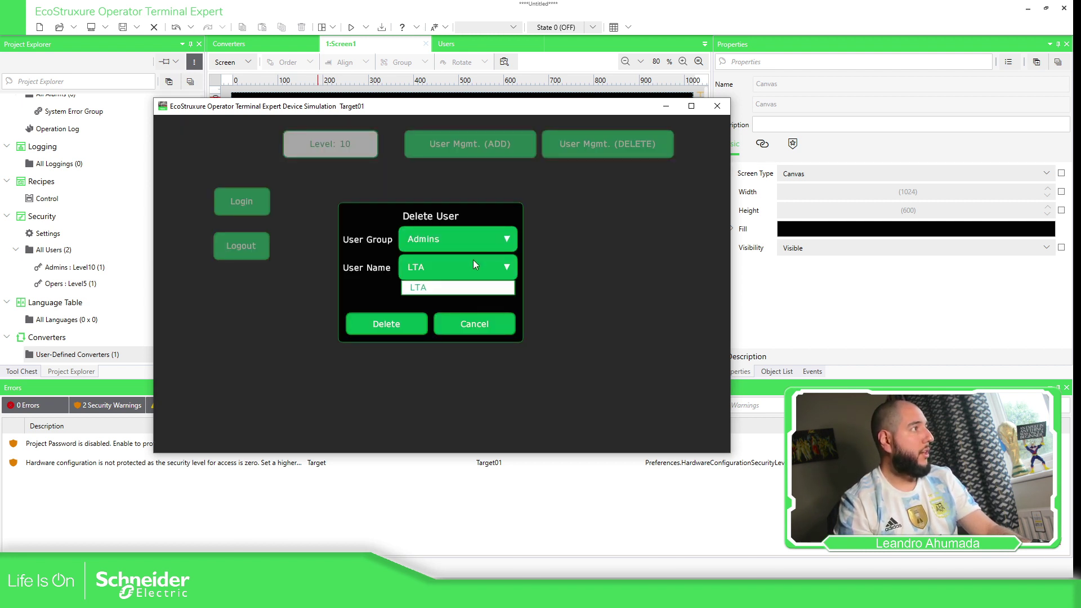
click(485, 239)
click(431, 273)
click(507, 266)
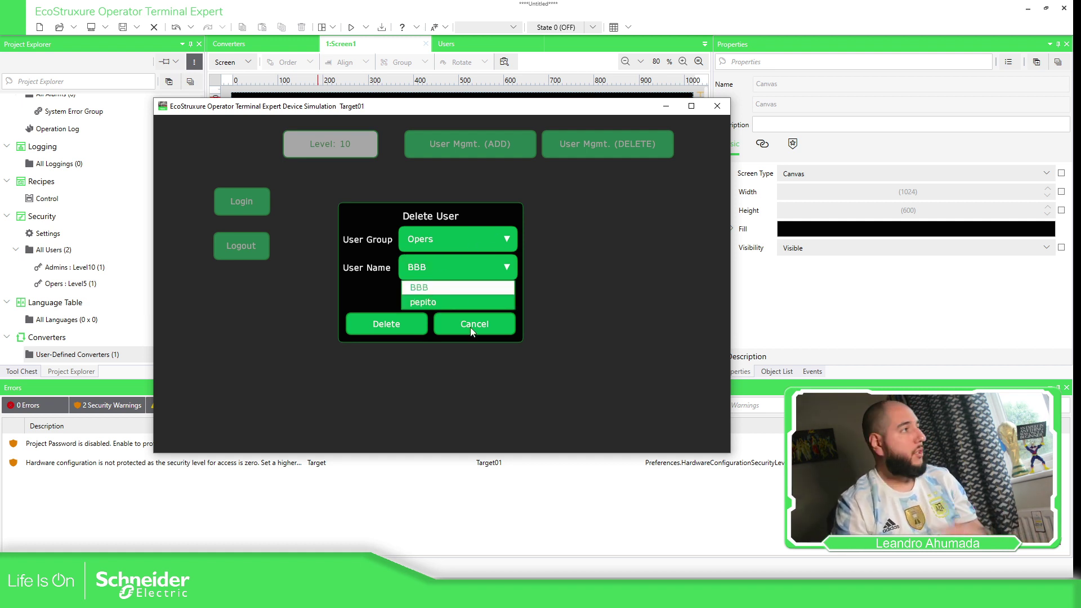
click(462, 244)
click(434, 262)
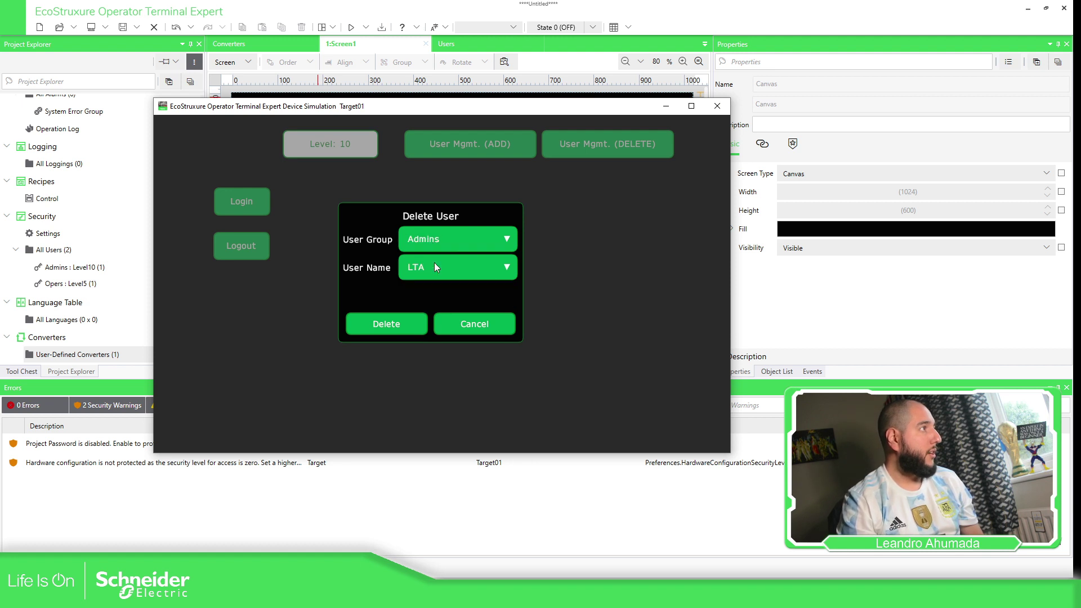
click(426, 273)
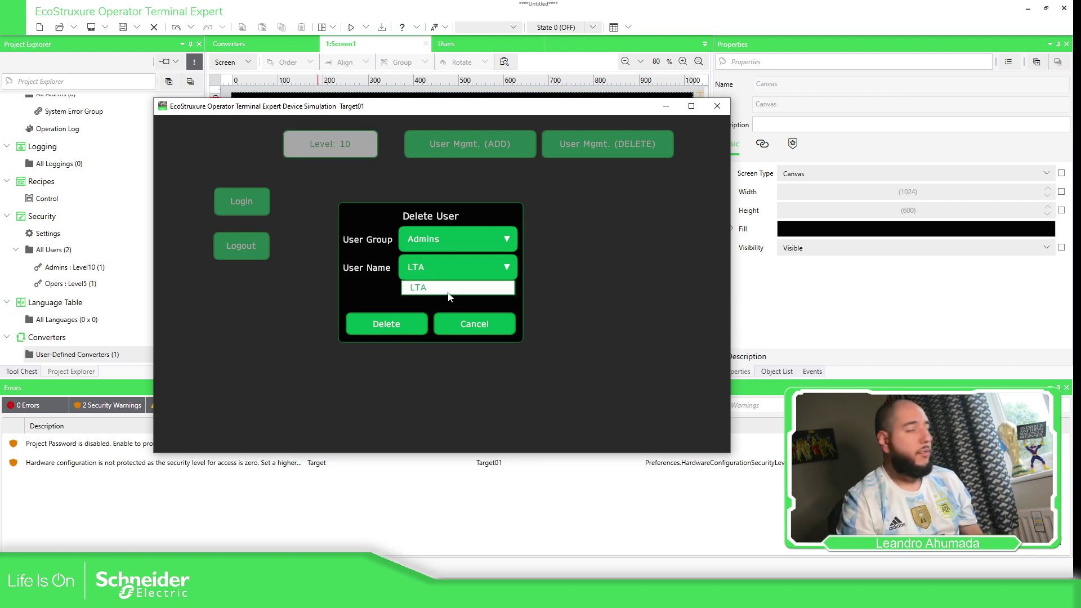
click(465, 324)
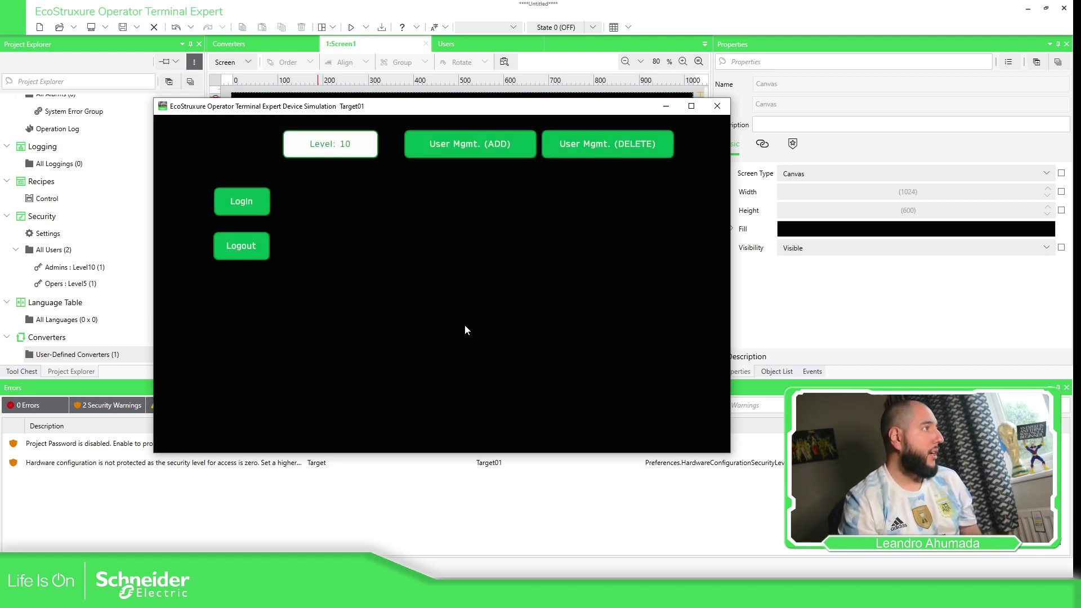
Log in again as administrator LTA with its password.
click(247, 207)
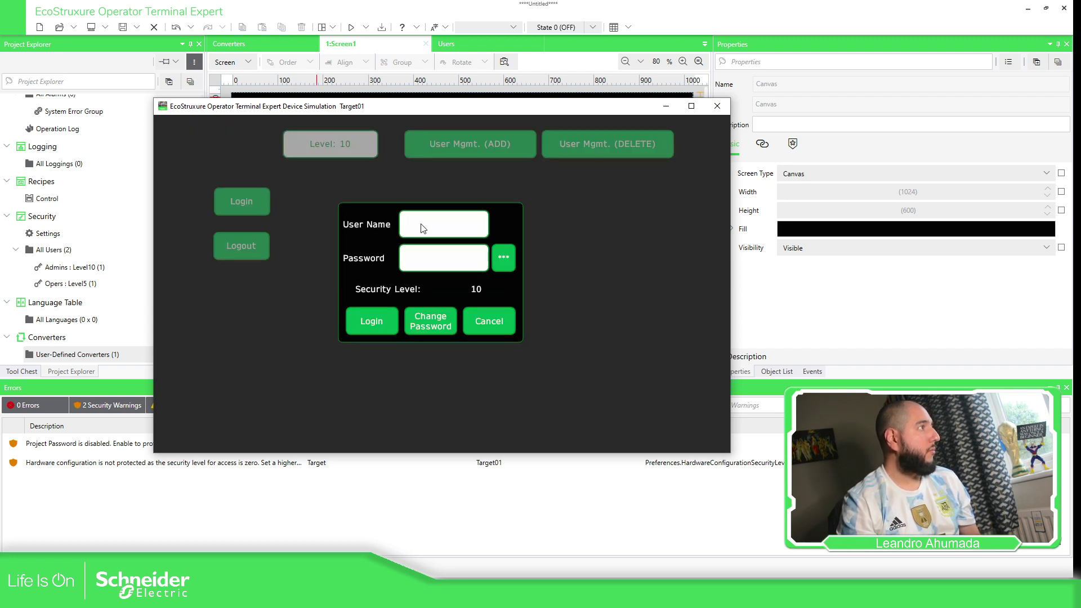
click(420, 224)
text(LTA)
key(Return)
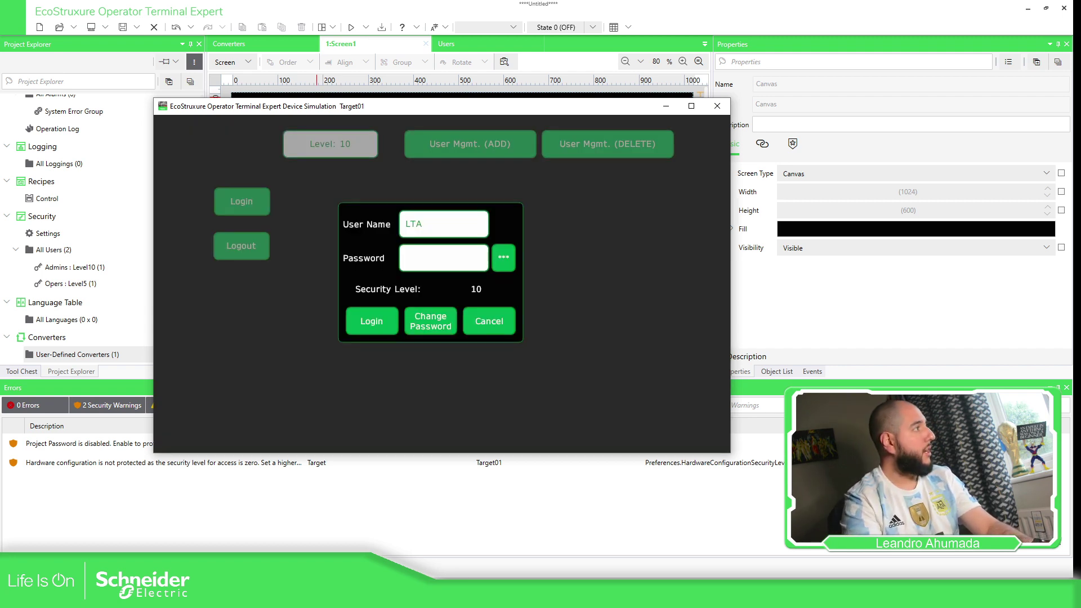
click(430, 261)
text(123)
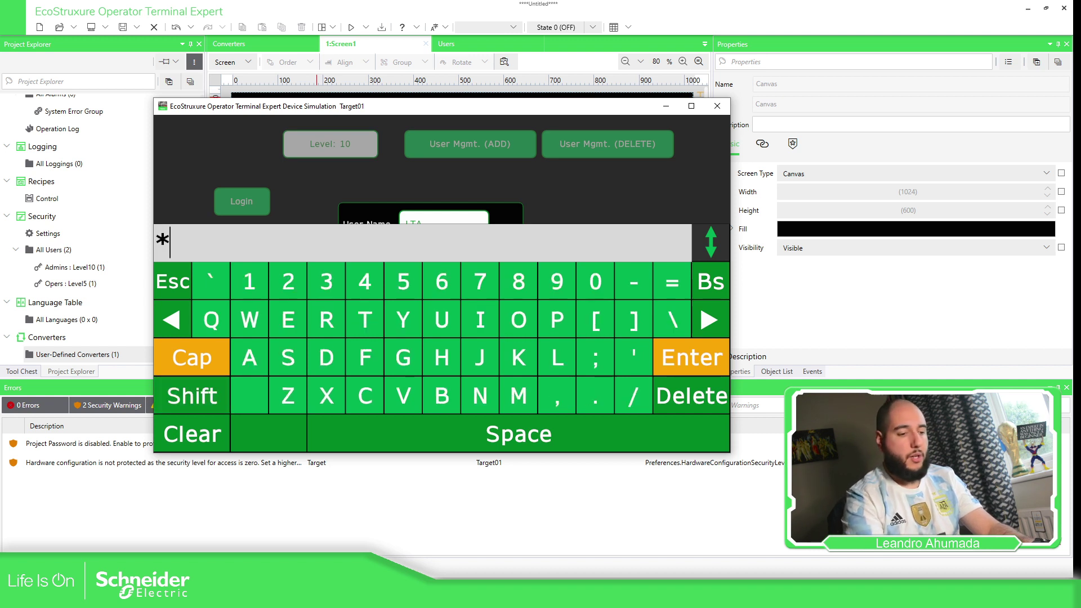
key(Return)
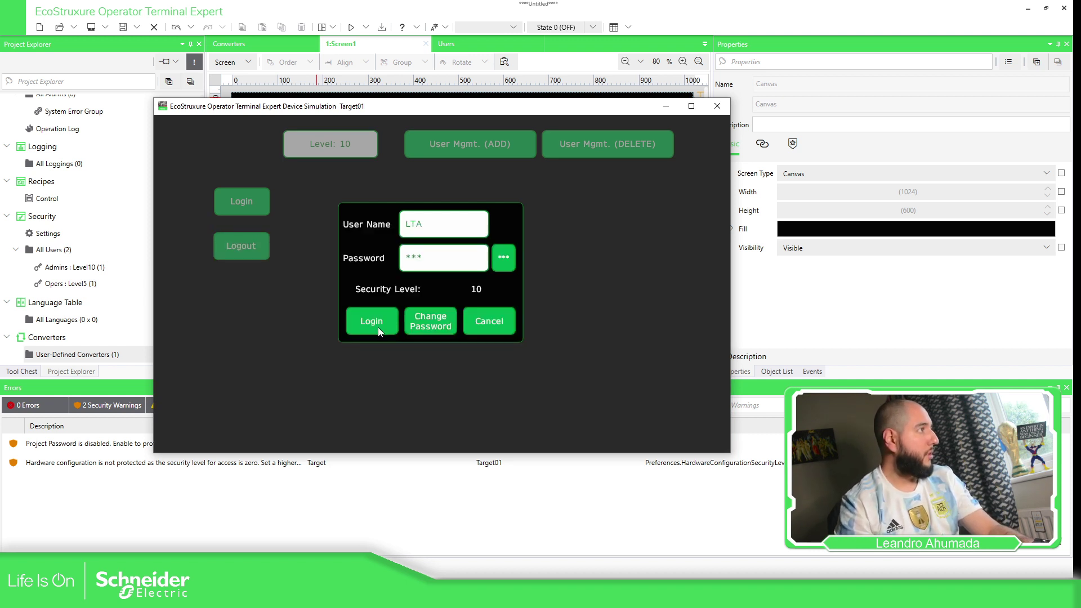
click(377, 326)
In the Delete User form, select group Opers and user BBB, then delete and confirm.
click(606, 144)
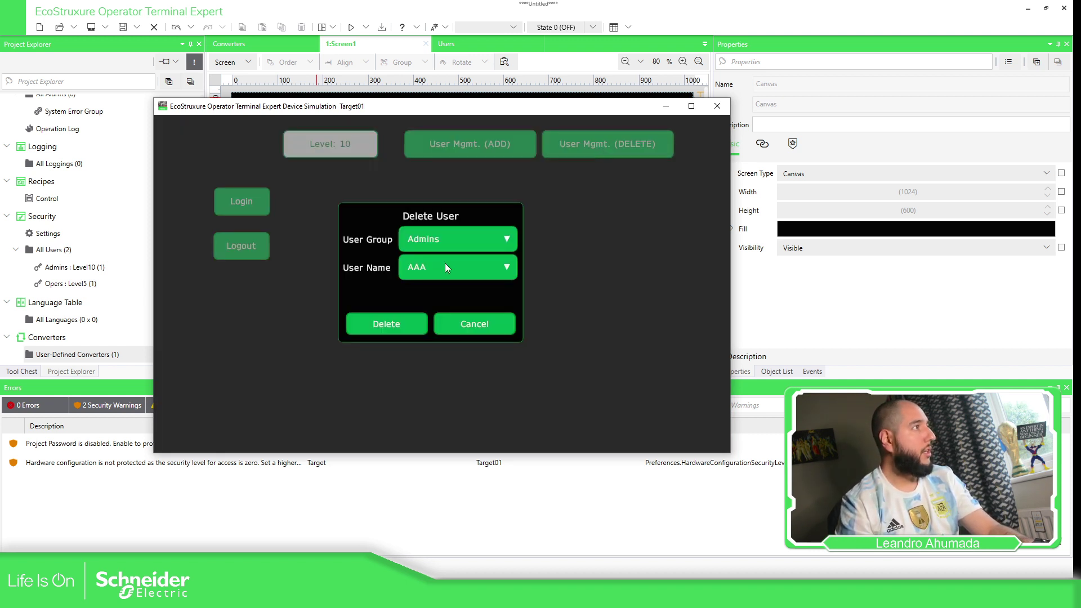
click(458, 268)
click(458, 268)
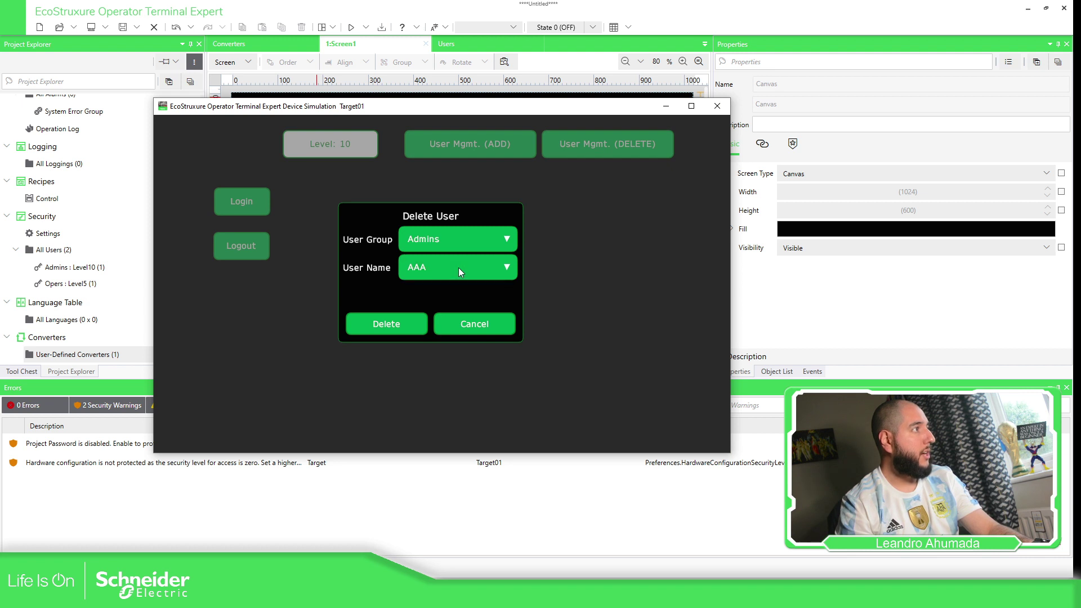
click(479, 239)
click(427, 274)
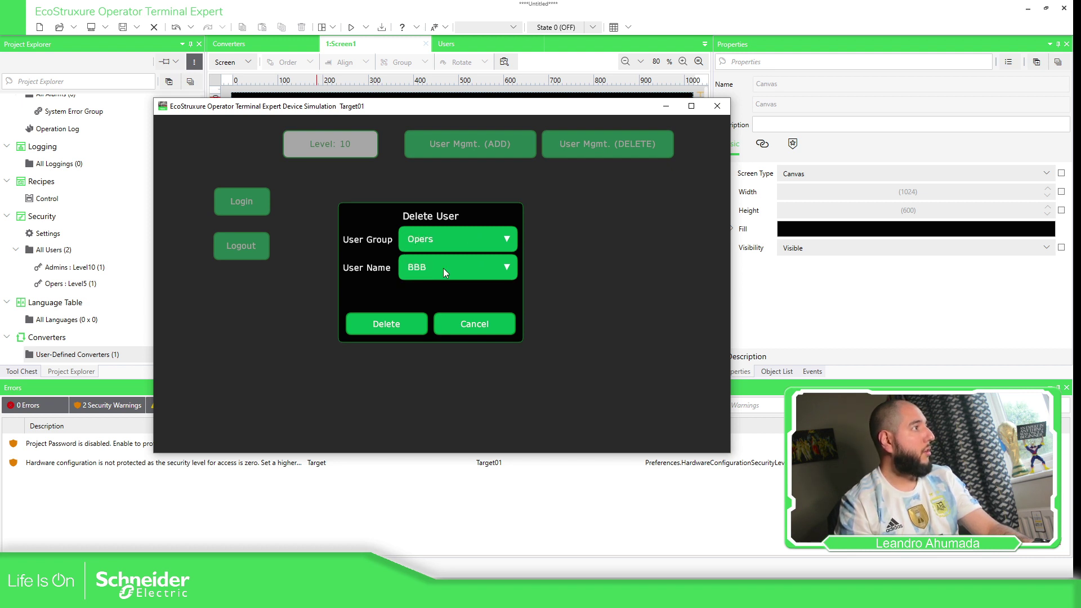
click(444, 267)
click(444, 268)
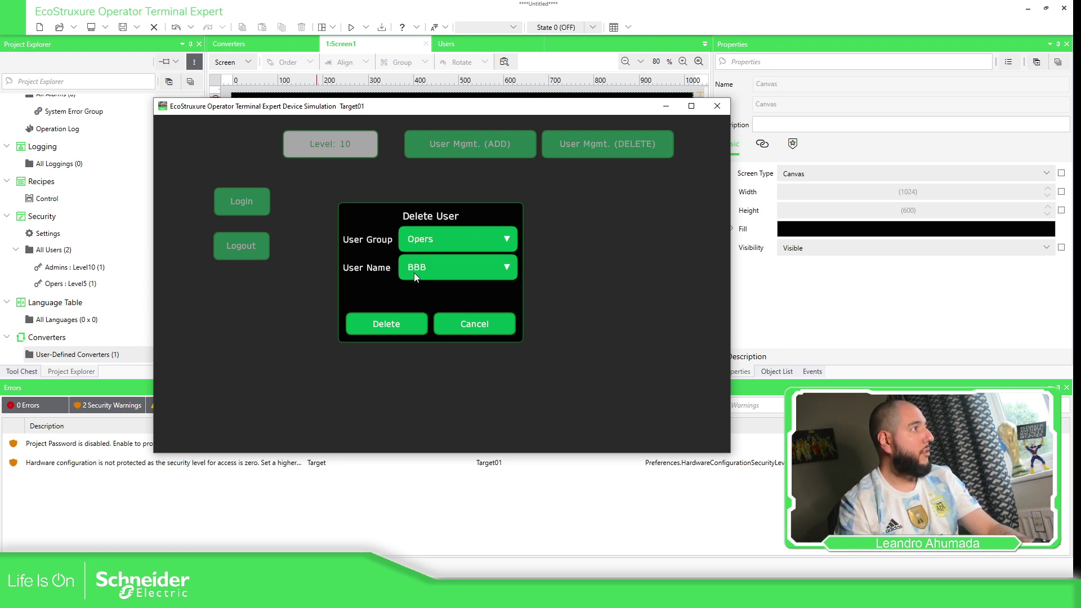
click(396, 323)
click(391, 326)
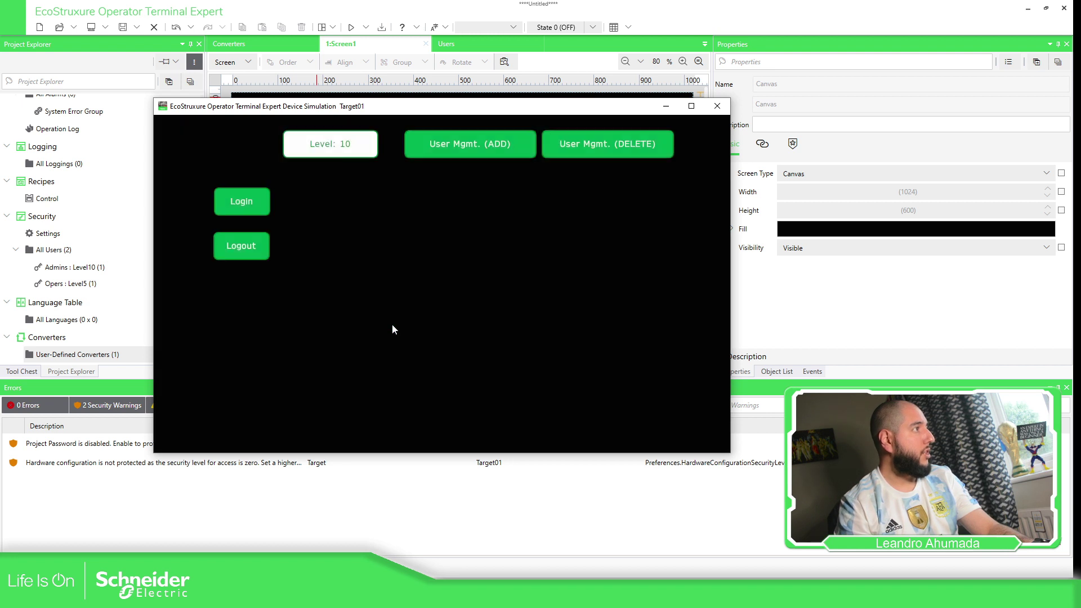
Attempt a login as deleted user BBB with a password, getting the invalid-login error at level 0.
click(255, 198)
click(414, 224)
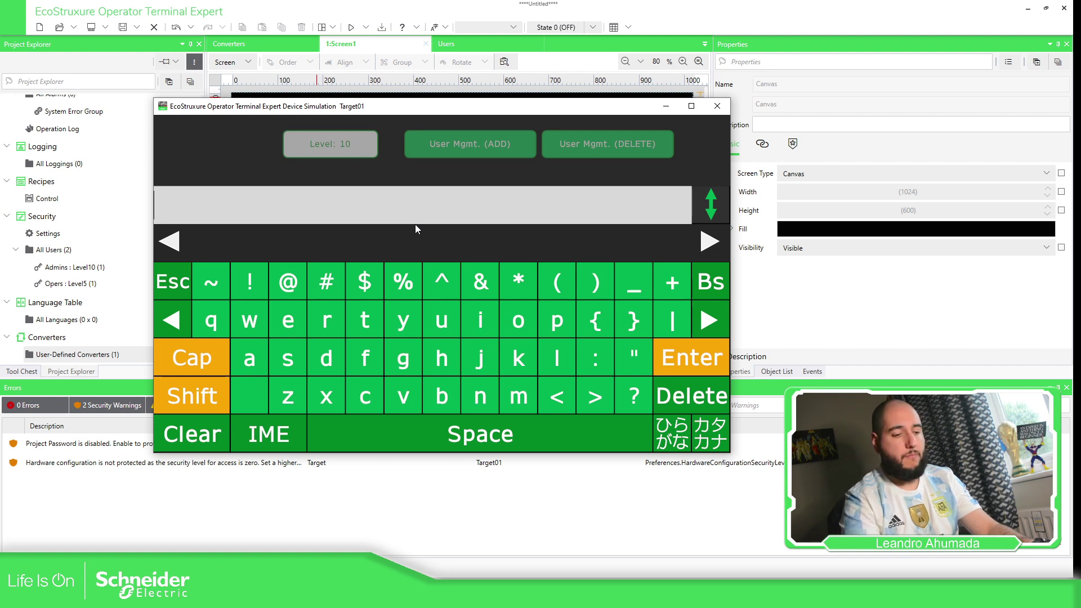
text(BBB)
key(Return)
click(440, 256)
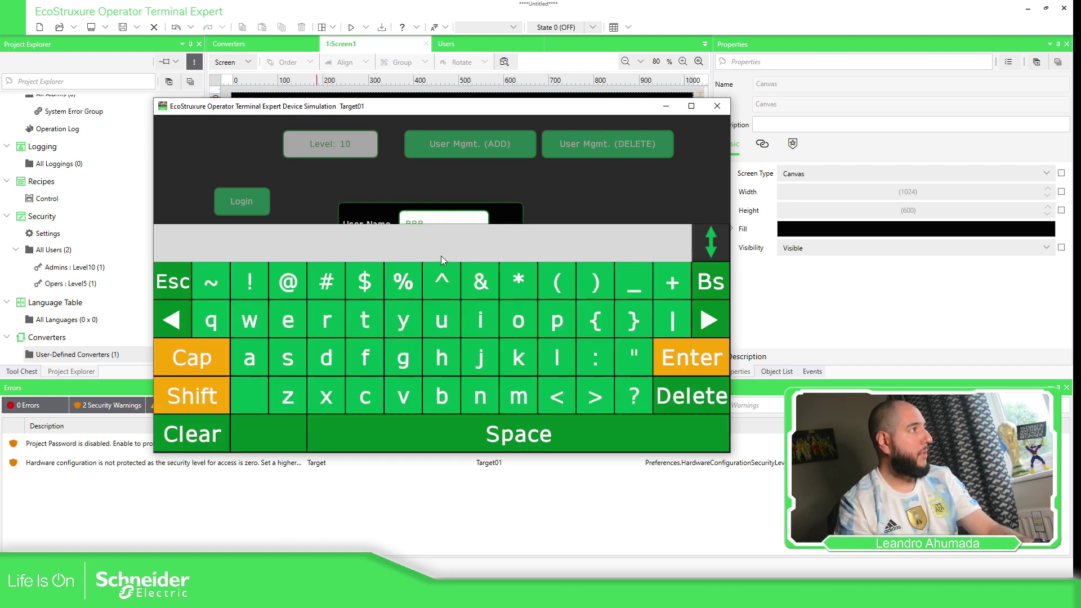
text(BBB)
key(Return)
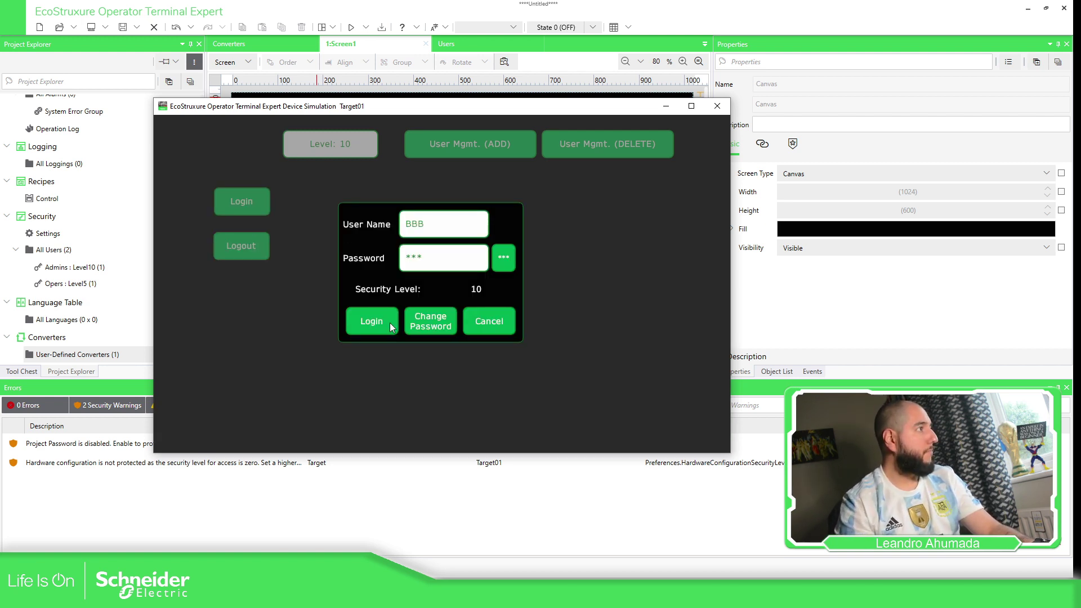
click(363, 320)
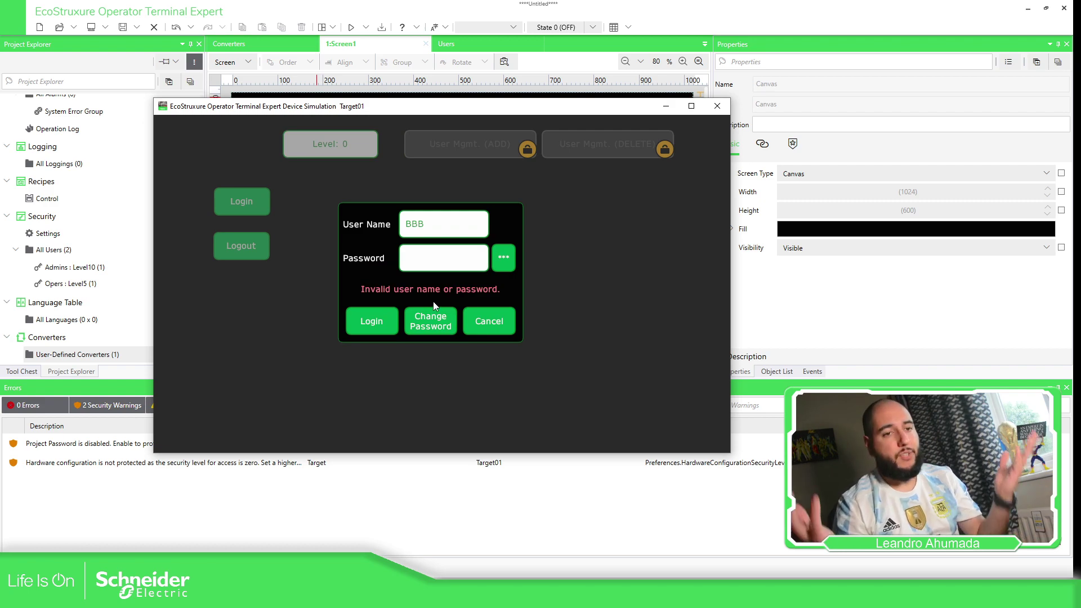